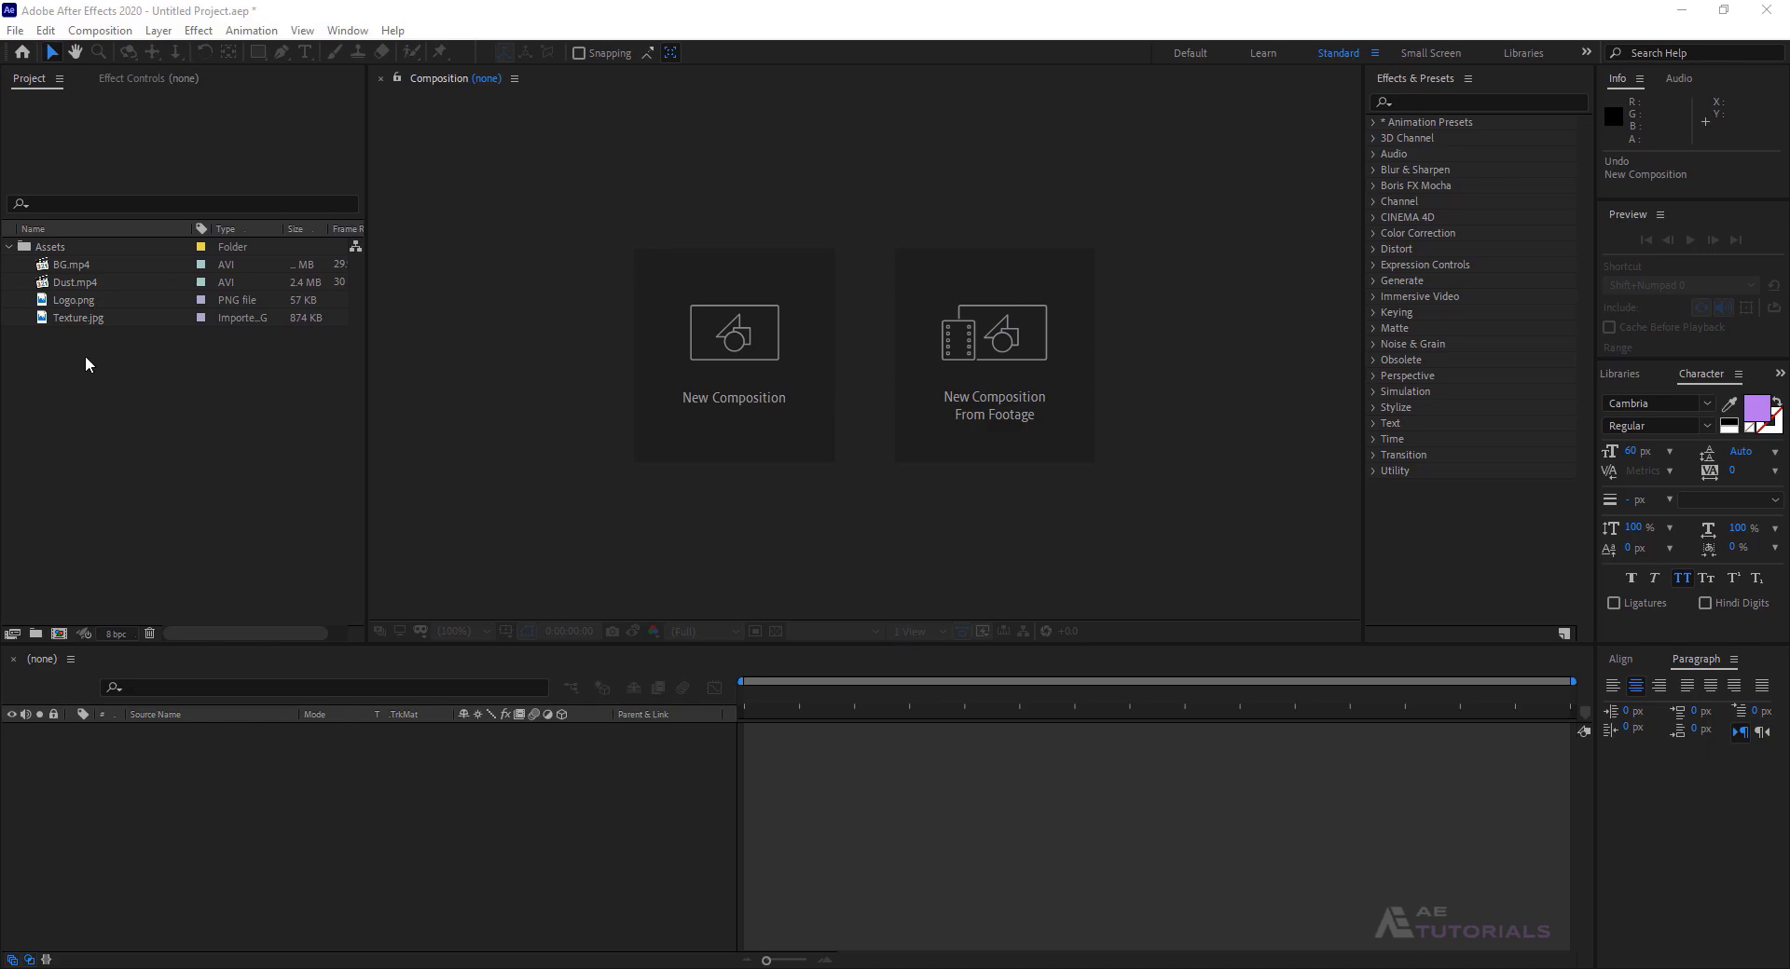
- Create a composition named Your Logo with the HDTV 1080 29.97 preset and a duration of 0;00;08;00
click(226, 378)
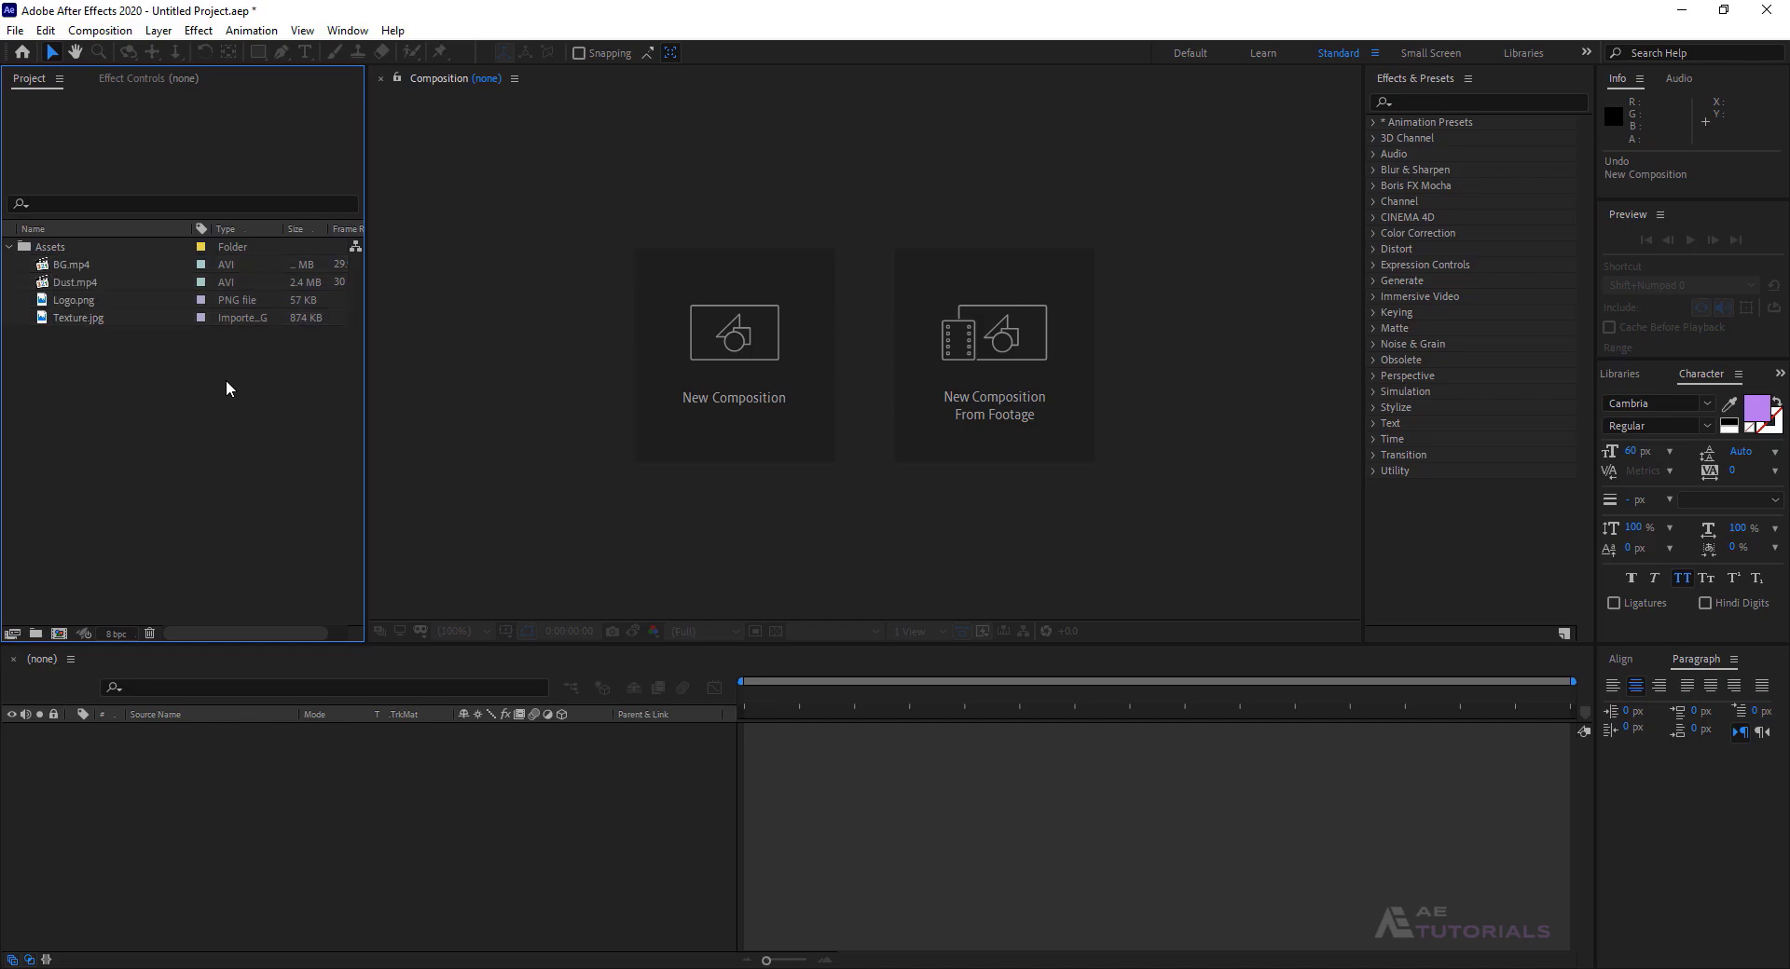
click(59, 634)
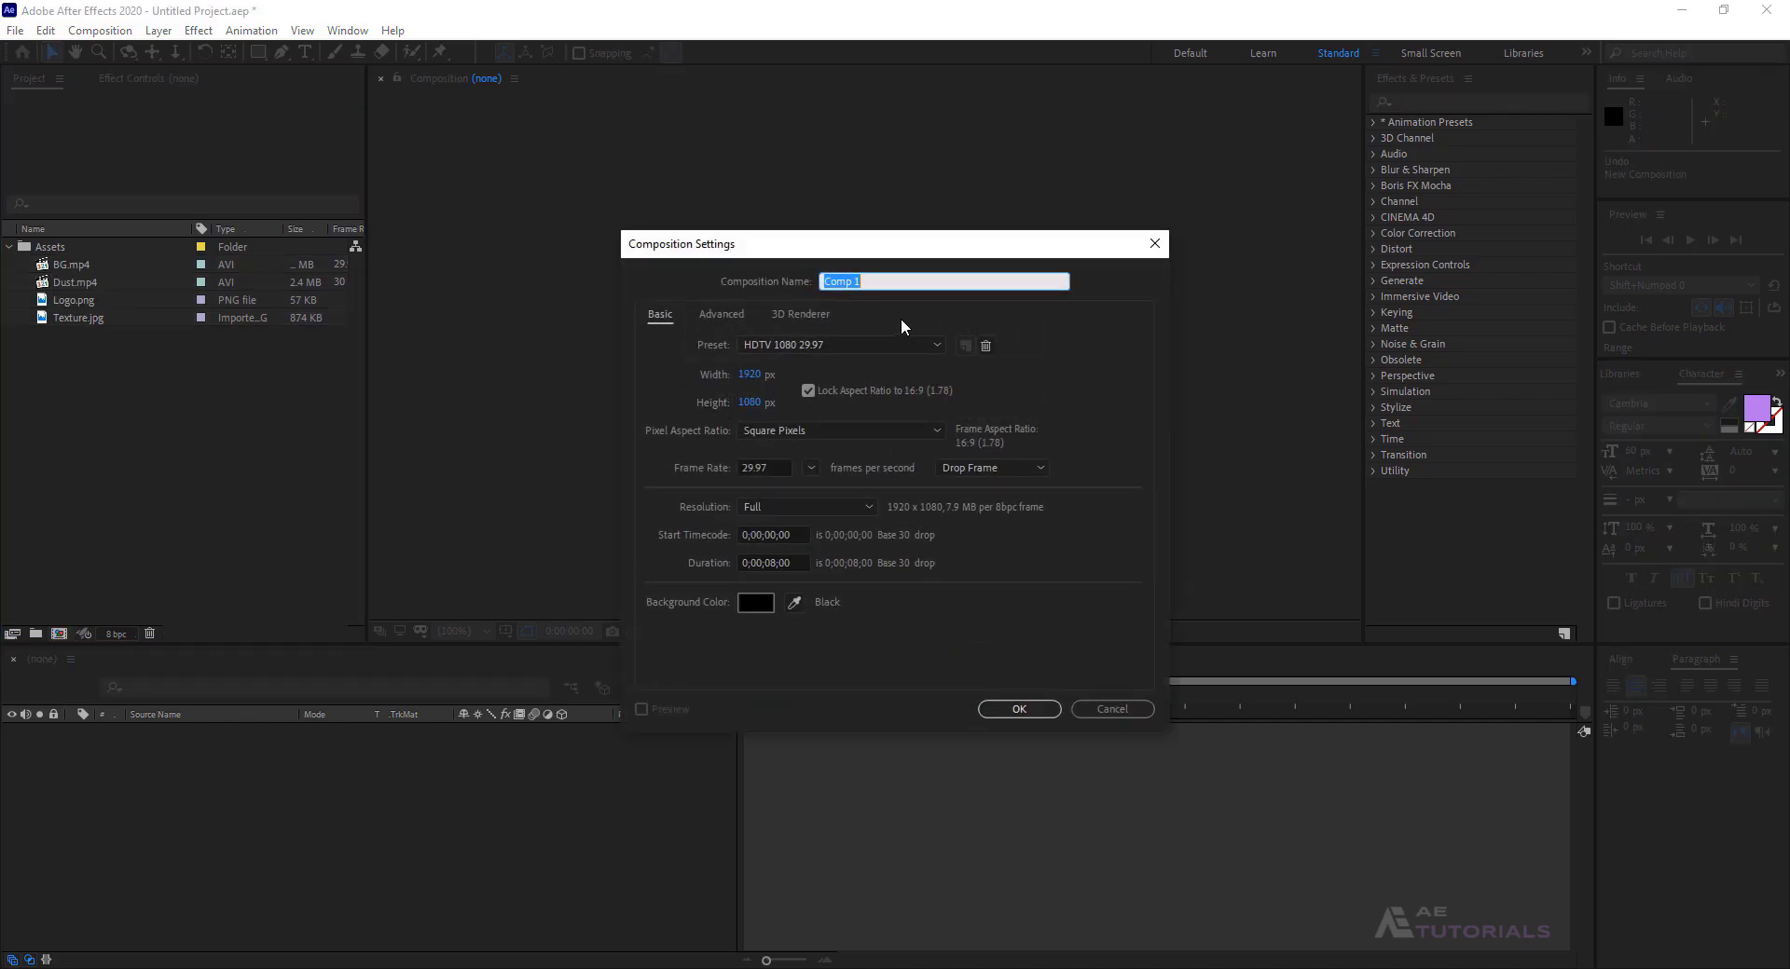
text(Your Logo)
click(876, 344)
click(832, 785)
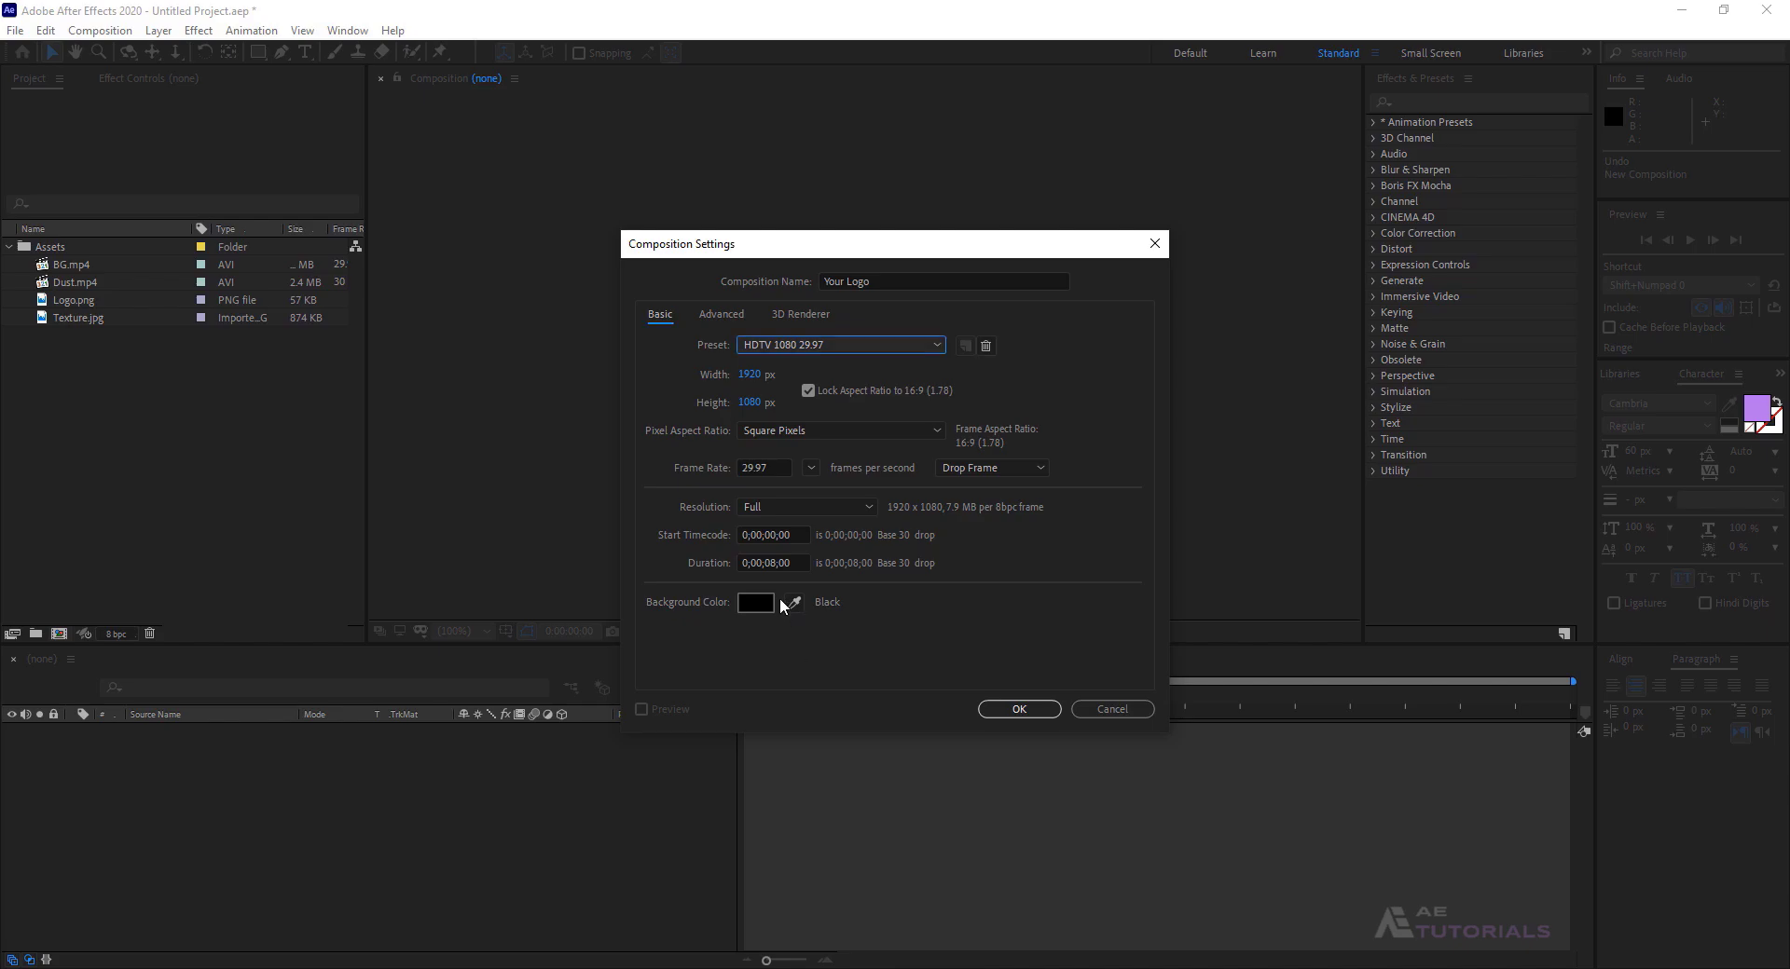
drag(770, 563, 816, 585)
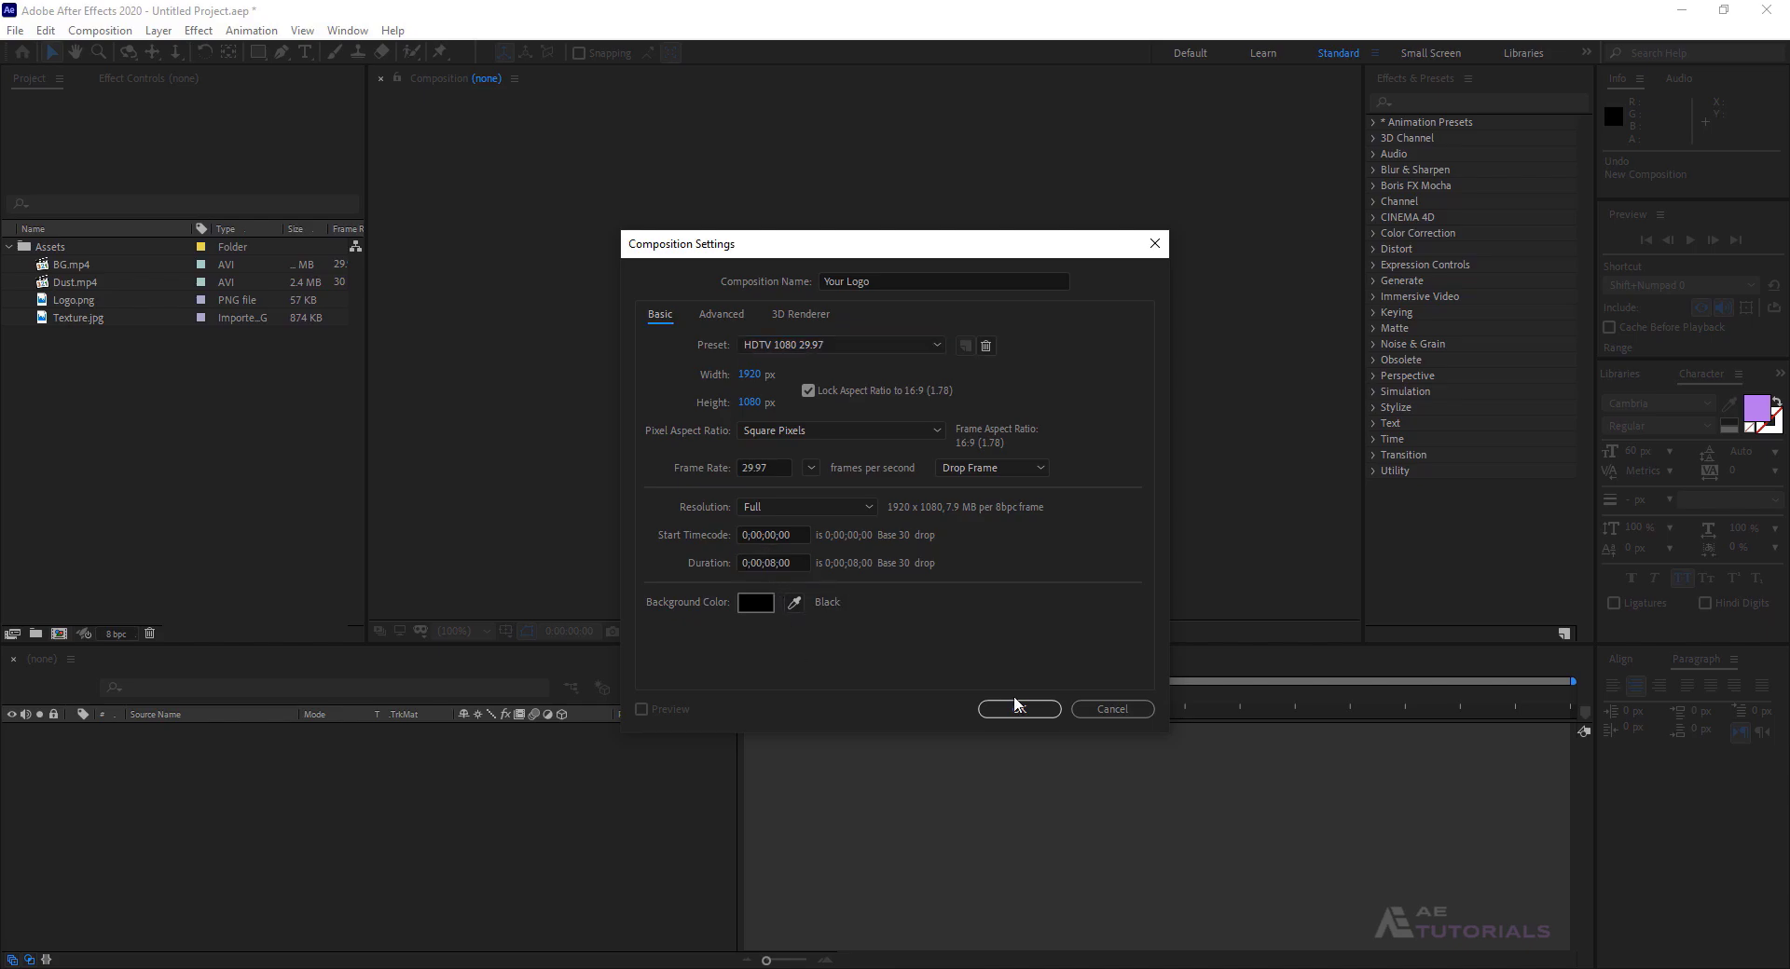
click(1019, 708)
- Add Logo.png to the Your Logo composition and set its scale to 60%
drag(82, 302, 271, 769)
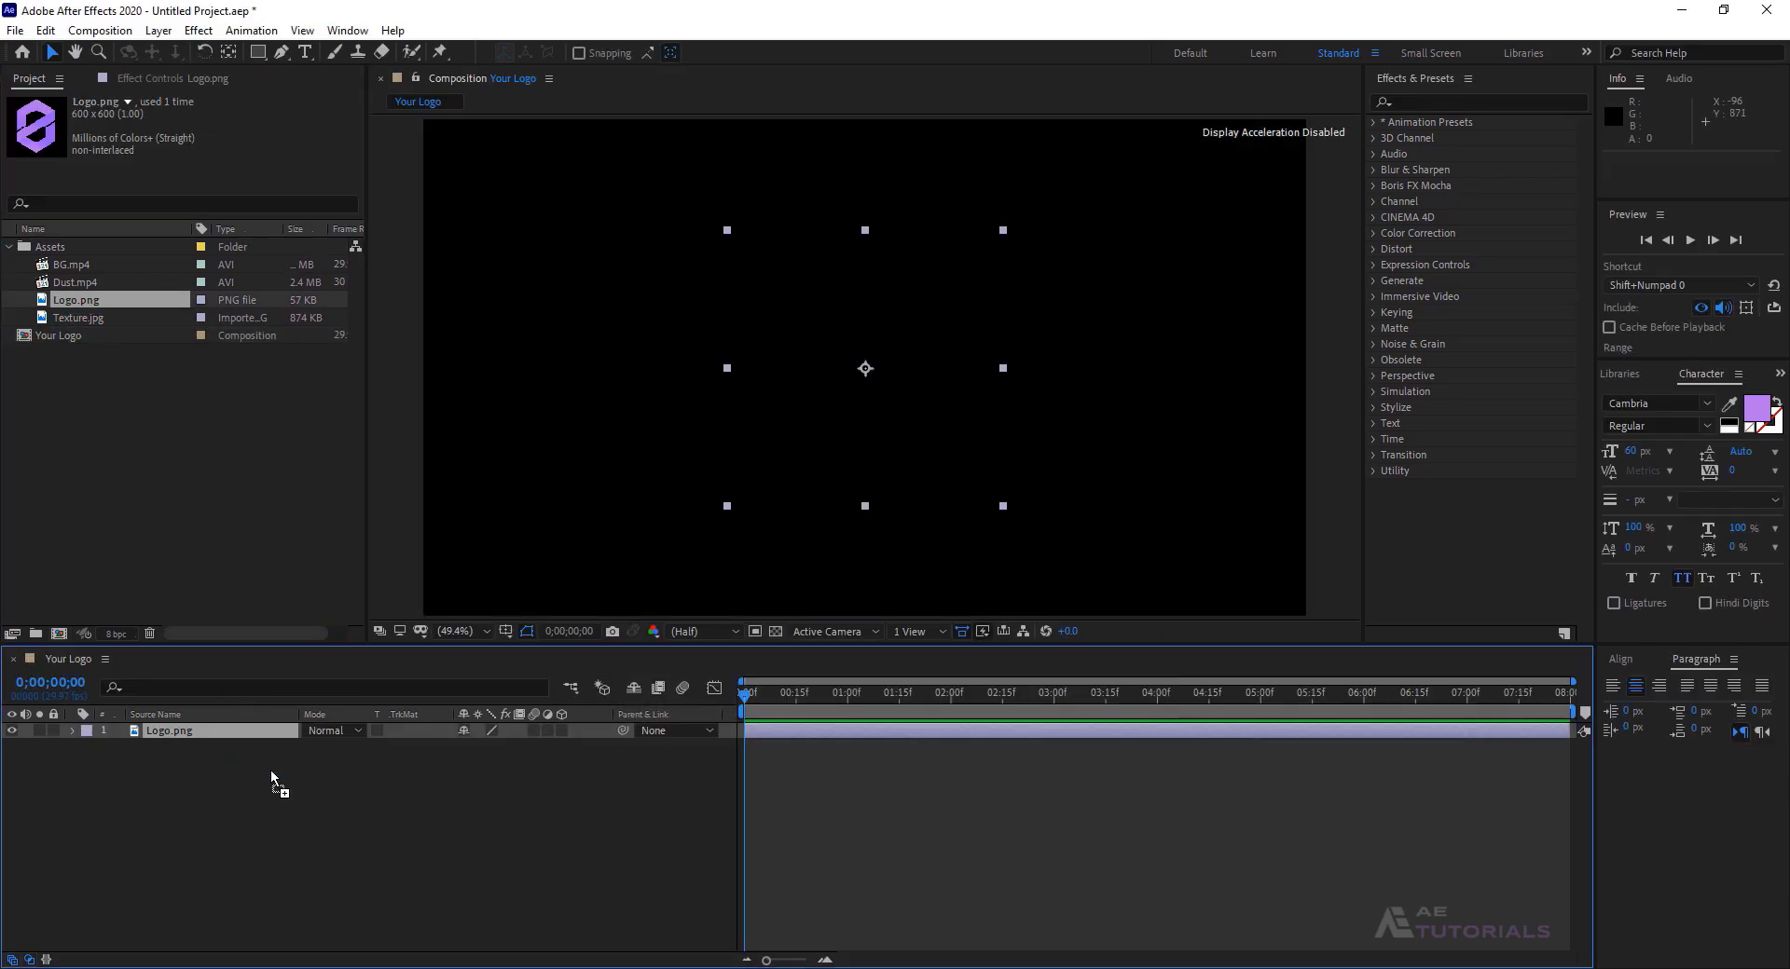
key(s)
click(506, 747)
text(60)
key(Return)
click(71, 729)
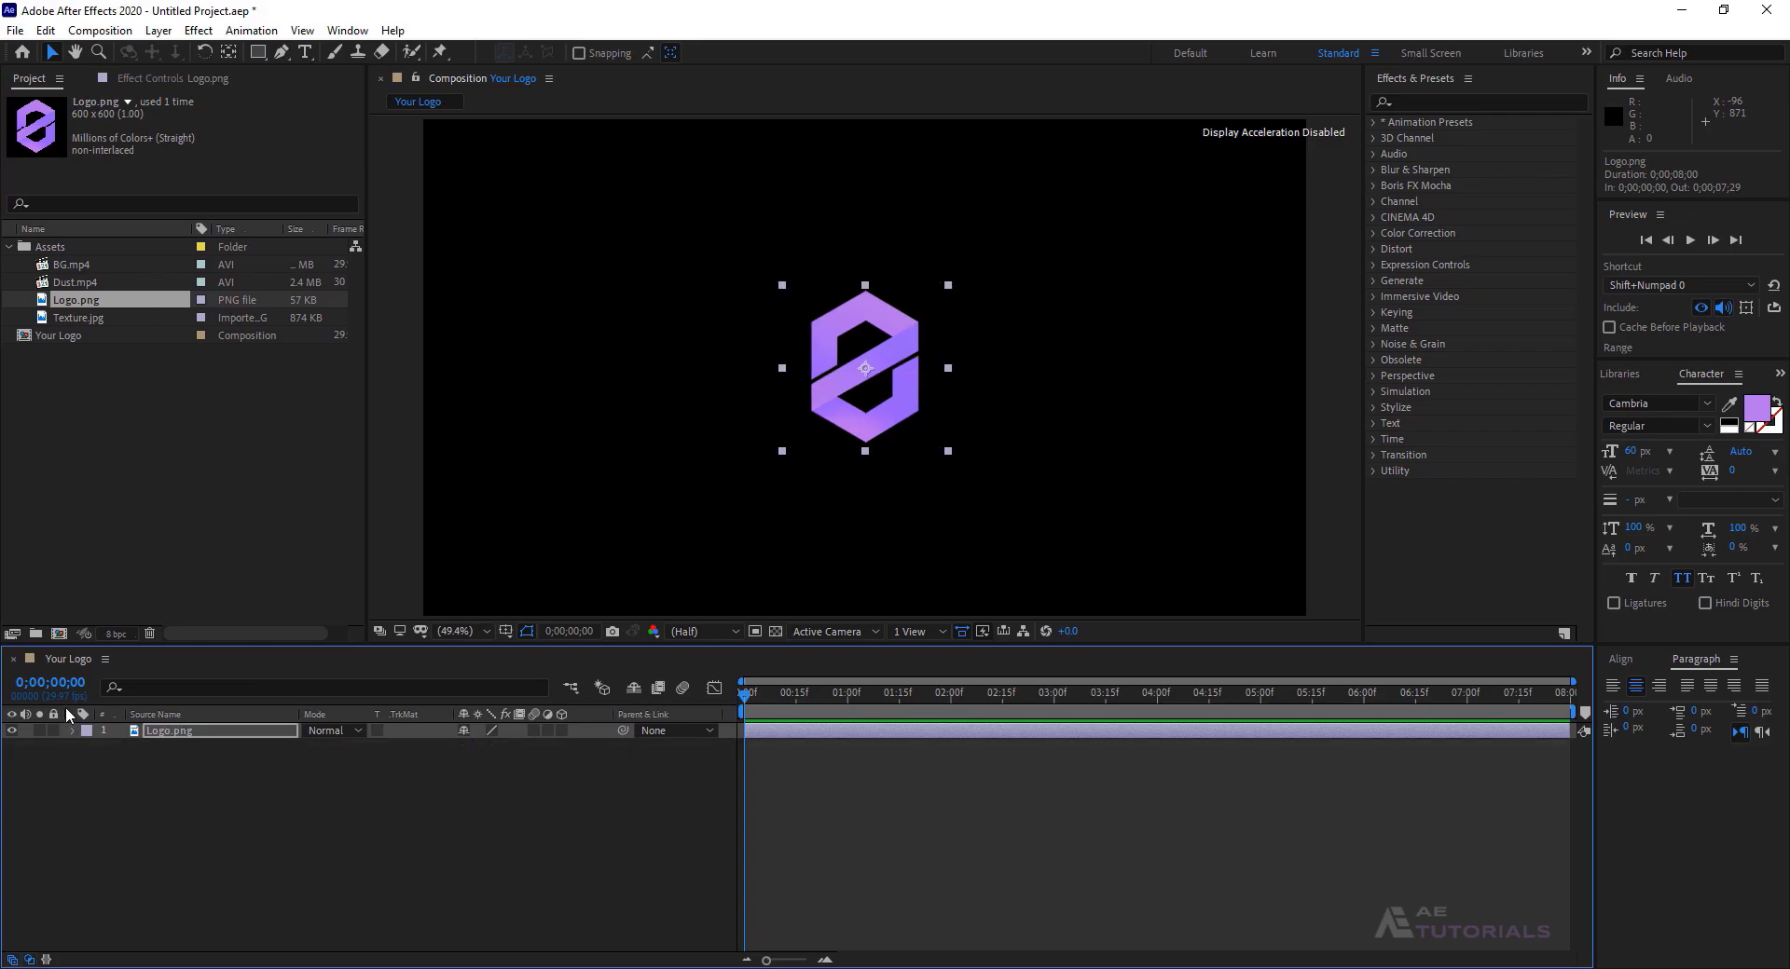
- Create a composition named Texture and move it out of the Assets folder to the project root
click(58, 634)
text(Texture)
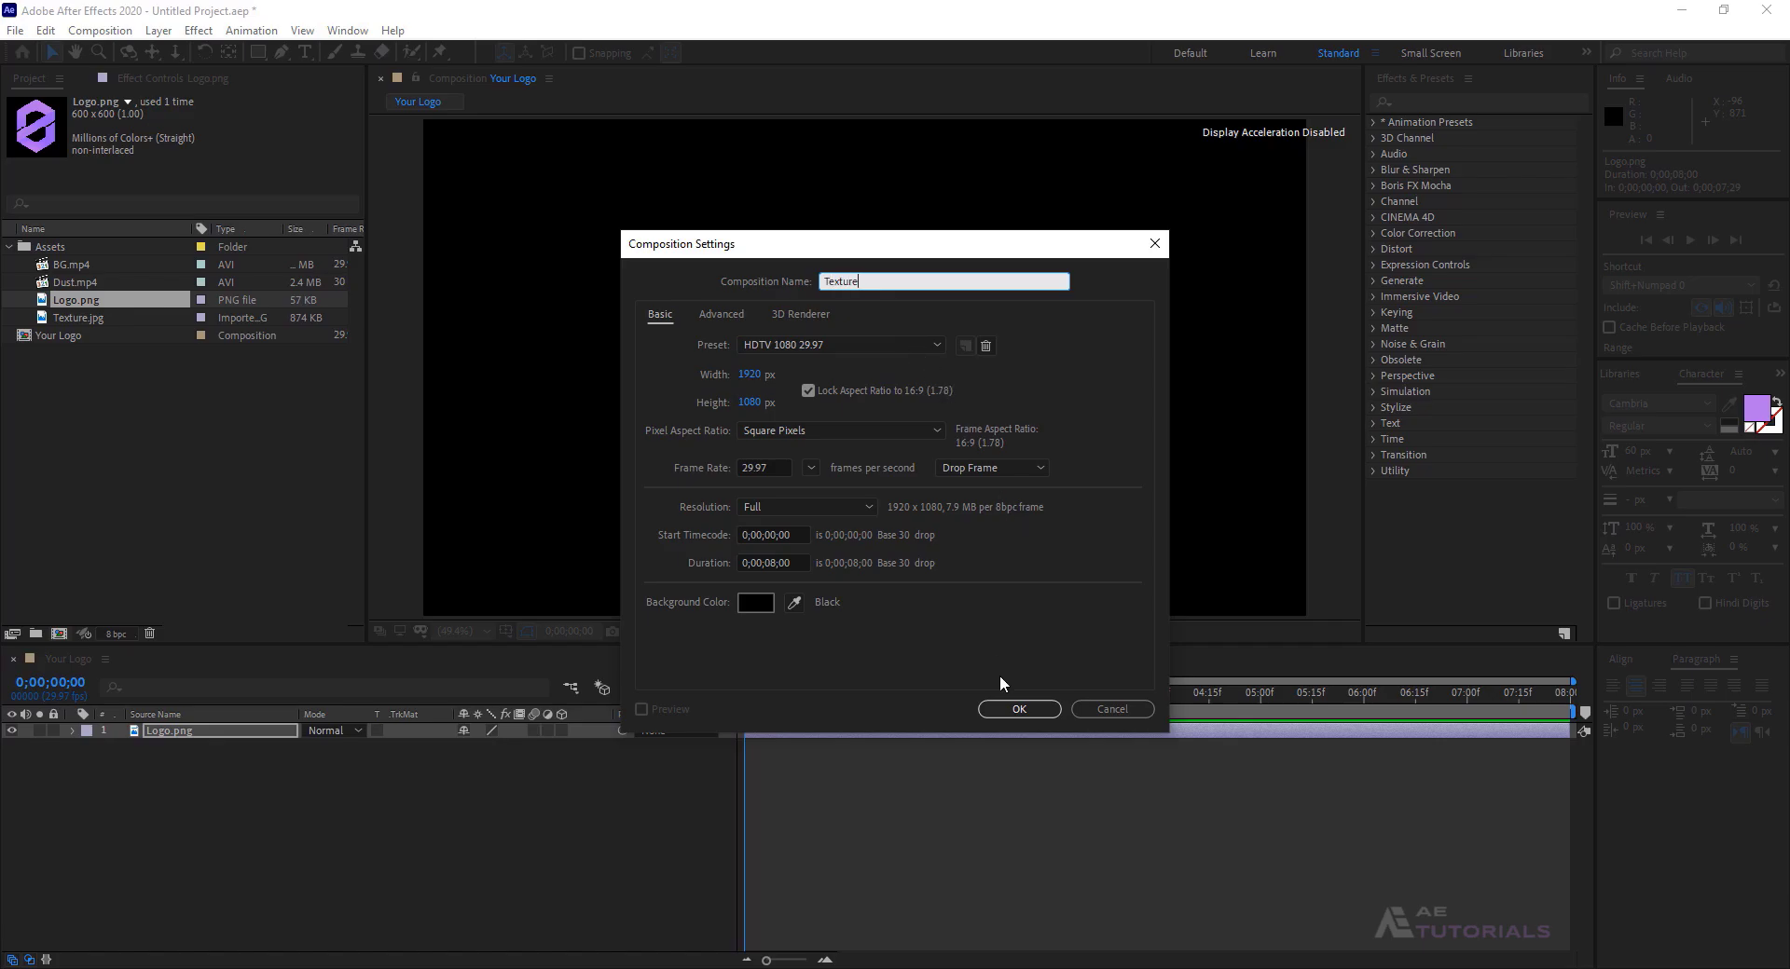
click(1003, 705)
drag(91, 336, 80, 412)
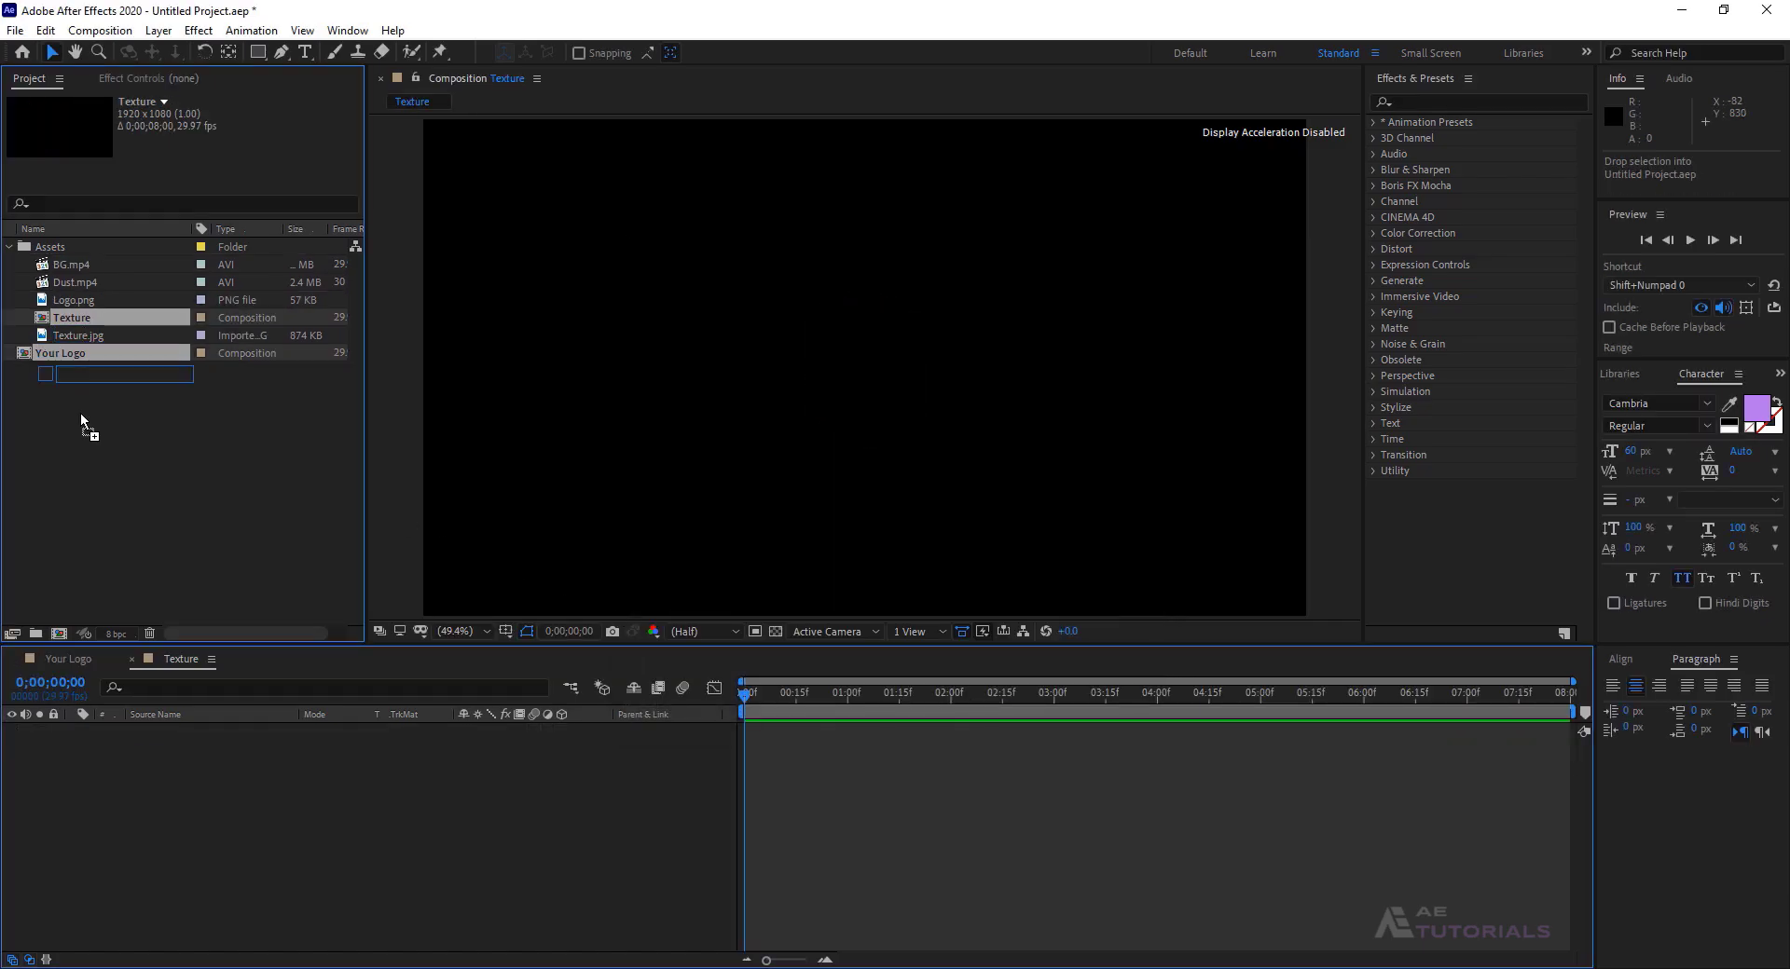
- Add Texture.jpg to the Texture composition and apply the Tint effect to it
drag(82, 319, 238, 780)
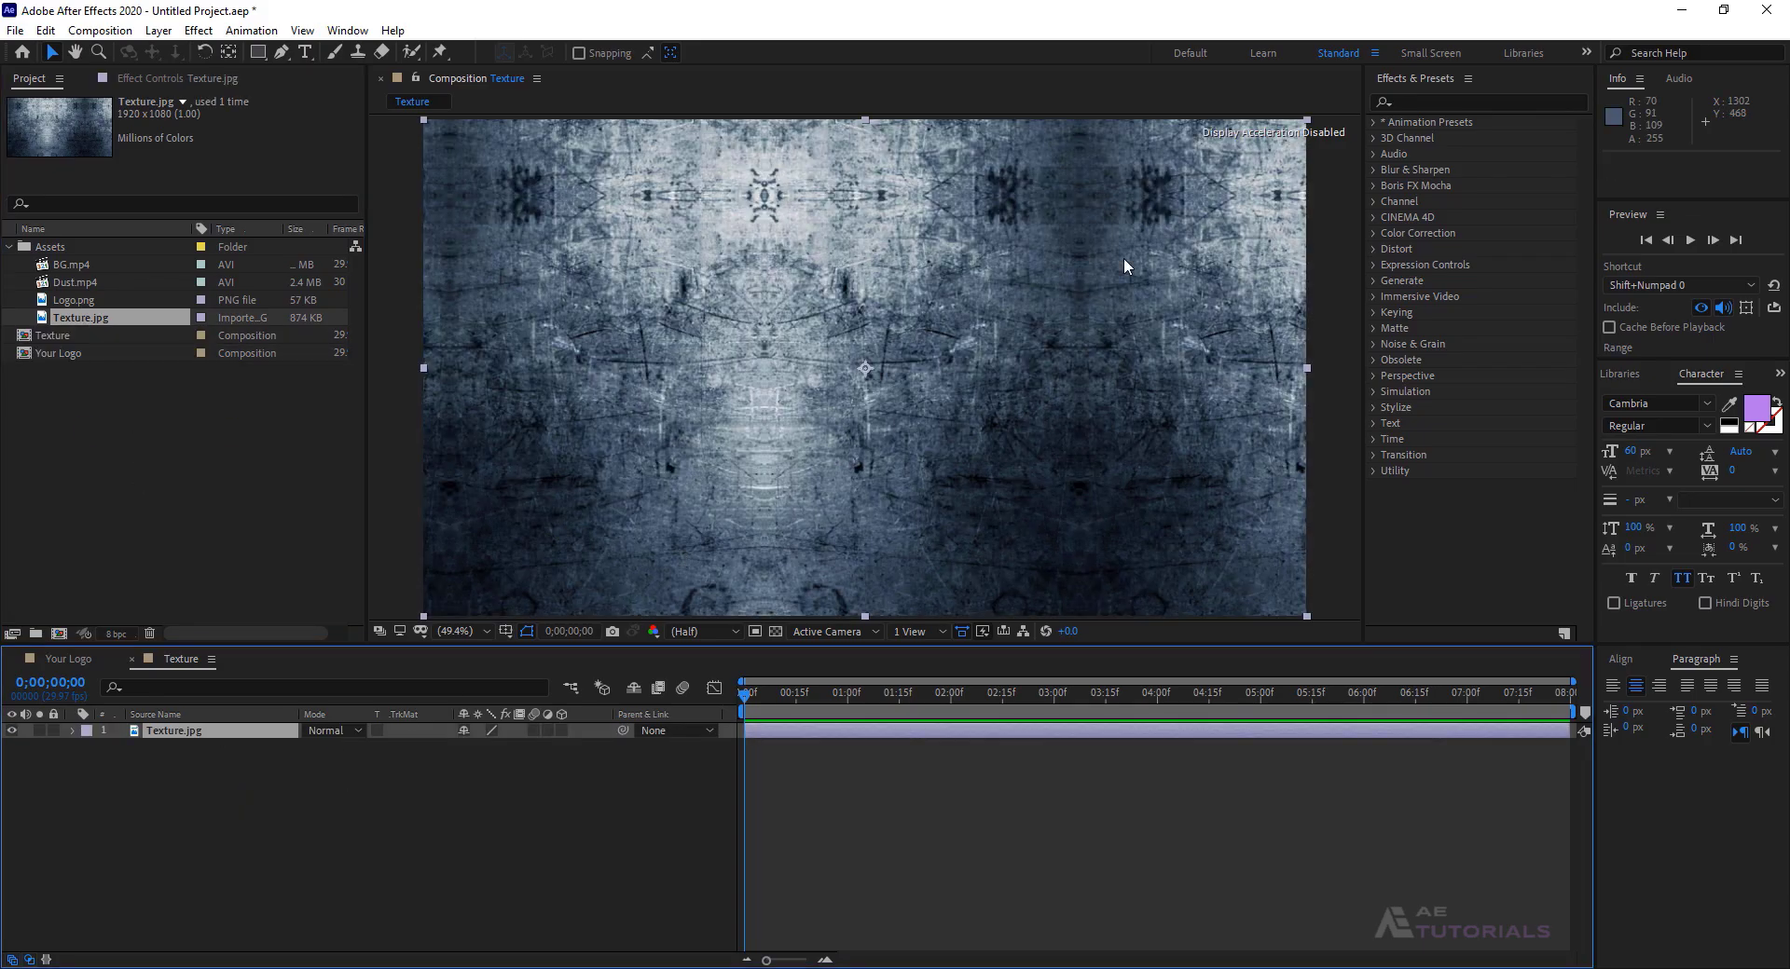
click(1478, 103)
text(tint)
drag(1440, 185, 816, 424)
- Create a composition named Floor Comp and add the Texture composition to it as a layer
click(28, 79)
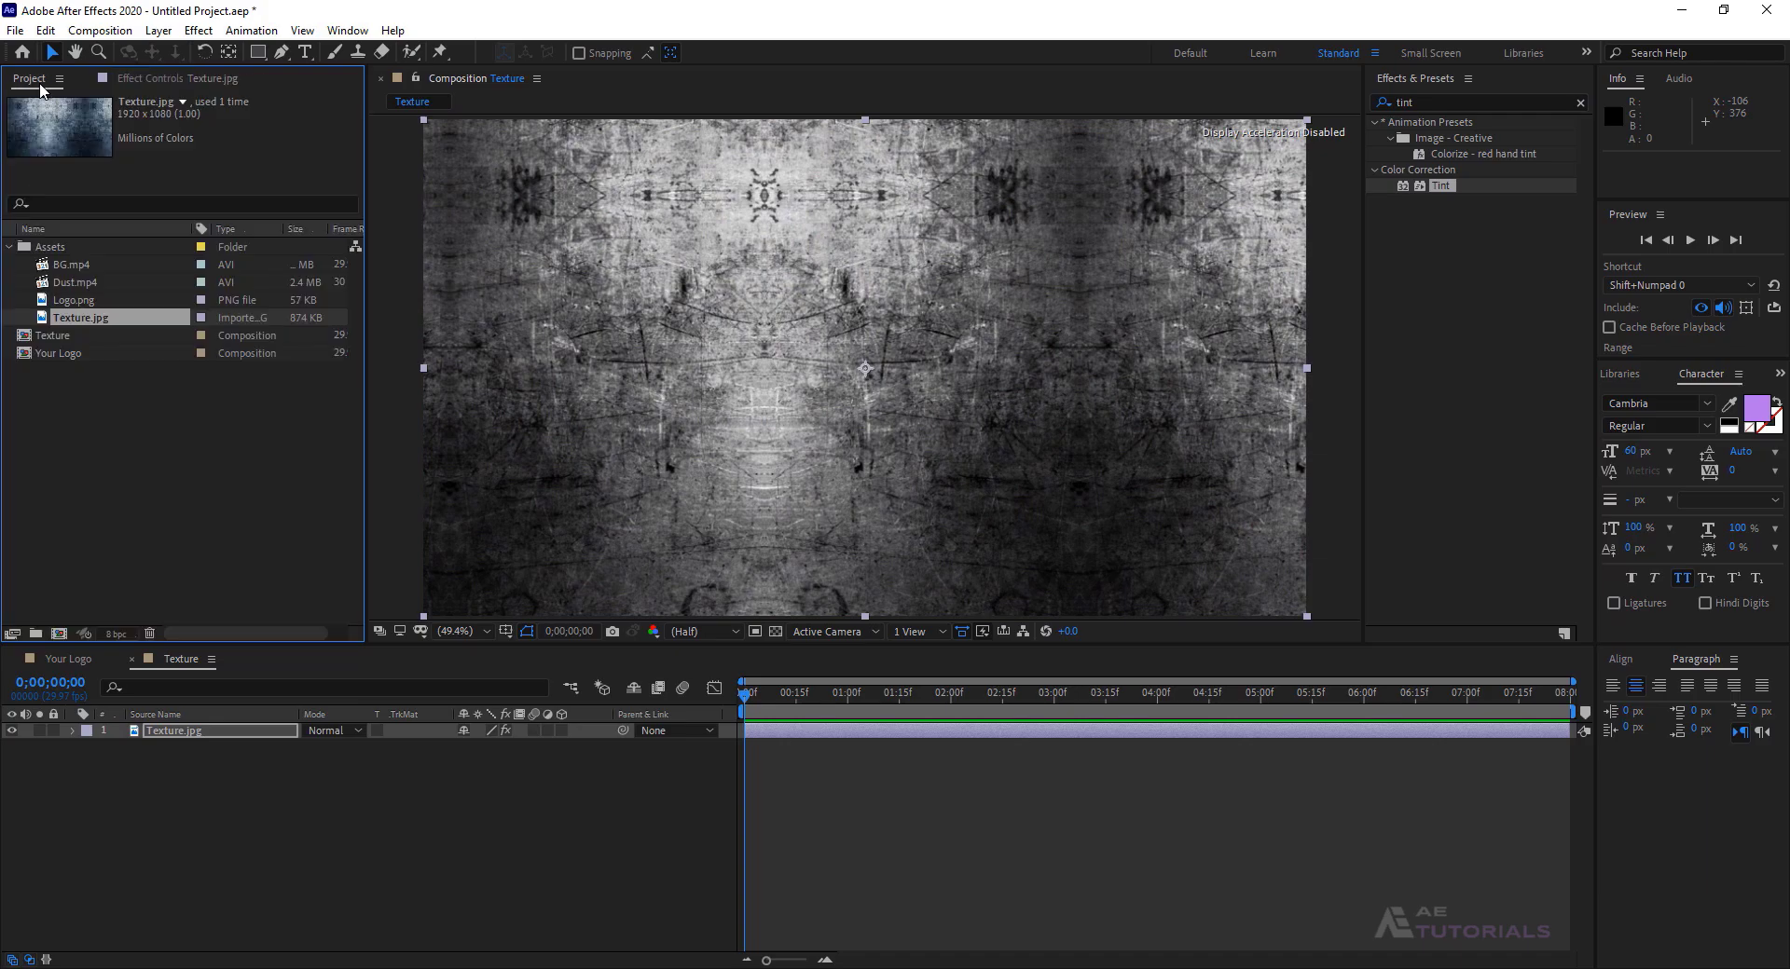
click(60, 633)
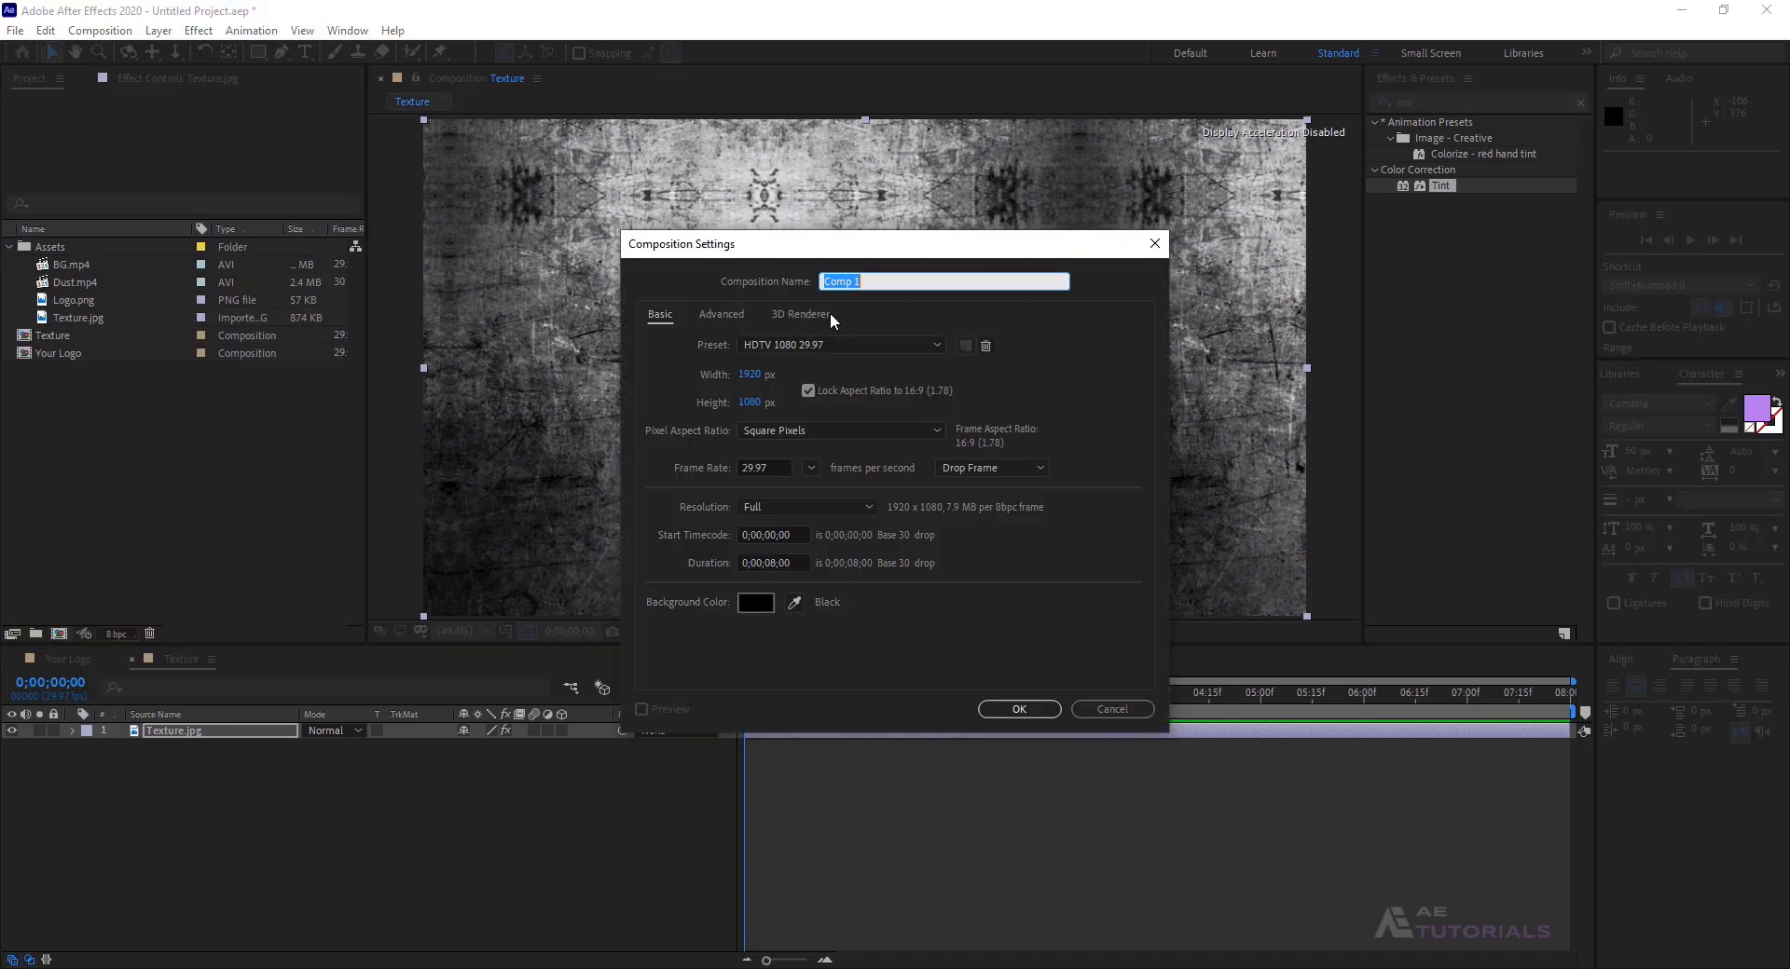
text(Floor Comp)
click(1018, 709)
drag(58, 358, 242, 832)
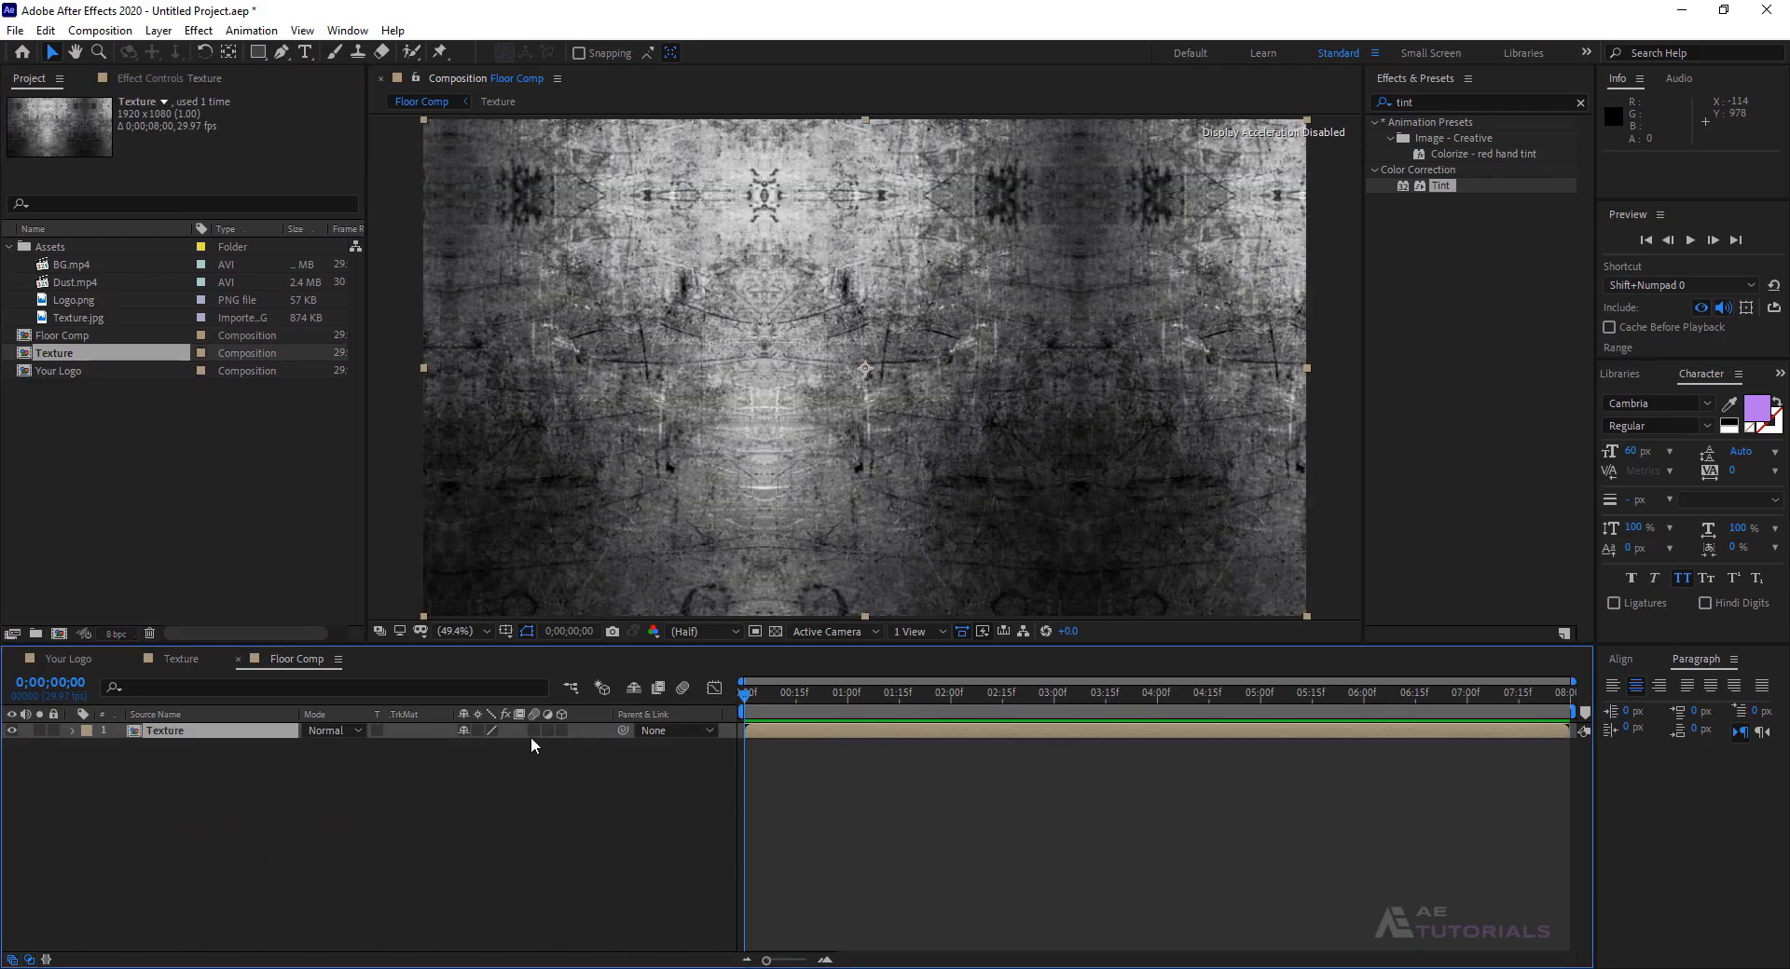
- Make the Texture layer 3D, rotate it flat into a floor and lower it to a Y position of about 856
click(561, 731)
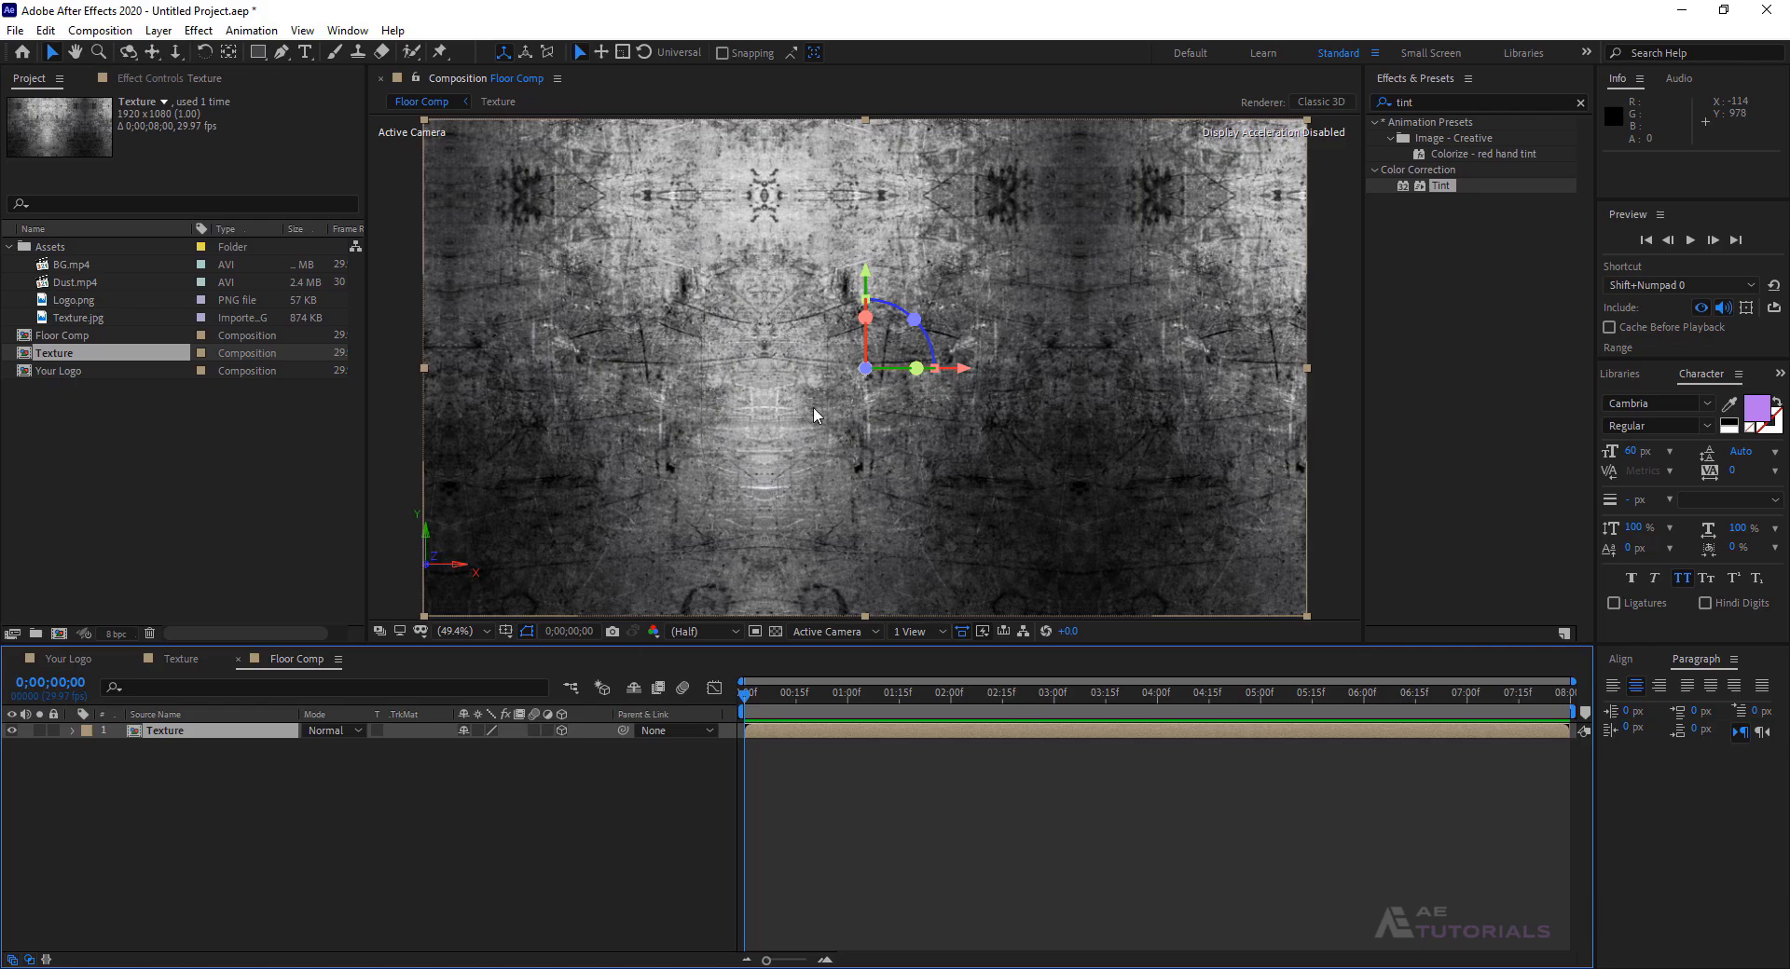
drag(865, 318, 865, 616)
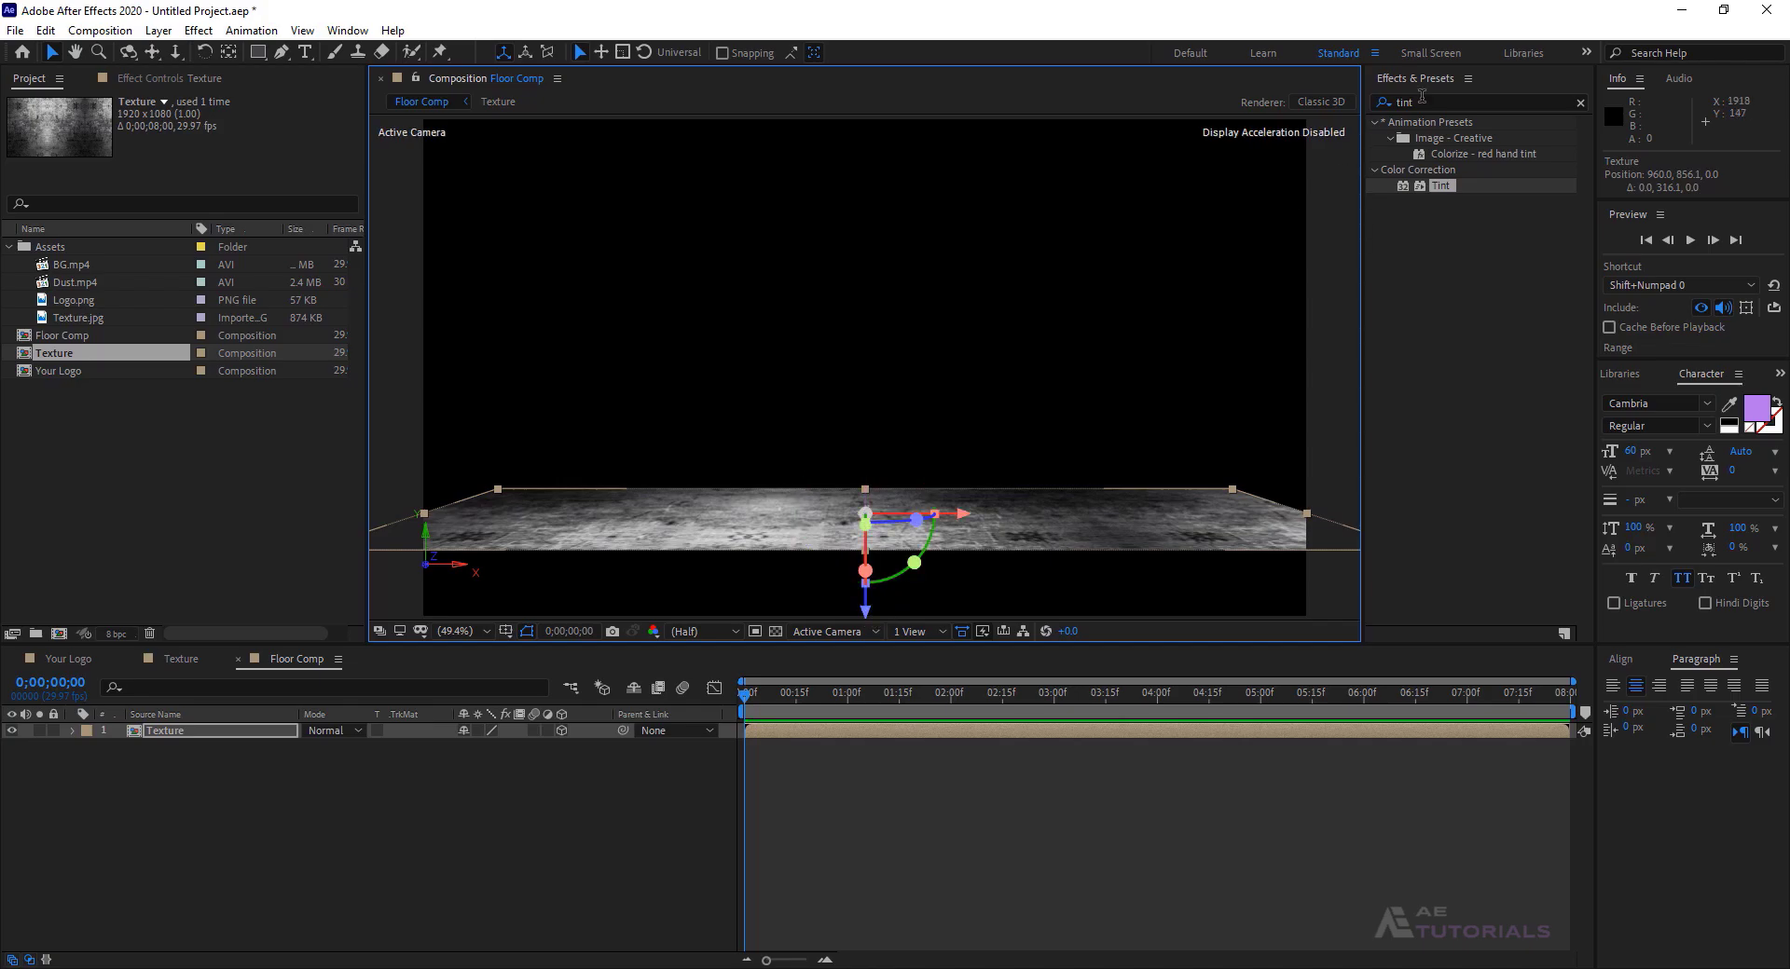
- Apply Motion Tile to the Texture layer with output width 200, output height 600 and mirrored edges
click(1422, 102)
text(motio)
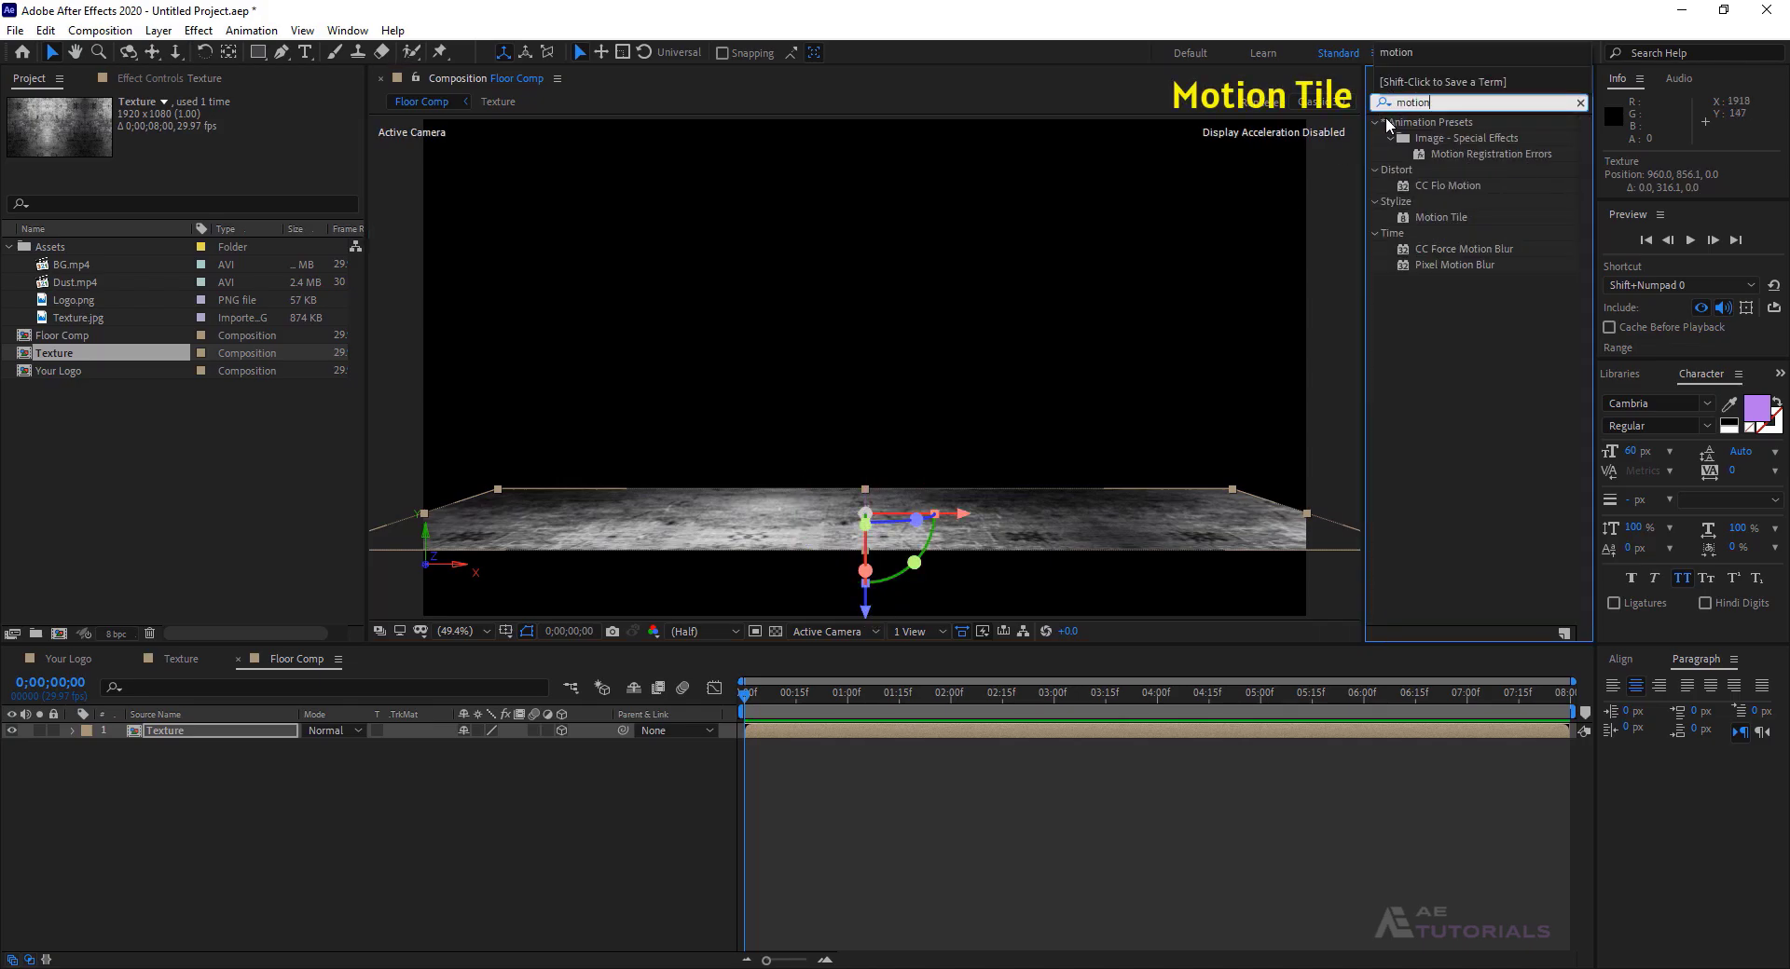
drag(1440, 217, 948, 524)
click(210, 180)
text(200)
key(Return)
click(220, 196)
text(600)
key(Return)
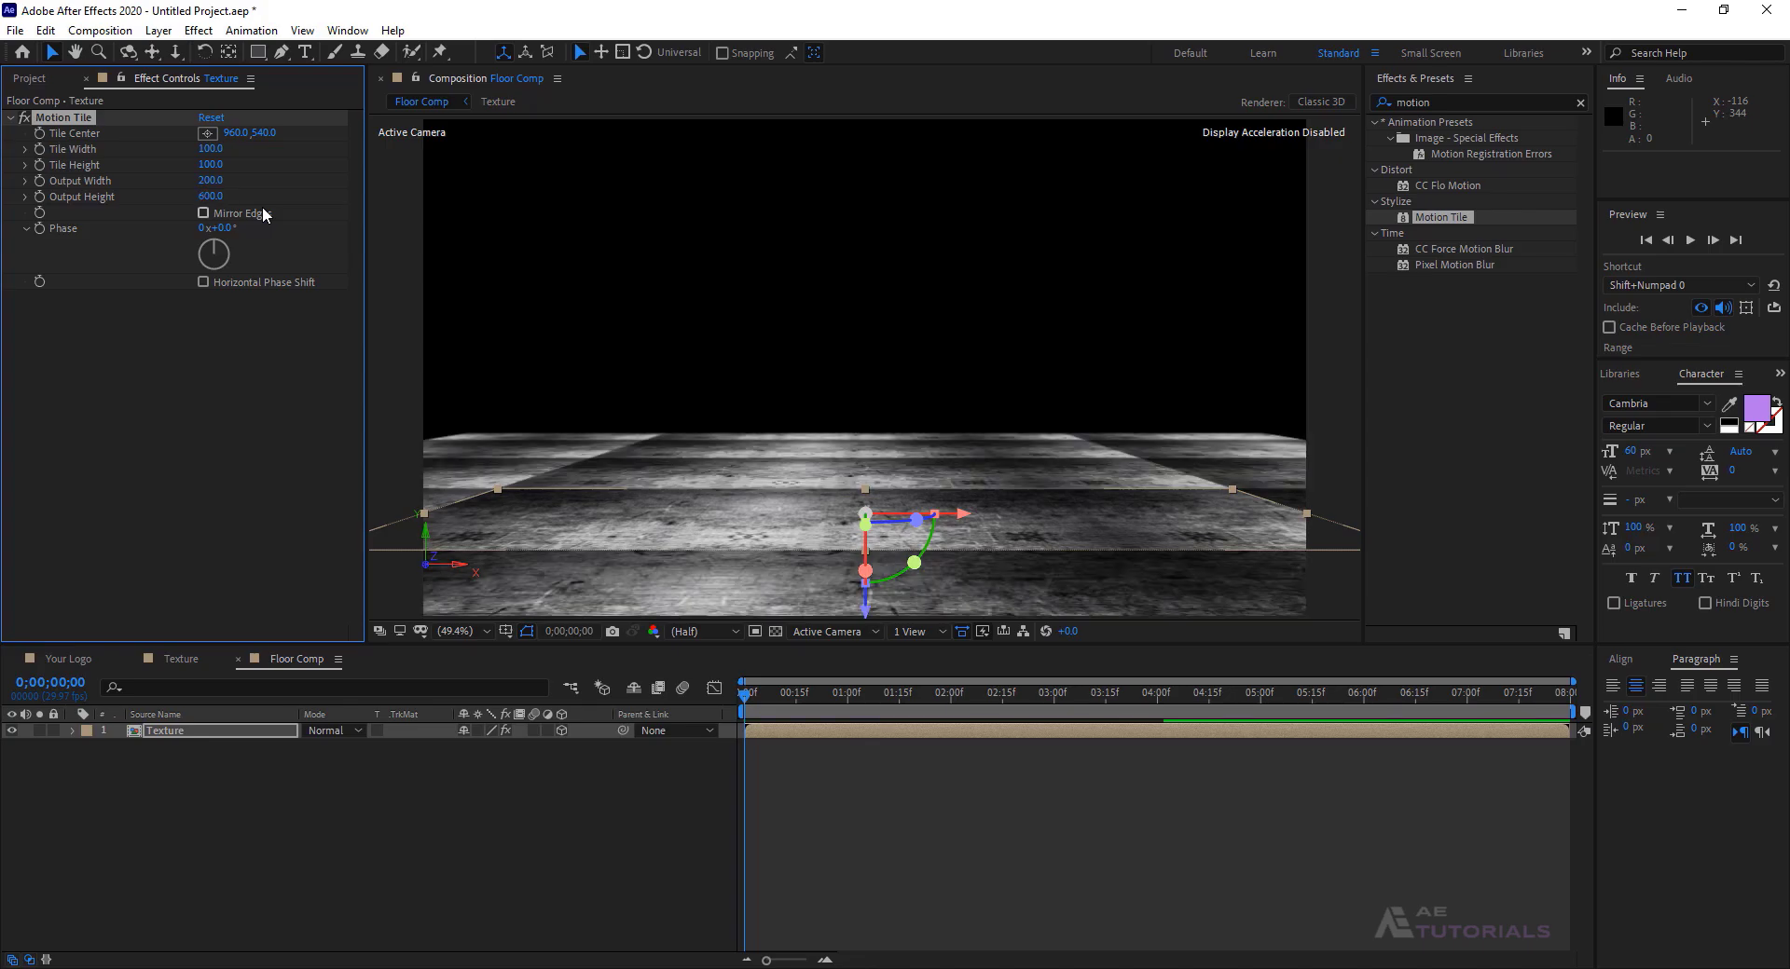
click(203, 214)
- Add a new camera to Floor Comp
right_click(336, 812)
mouse_move(438, 608)
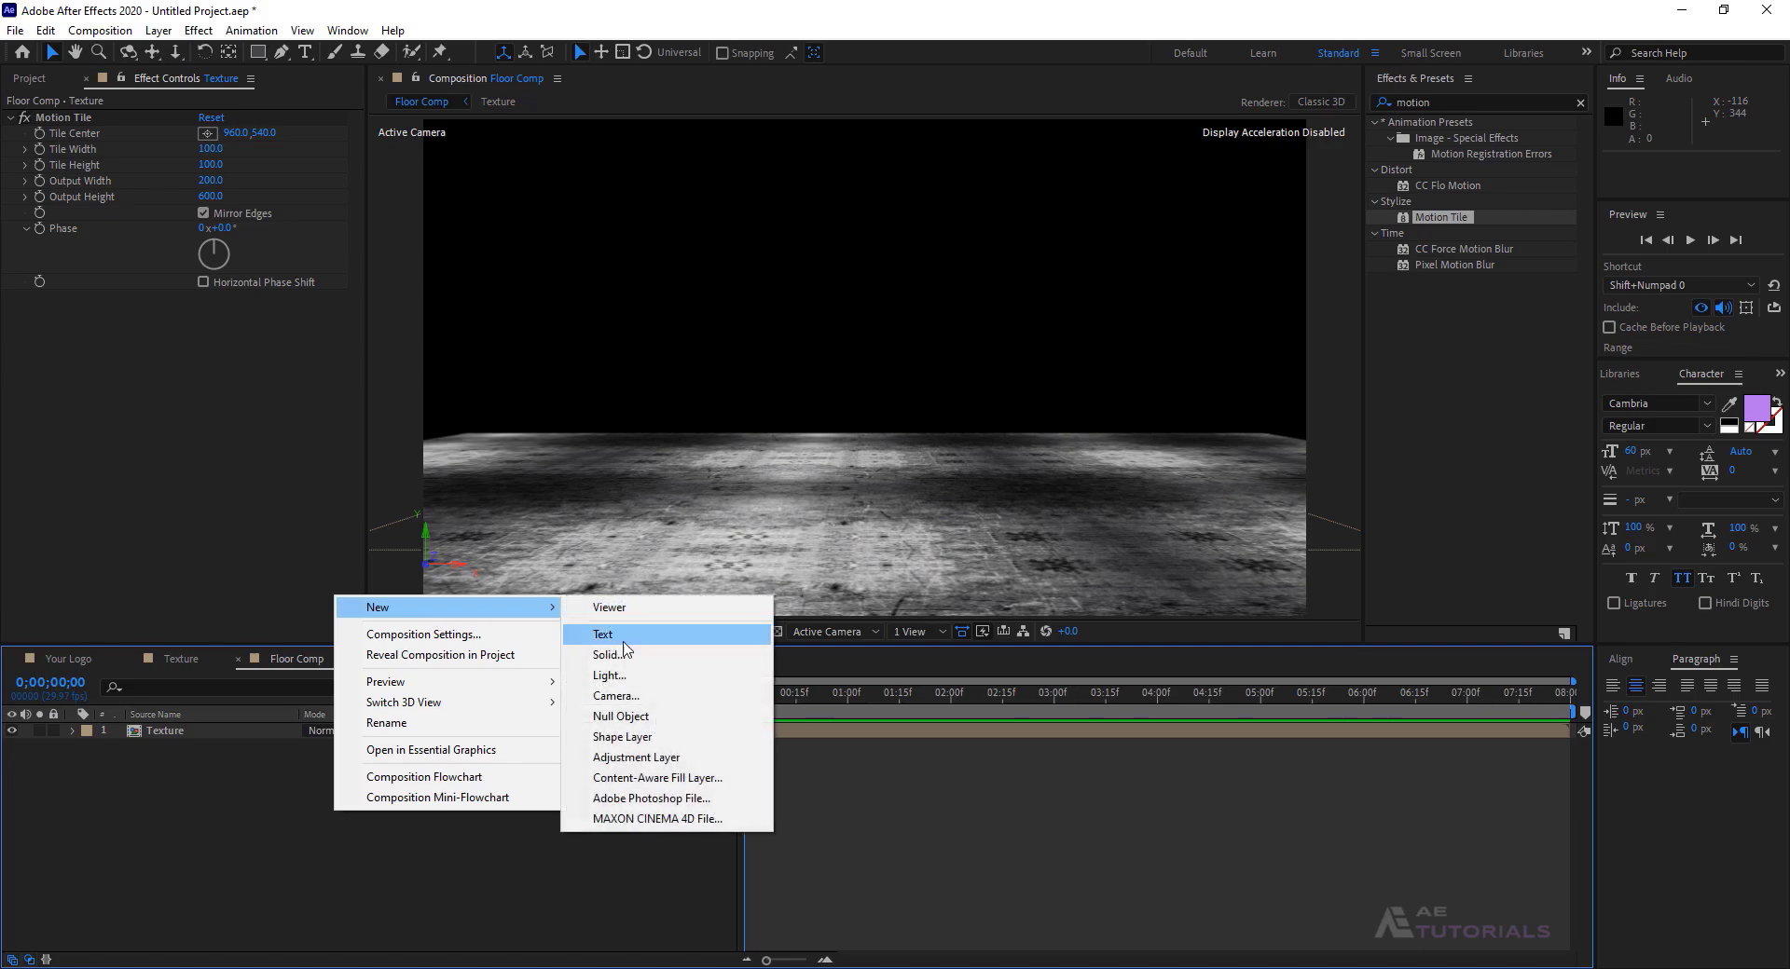
click(630, 690)
click(1109, 695)
- Keyframe the camera's position from 0 to 5 seconds, pushing in to a Z of about -1903, and ease the keyframes
key(p)
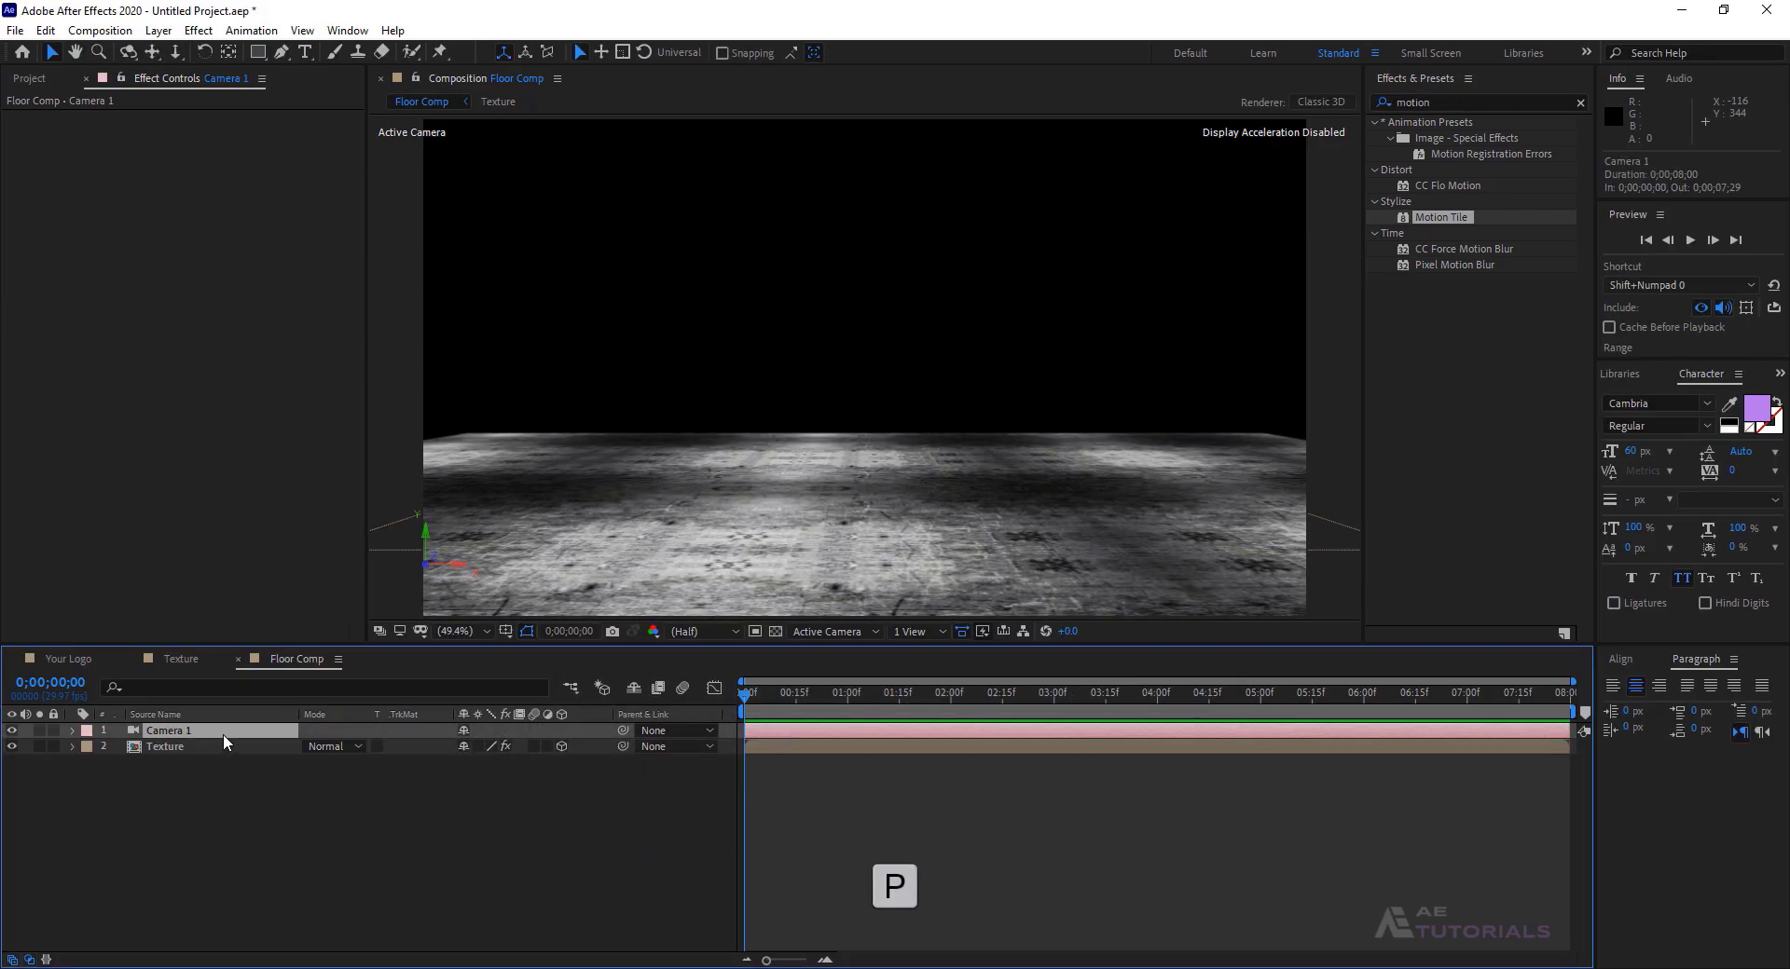
key(p)
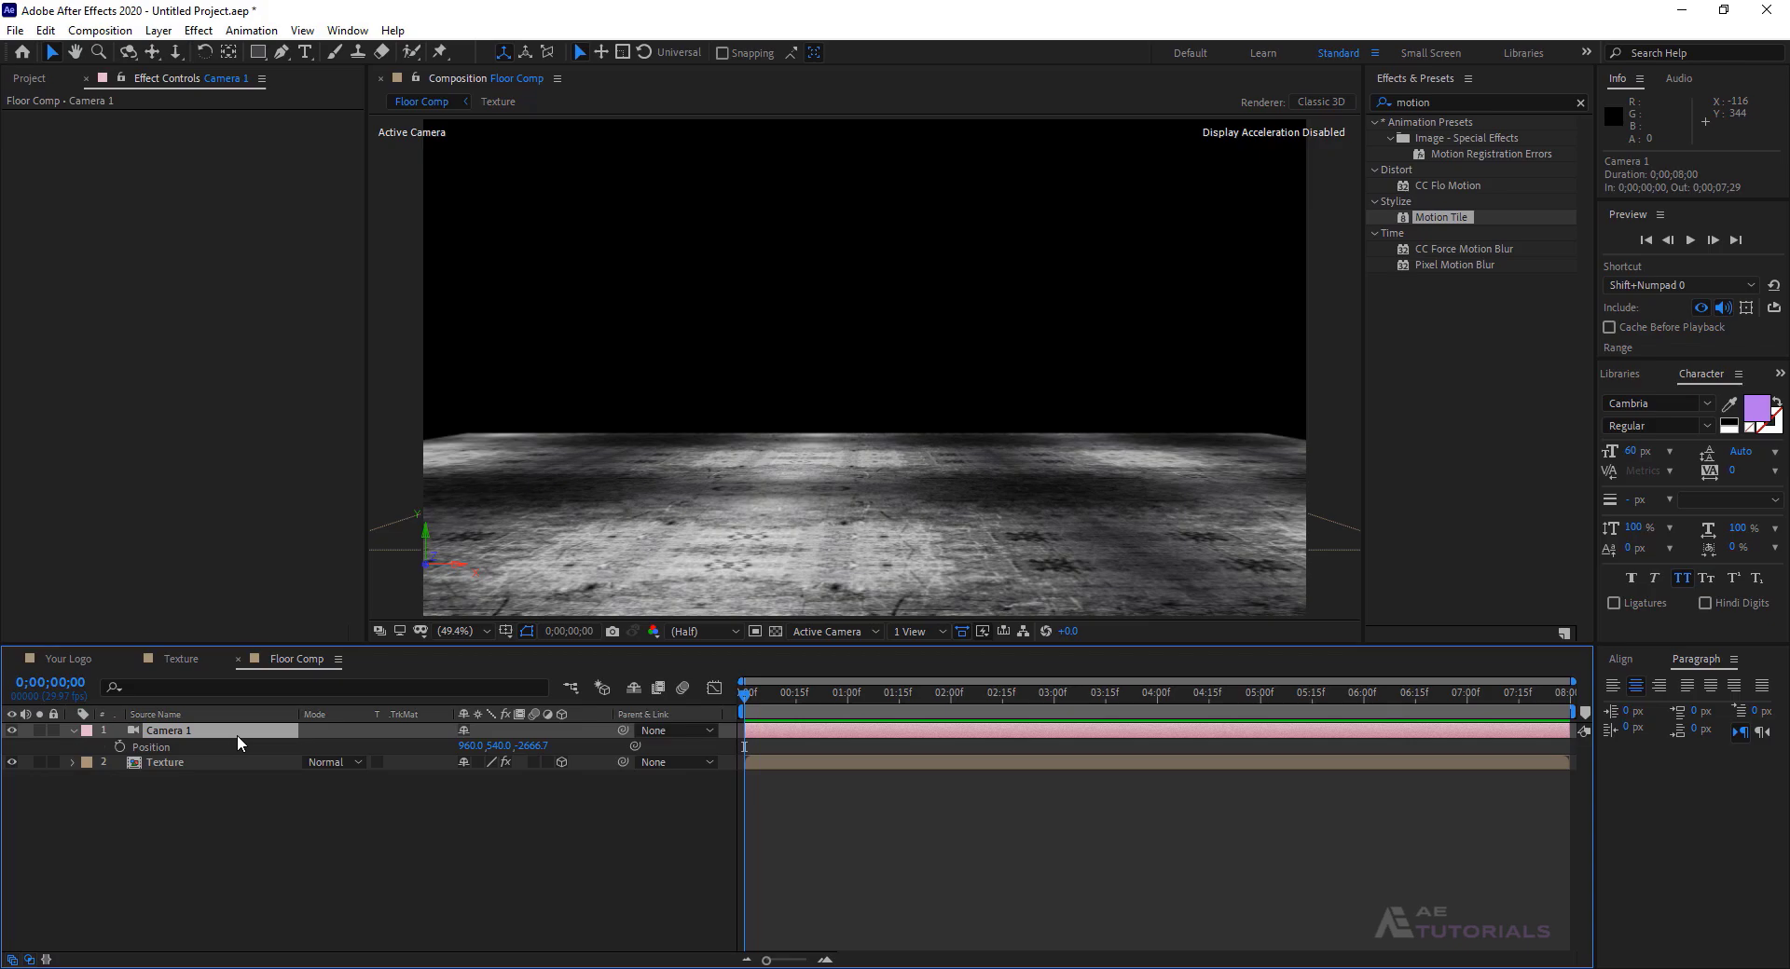
click(119, 747)
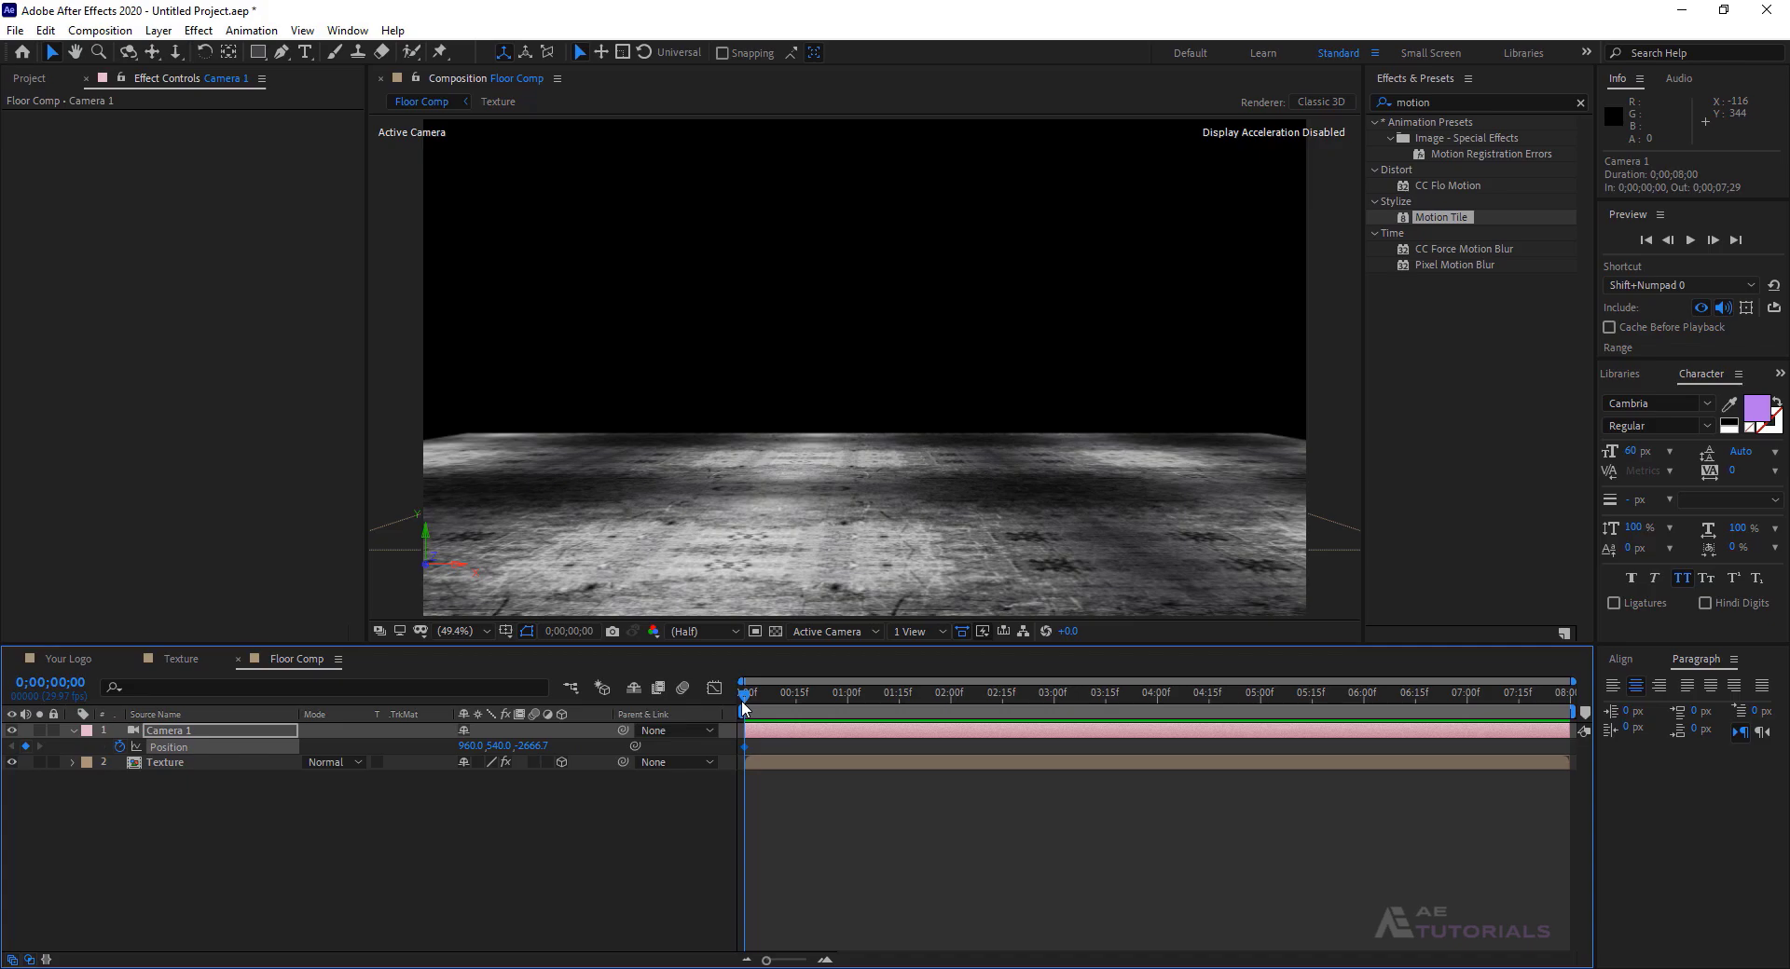
drag(745, 706, 1261, 706)
drag(536, 750, 716, 752)
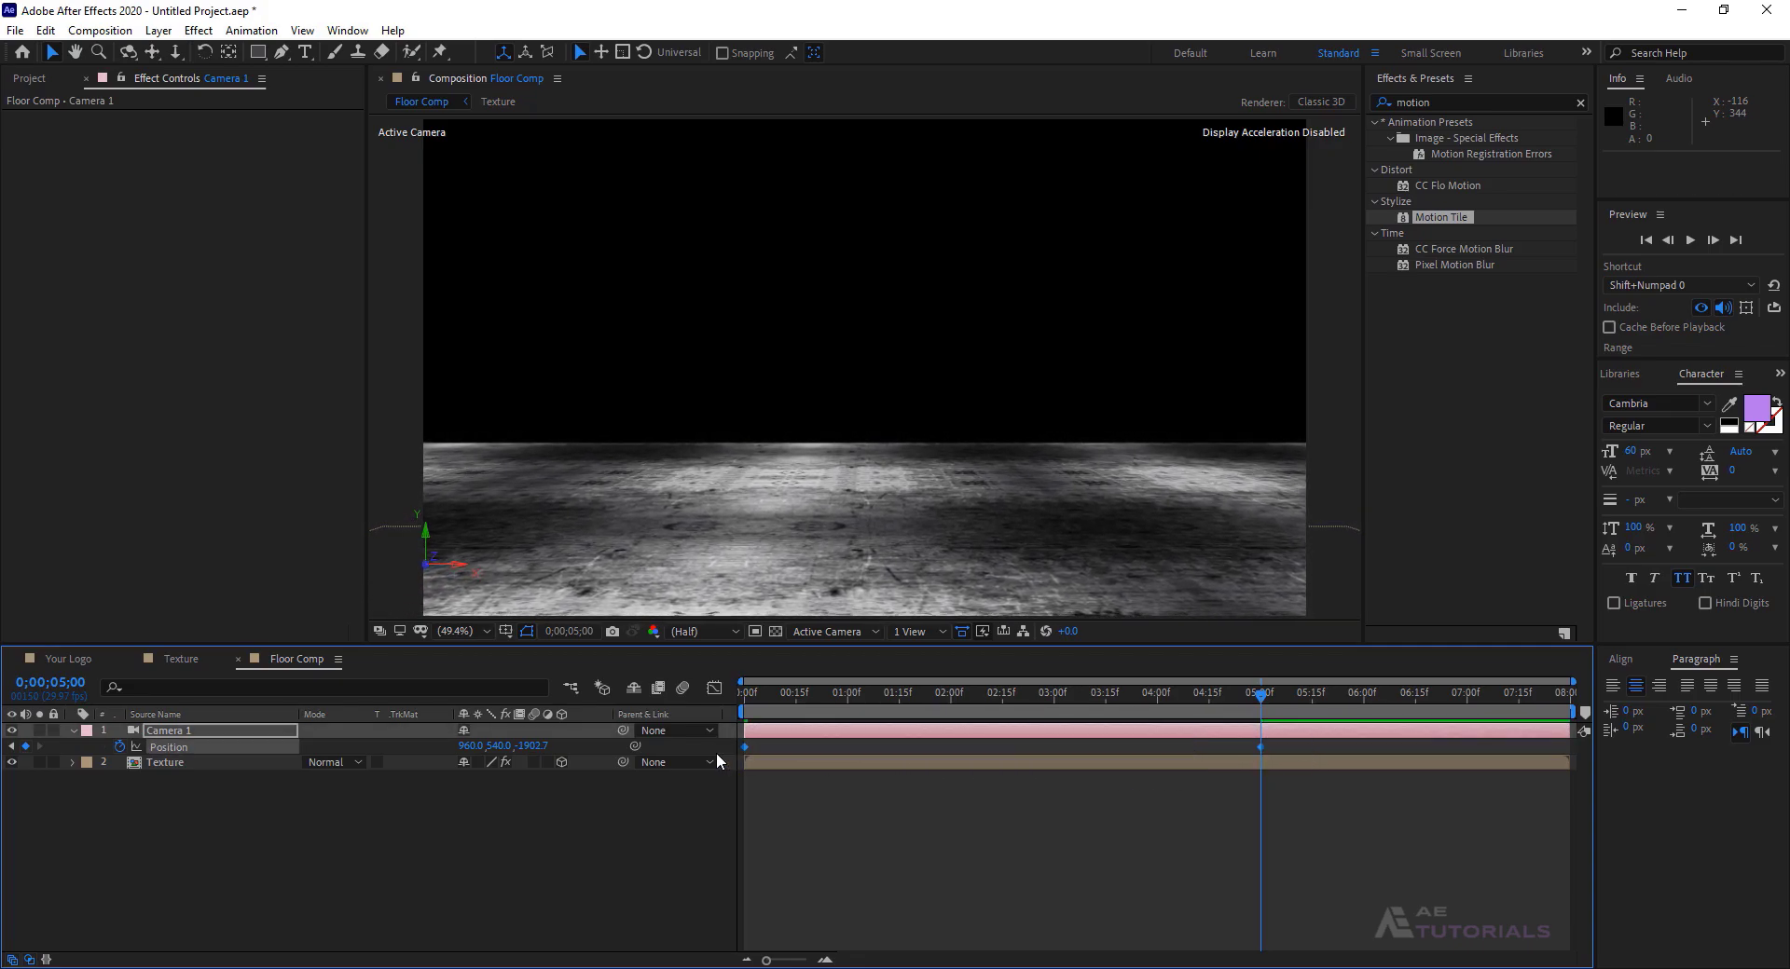
key(F9)
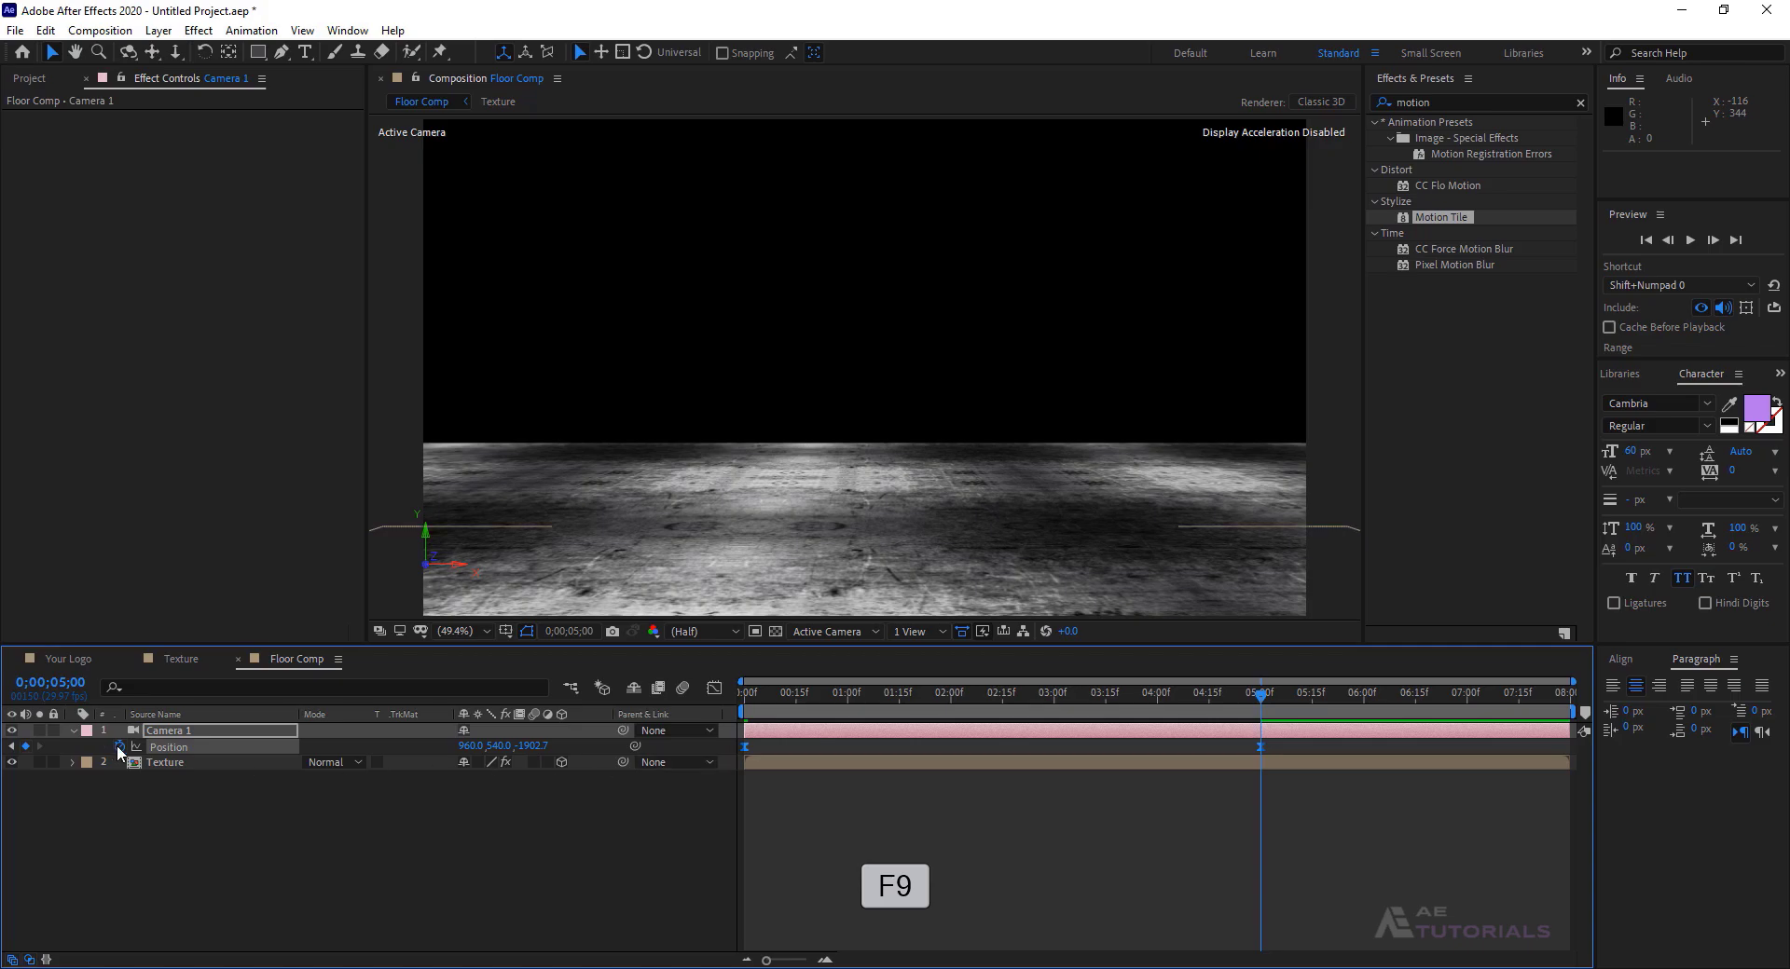
click(72, 731)
- Create a composition named Emitter and add the Your Logo composition to it
click(36, 79)
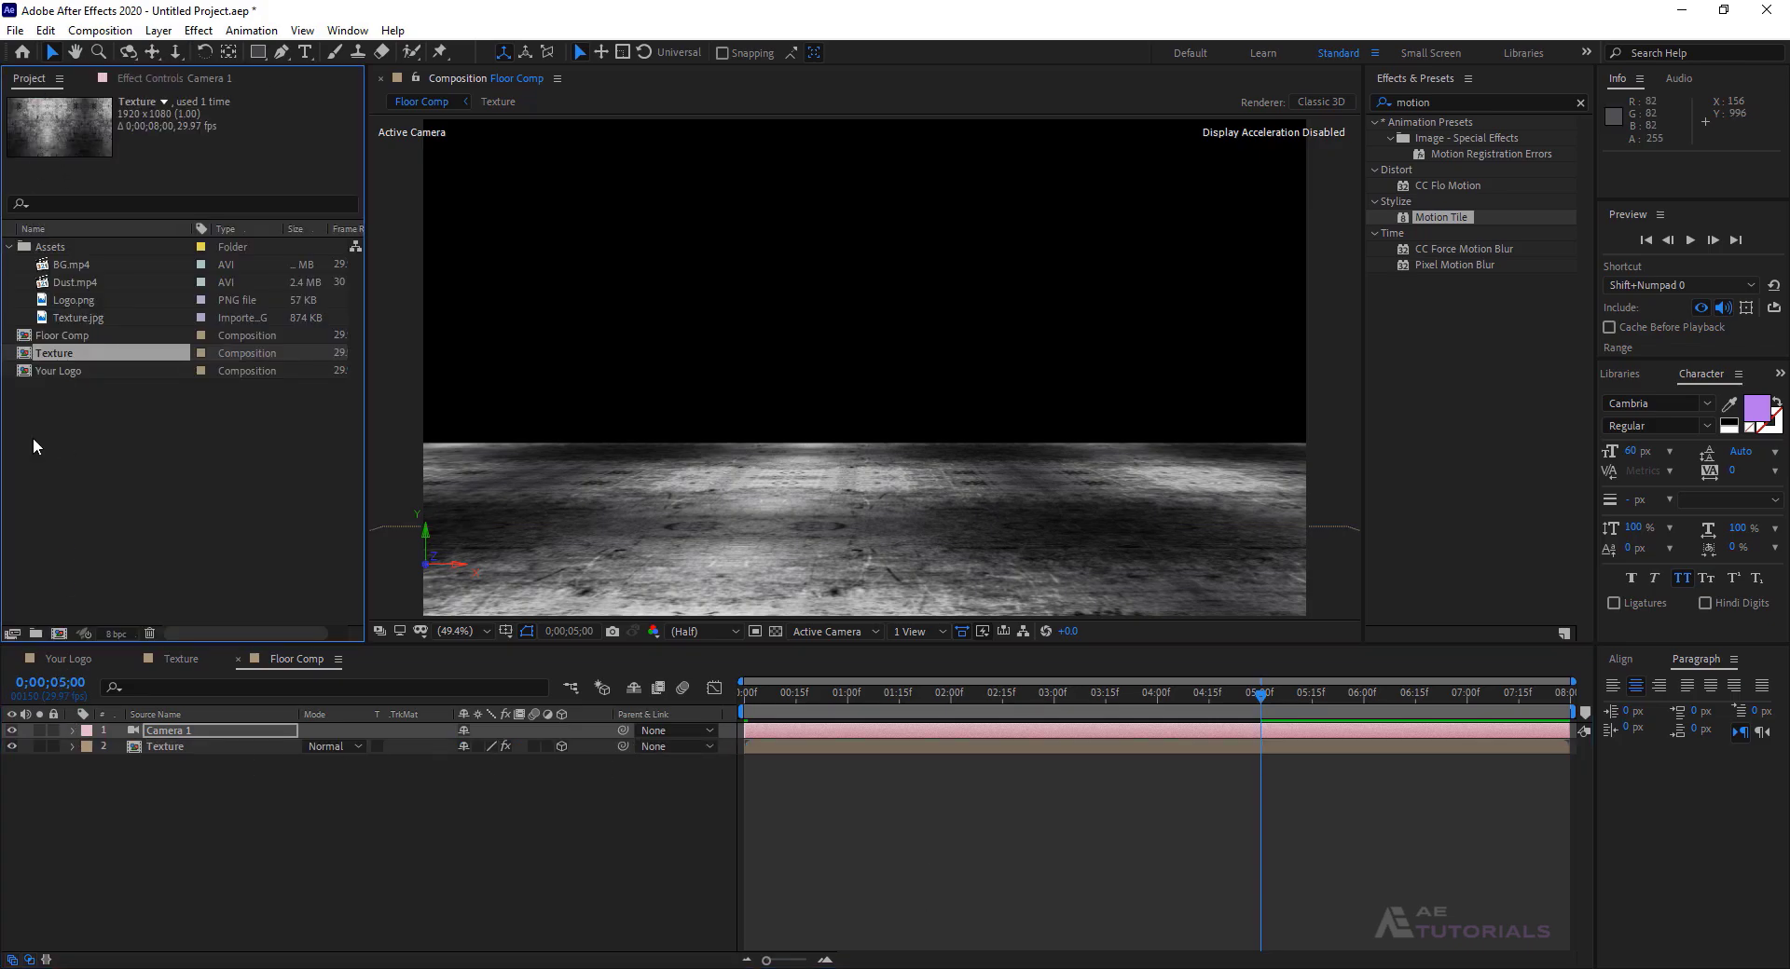
click(62, 634)
text(emitter)
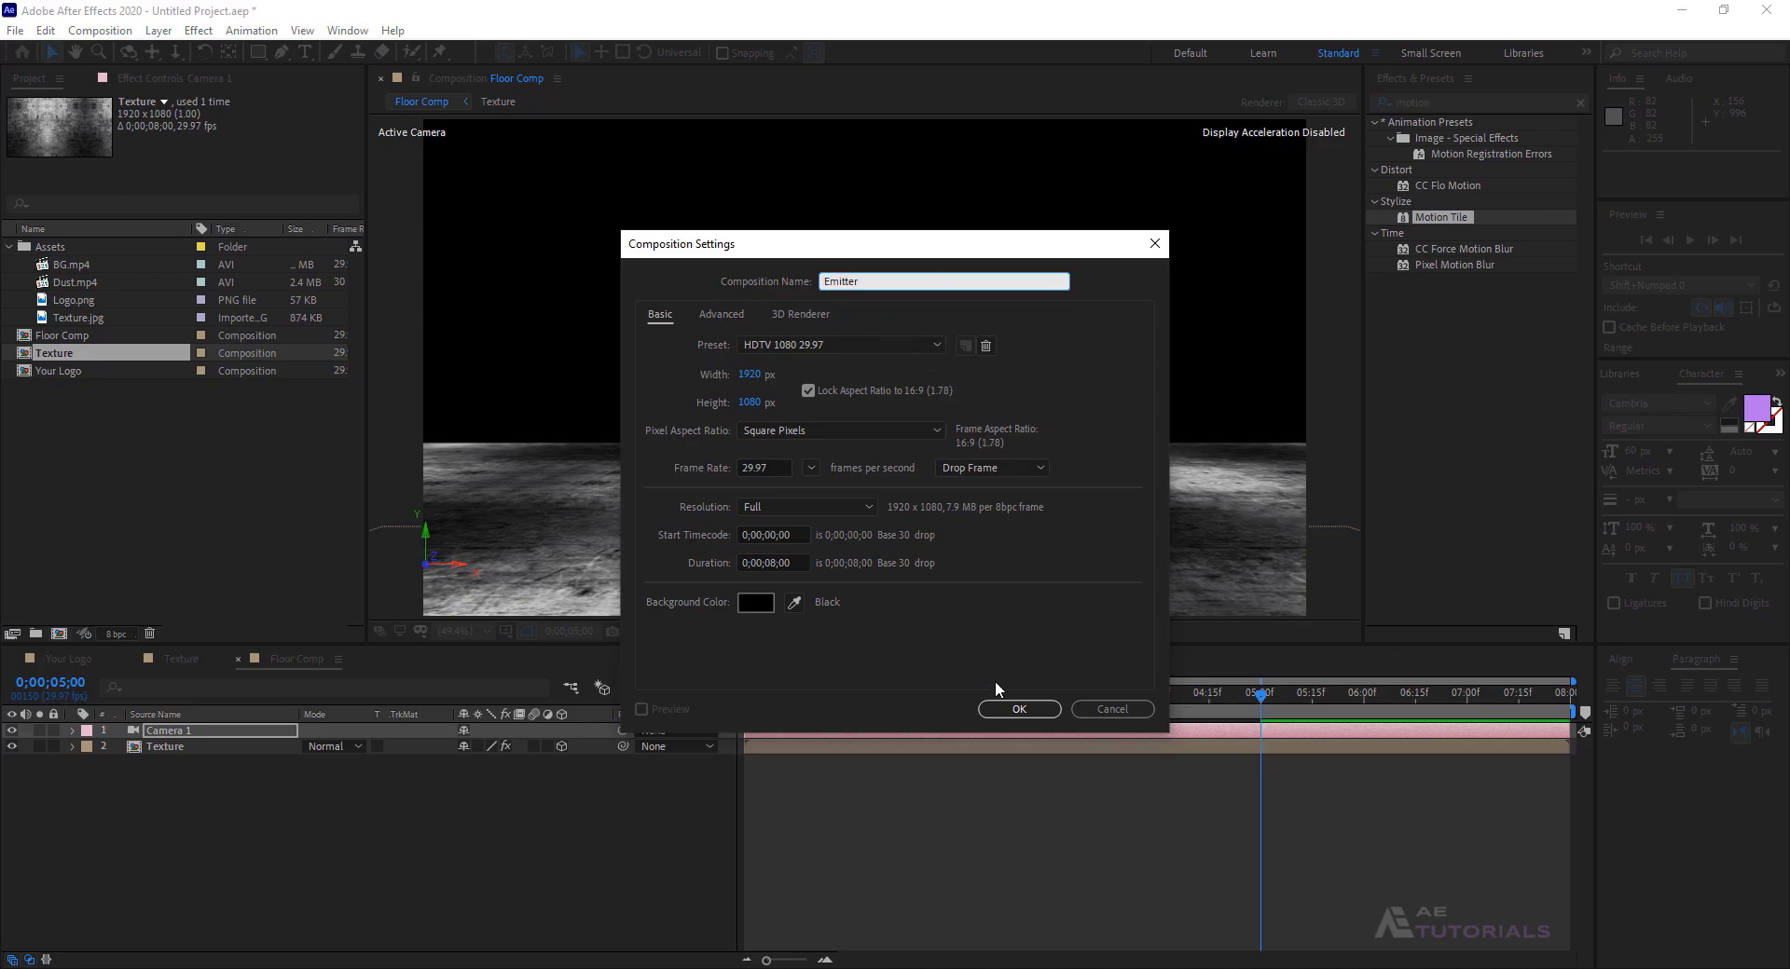
click(998, 701)
click(71, 389)
drag(71, 392, 284, 852)
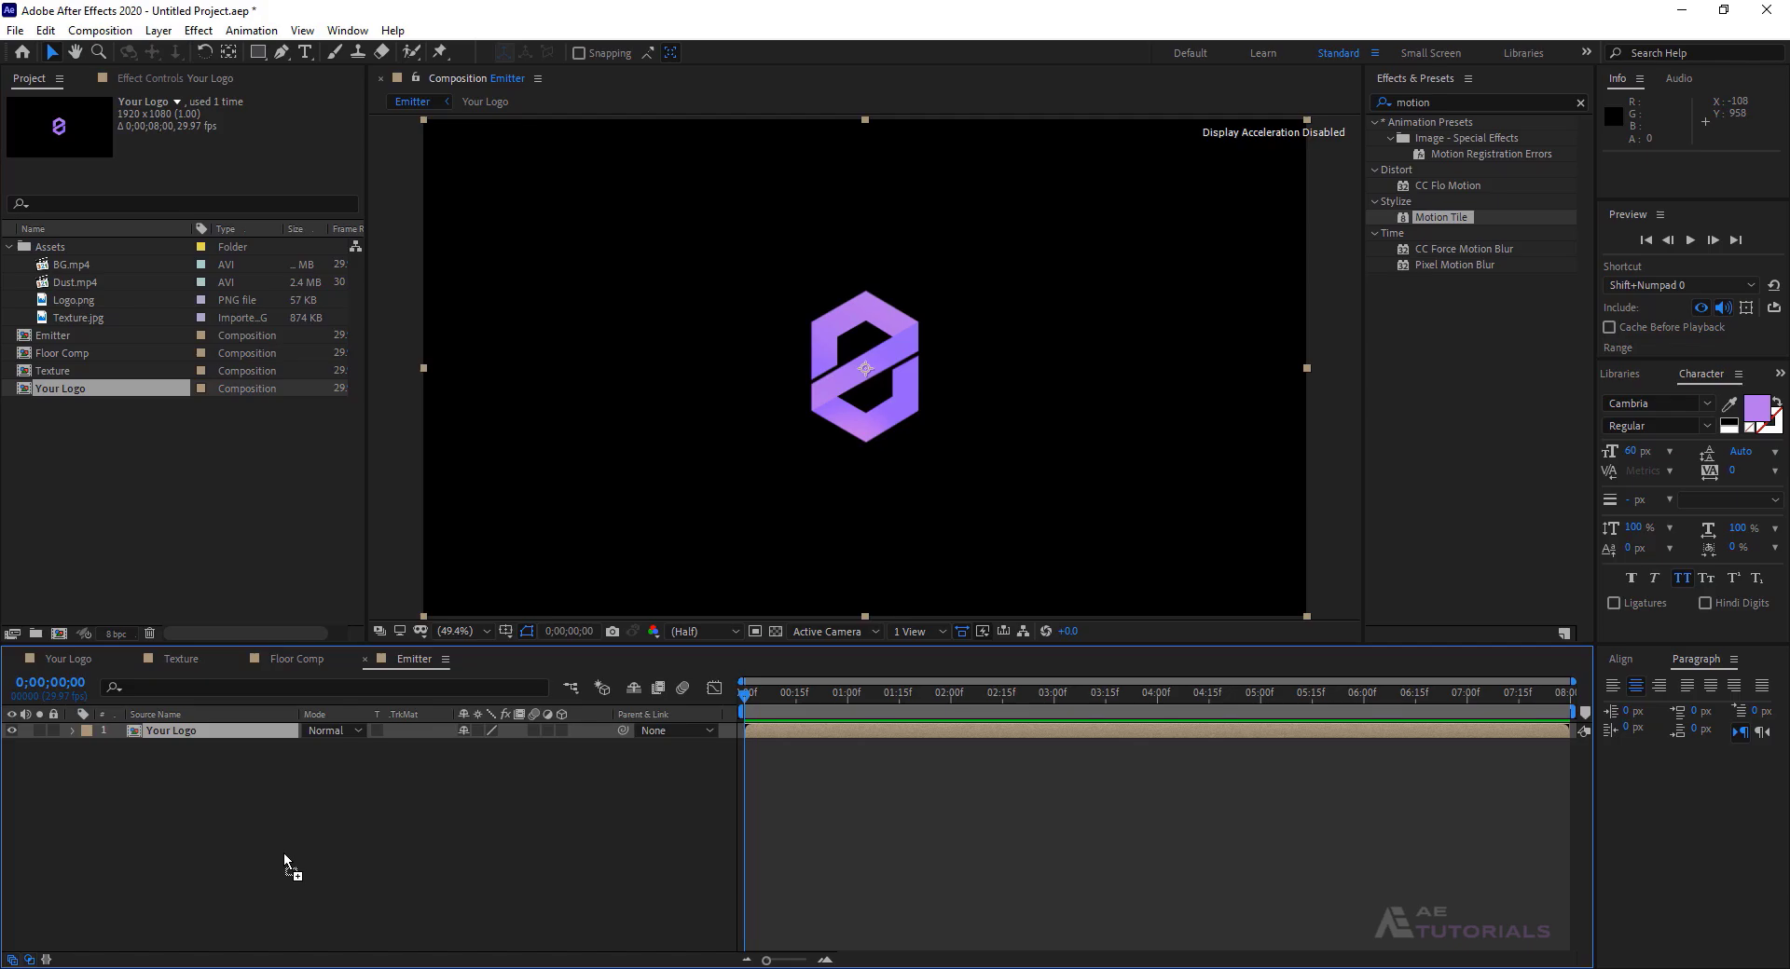
- Place BG.mp4 above the Your Logo layer in the Emitter composition and set its scale to 65%
click(75, 265)
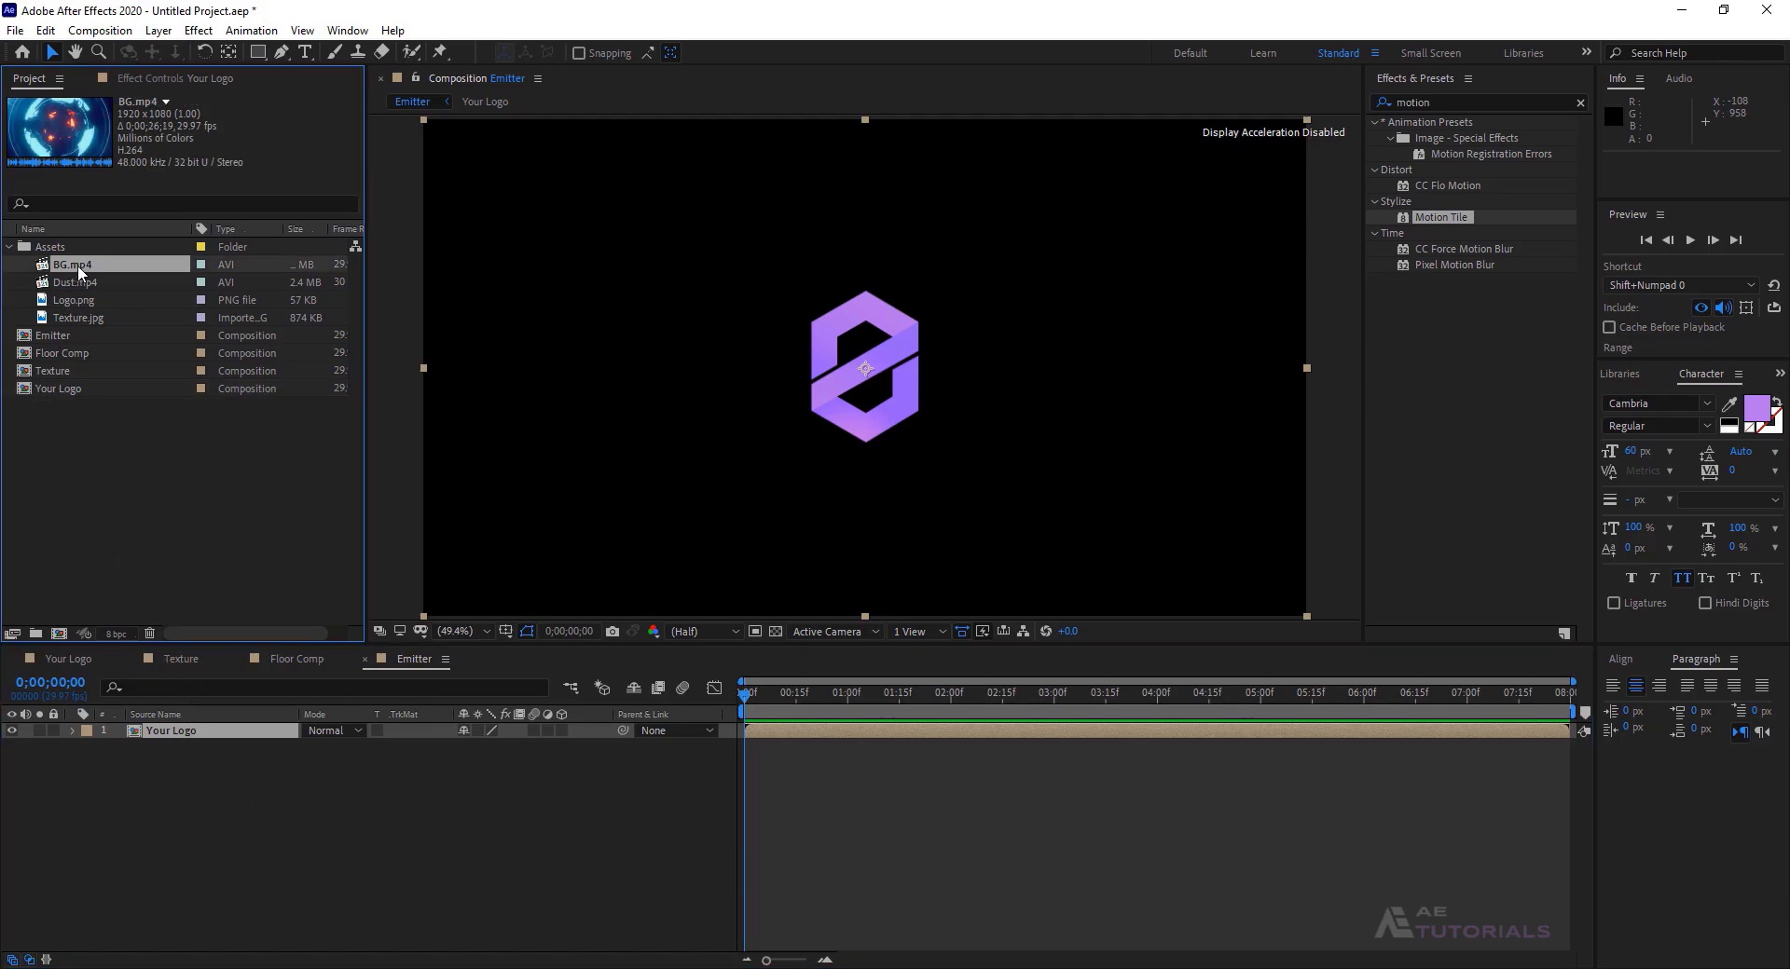
drag(220, 691, 232, 737)
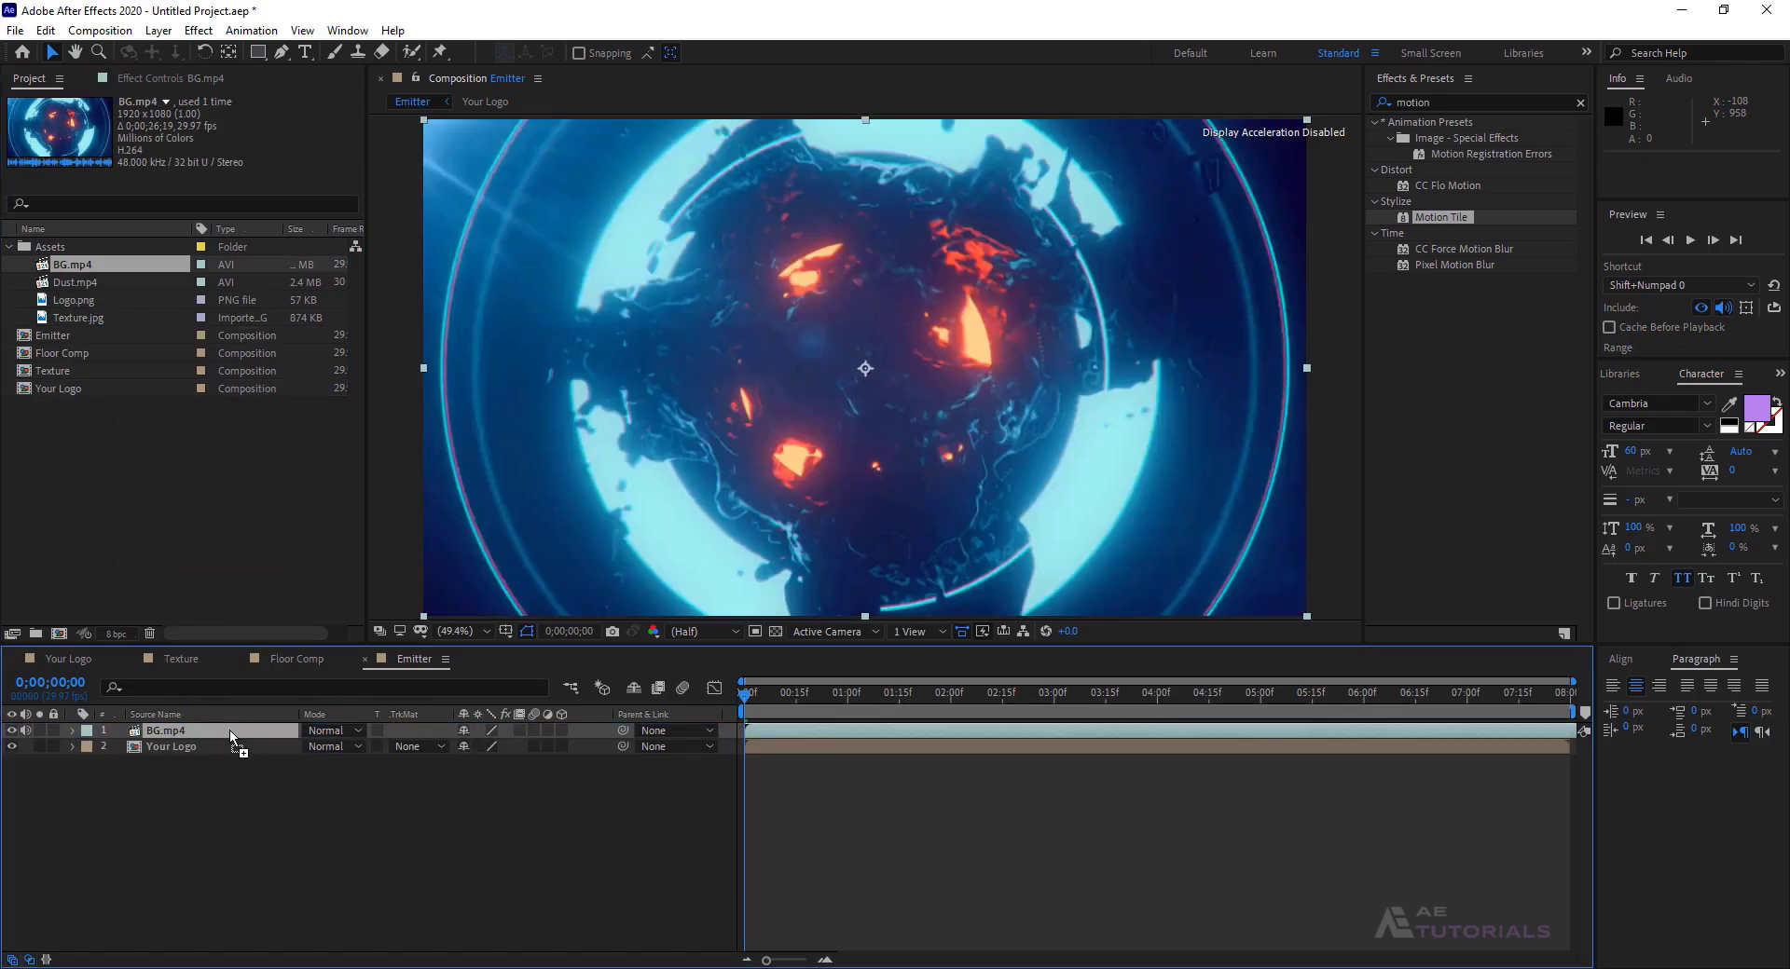
key(s)
click(516, 747)
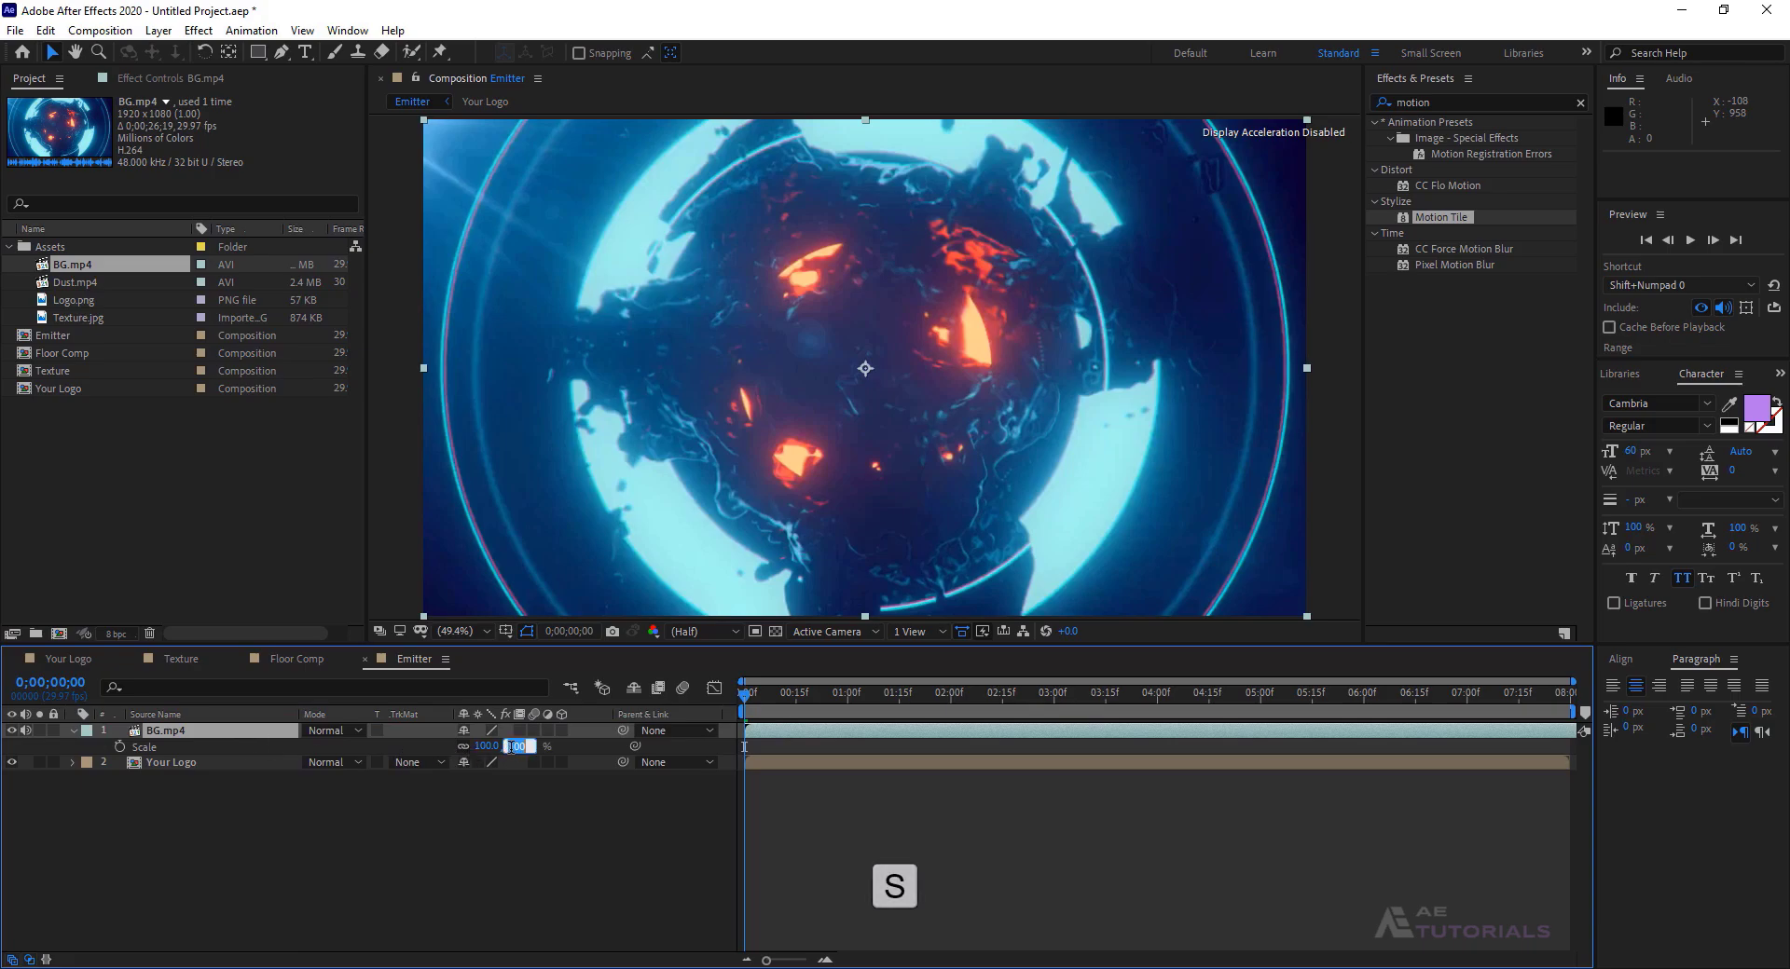
text(75)
key(Return)
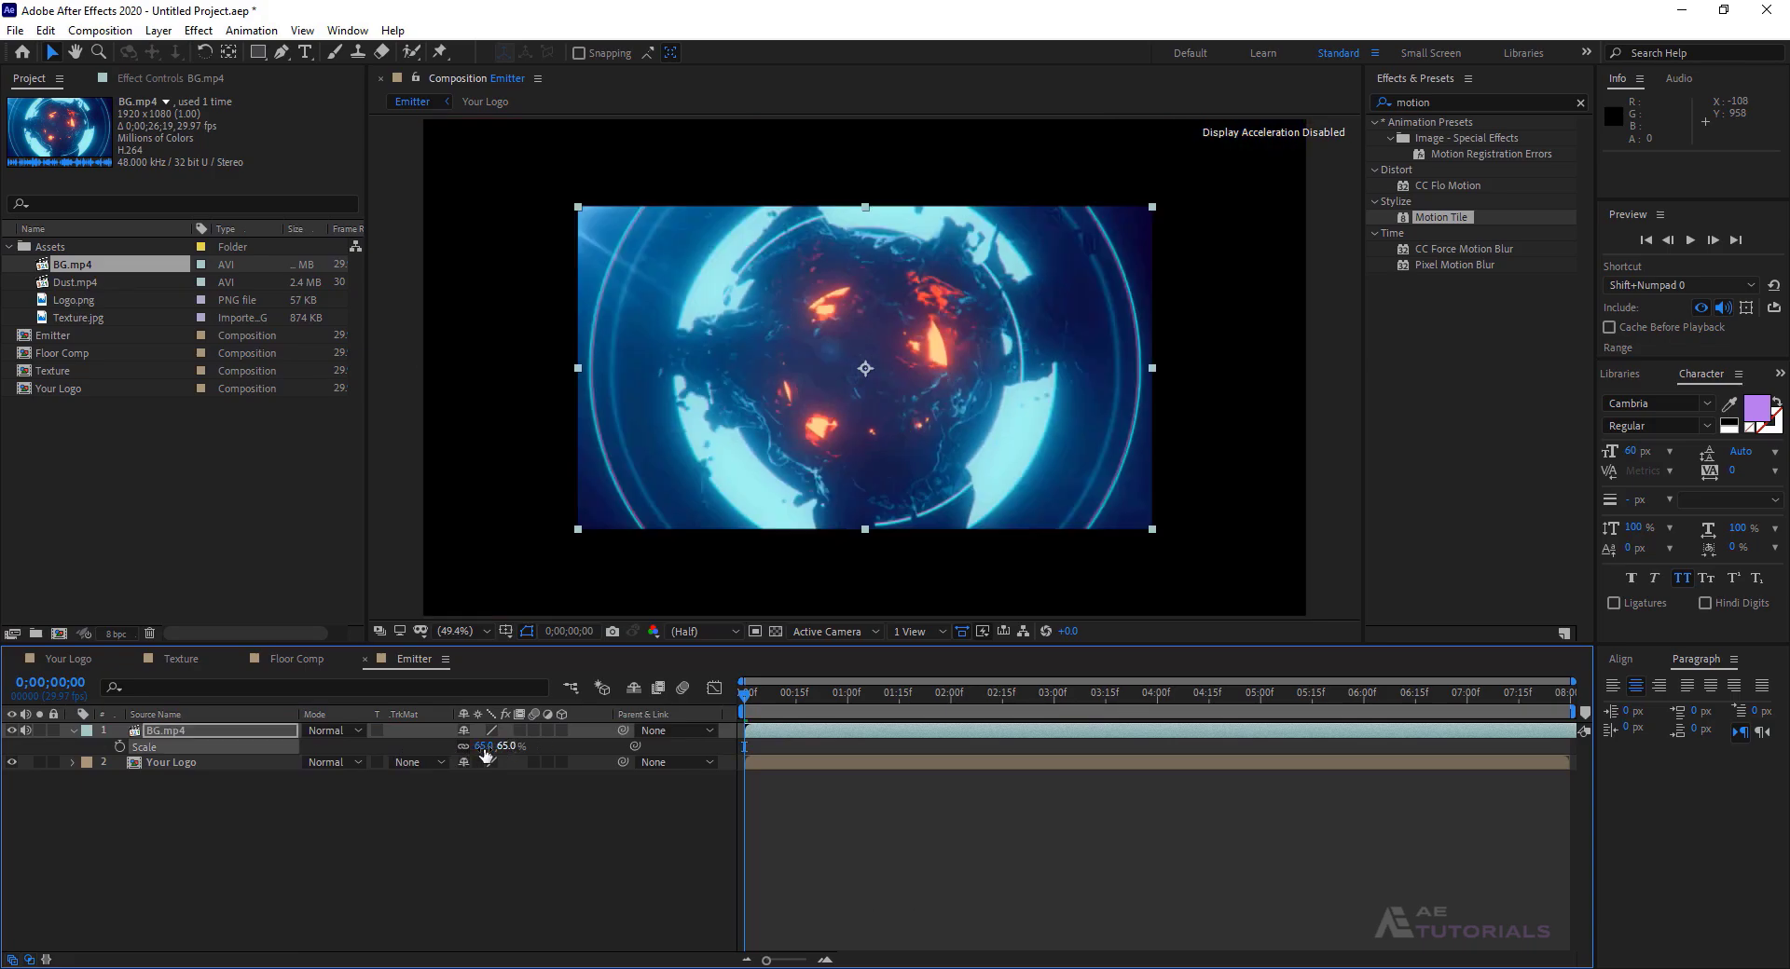
- Keyframe BG.mp4's opacity from 100% at 4 seconds to 0% at 5 seconds and ease both keyframes
key(t)
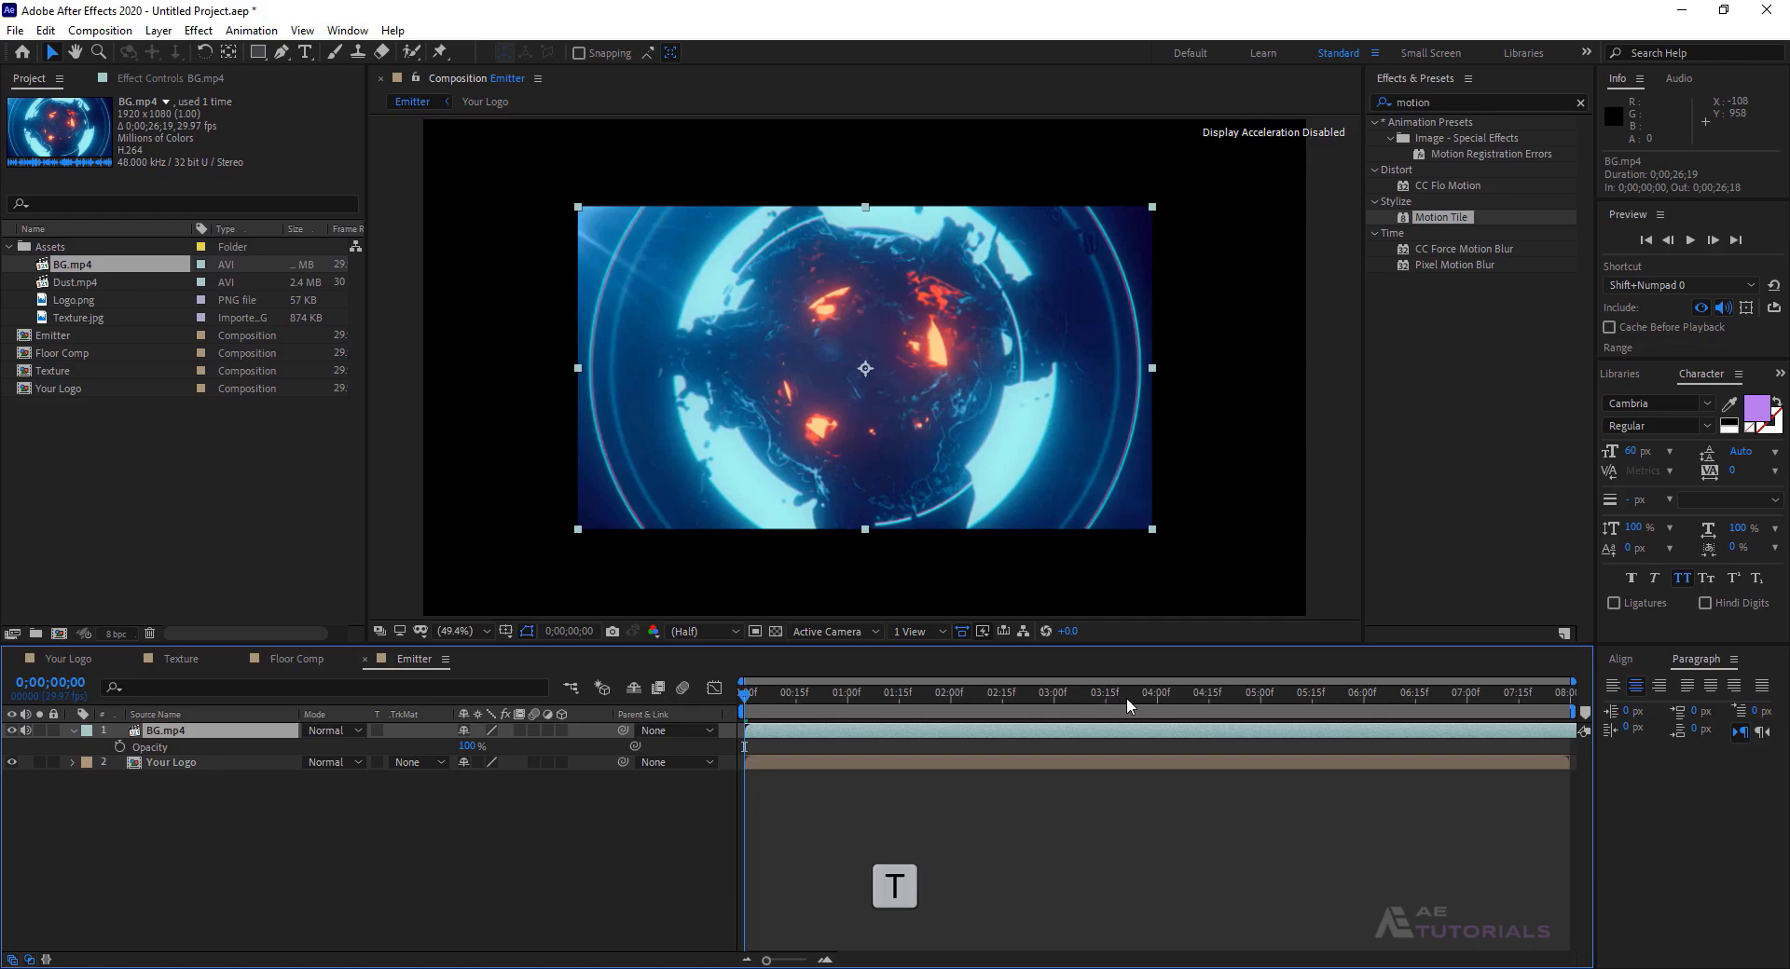
click(1157, 697)
click(119, 747)
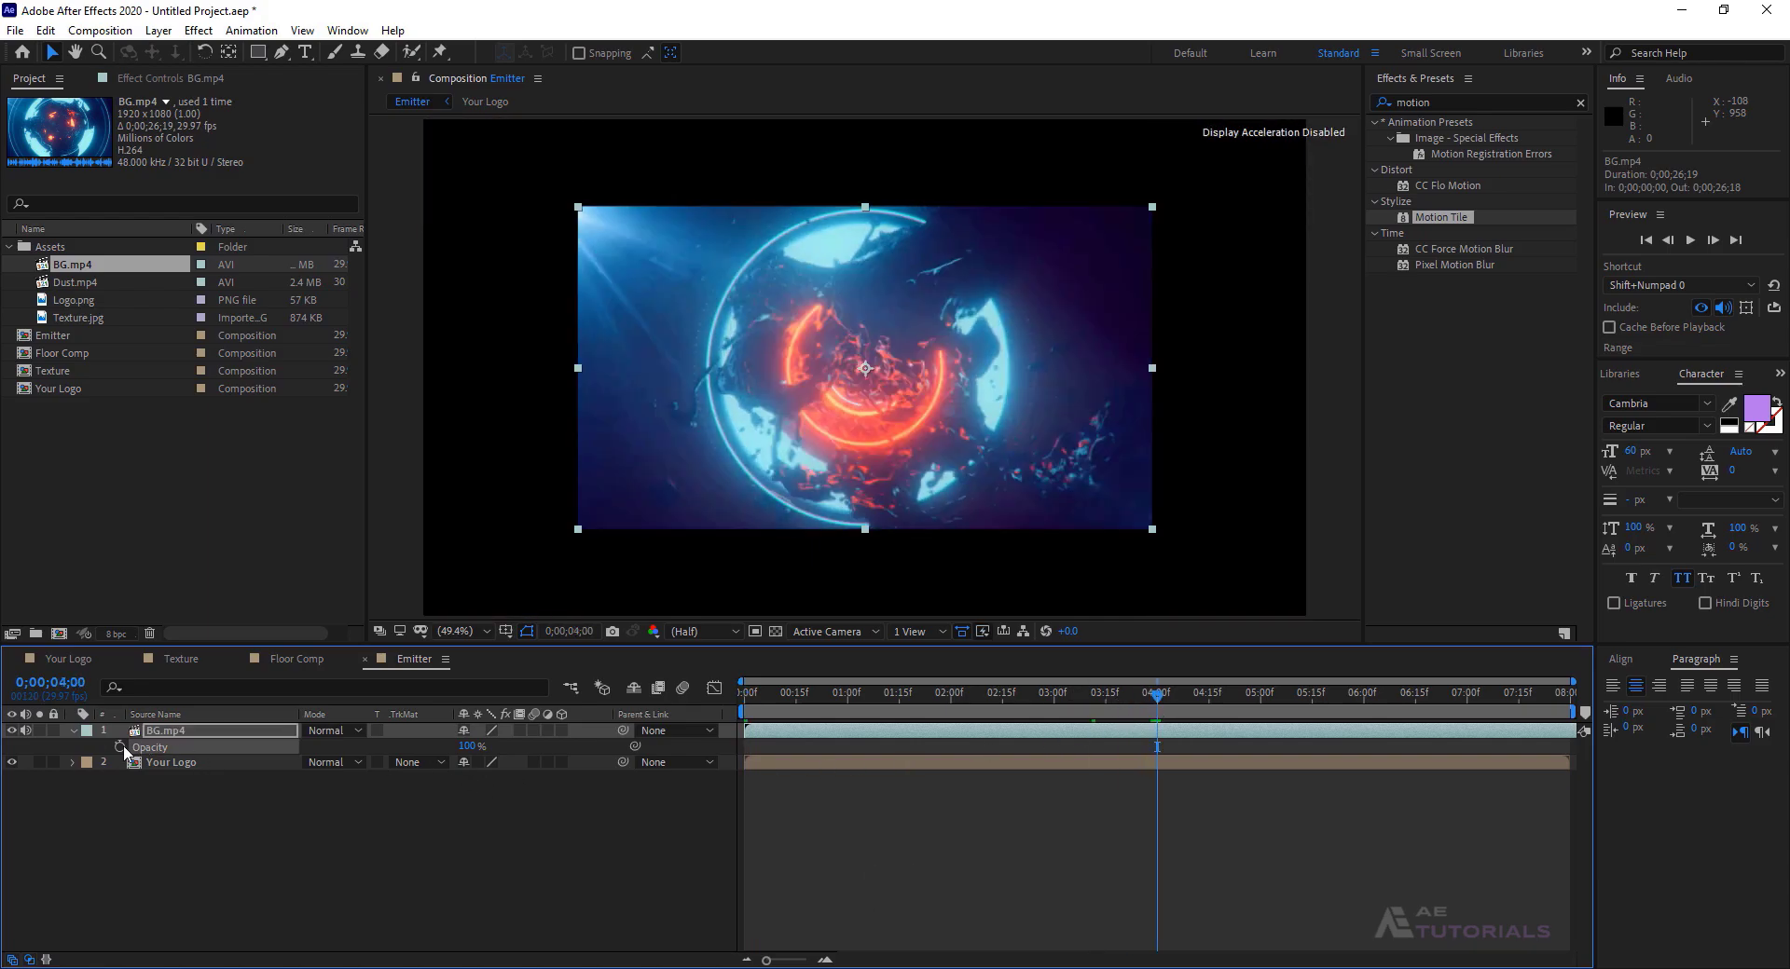
drag(1158, 697, 1260, 714)
drag(466, 746, 410, 747)
drag(1277, 742, 1130, 758)
key(F9)
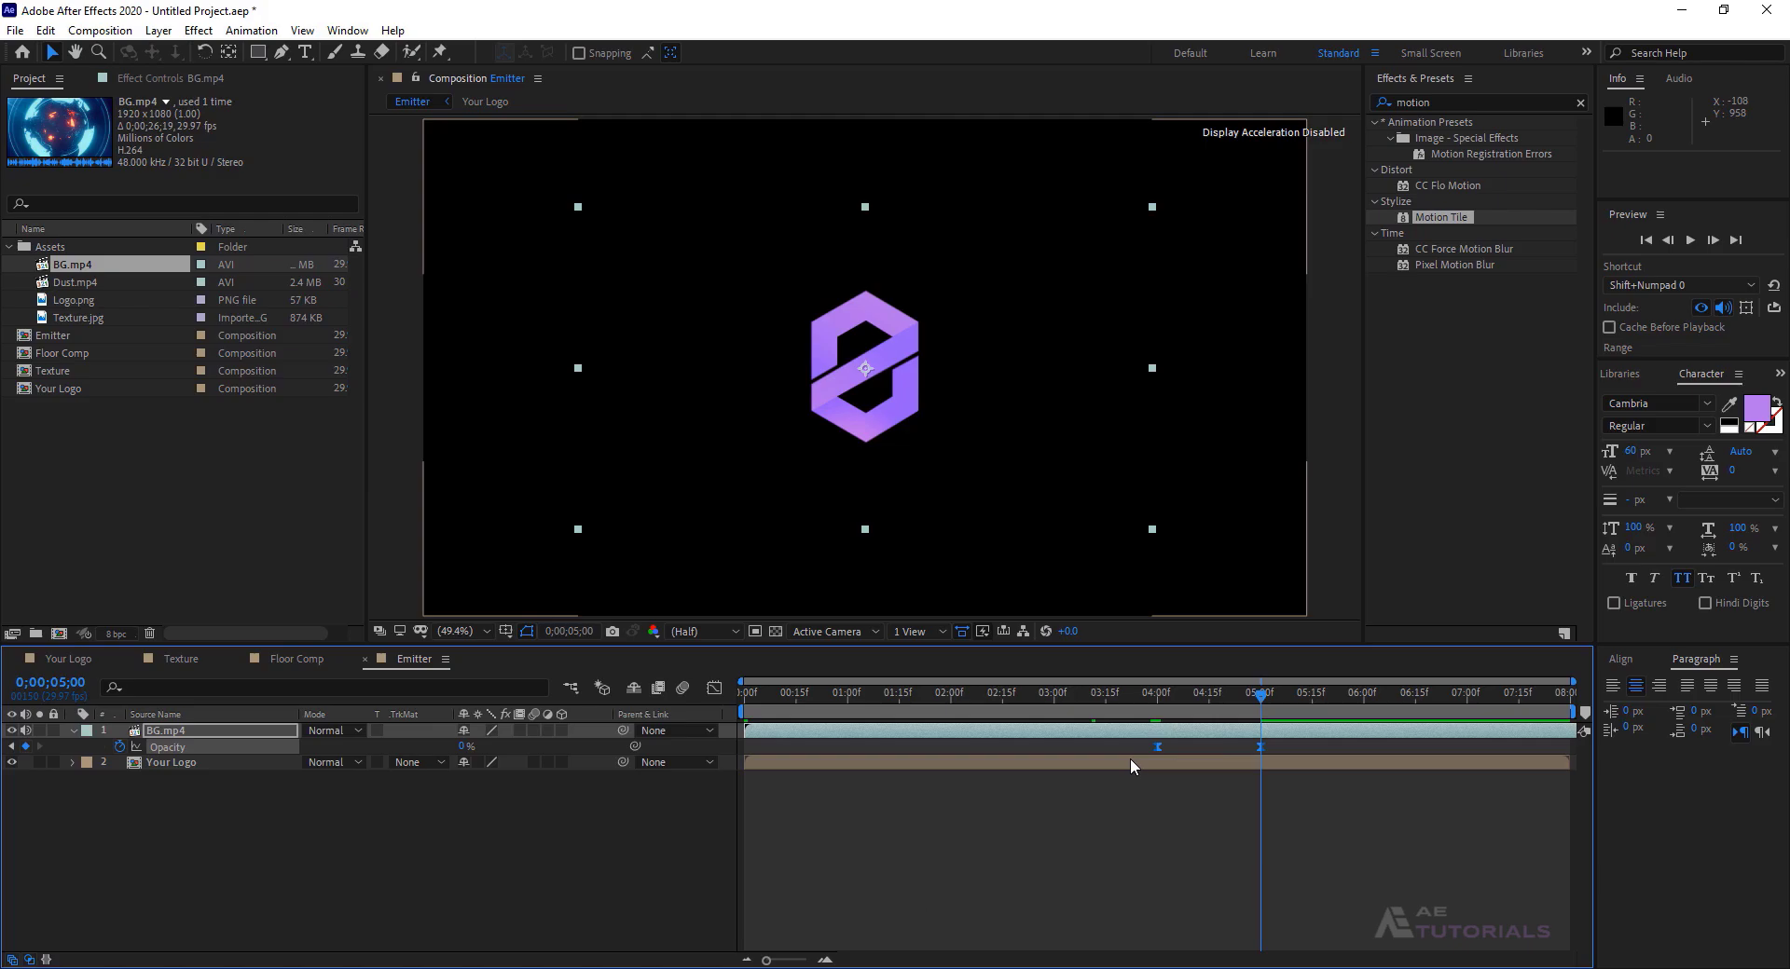
- Add another Your Logo layer above BG.mp4 and use it as the video's Alpha Matte
drag(60, 388, 193, 736)
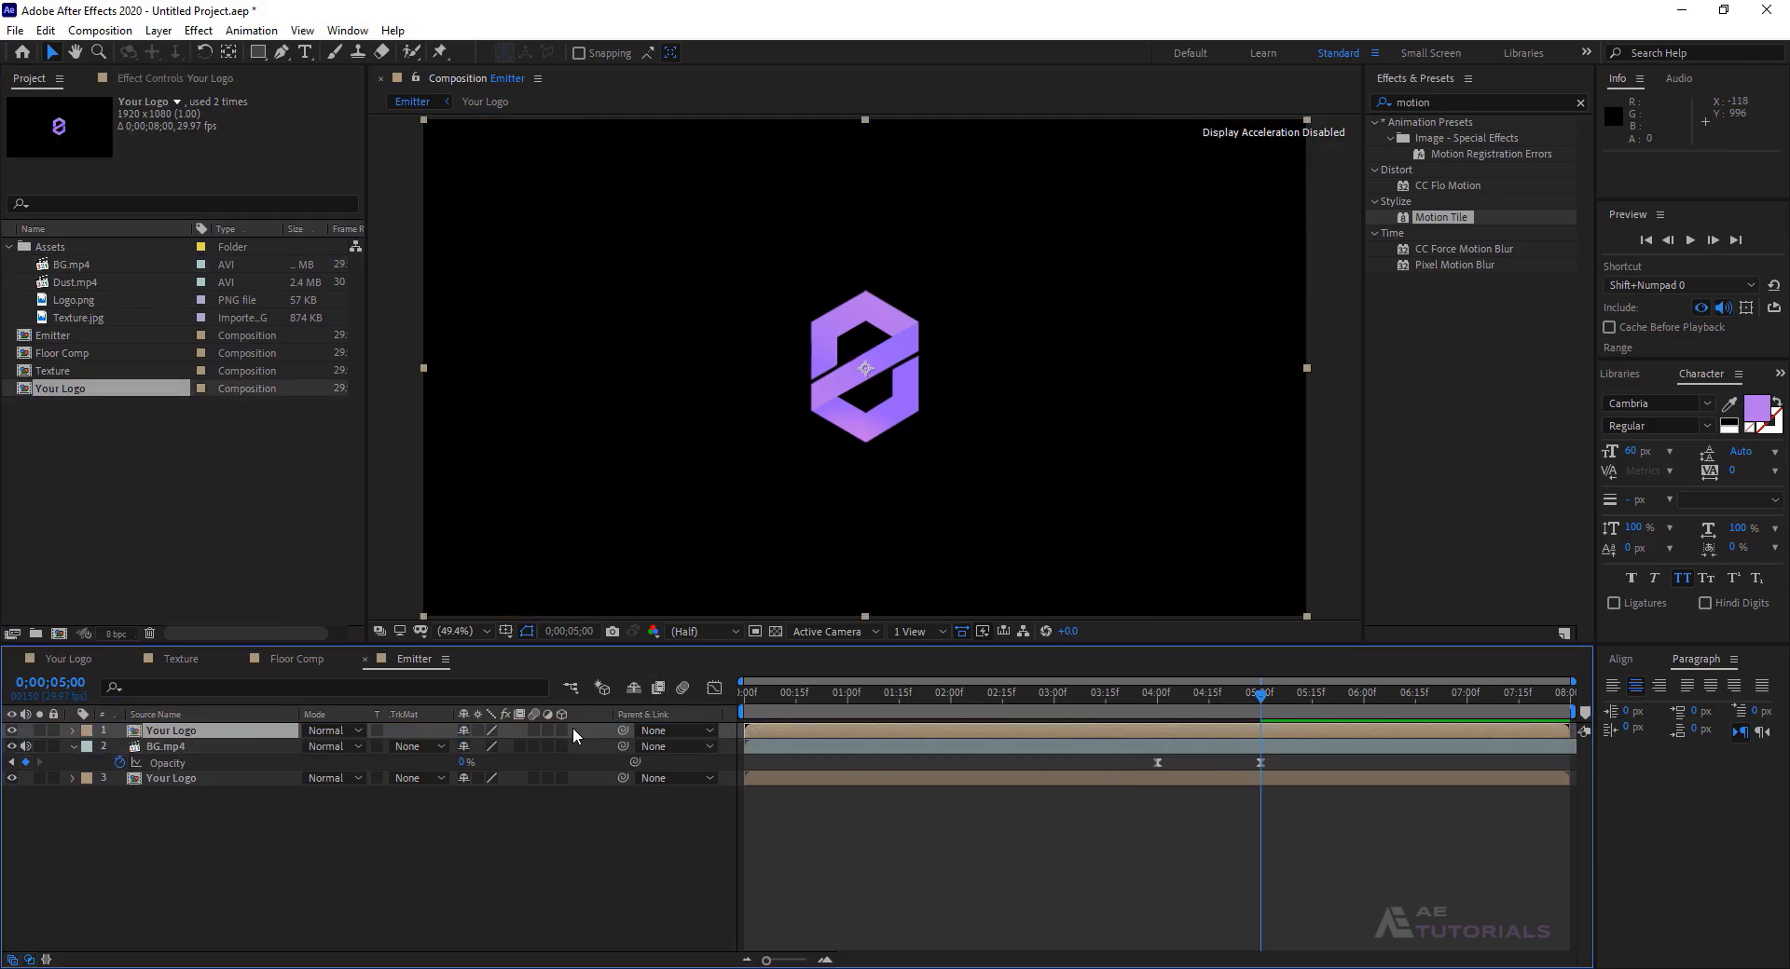
click(950, 712)
click(401, 749)
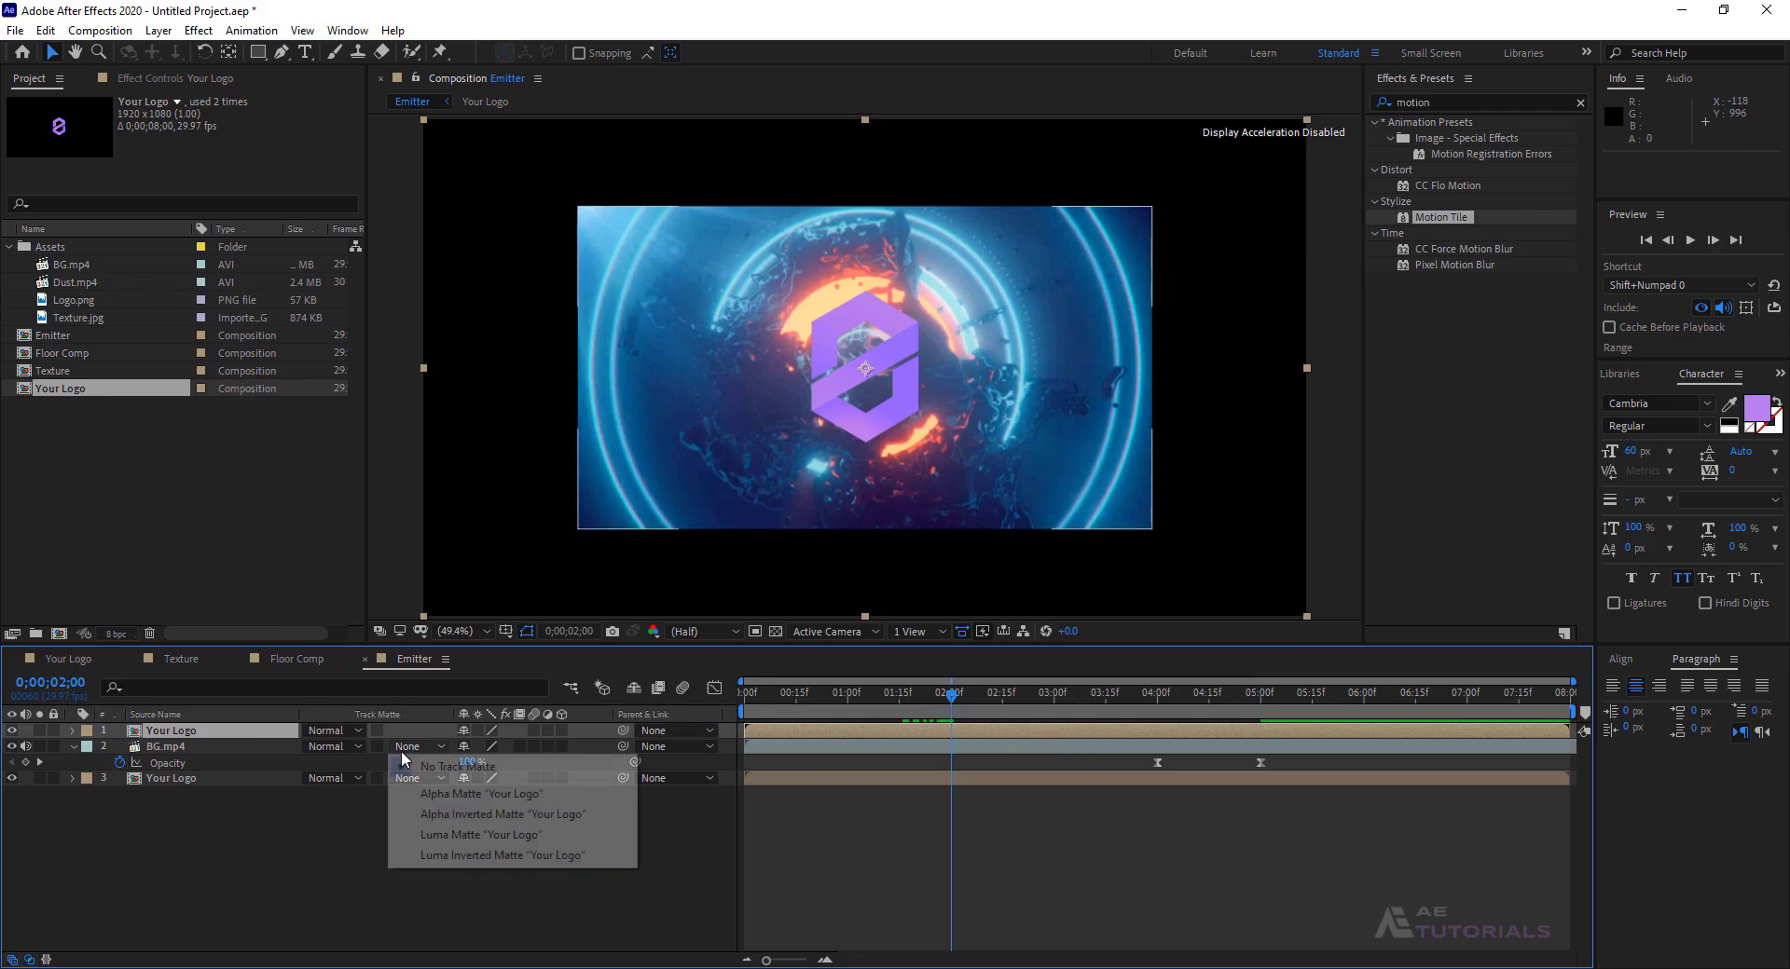
click(431, 793)
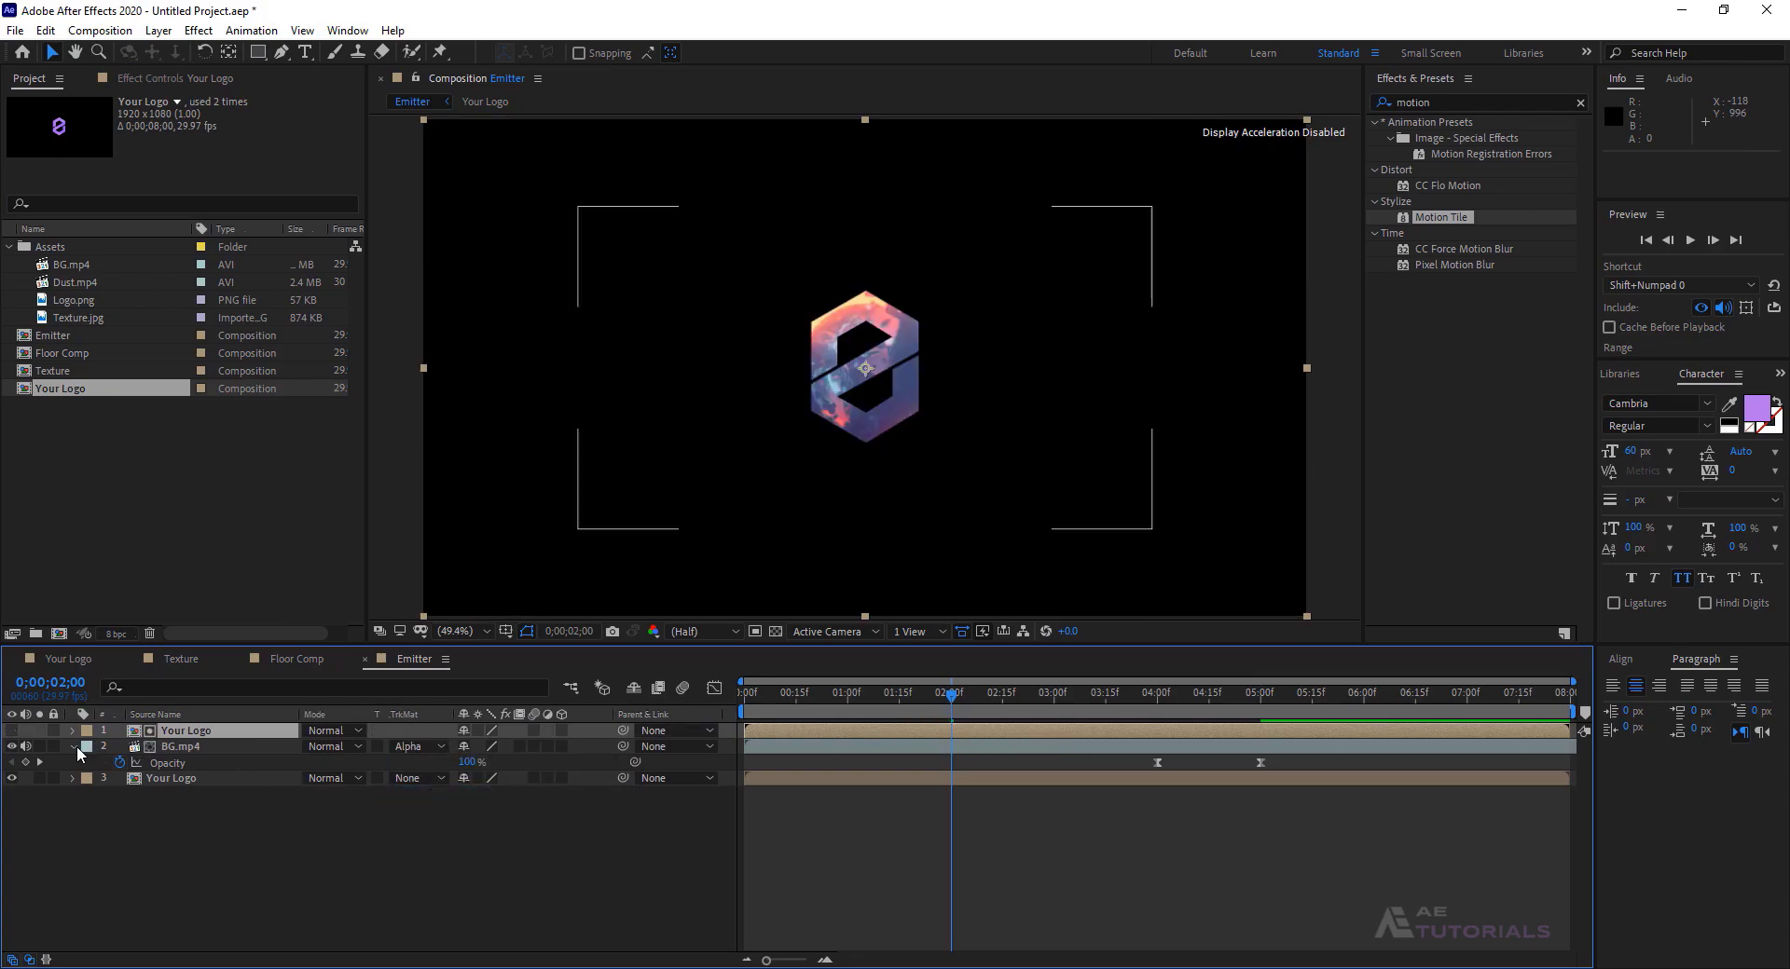
- Apply the Turbulent Displace effect to the BG.mp4 layer in the Emitter composition
click(73, 747)
click(186, 749)
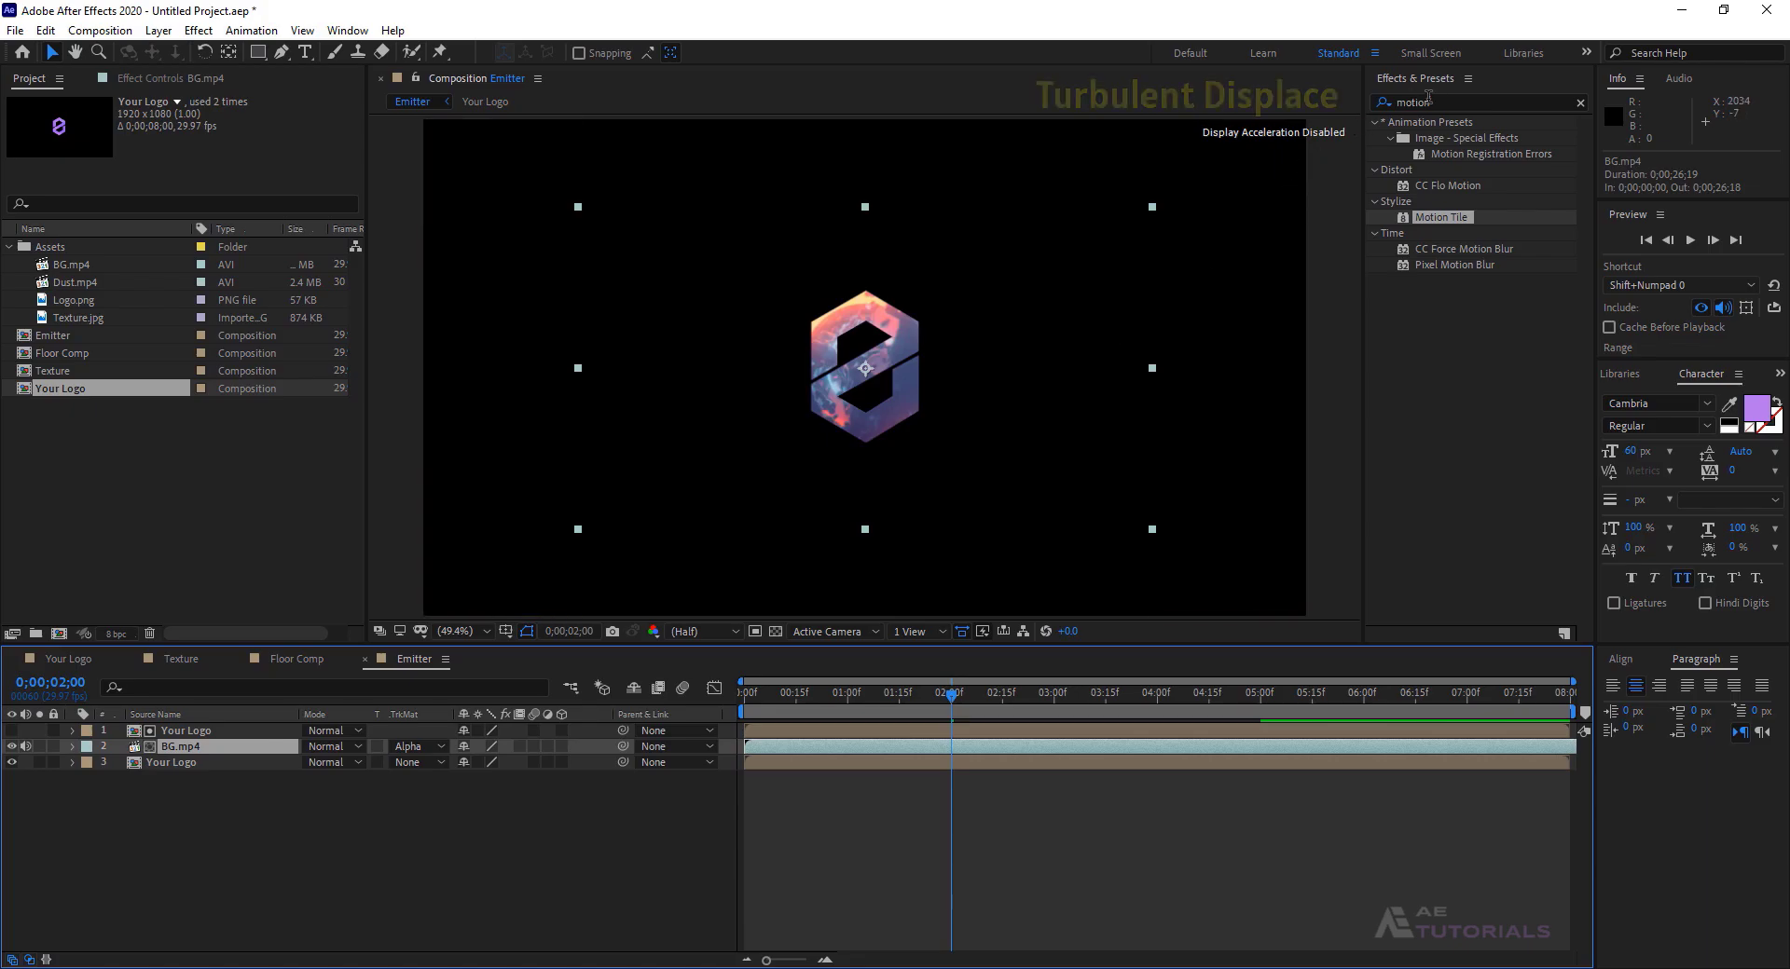
click(1390, 104)
text(tub)
key(BackSpace)
text(rbu)
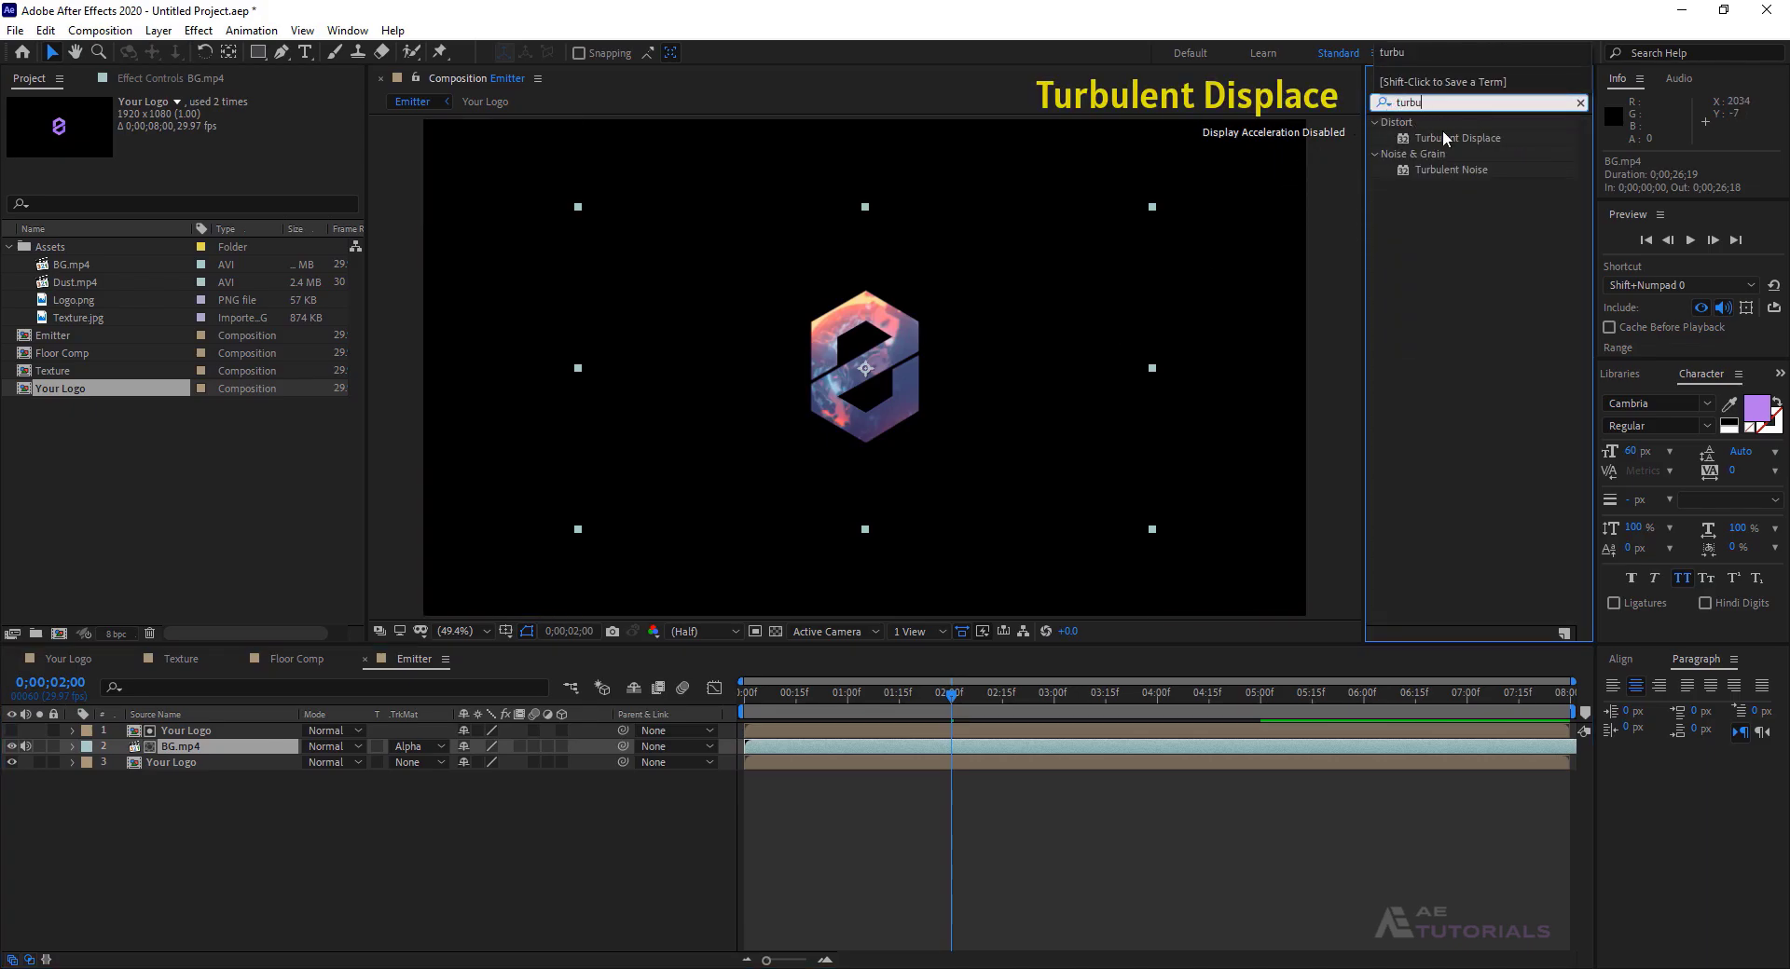
drag(1457, 138, 252, 746)
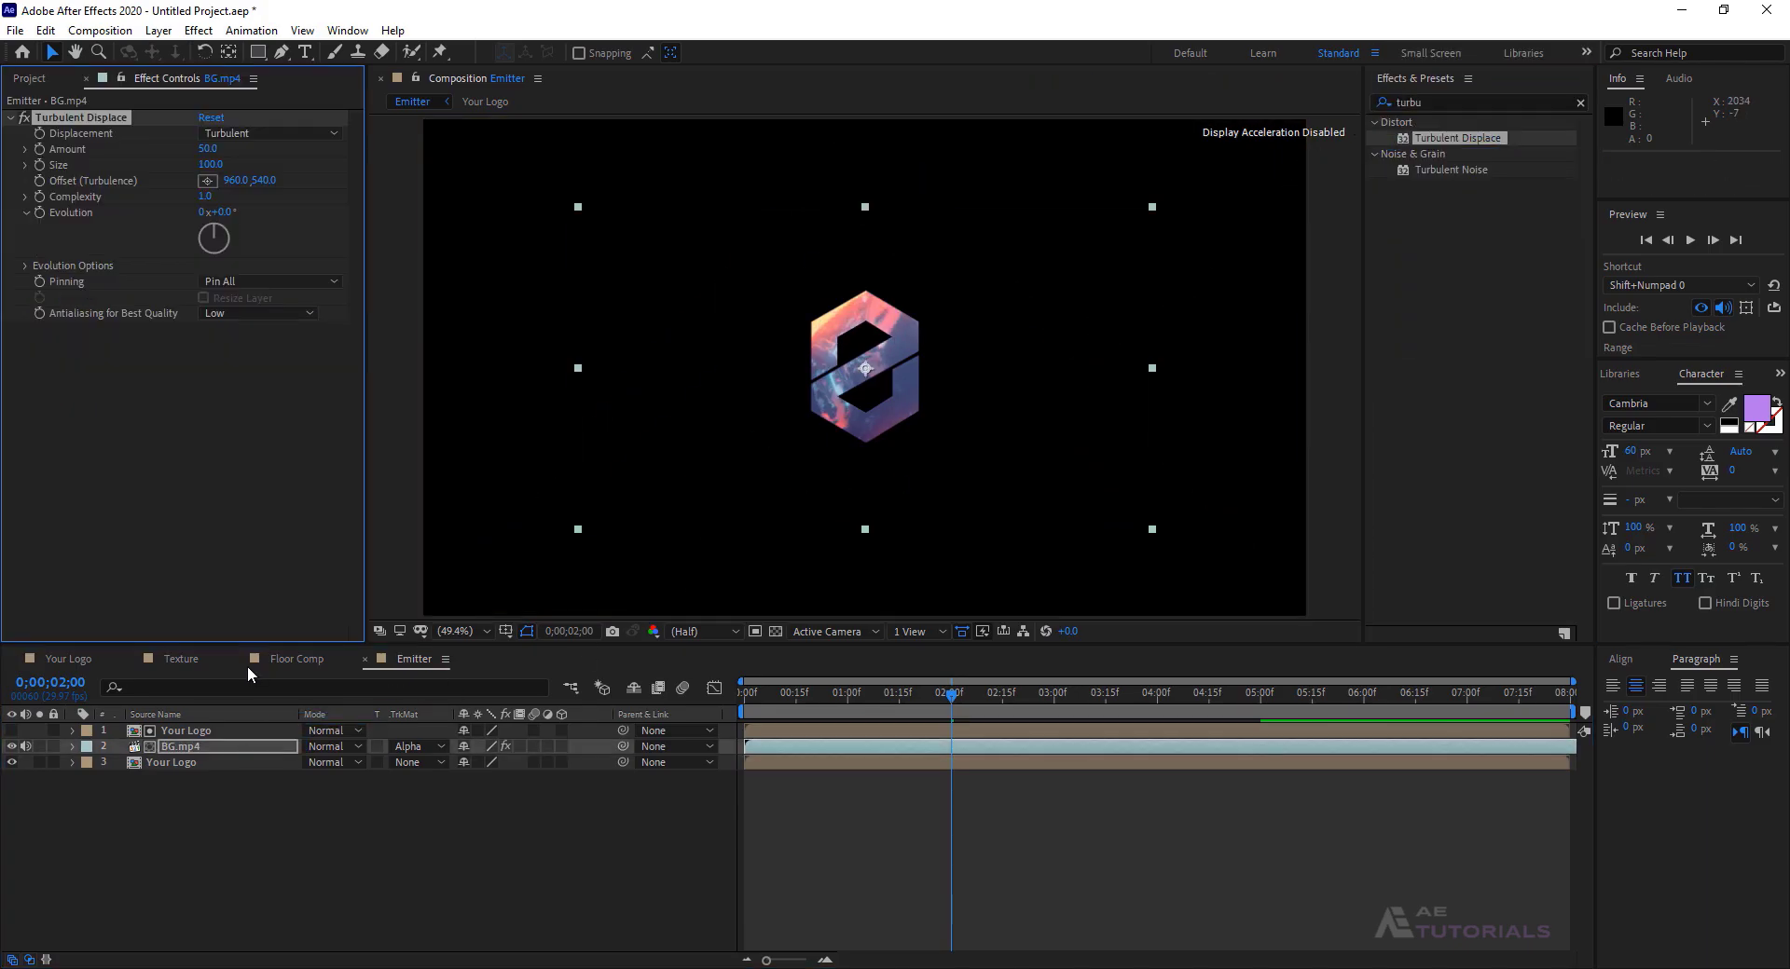
- Set Turbulent Displace's amount to 35 and its size to 65
text(35)
key(Return)
text(65)
key(Return)
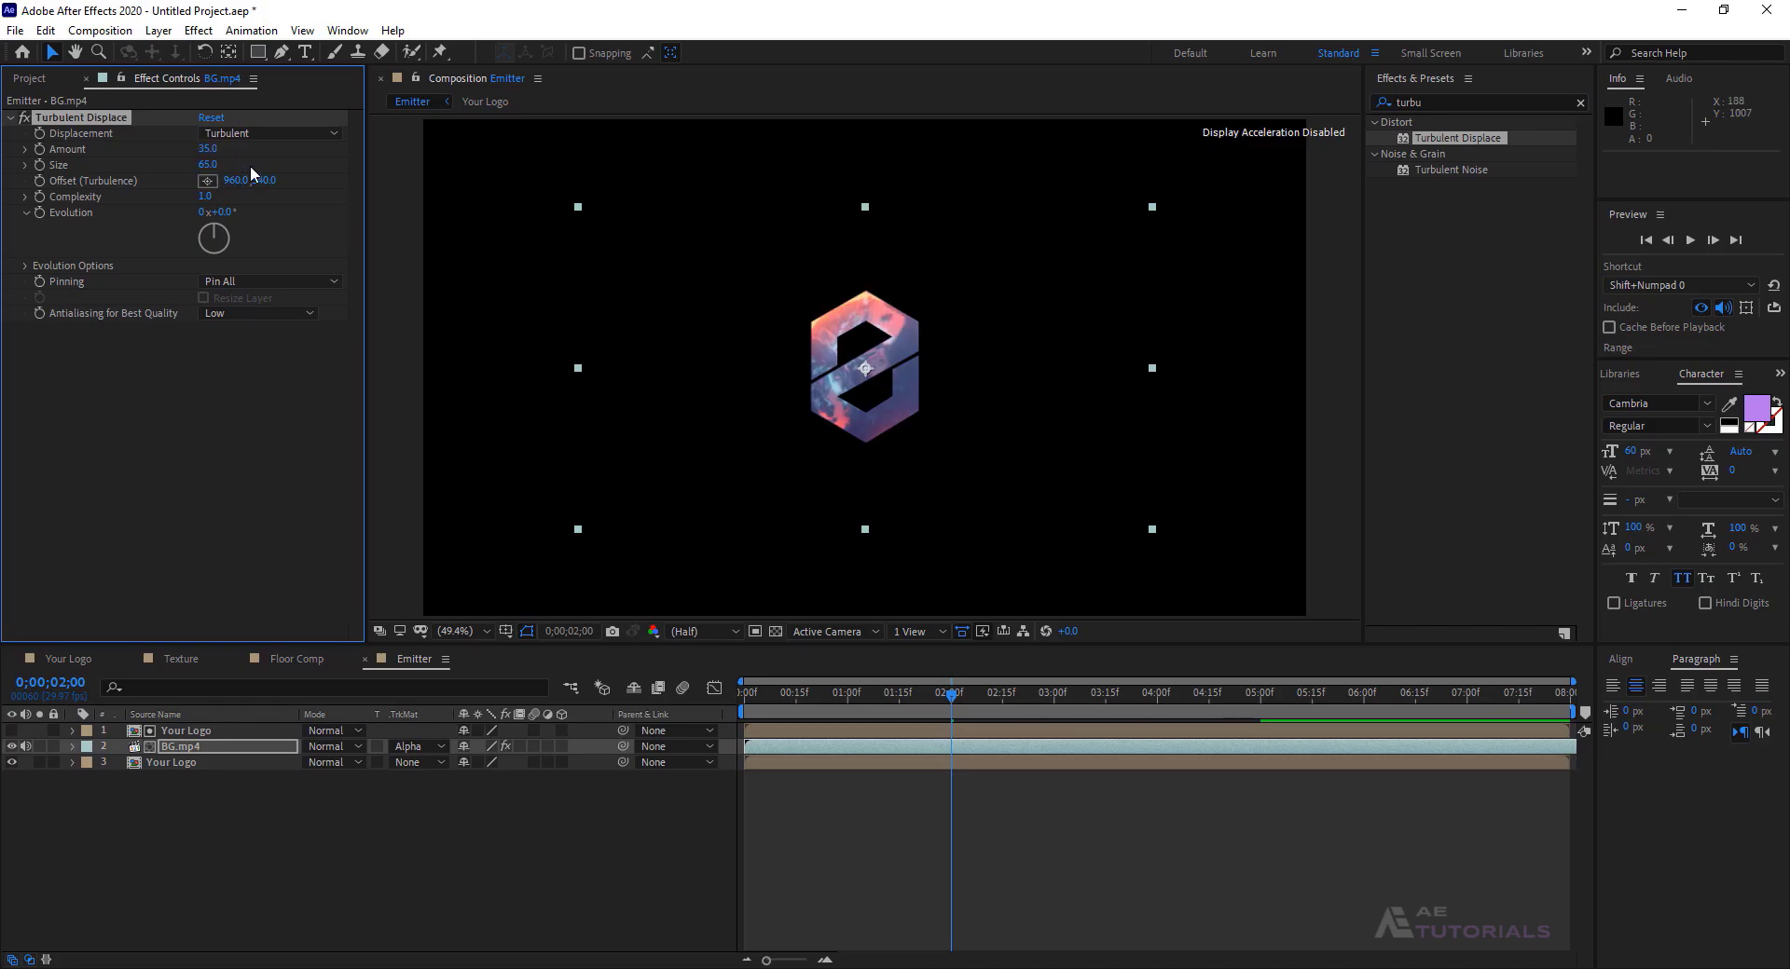
- Apply CC Glass to BG.mp4 with the bottom Your Logo layer as bump map and a roughness of 0.5
click(1387, 103)
text(cc glass)
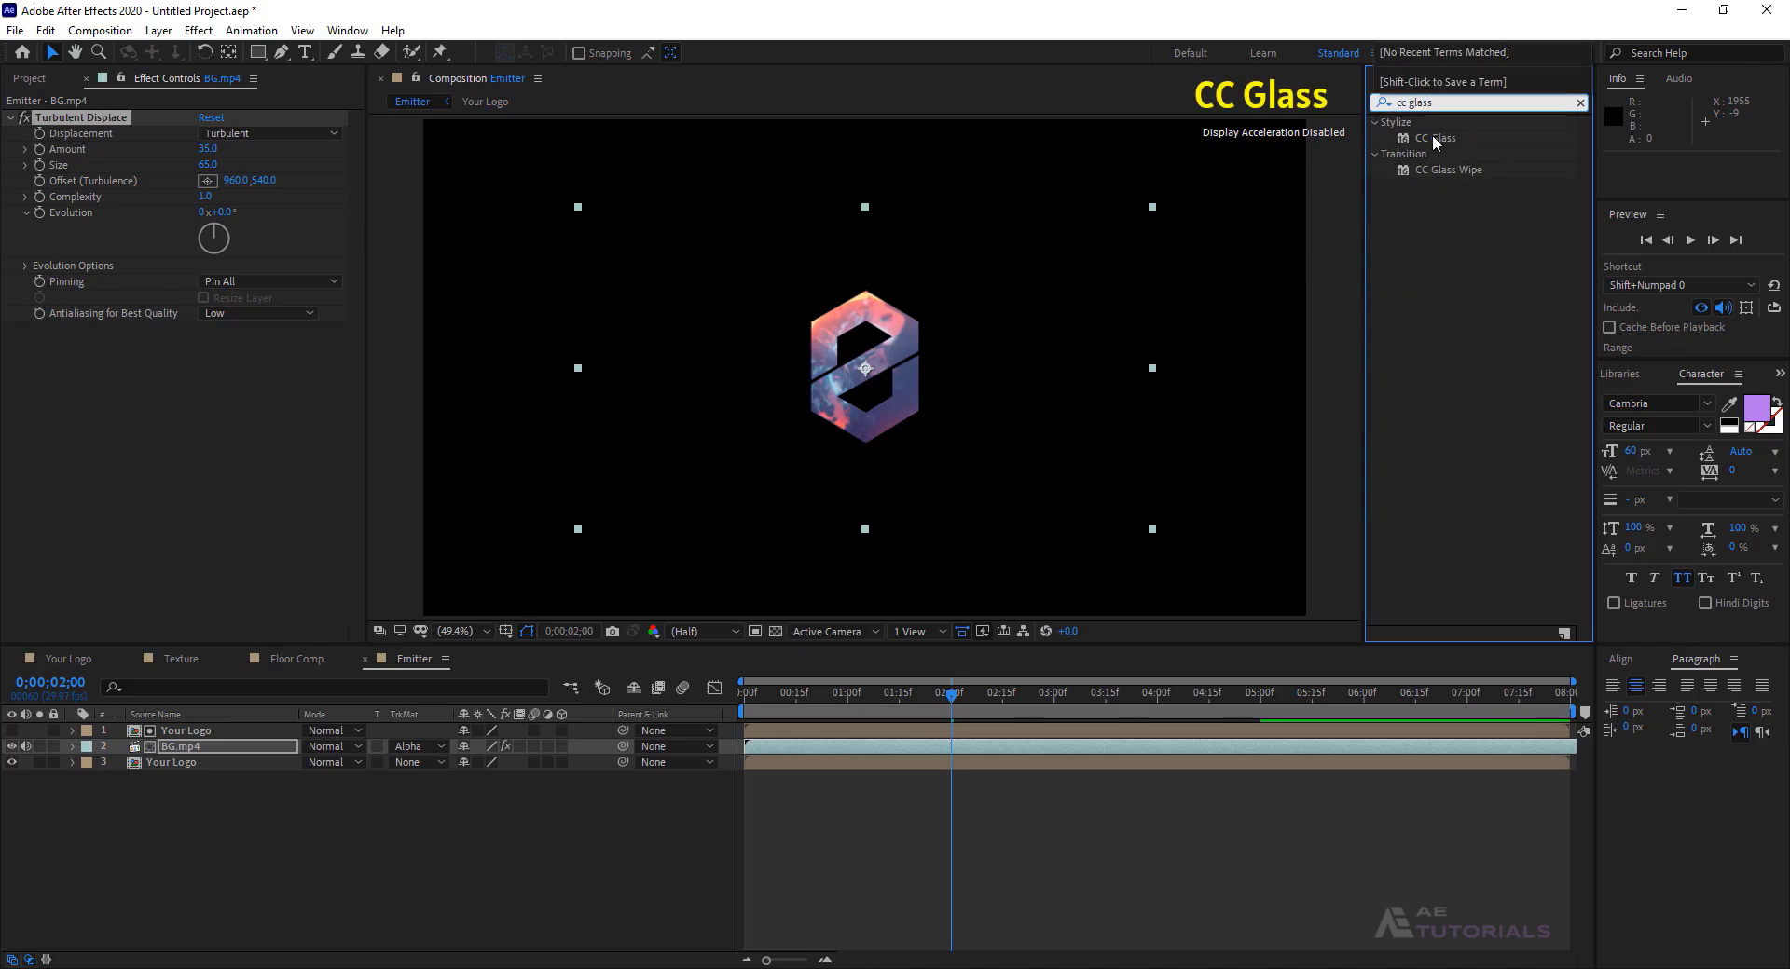
drag(1435, 138, 88, 377)
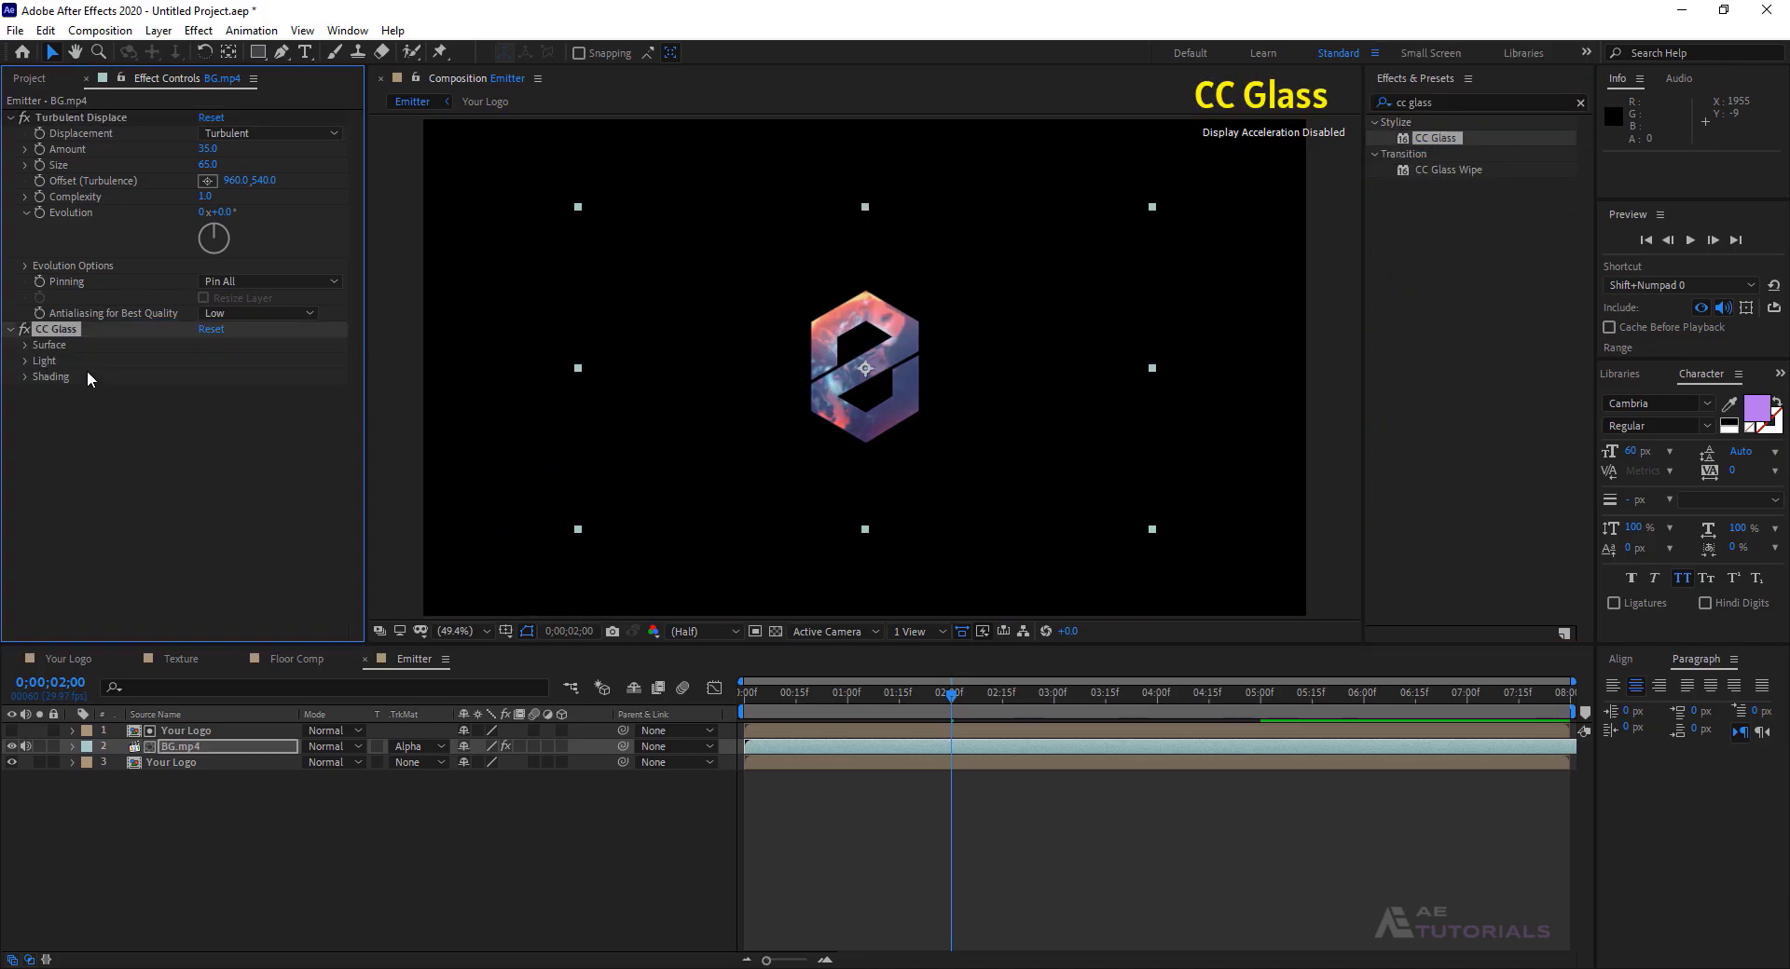
click(27, 345)
click(233, 360)
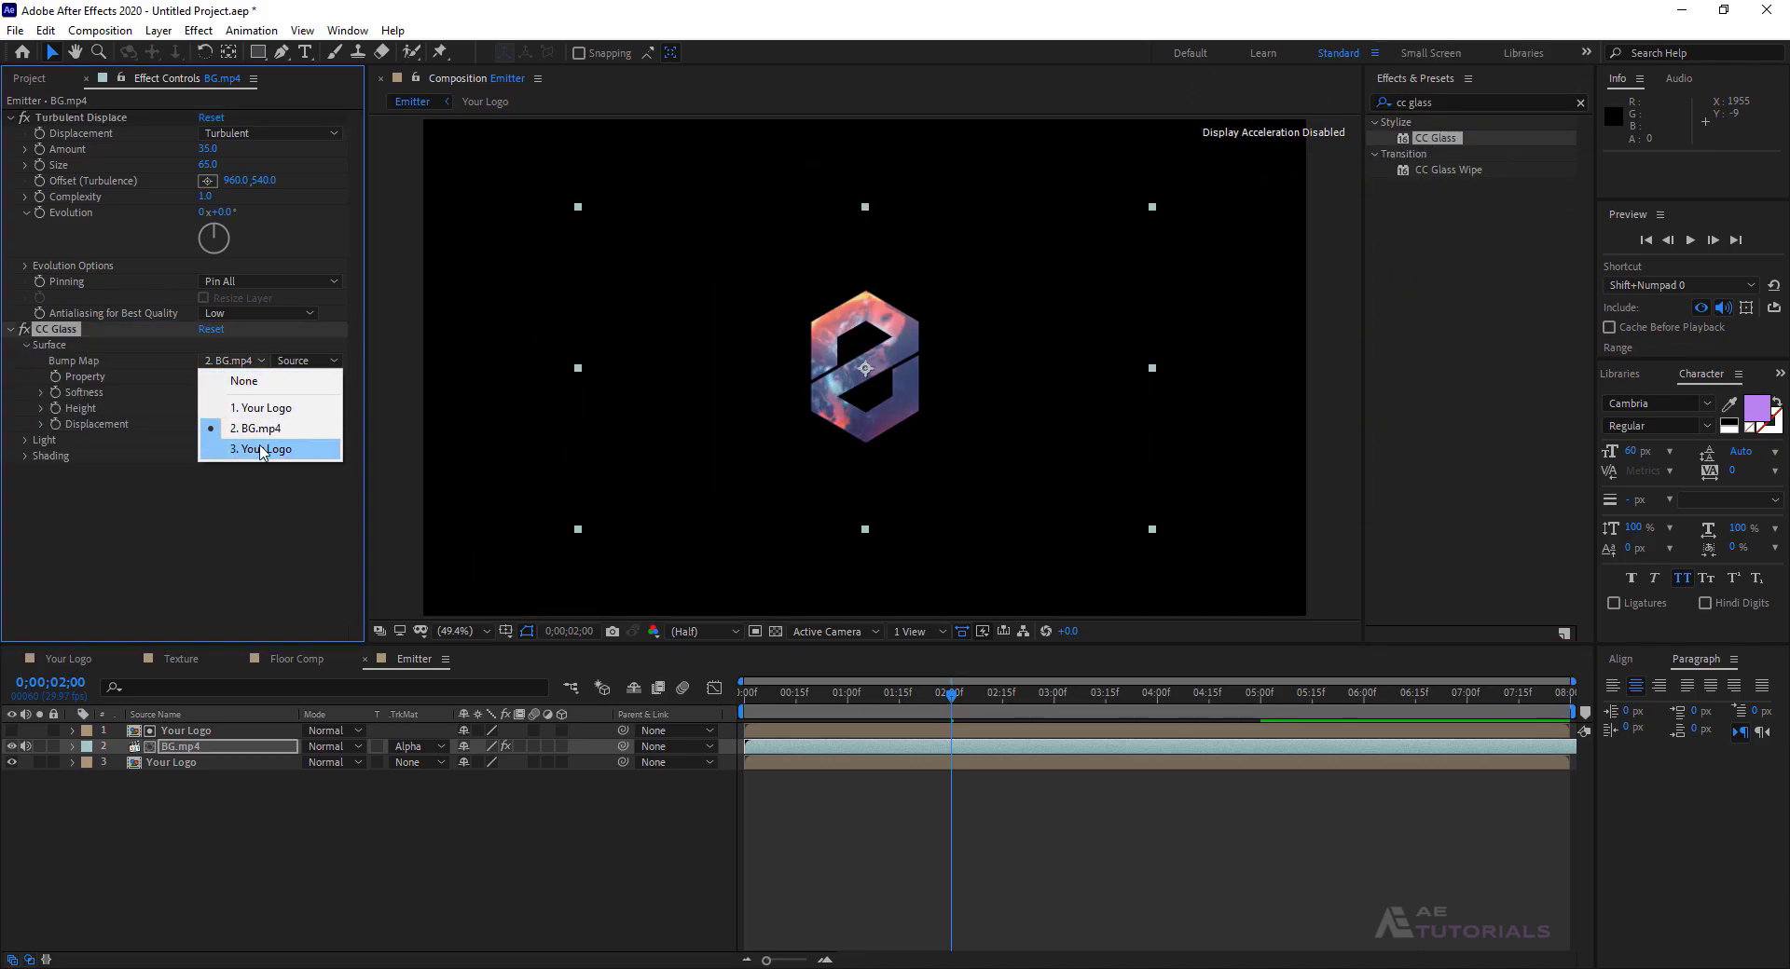
click(262, 449)
click(25, 456)
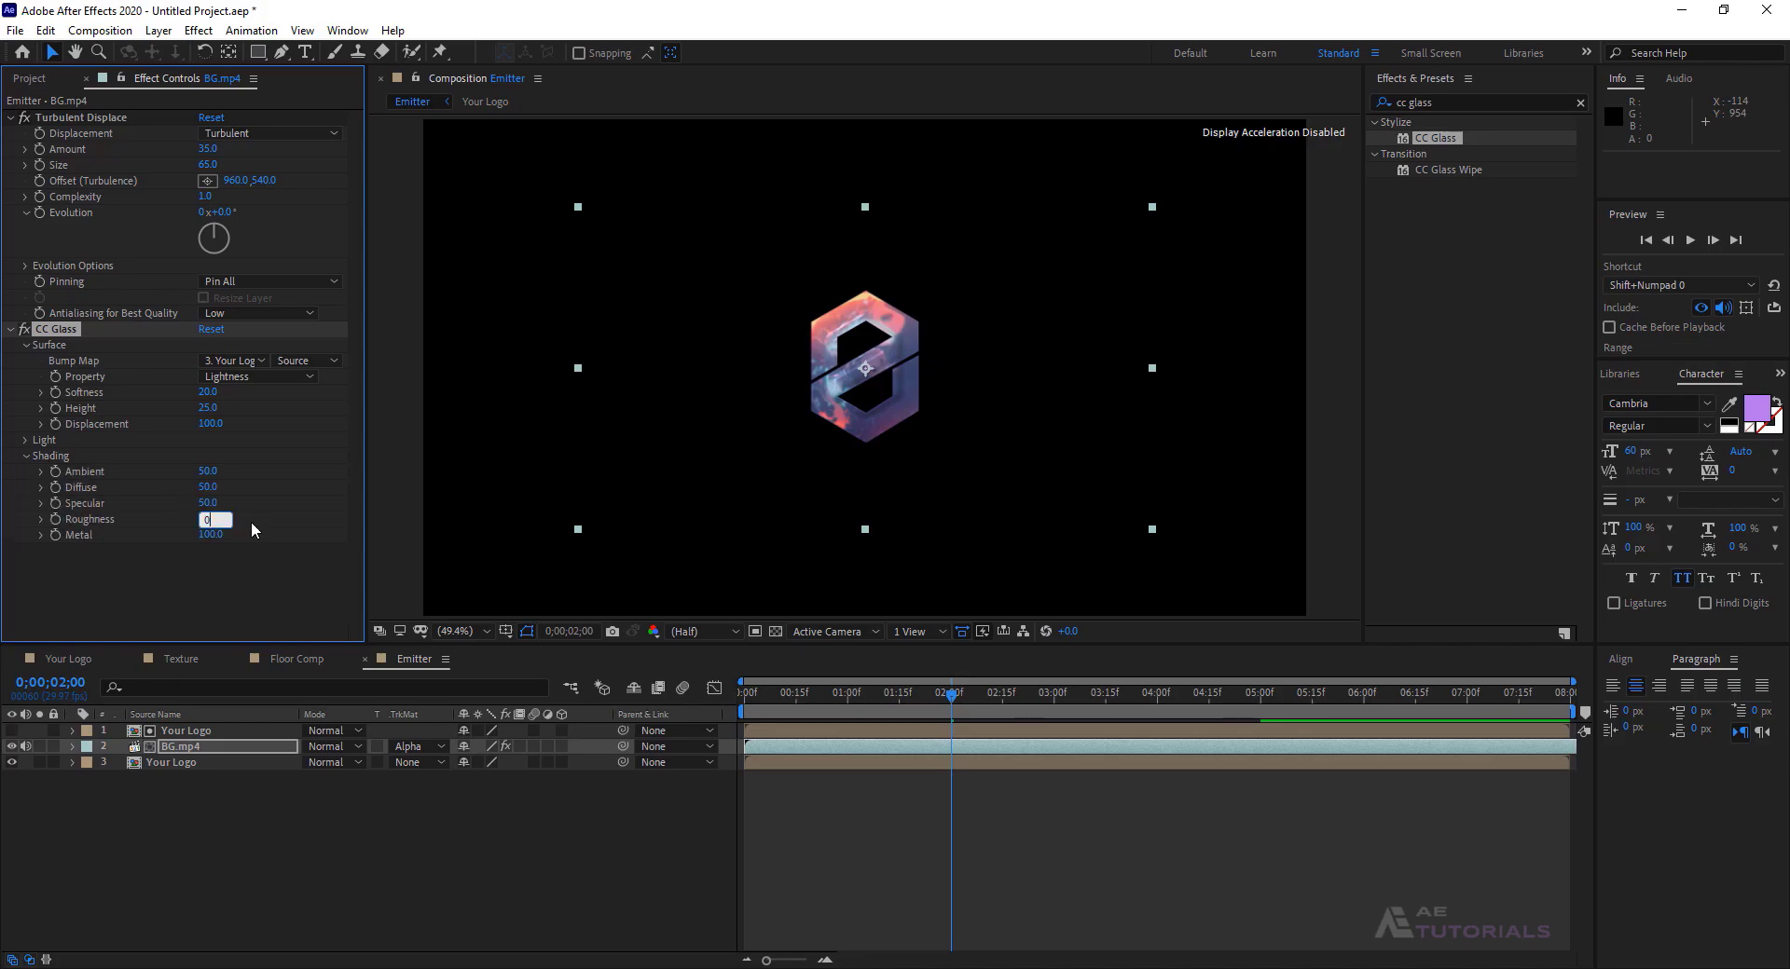
- Add an adjustment layer above the Emitter composition's layers and apply Bevel Alpha to it with an edge thickness of 5
right_click(250, 846)
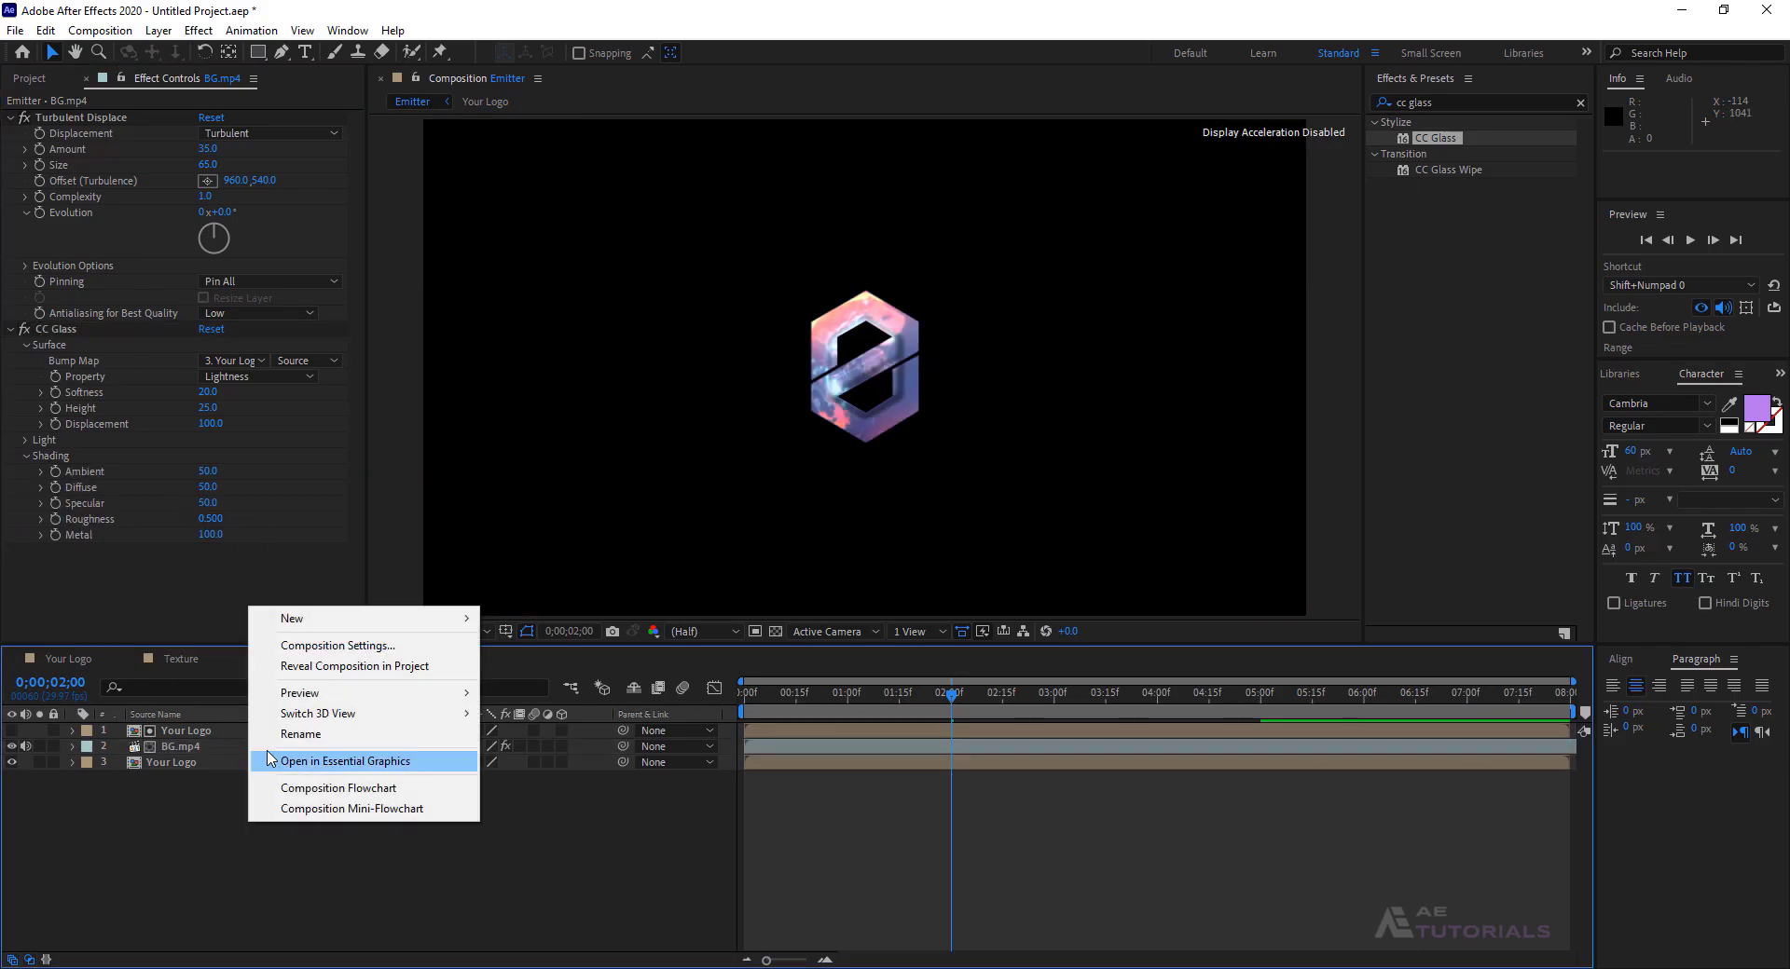
mouse_move(448, 619)
click(548, 770)
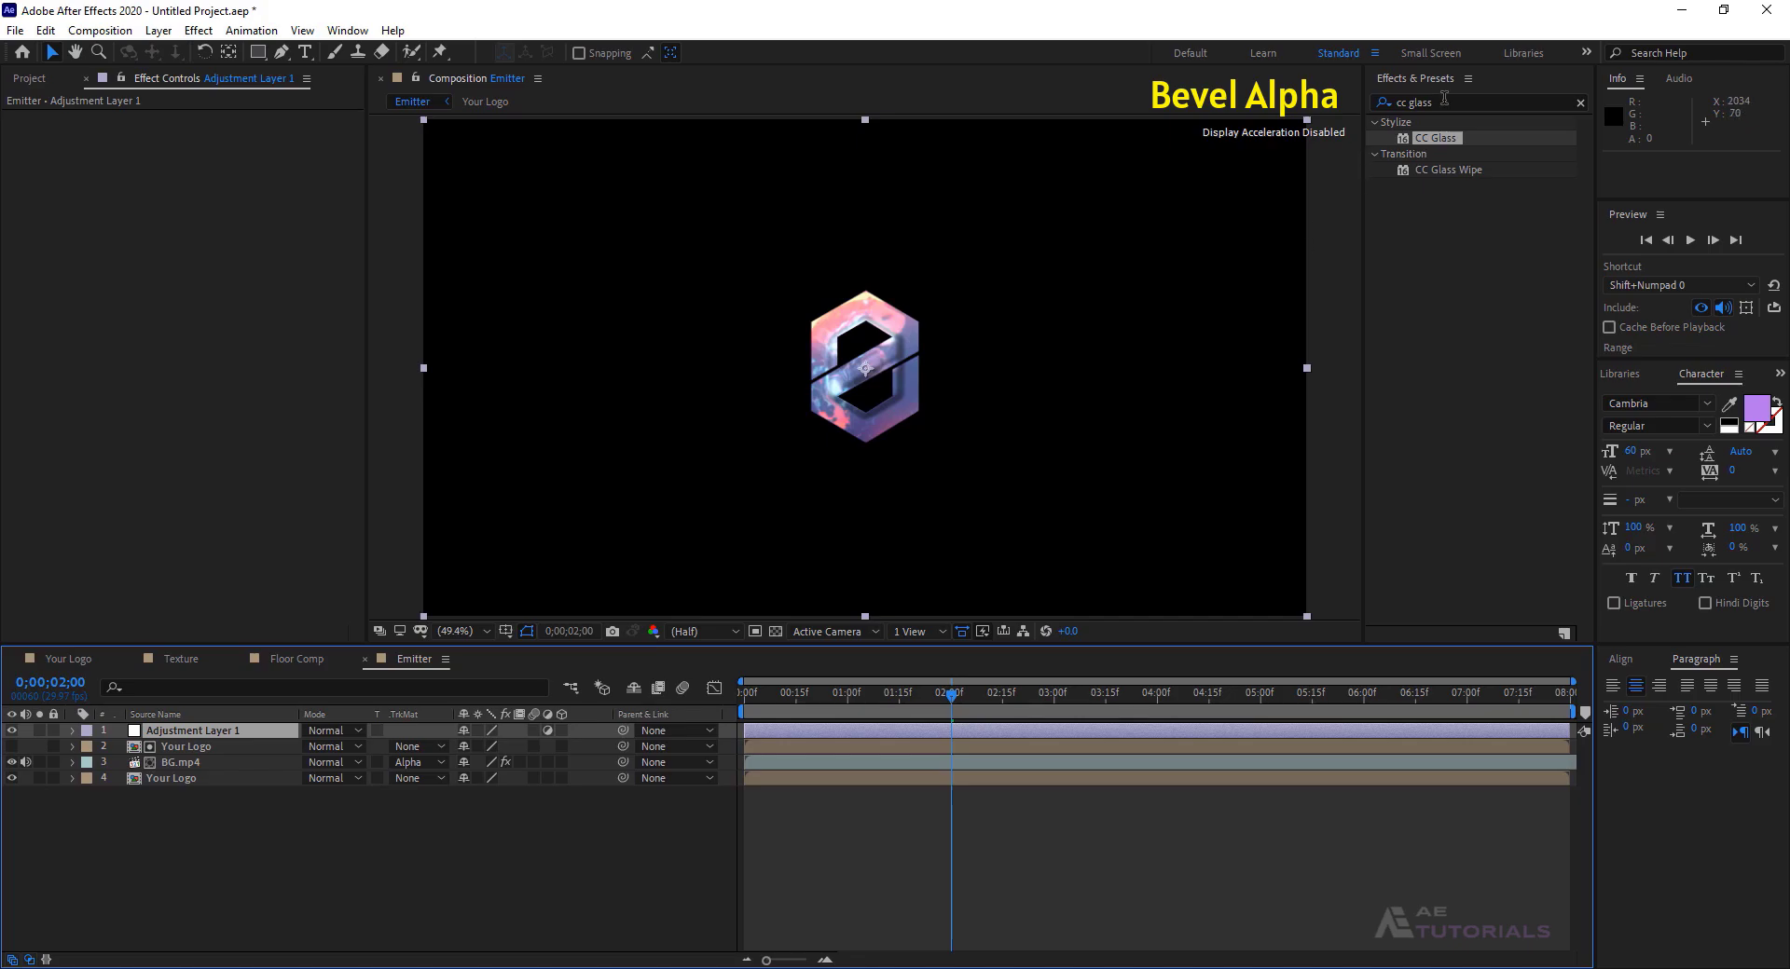
click(1383, 165)
key(ctrl+f)
text(bevel)
drag(1442, 233, 235, 729)
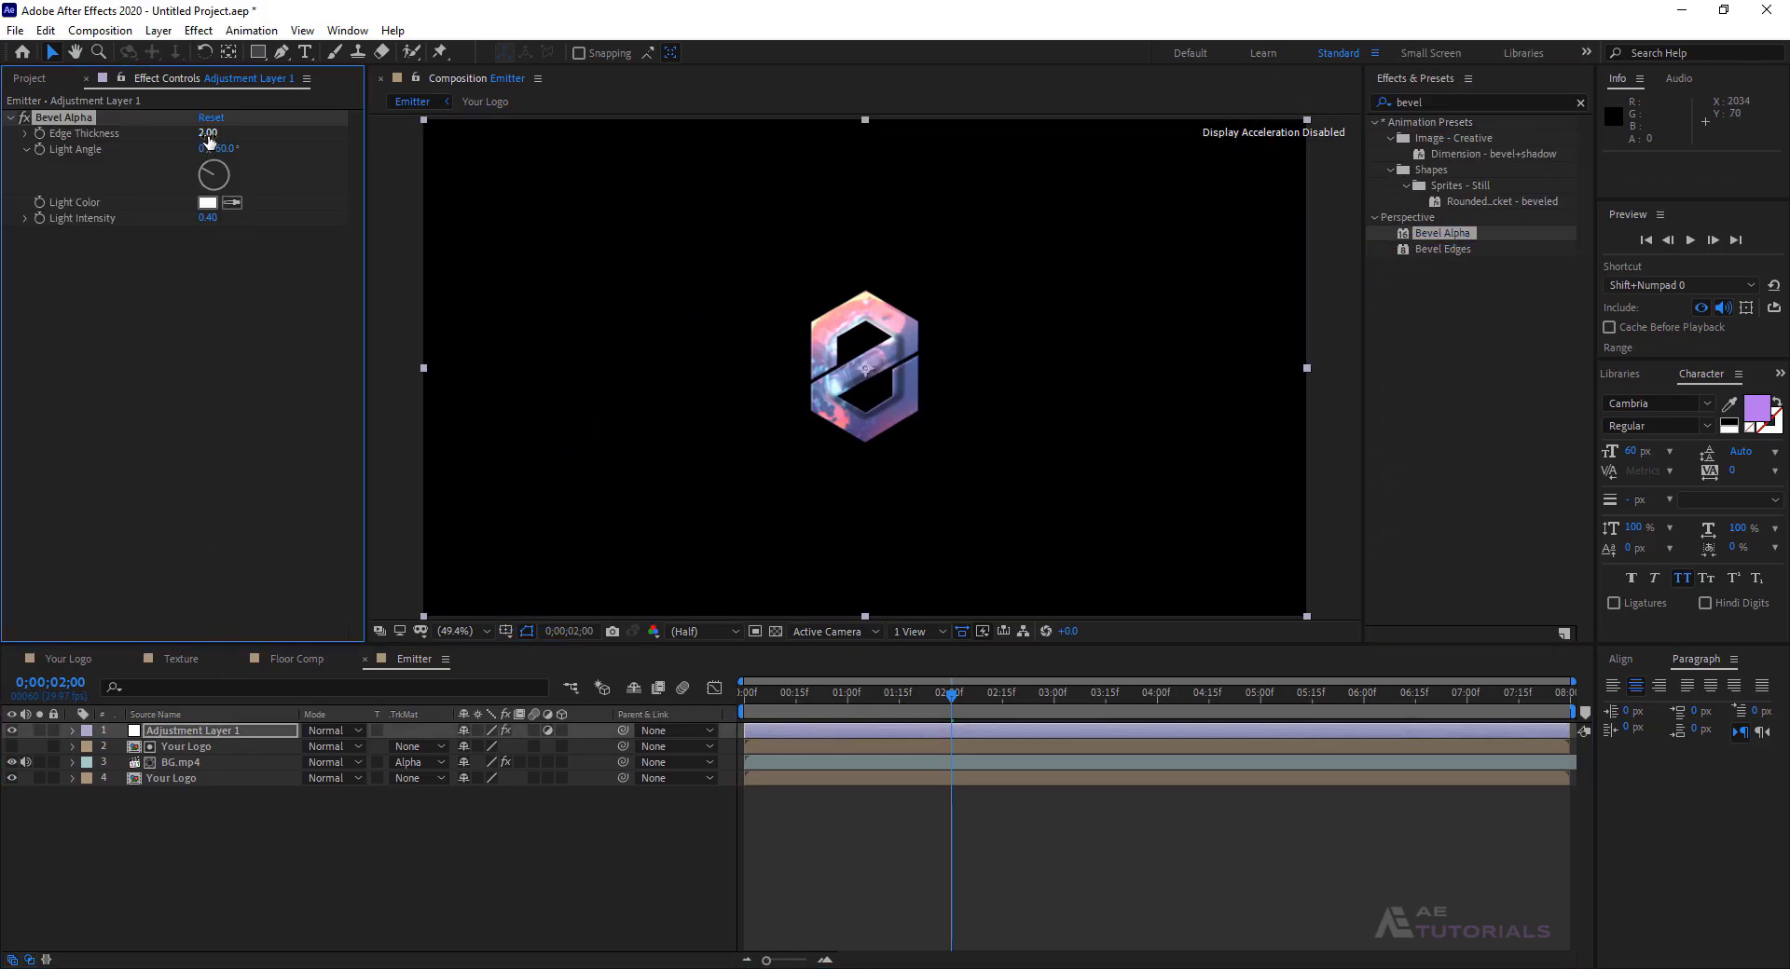
text(5)
key(Return)
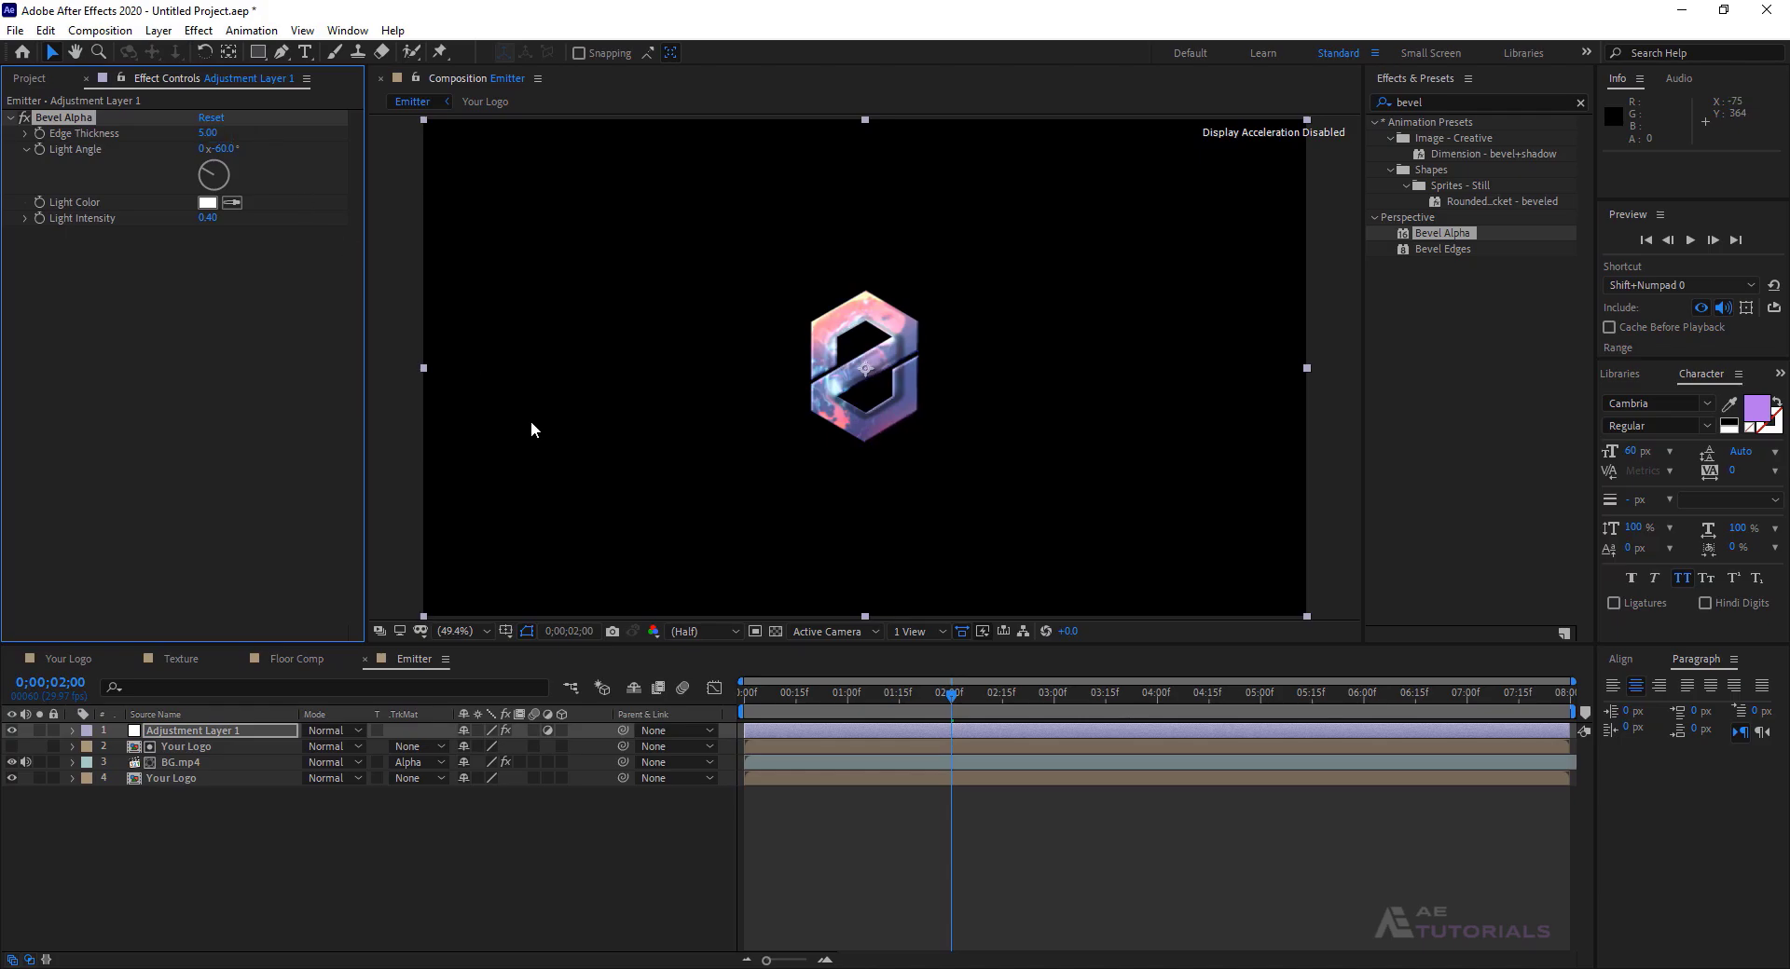
- Add a second adjustment layer on top of the Emitter composition and apply CC Glass to it
click(1055, 696)
click(385, 854)
right_click(386, 876)
mouse_move(420, 646)
click(687, 800)
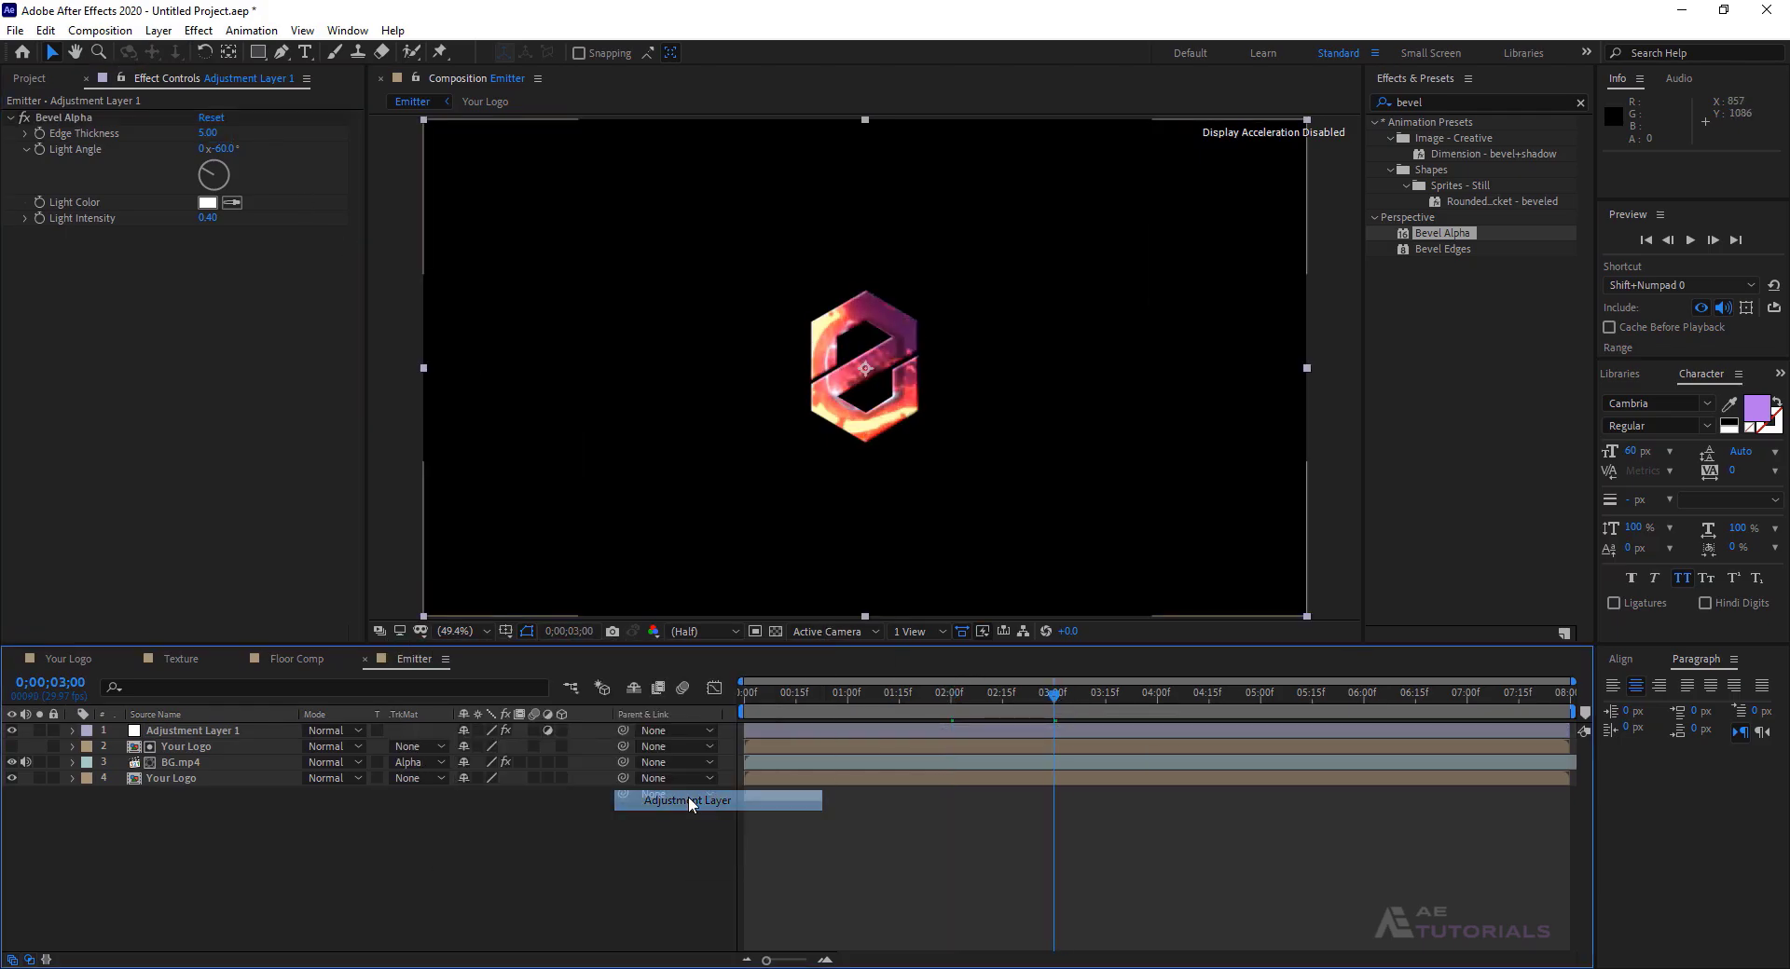
click(1478, 103)
text(cc glass)
mouse_move(1436, 138)
mouse_down()
mouse_move(839, 560)
mouse_move(223, 733)
mouse_up()
- Use the bottom Your Logo layer as the adjustment layer's CC Glass bump map and set displacement to 160
click(26, 133)
click(238, 149)
click(259, 279)
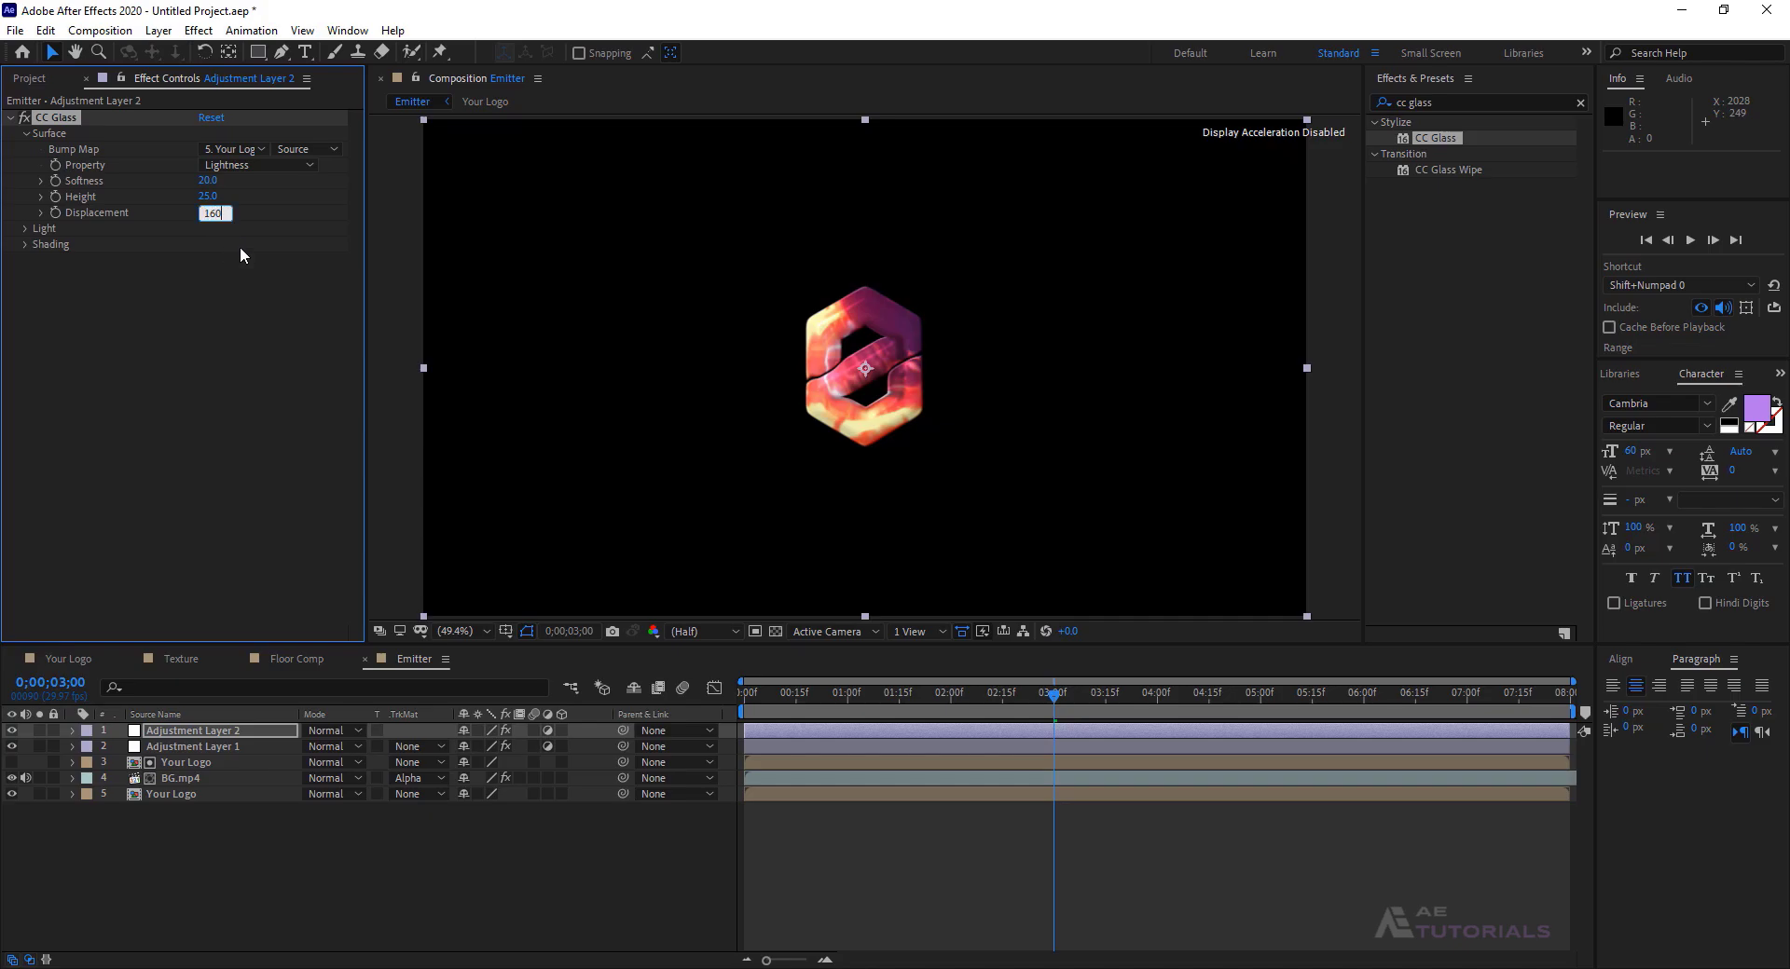
key(Return)
- Set the CC Glass shading on Adjustment Layer 2 to ambient 80, specular 80 and metal 0
click(28, 245)
click(209, 260)
text(80)
key(Return)
click(209, 292)
text(80.)
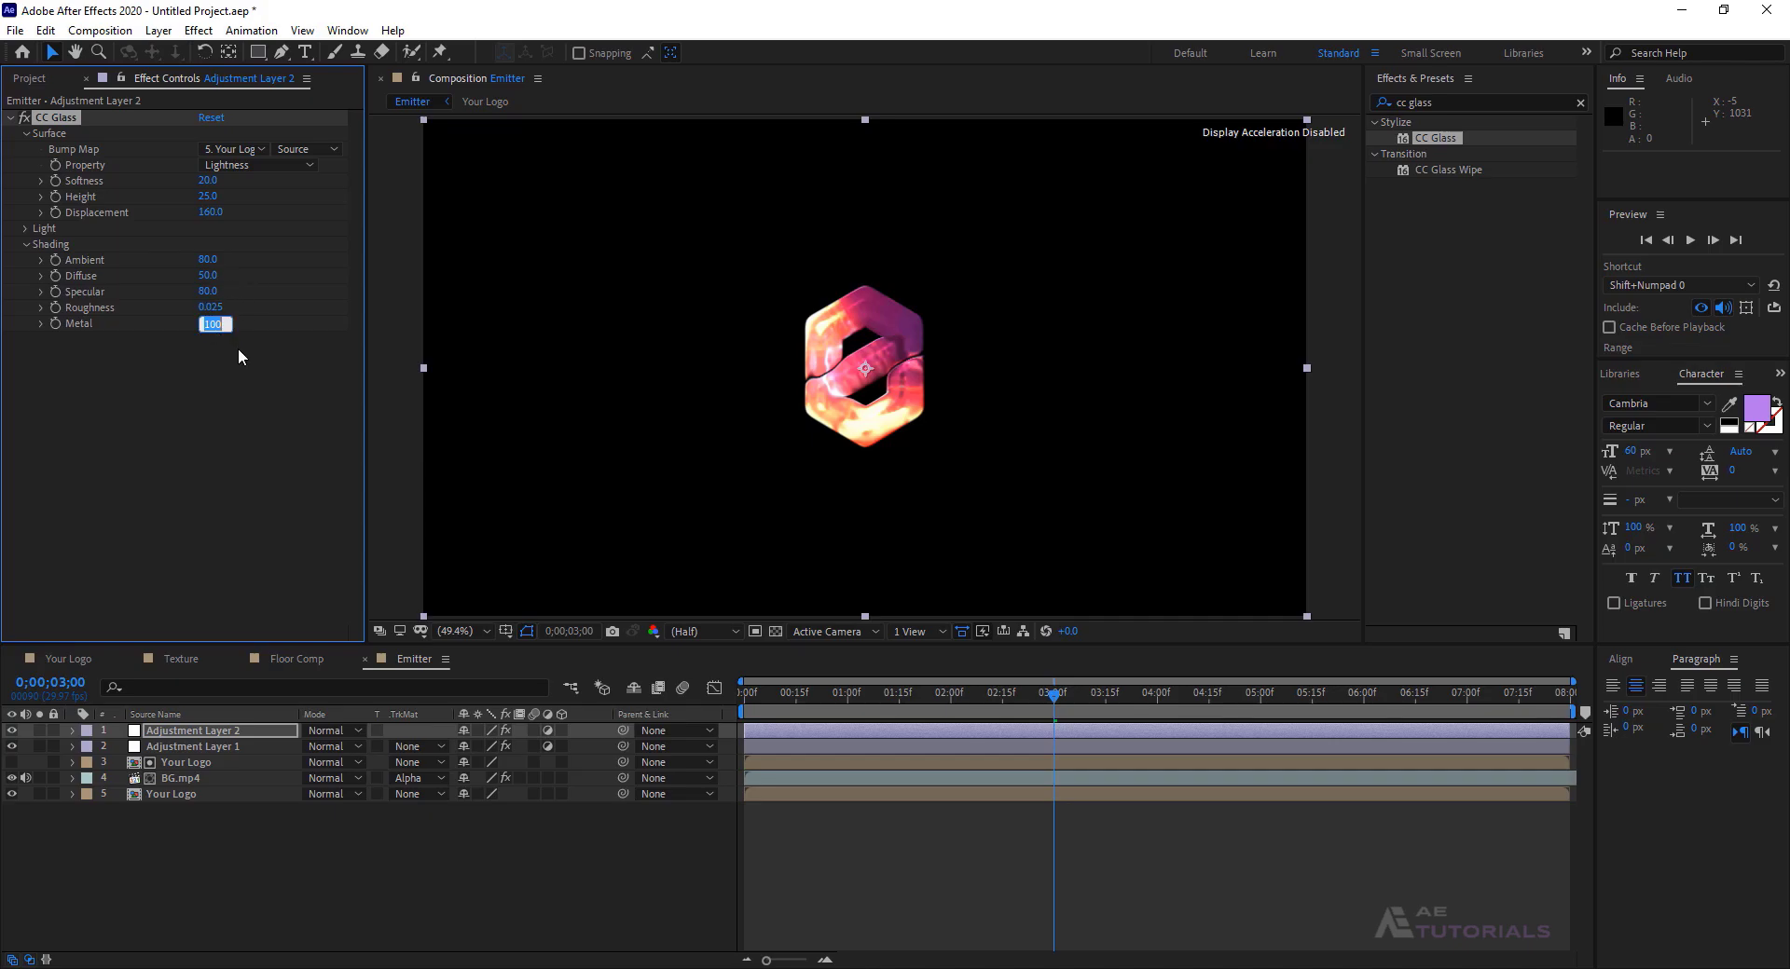
text(0)
key(Return)
- Apply CC Blobbylize to Adjustment Layer 2 with the bottom Your Logo as blob layer, softness 6 and cut away 20
click(1441, 102)
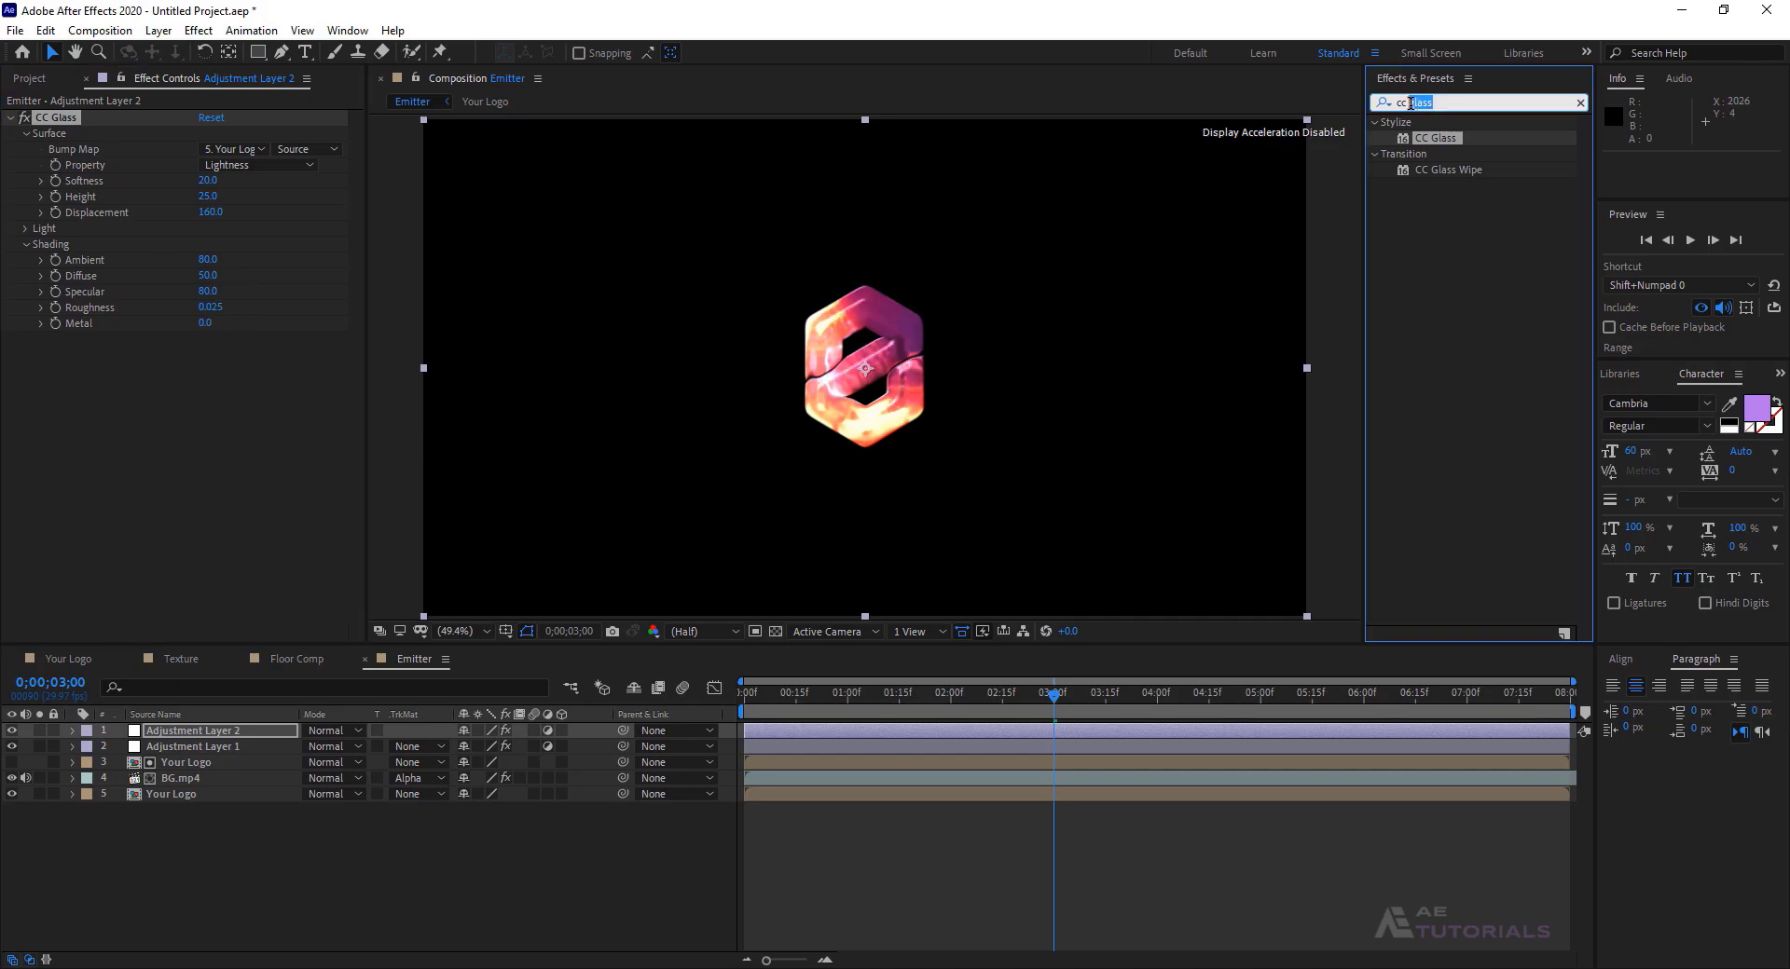
text(cc blo)
drag(1462, 147, 858, 125)
click(233, 371)
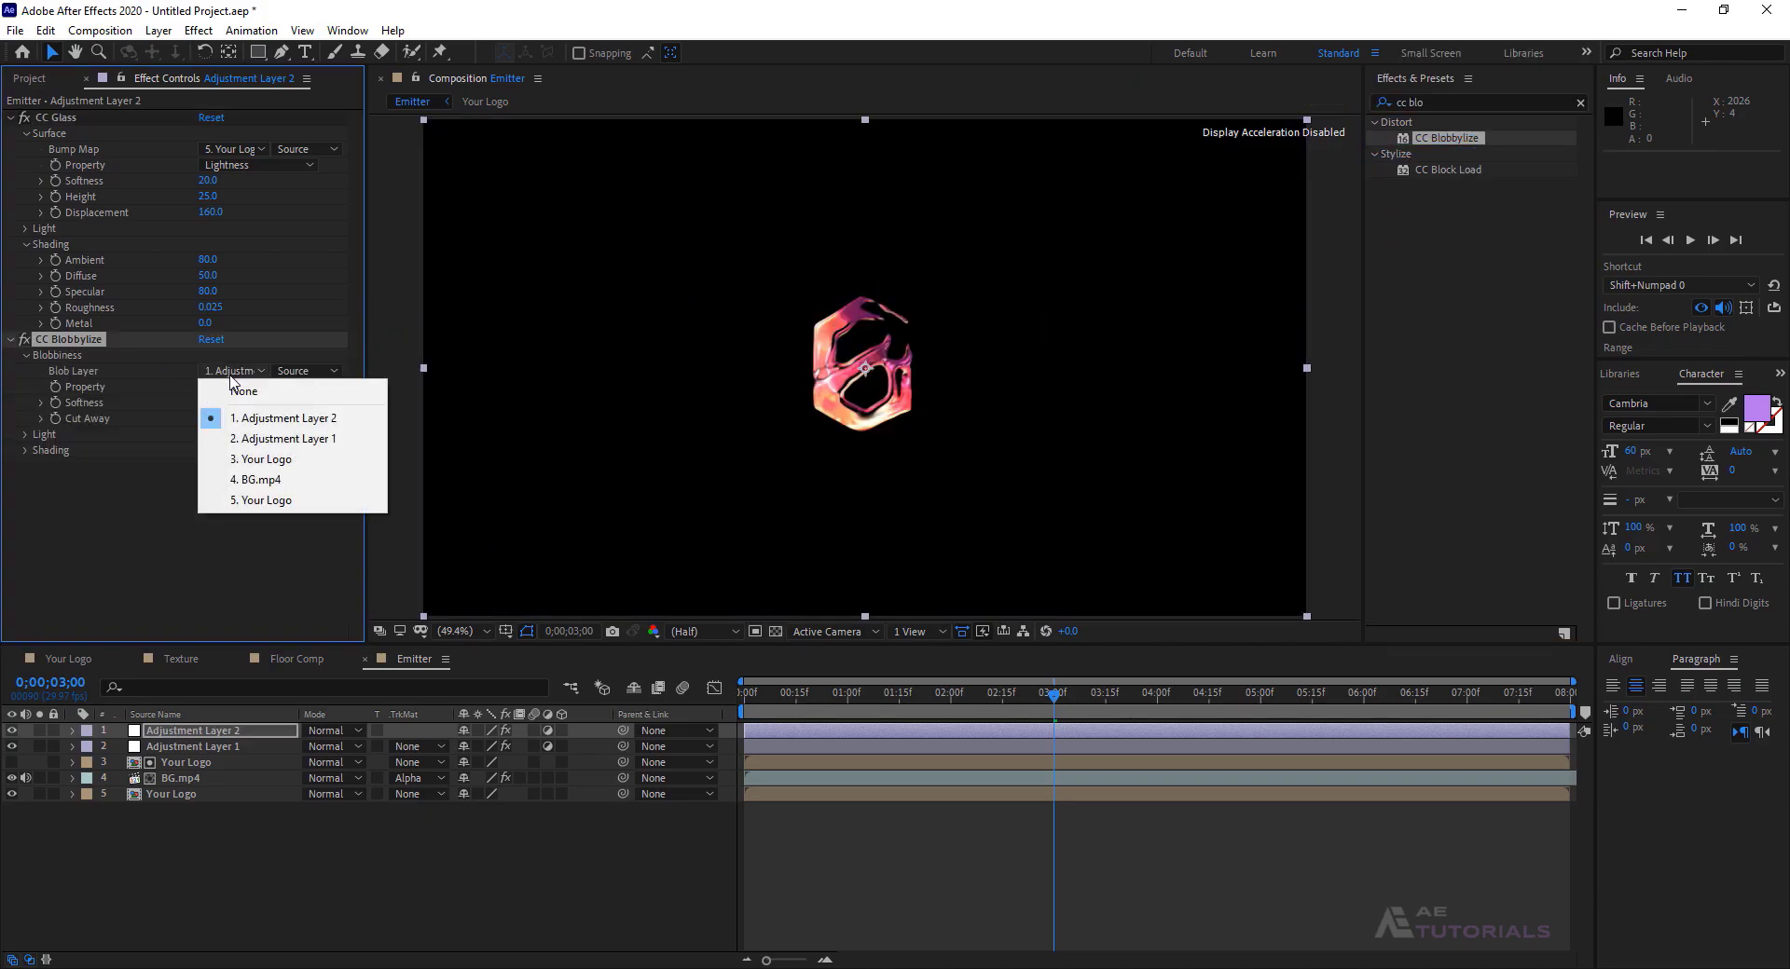
click(244, 500)
click(206, 401)
text(6)
key(Return)
click(220, 418)
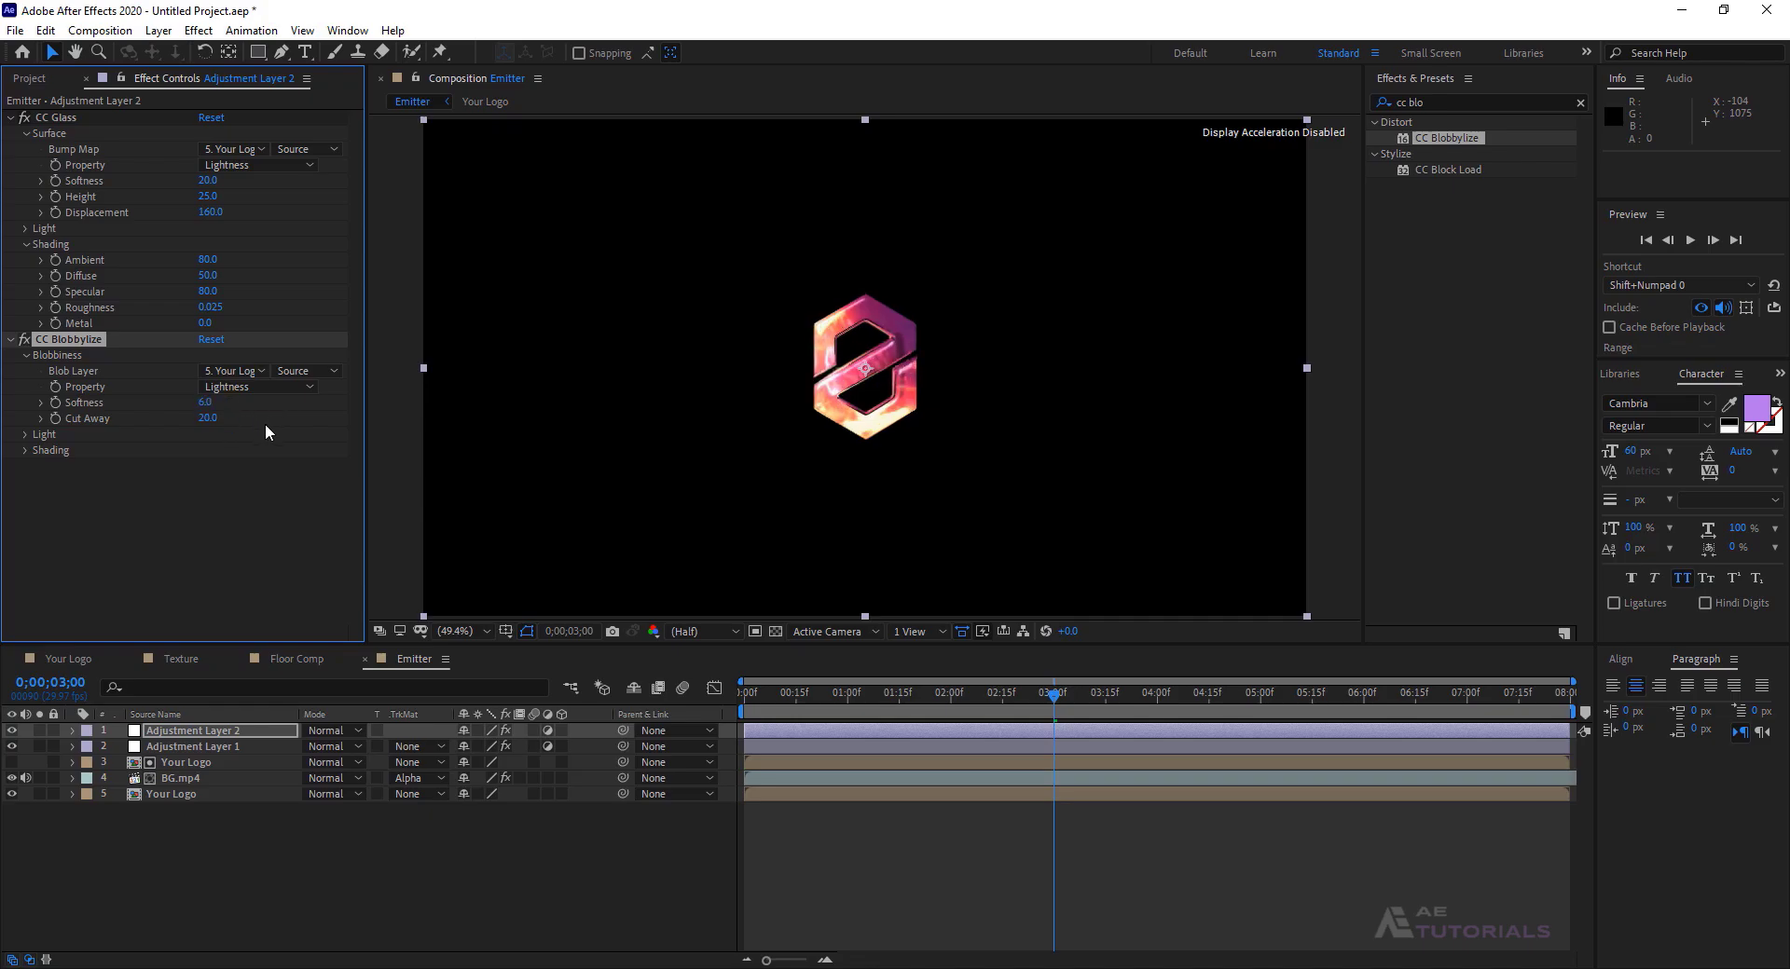
- Set the CC Blobbylize shading to ambient 75, diffuse 25 and specular 75
click(24, 452)
click(210, 498)
text(75.0)
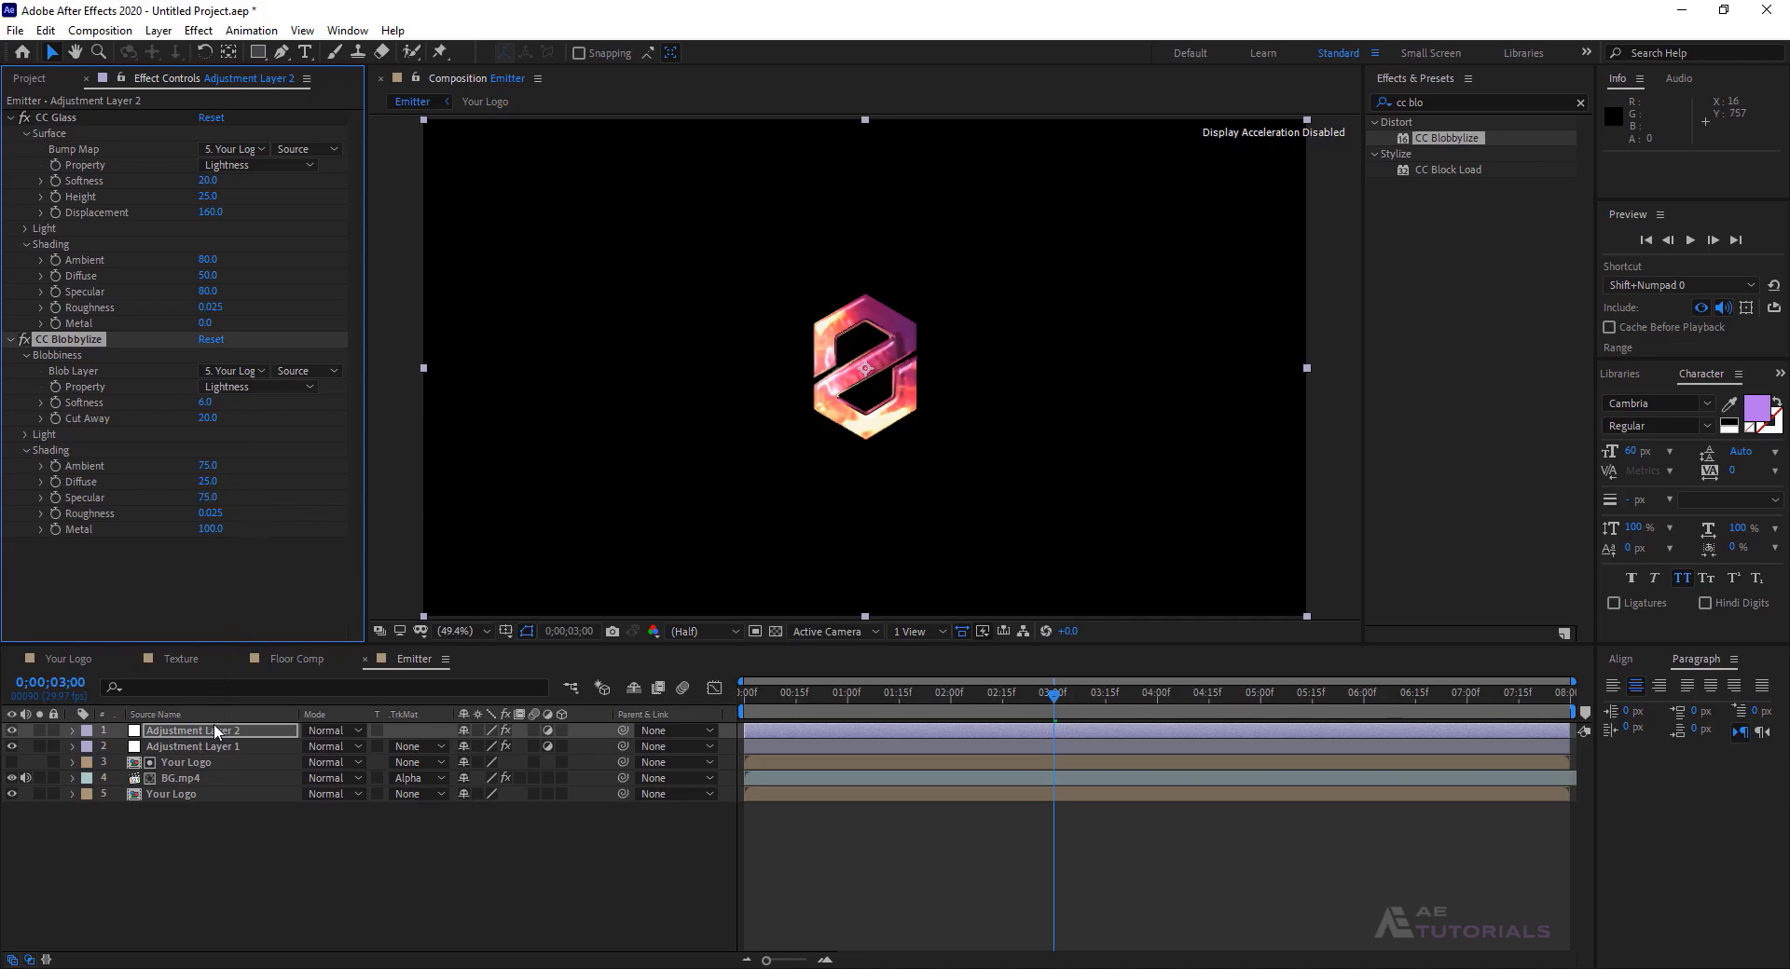
- Keyframe Adjustment Layer 2's opacity from 100% at 2 seconds to 0% at 4 seconds and ease both keyframes
click(213, 729)
key(t)
drag(1049, 701, 951, 710)
click(120, 747)
drag(1131, 705, 1156, 706)
drag(466, 747, 373, 743)
drag(1182, 741, 936, 753)
key(F9)
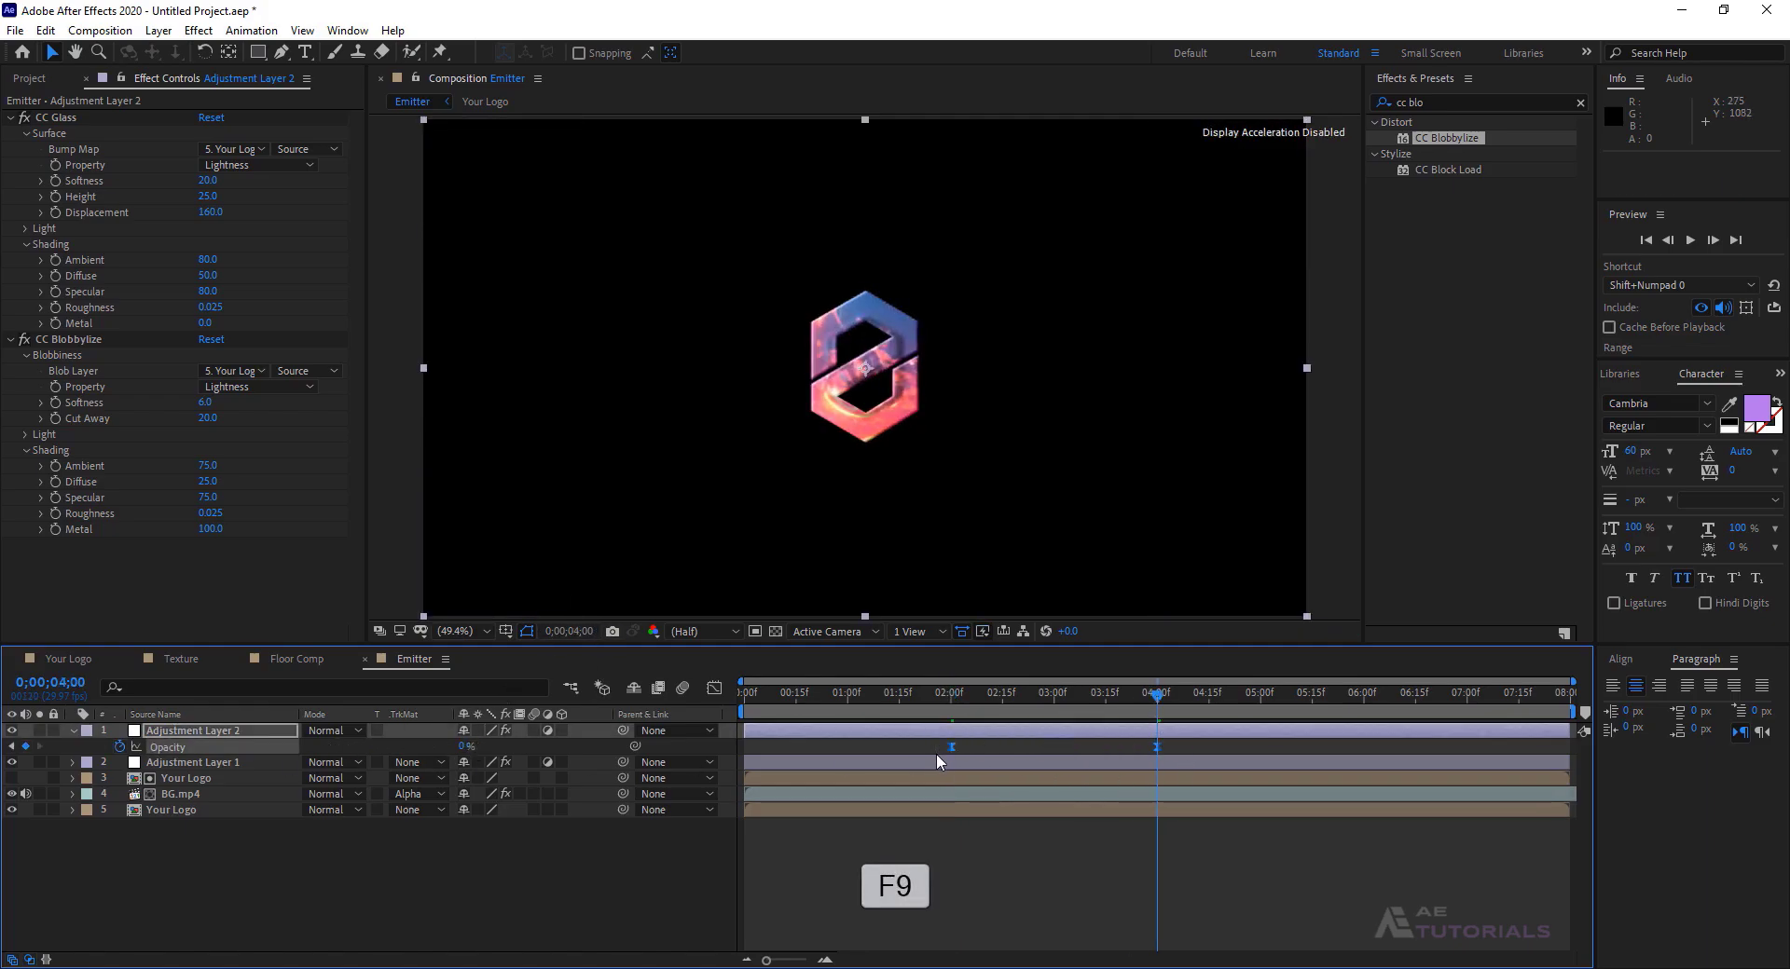
click(74, 731)
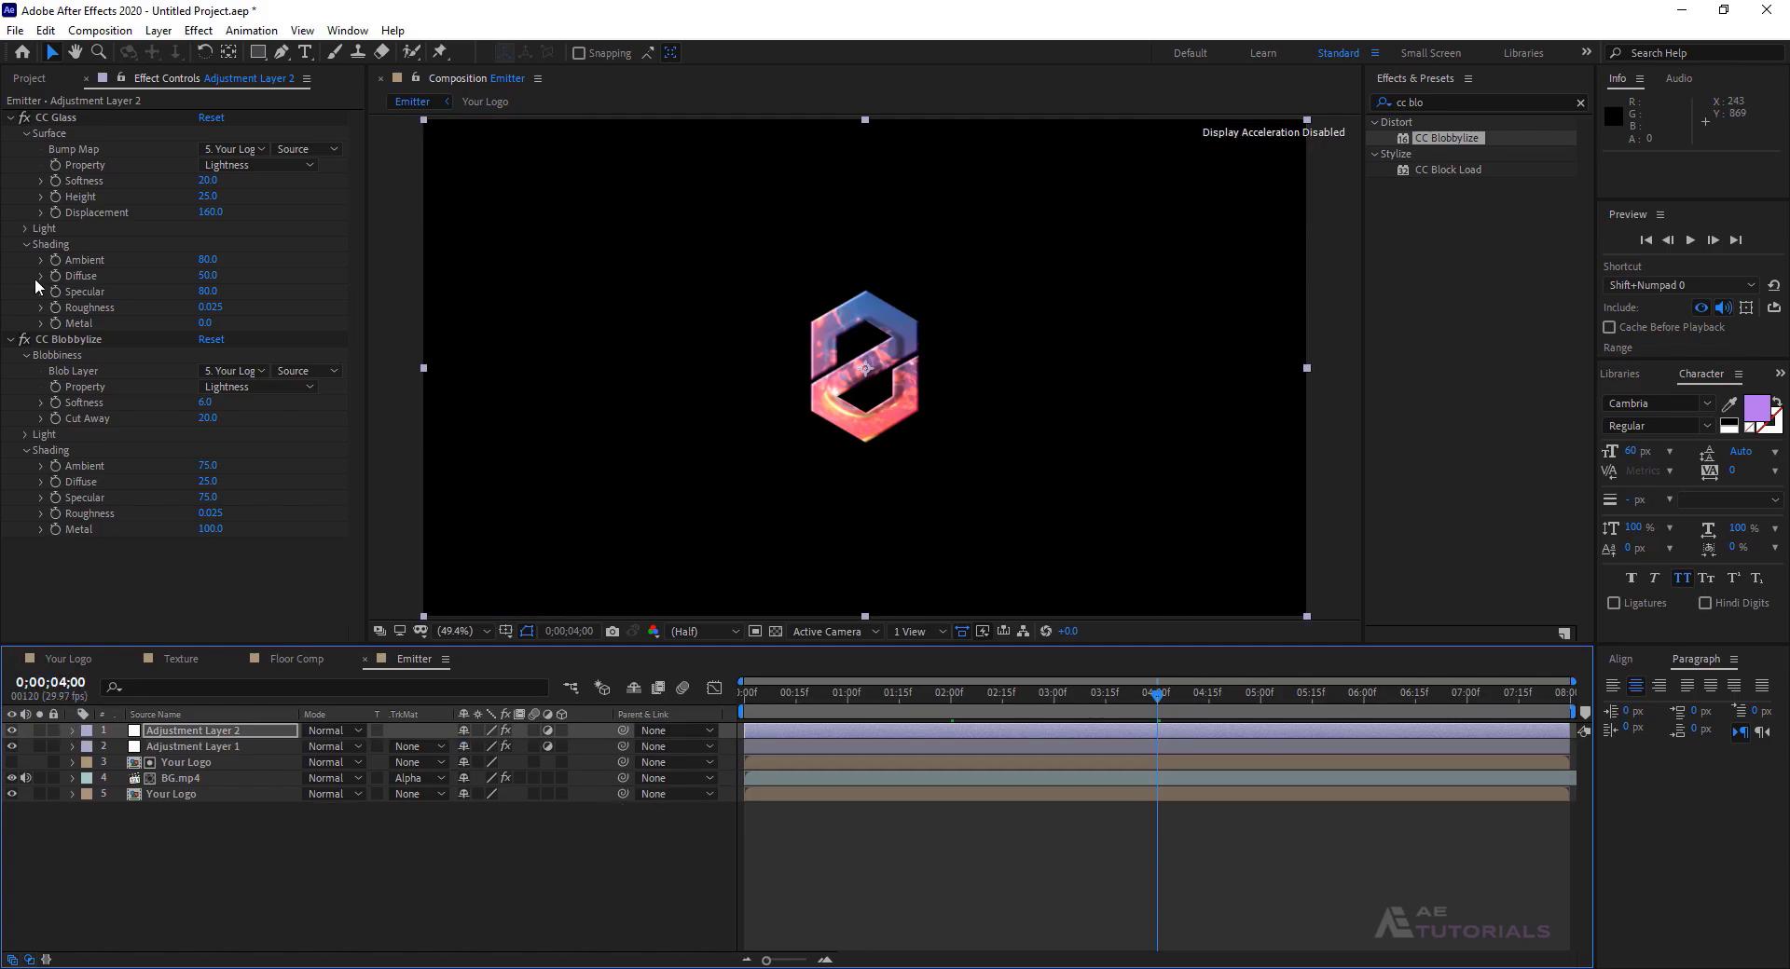
- Create a 1920 x 1080, 8-second composition named Matte
click(29, 80)
click(59, 634)
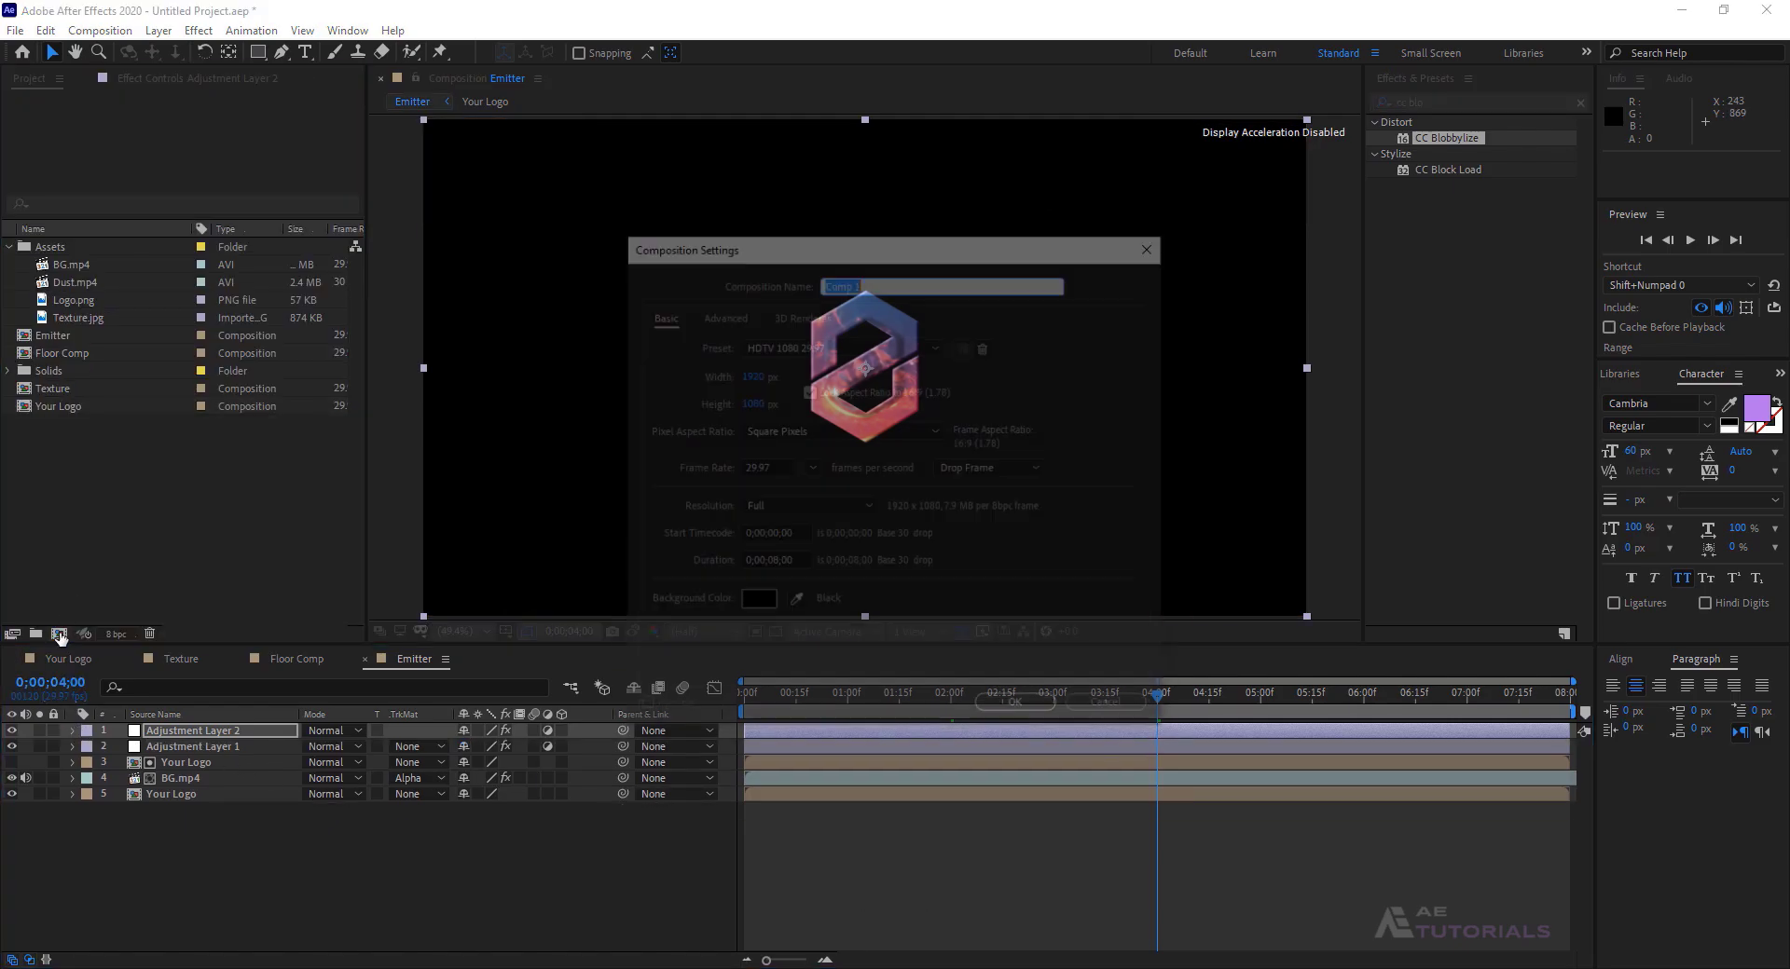
text(Matte)
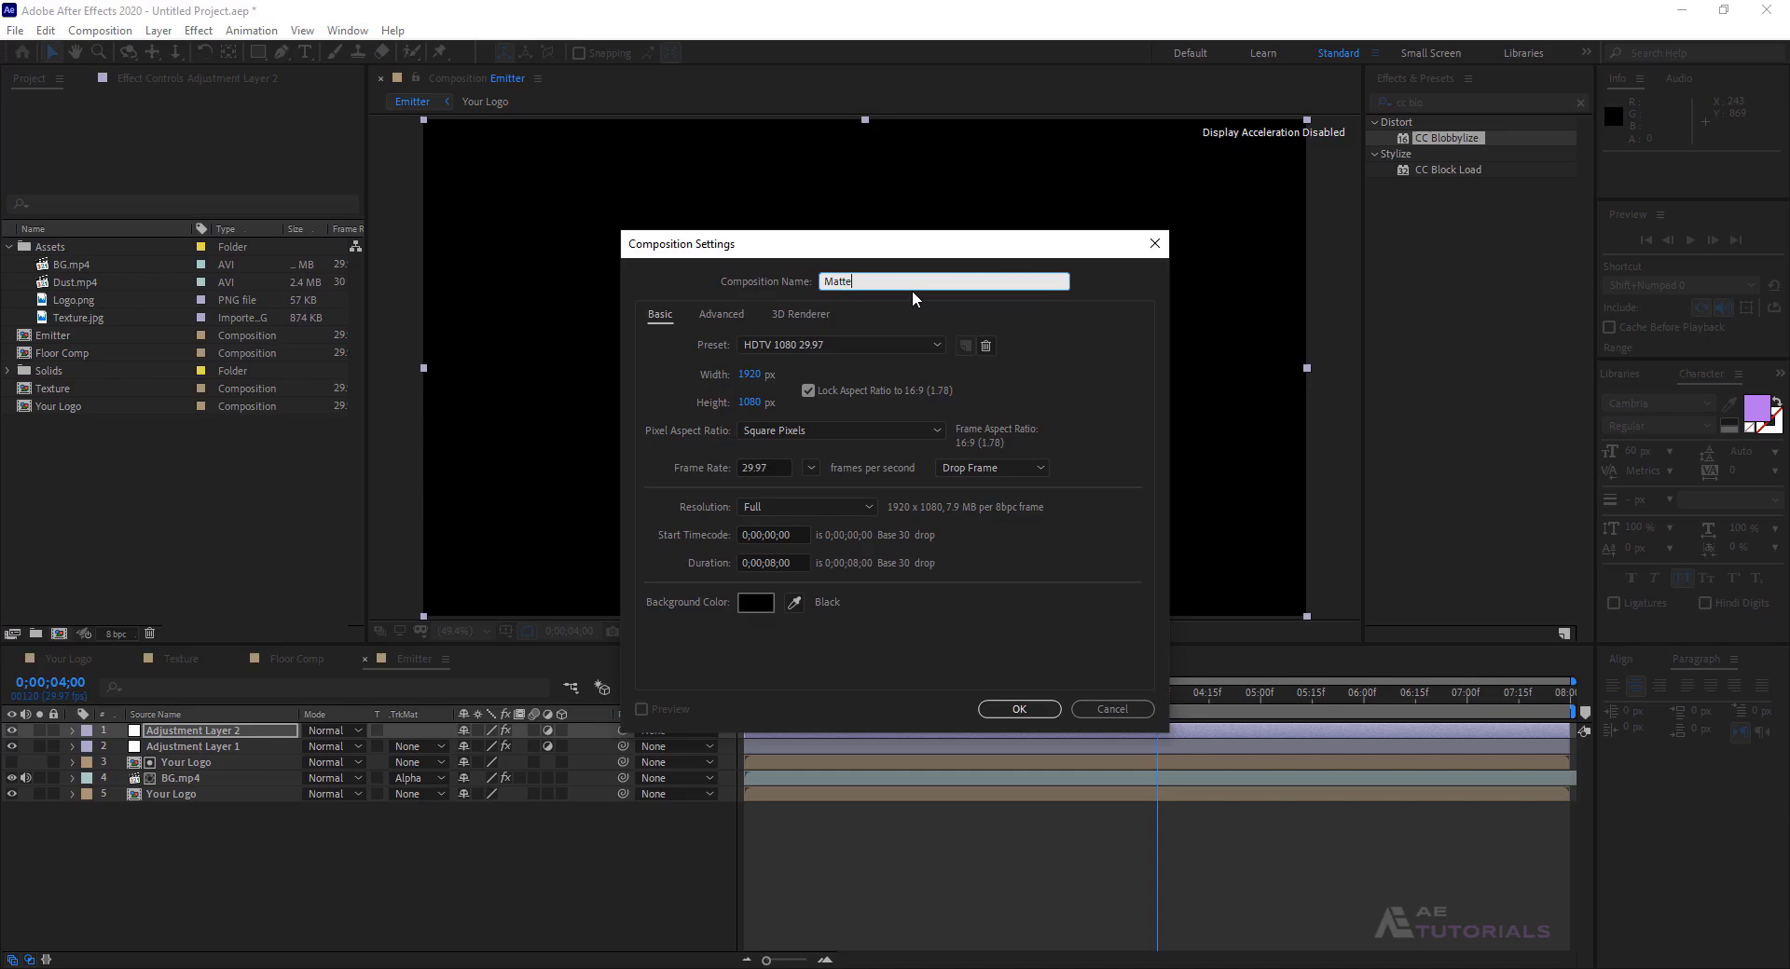
click(1014, 711)
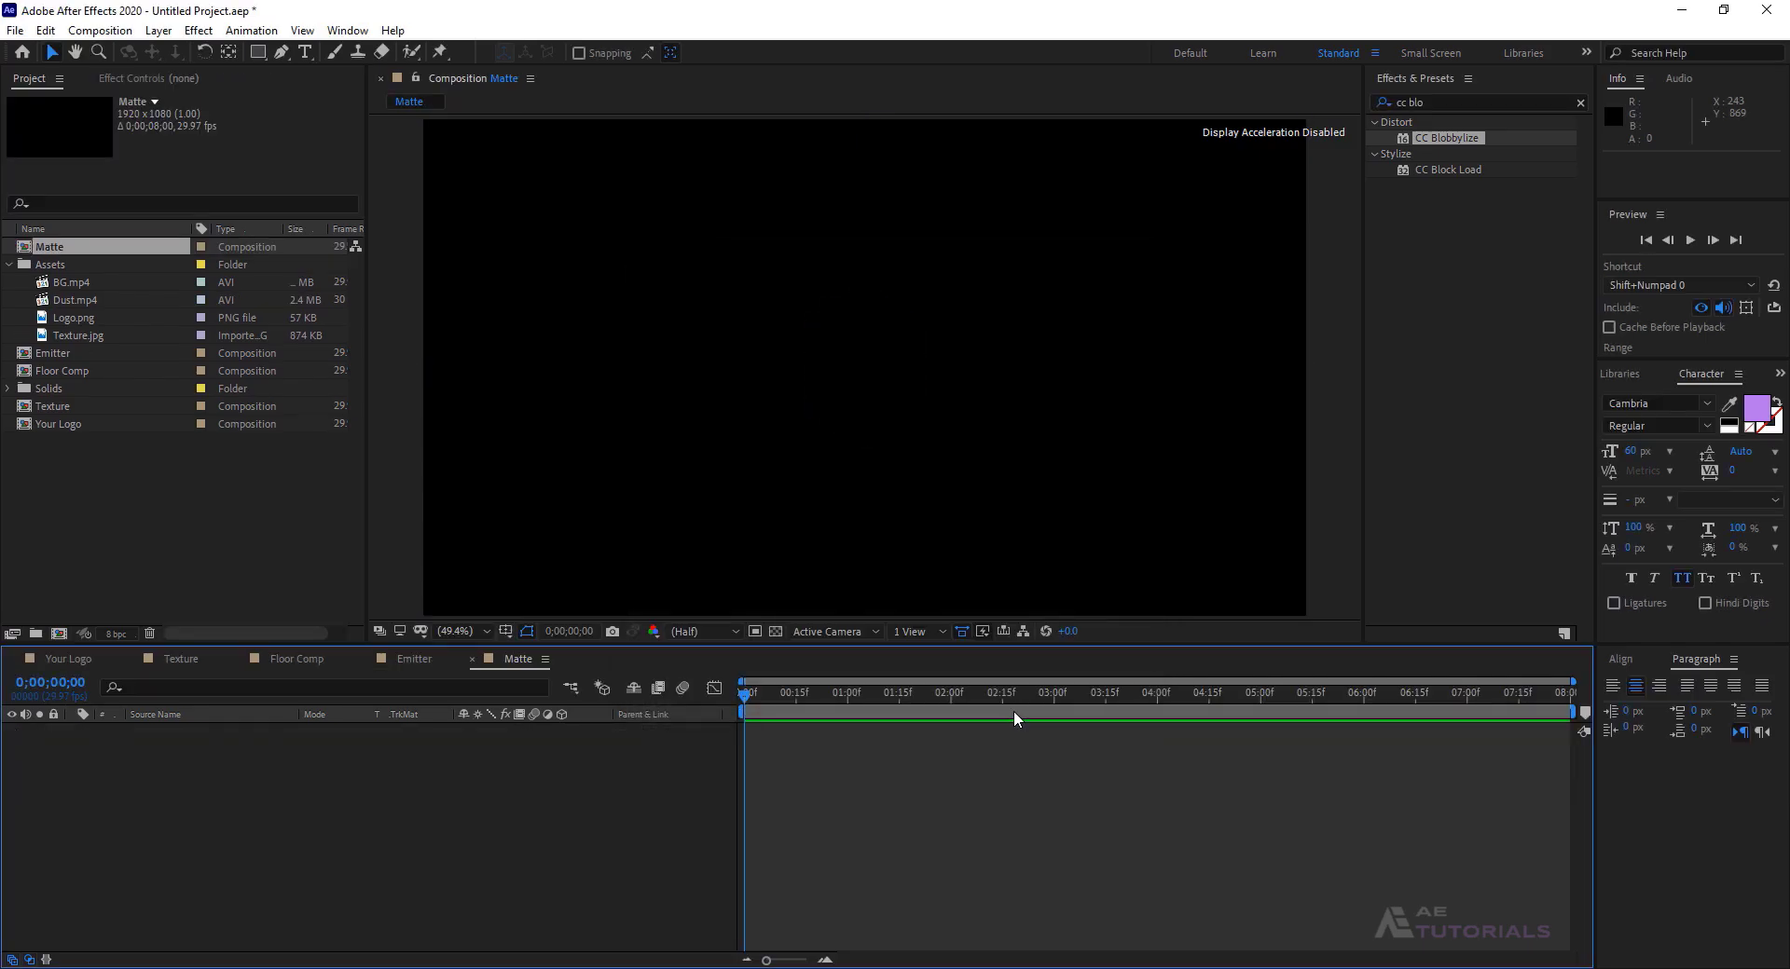
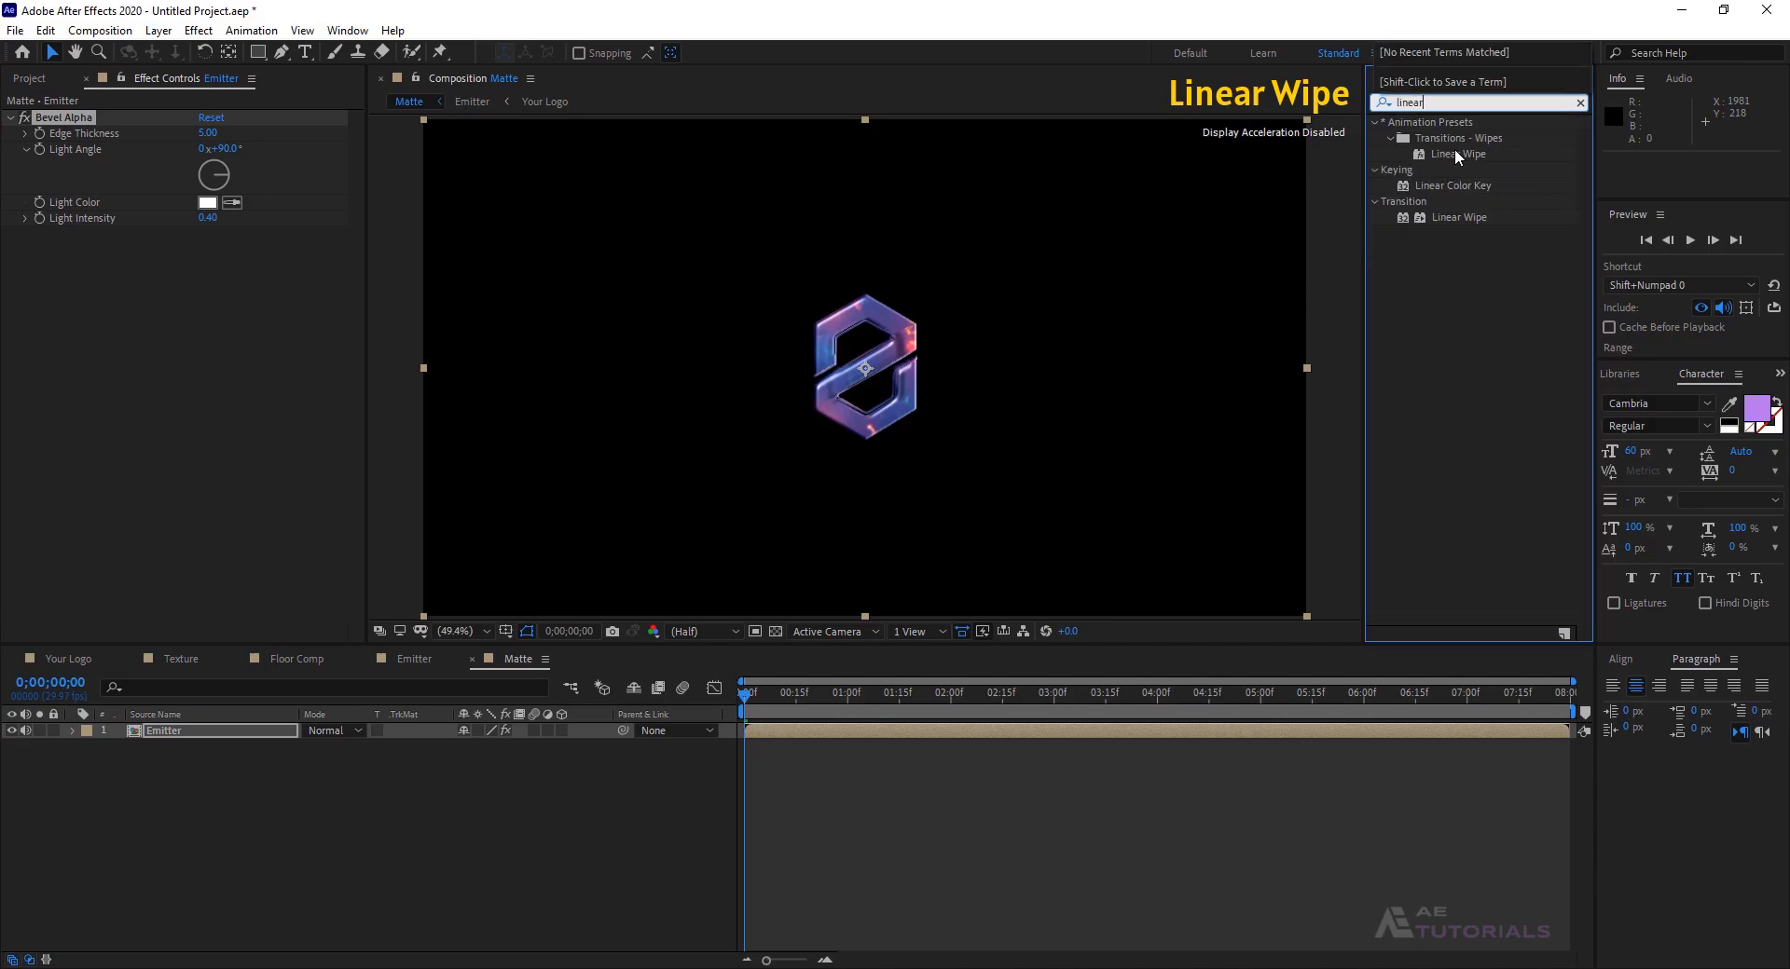
- Apply the Linear Wipe preset to the Emitter layer, keyframe its transition completion at 50% at frame 15, and set feather to 300
drag(1454, 151, 290, 352)
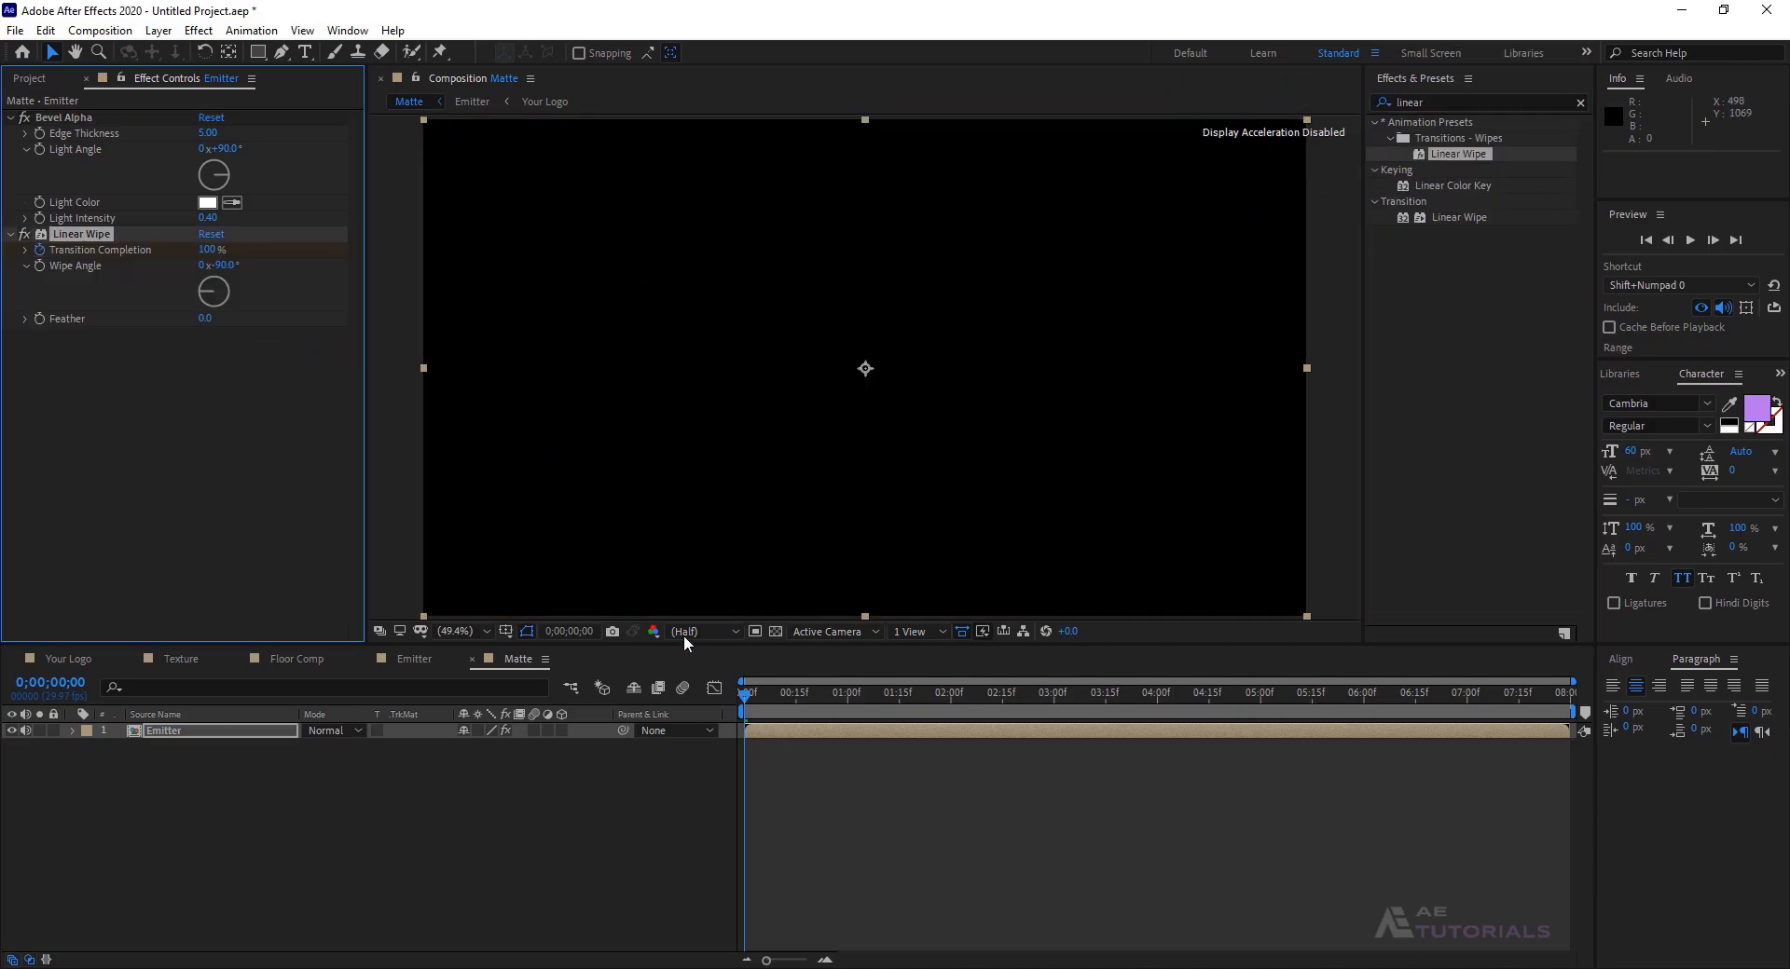
drag(742, 695, 795, 695)
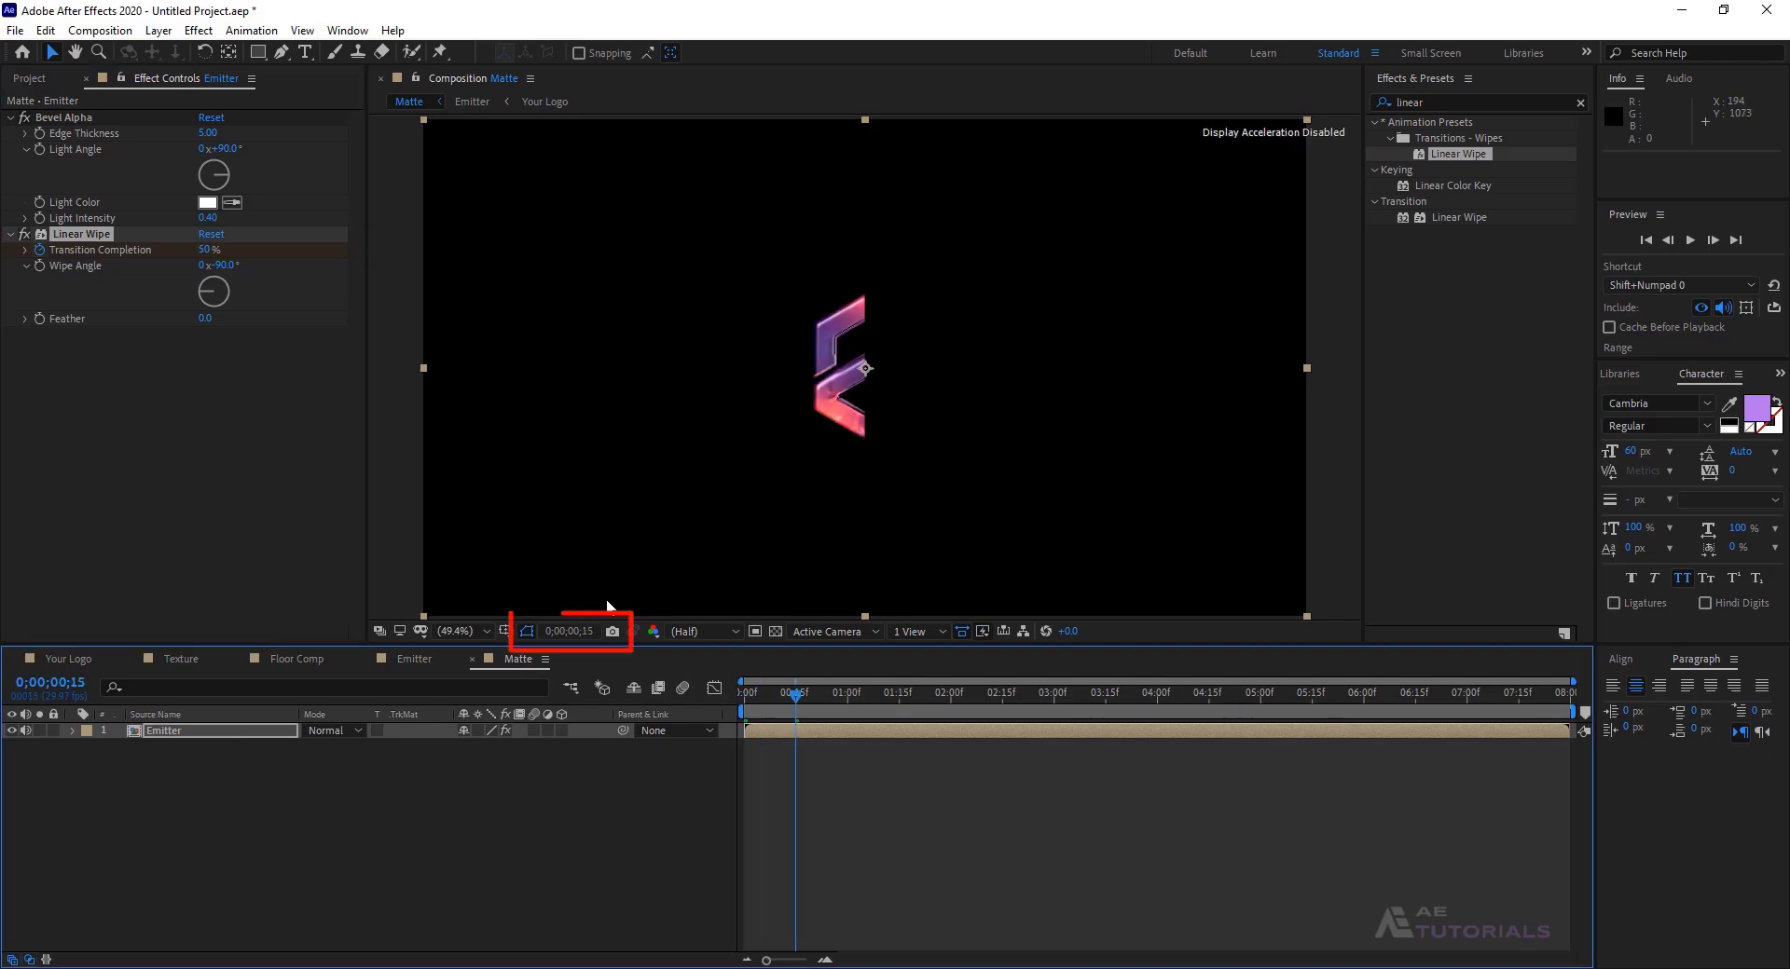
click(41, 248)
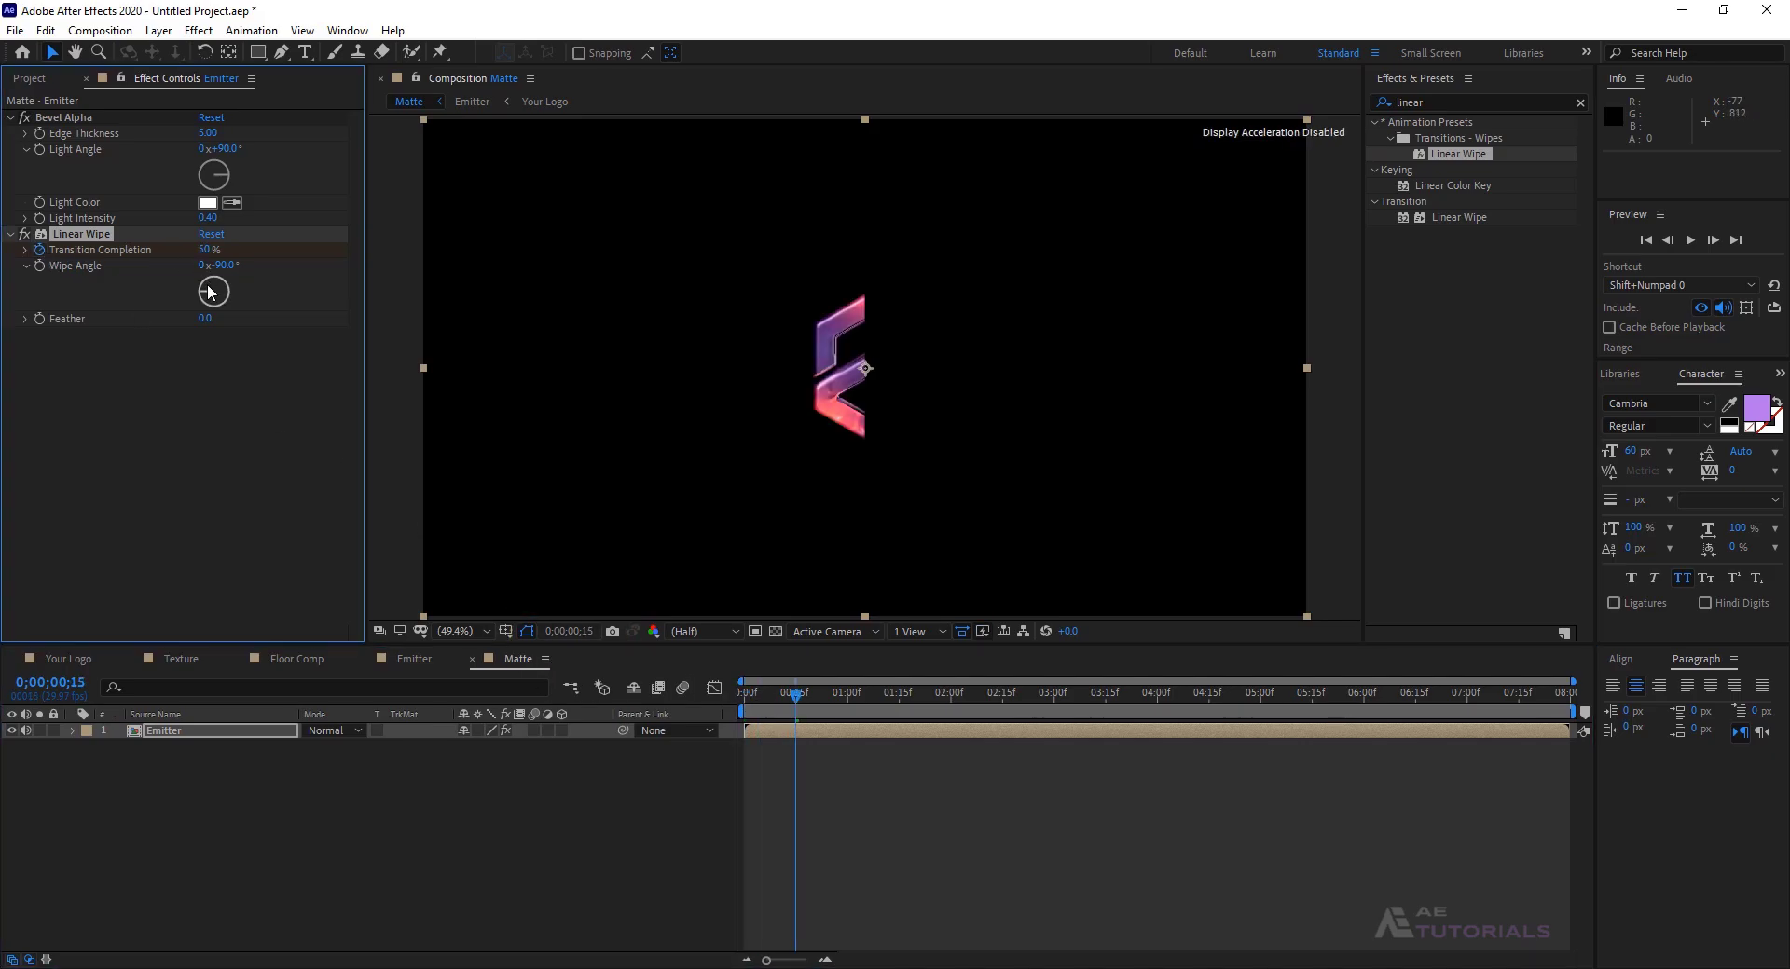
click(221, 358)
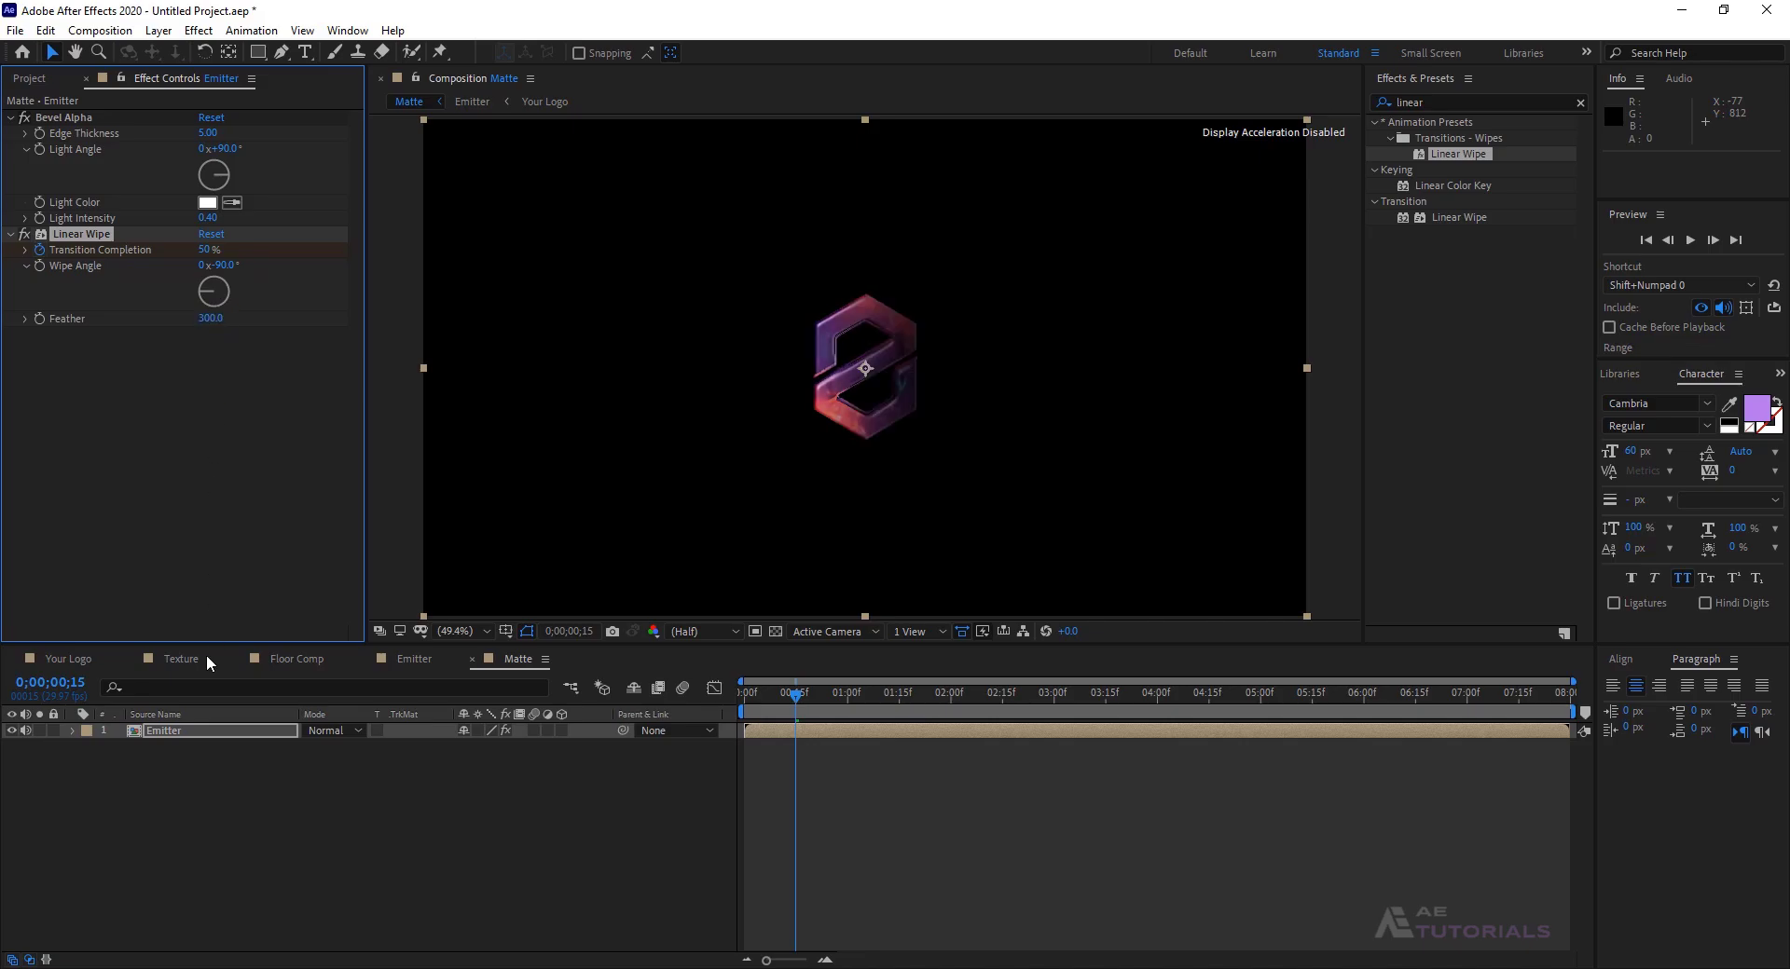
- Keyframe the Linear Wipe's transition completion to 0% at 3 seconds 15 frames
click(203, 730)
key(u)
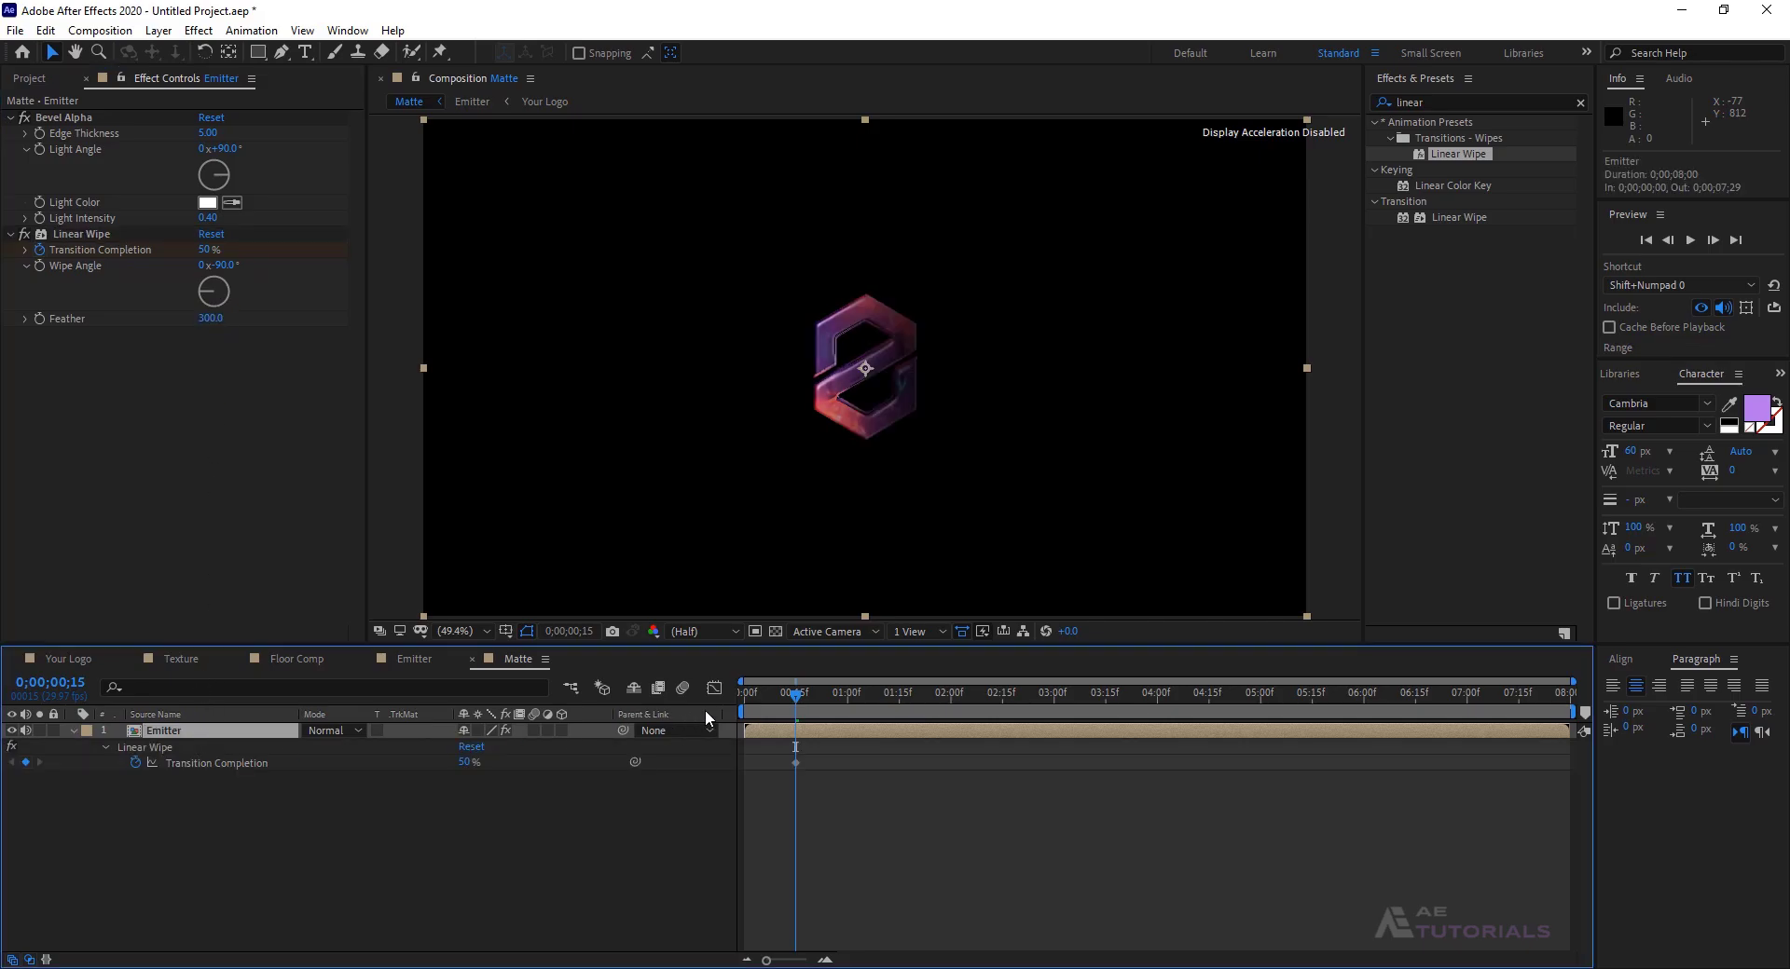
drag(793, 691, 1106, 720)
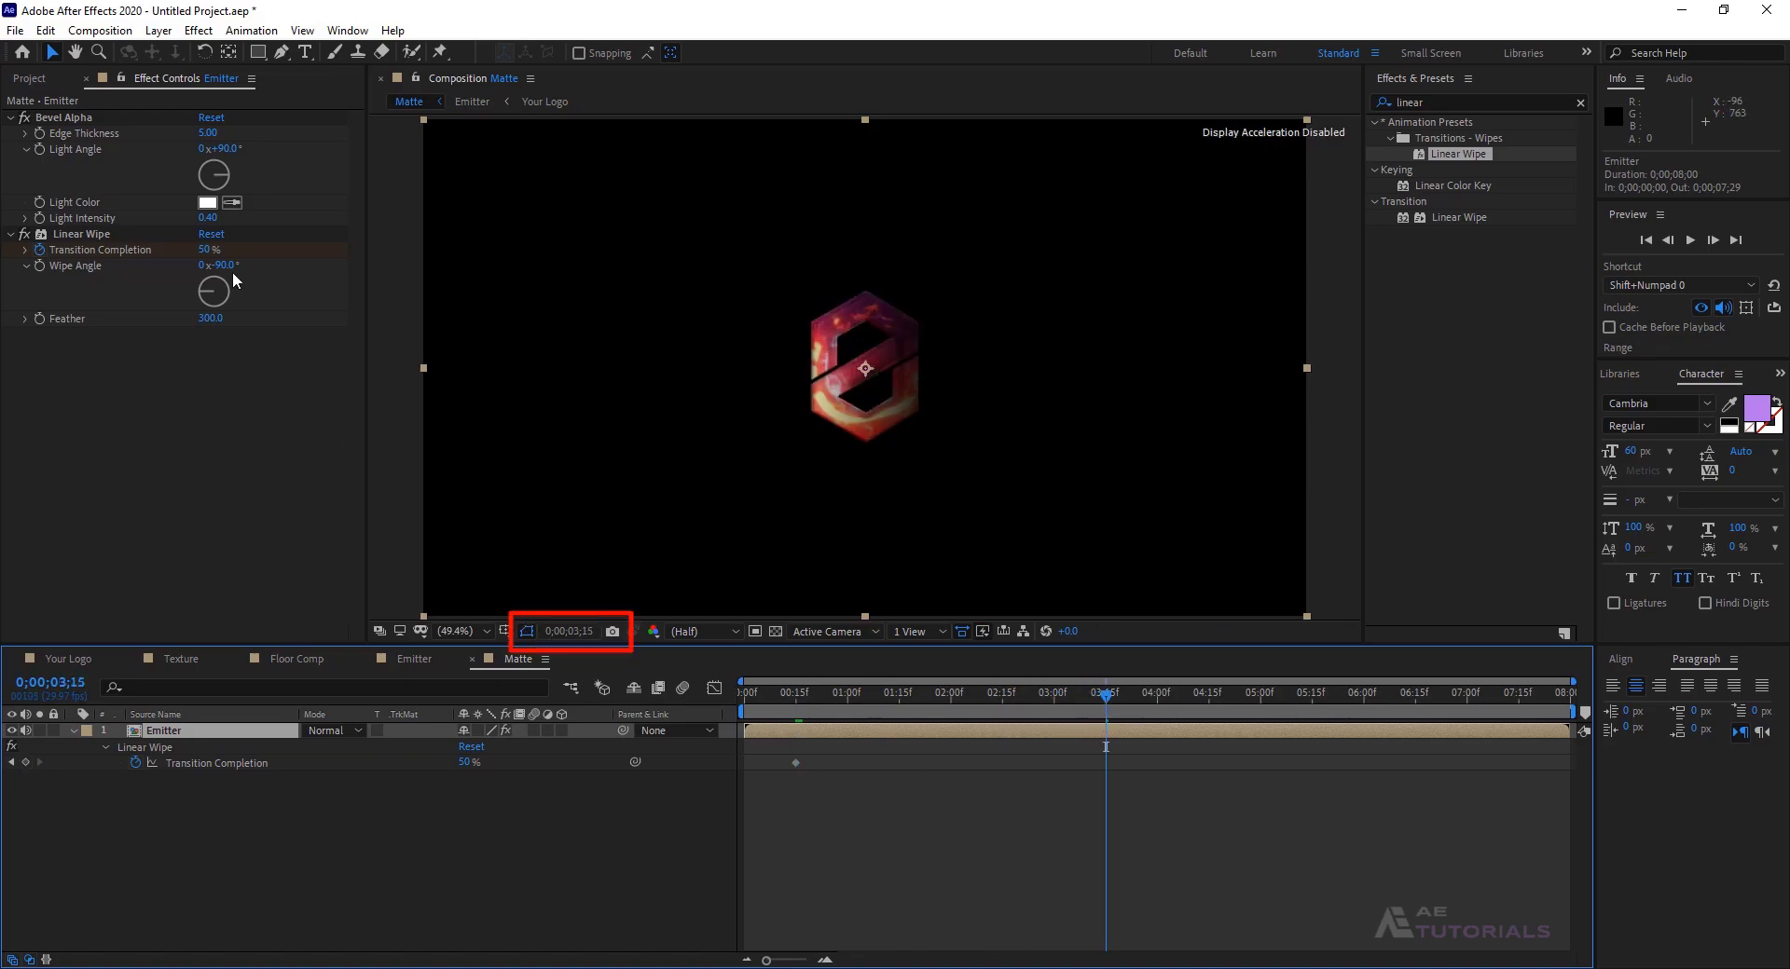
click(210, 250)
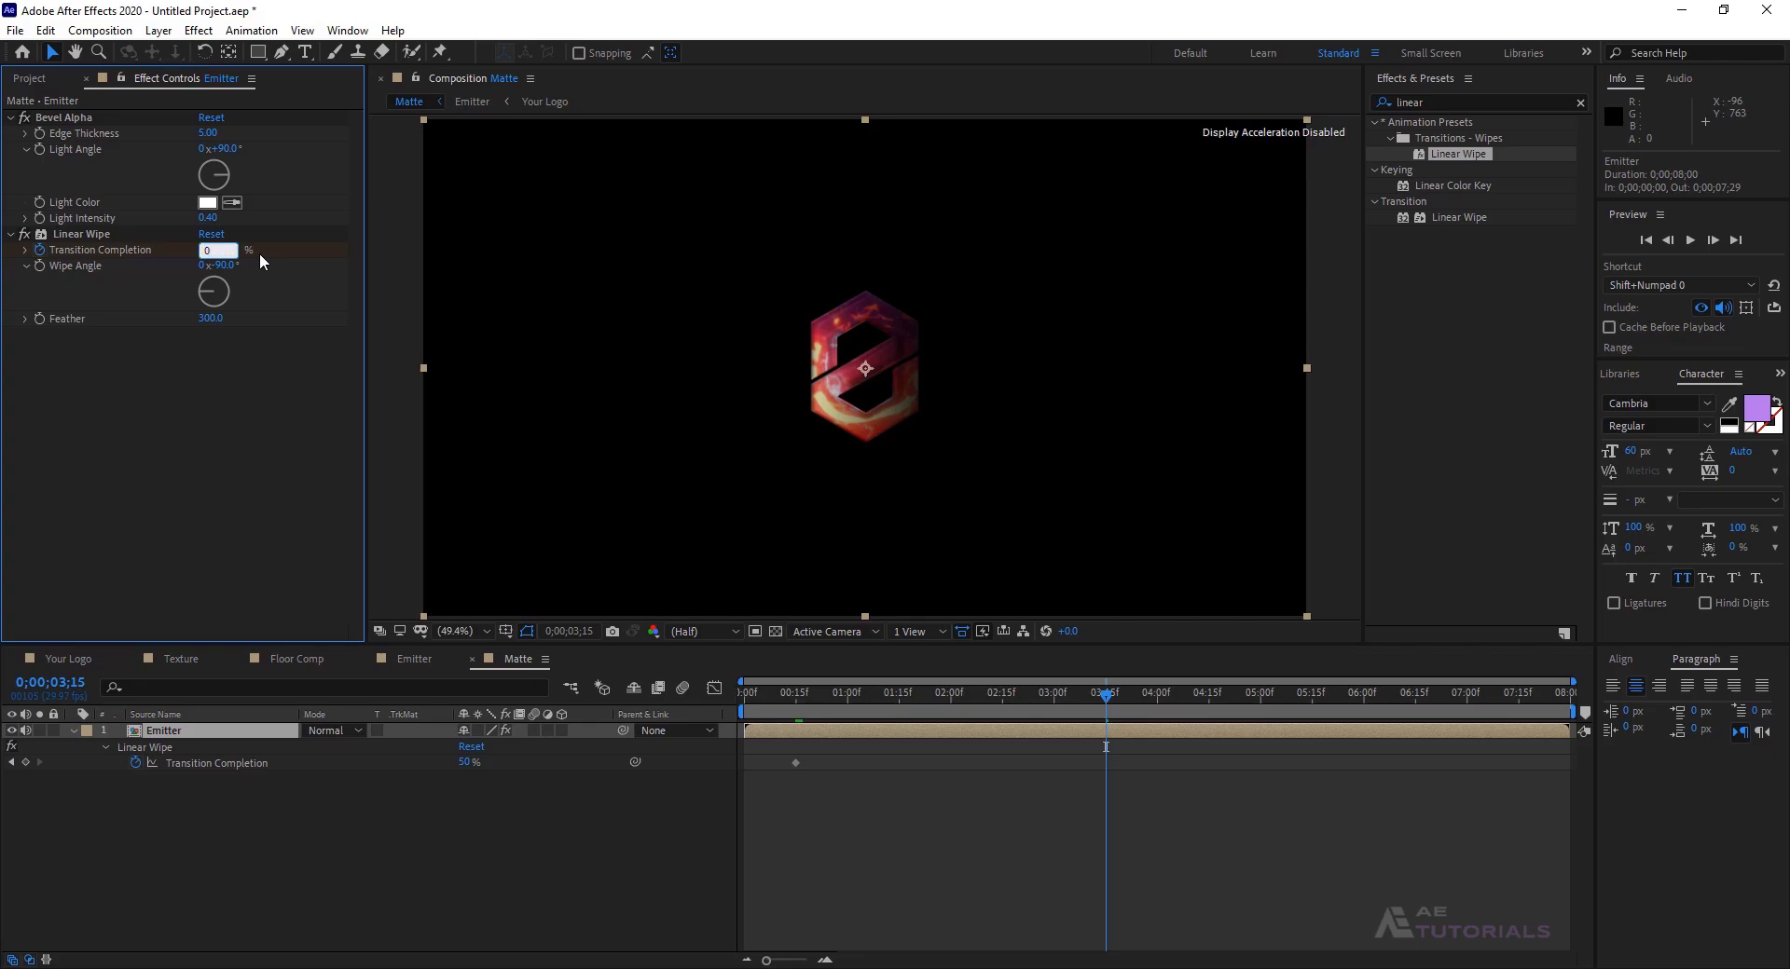
text(0)
key(Return)
- Return to frame 15, duplicate the Emitter layer's Linear Wipe effect, and set the copy's wipe angle to 90°
drag(1108, 699, 797, 699)
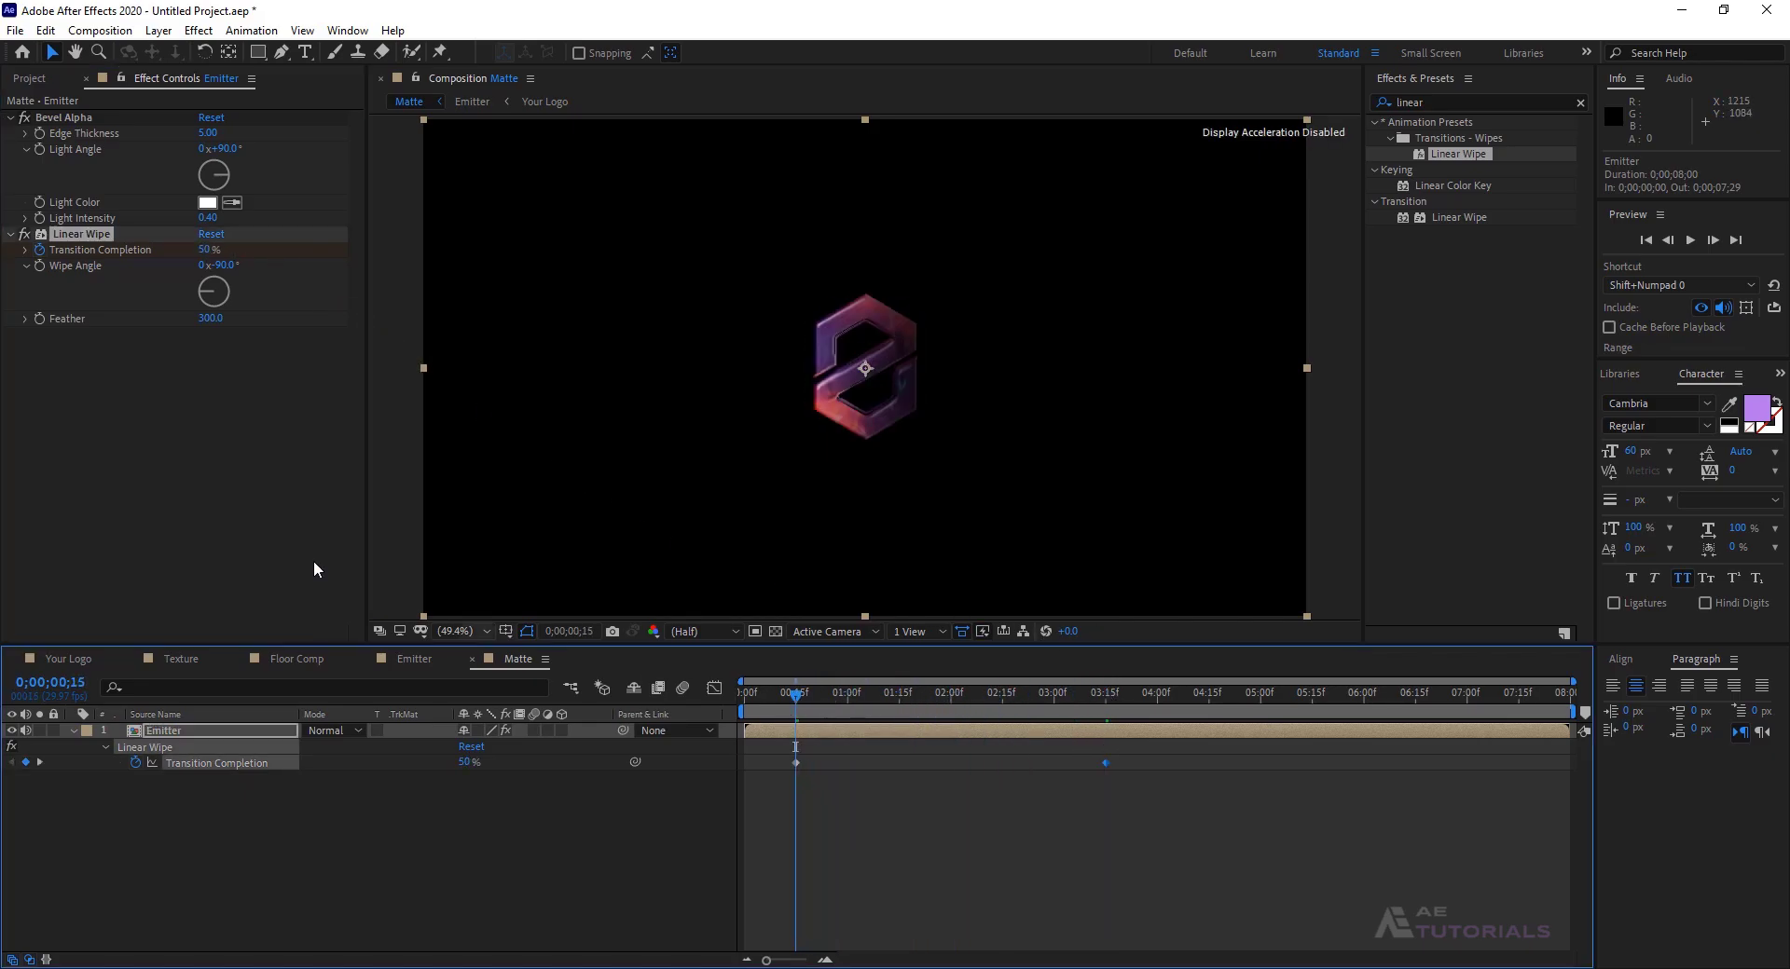
click(87, 235)
key(ctrl+d)
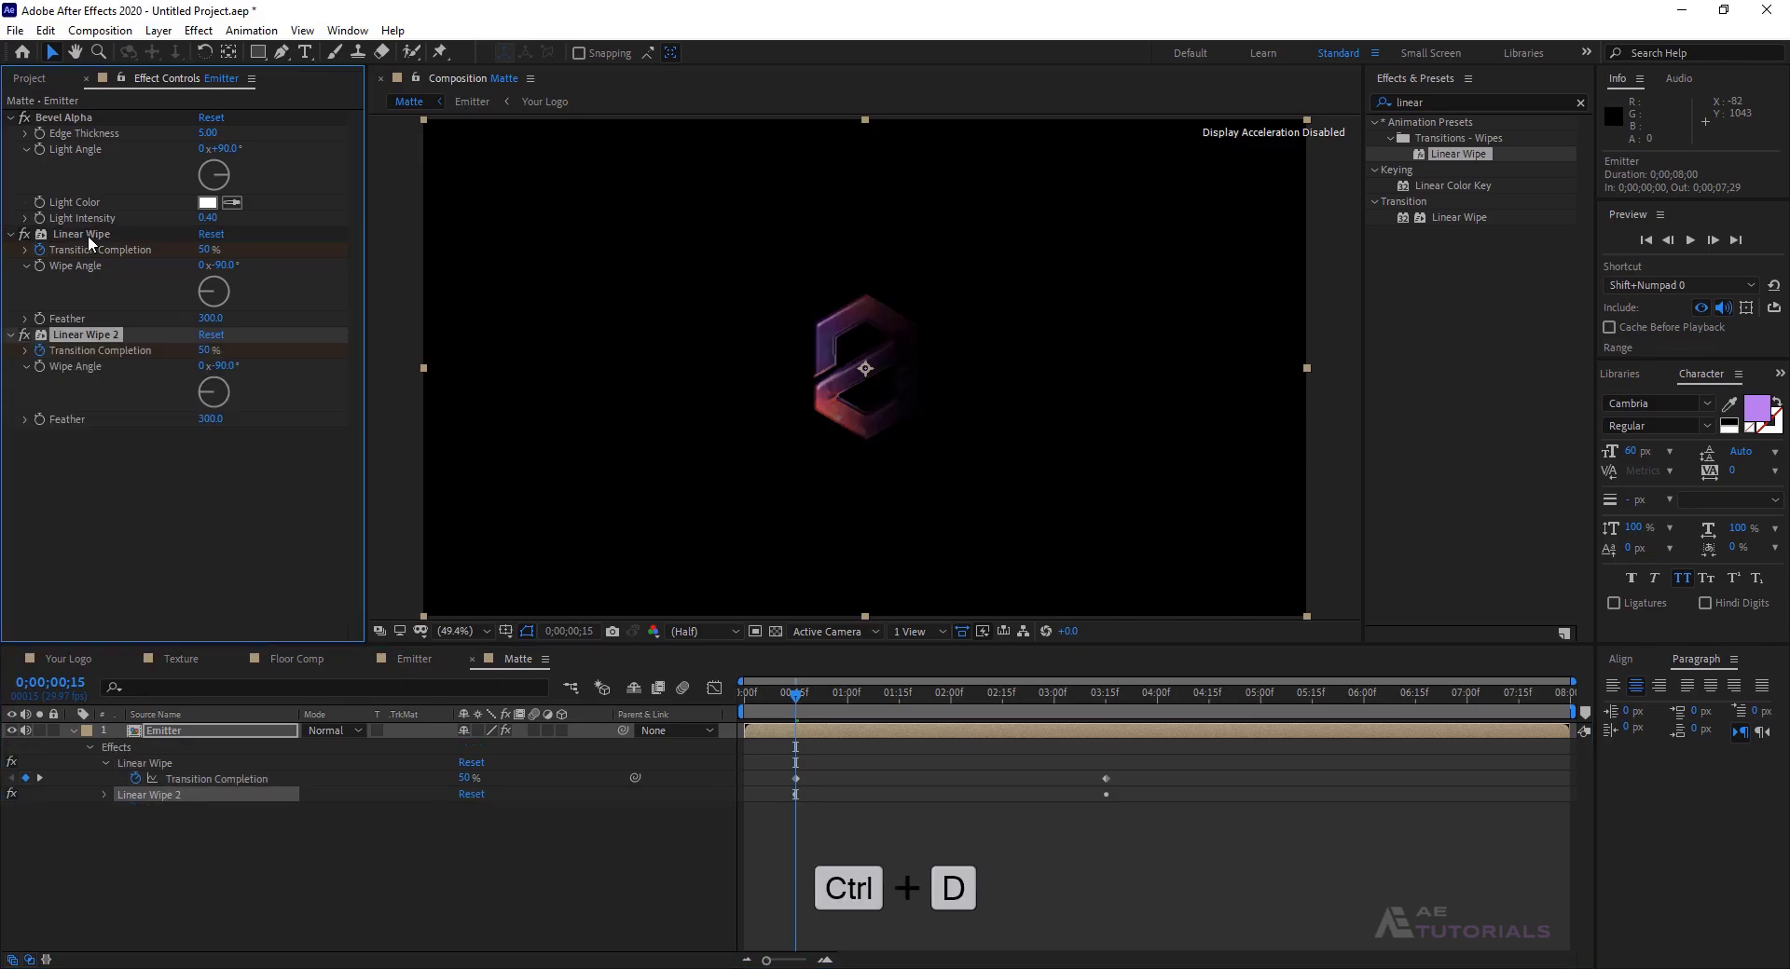
click(225, 366)
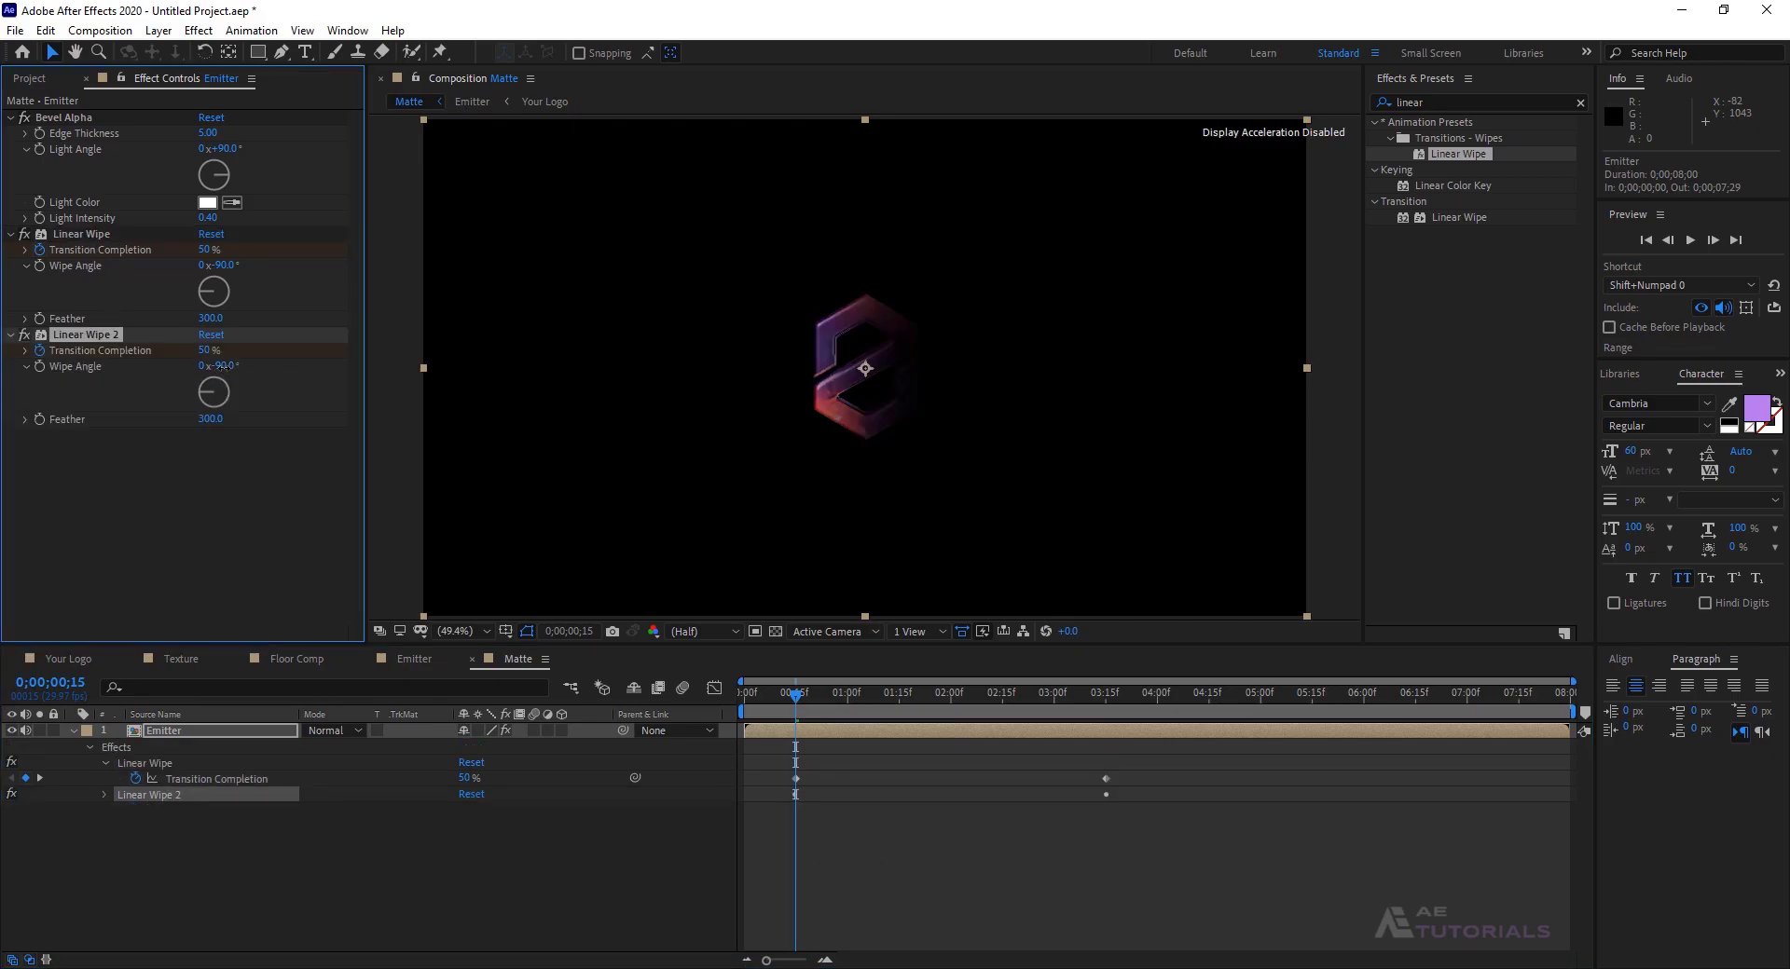
text(90)
key(Return)
- Apply the Set Matte effect to the Emitter layer, taking the matte from the Emitter layer itself, and collapse the layer's properties
double_click(1409, 103)
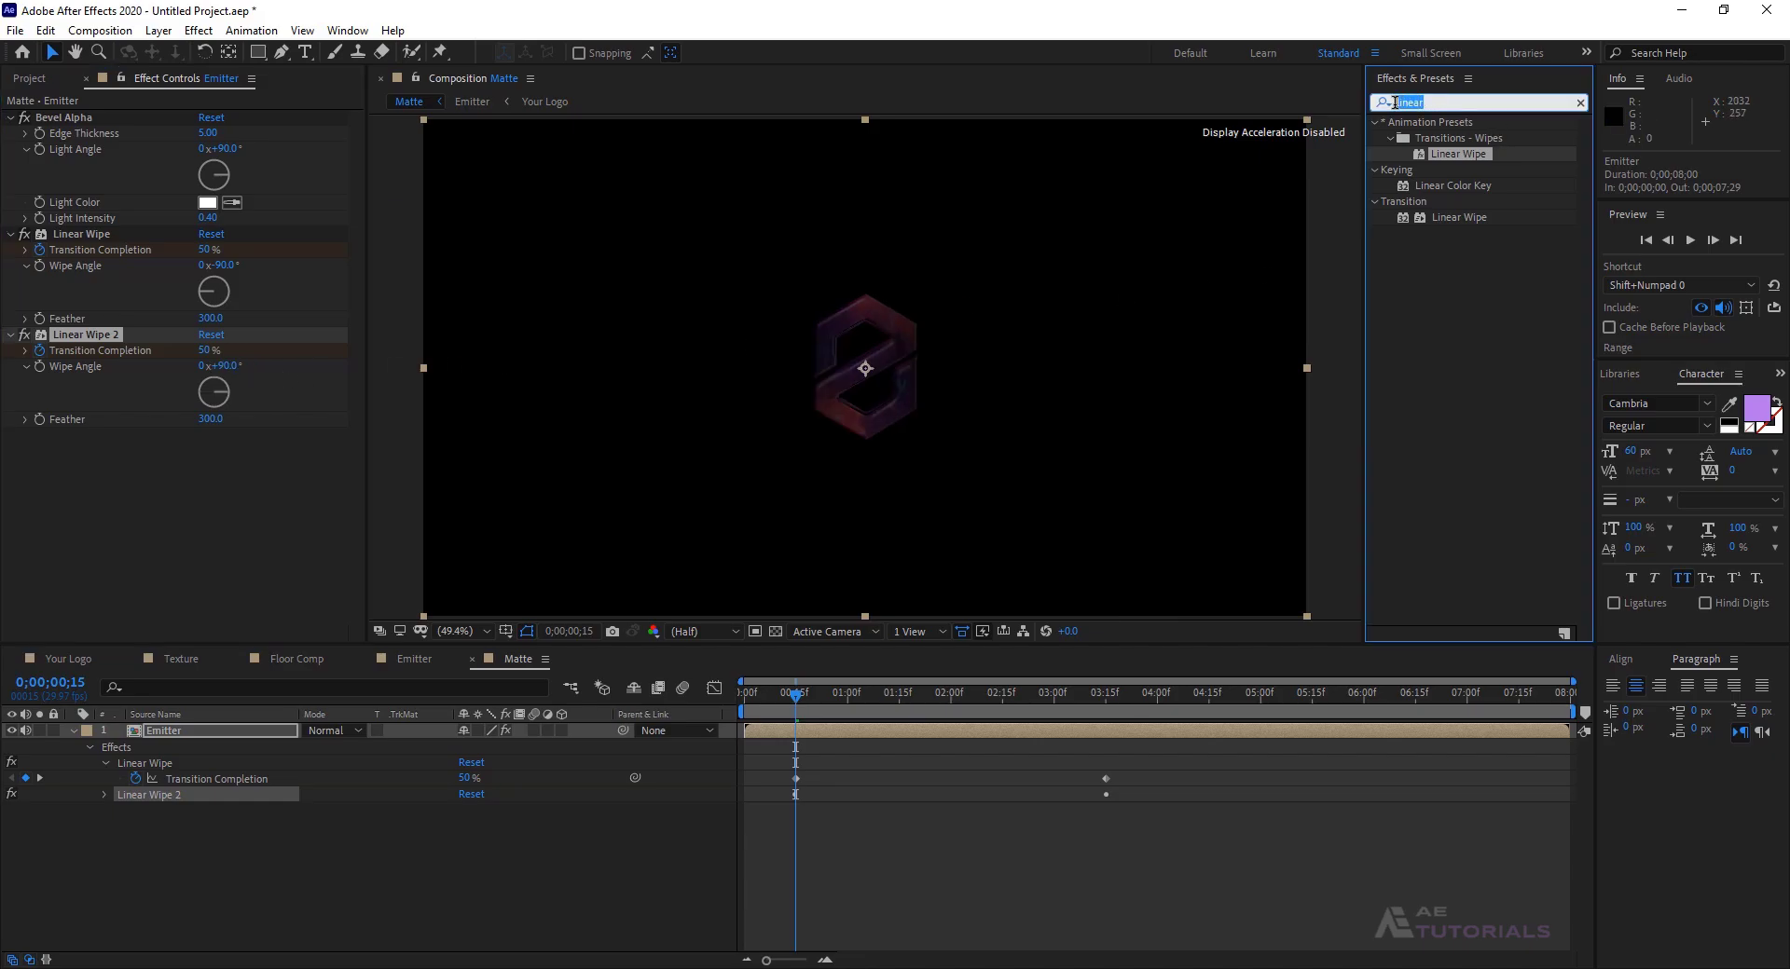
text(set ma)
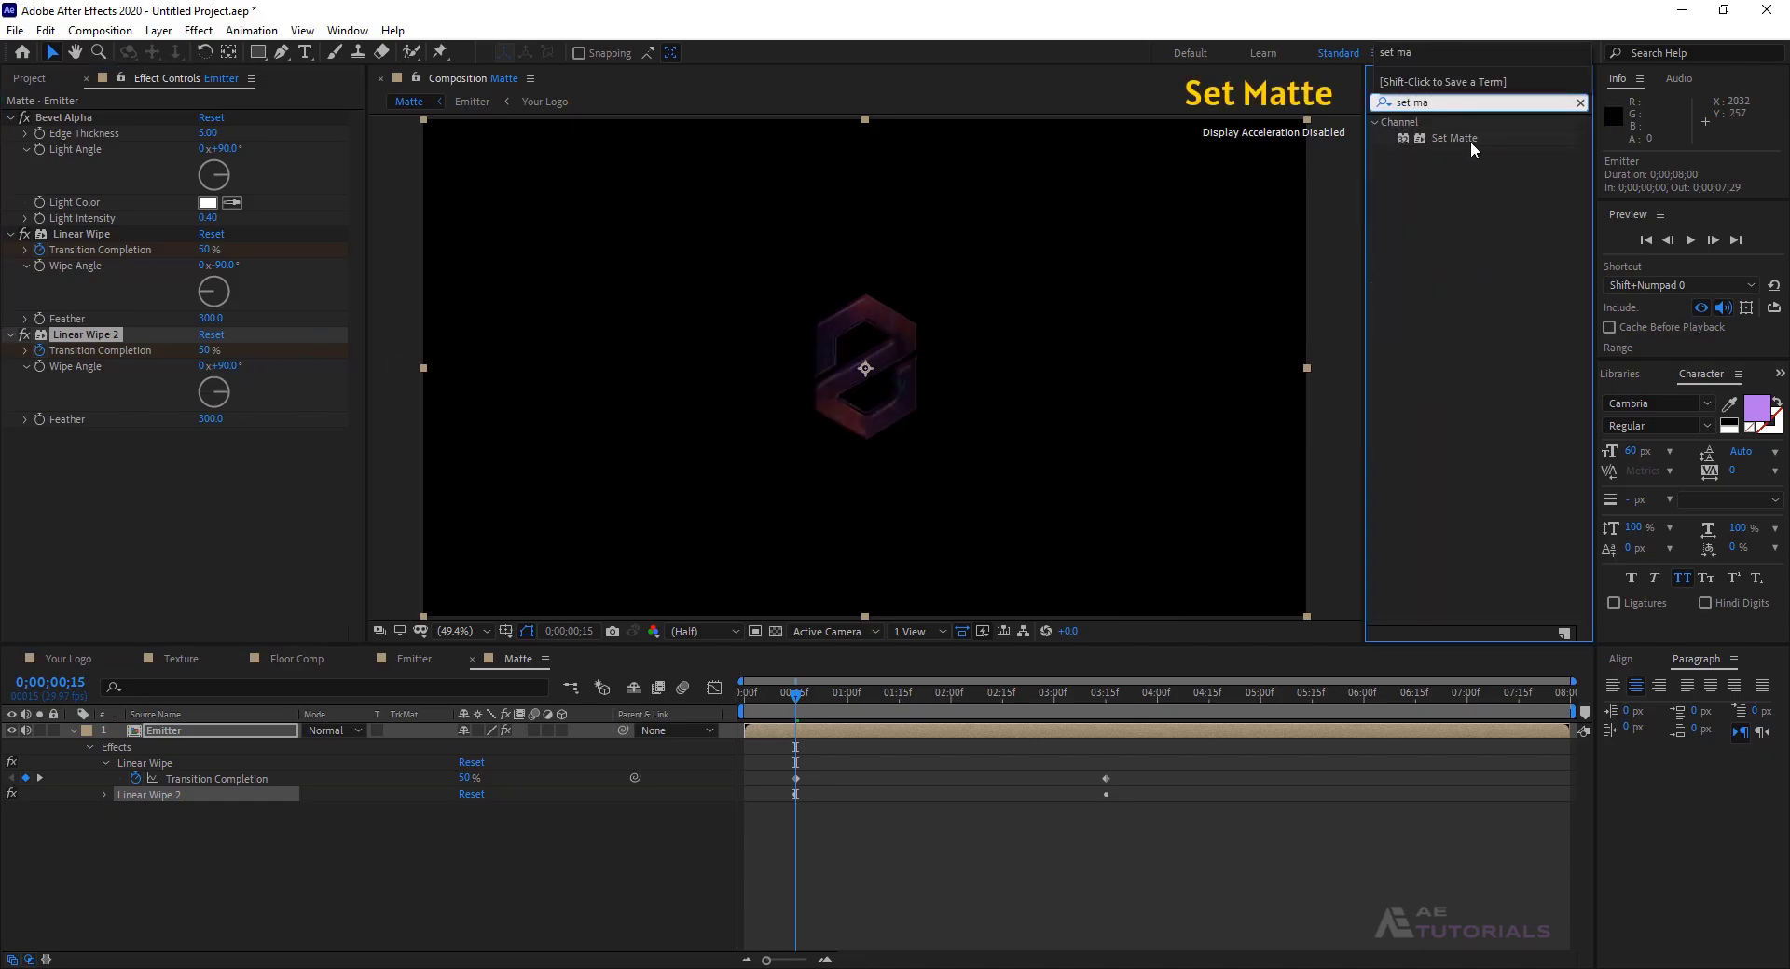
drag(1469, 142, 240, 489)
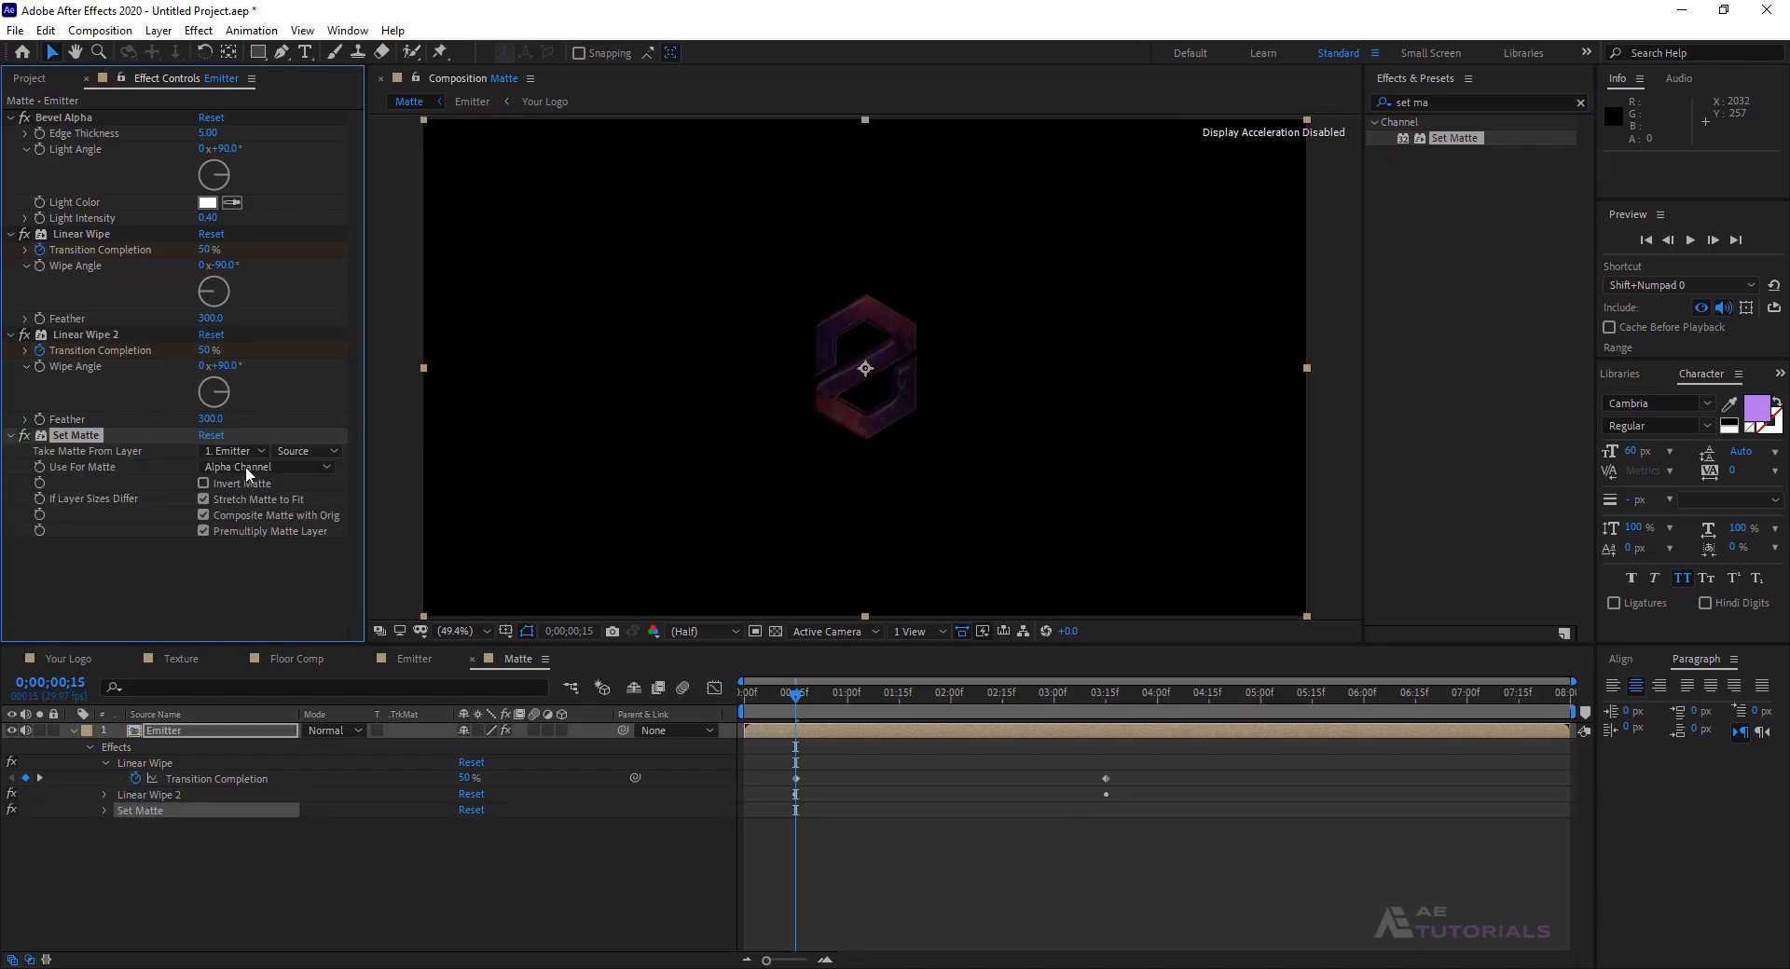
click(233, 452)
click(251, 494)
click(171, 623)
click(74, 731)
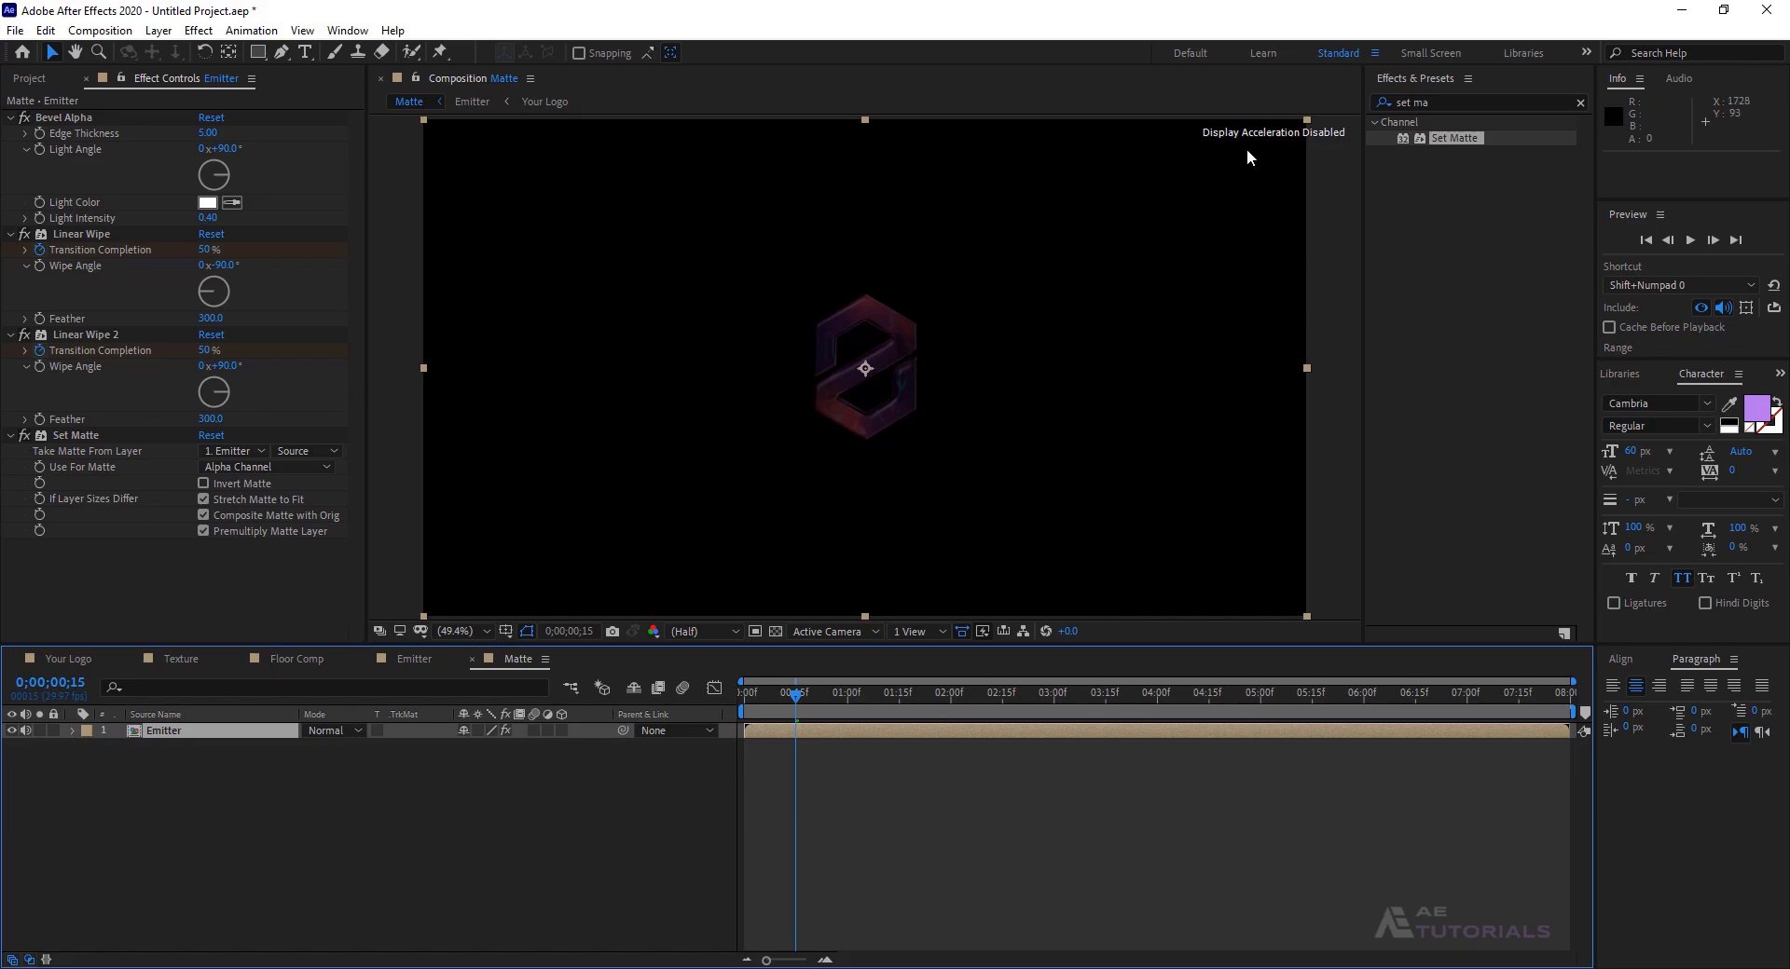
- Apply Levels (Individual Controls) to the Emitter layer, set Alpha Input Black to 70, and preview the result at 1 second
click(1432, 103)
text(level)
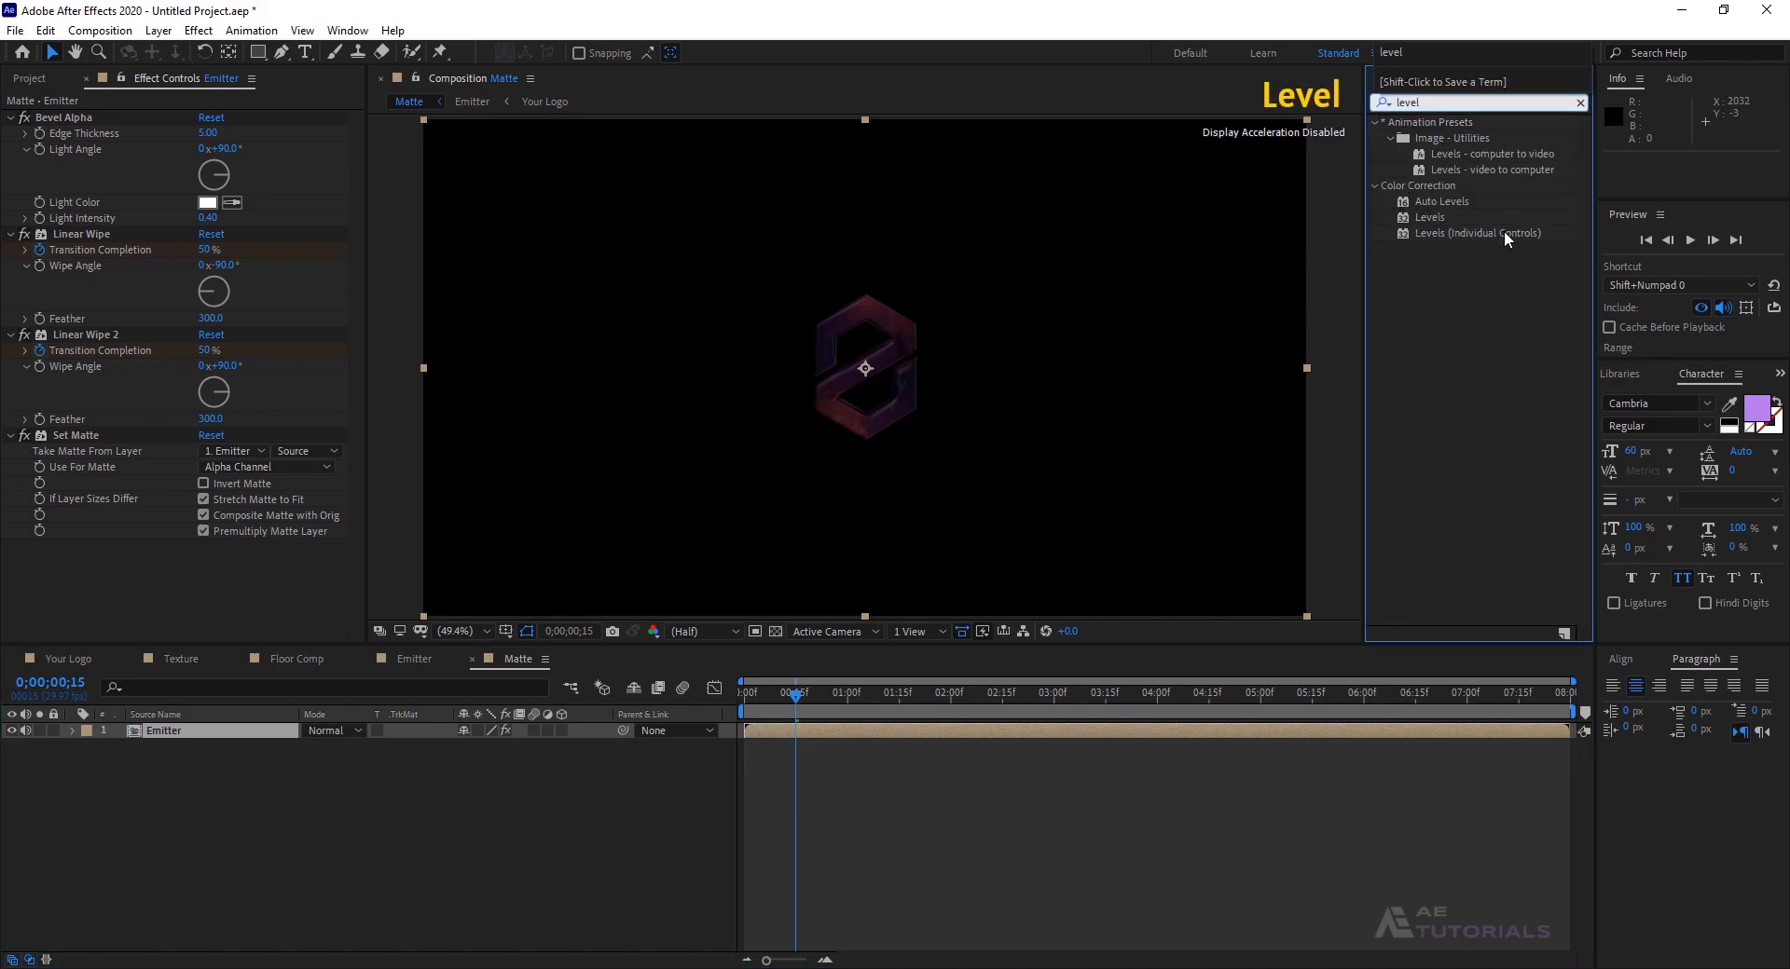
drag(1503, 231, 256, 591)
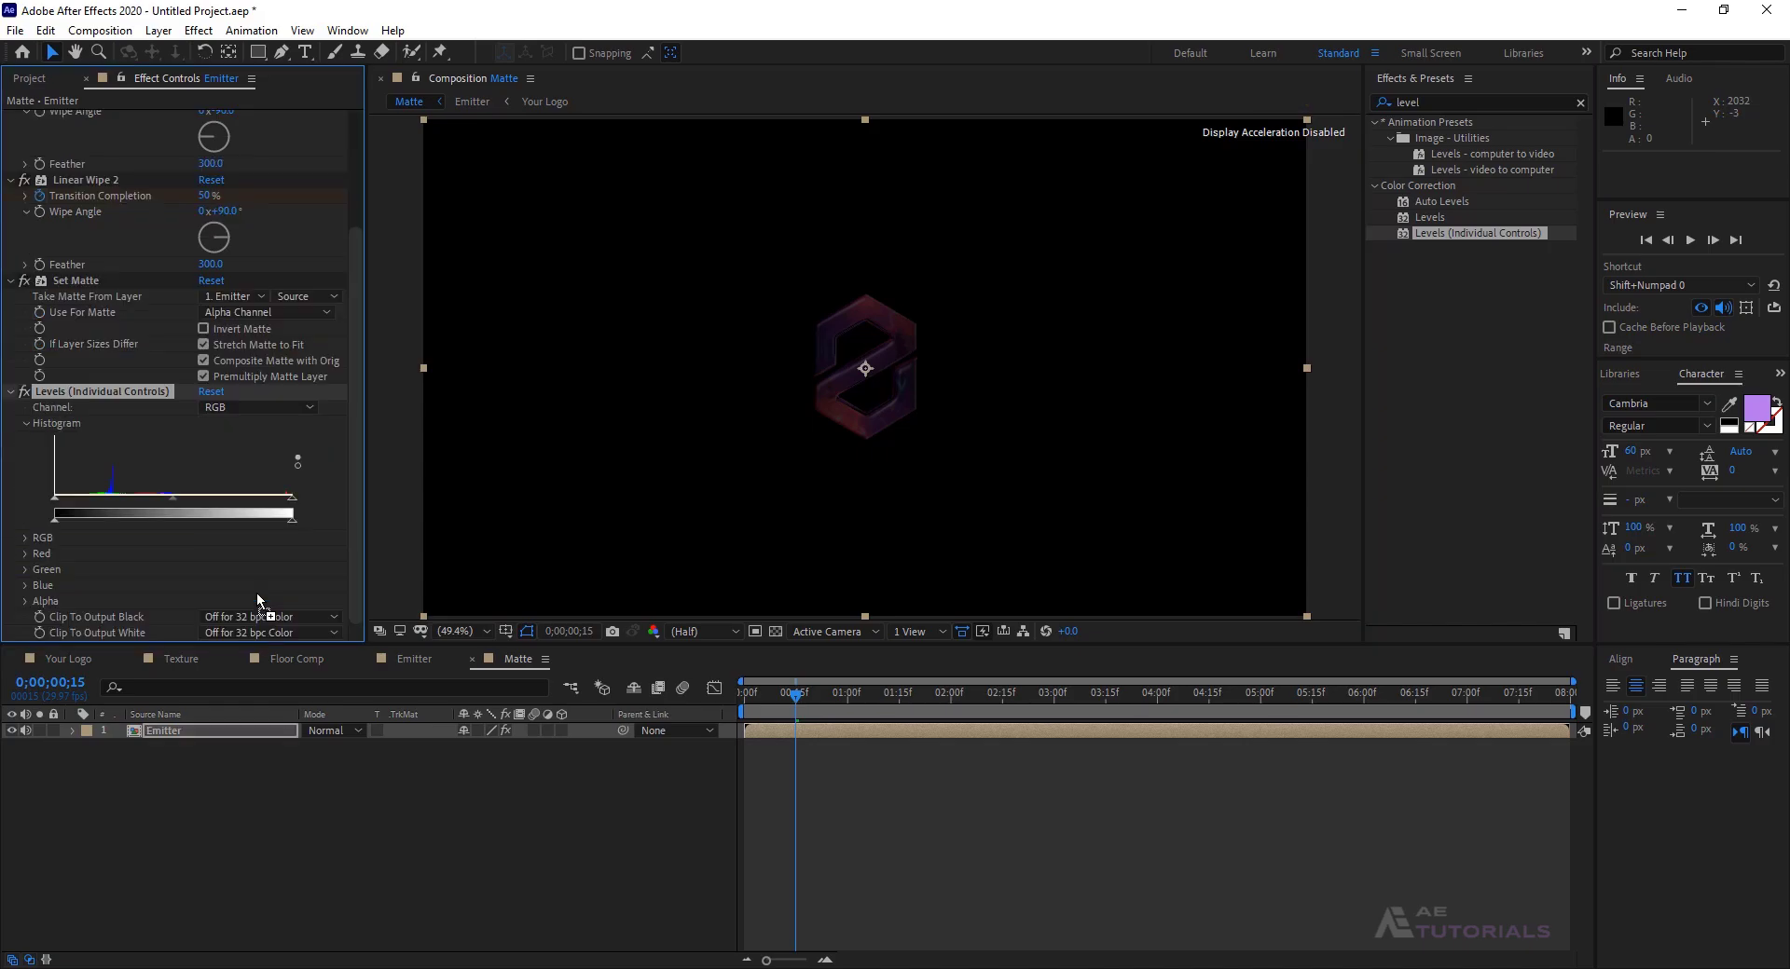
click(25, 601)
scroll(359, 477, down, 1)
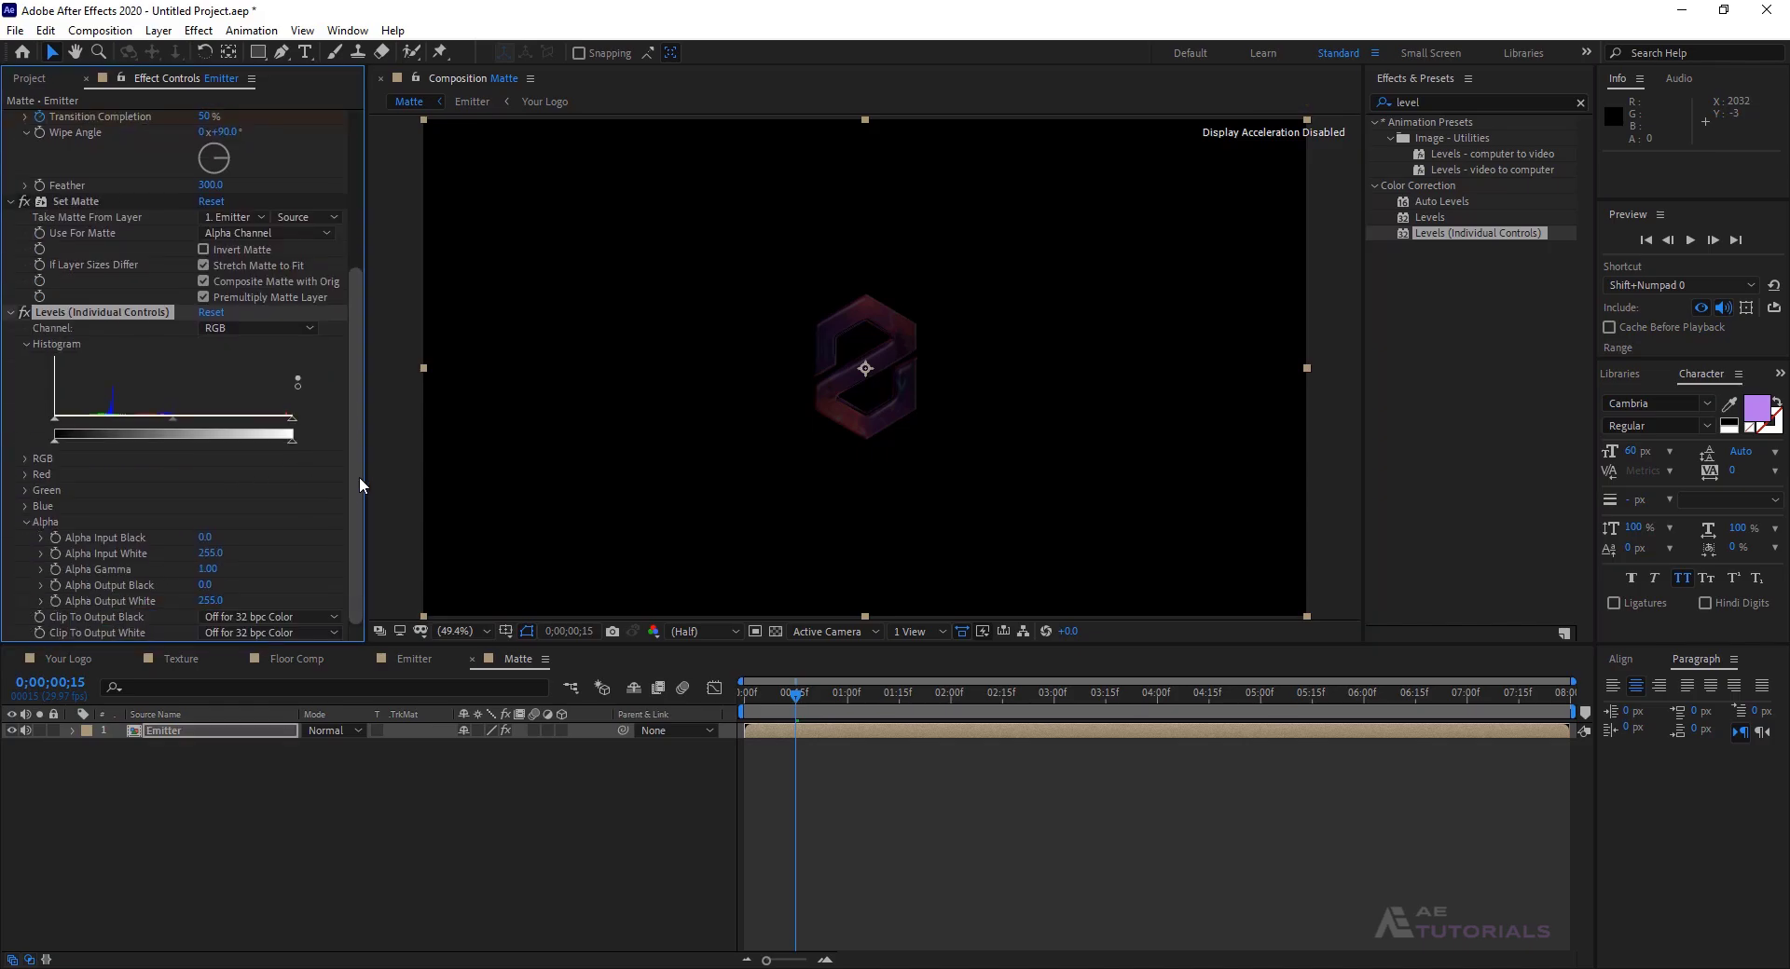
click(205, 538)
text(70)
key(Return)
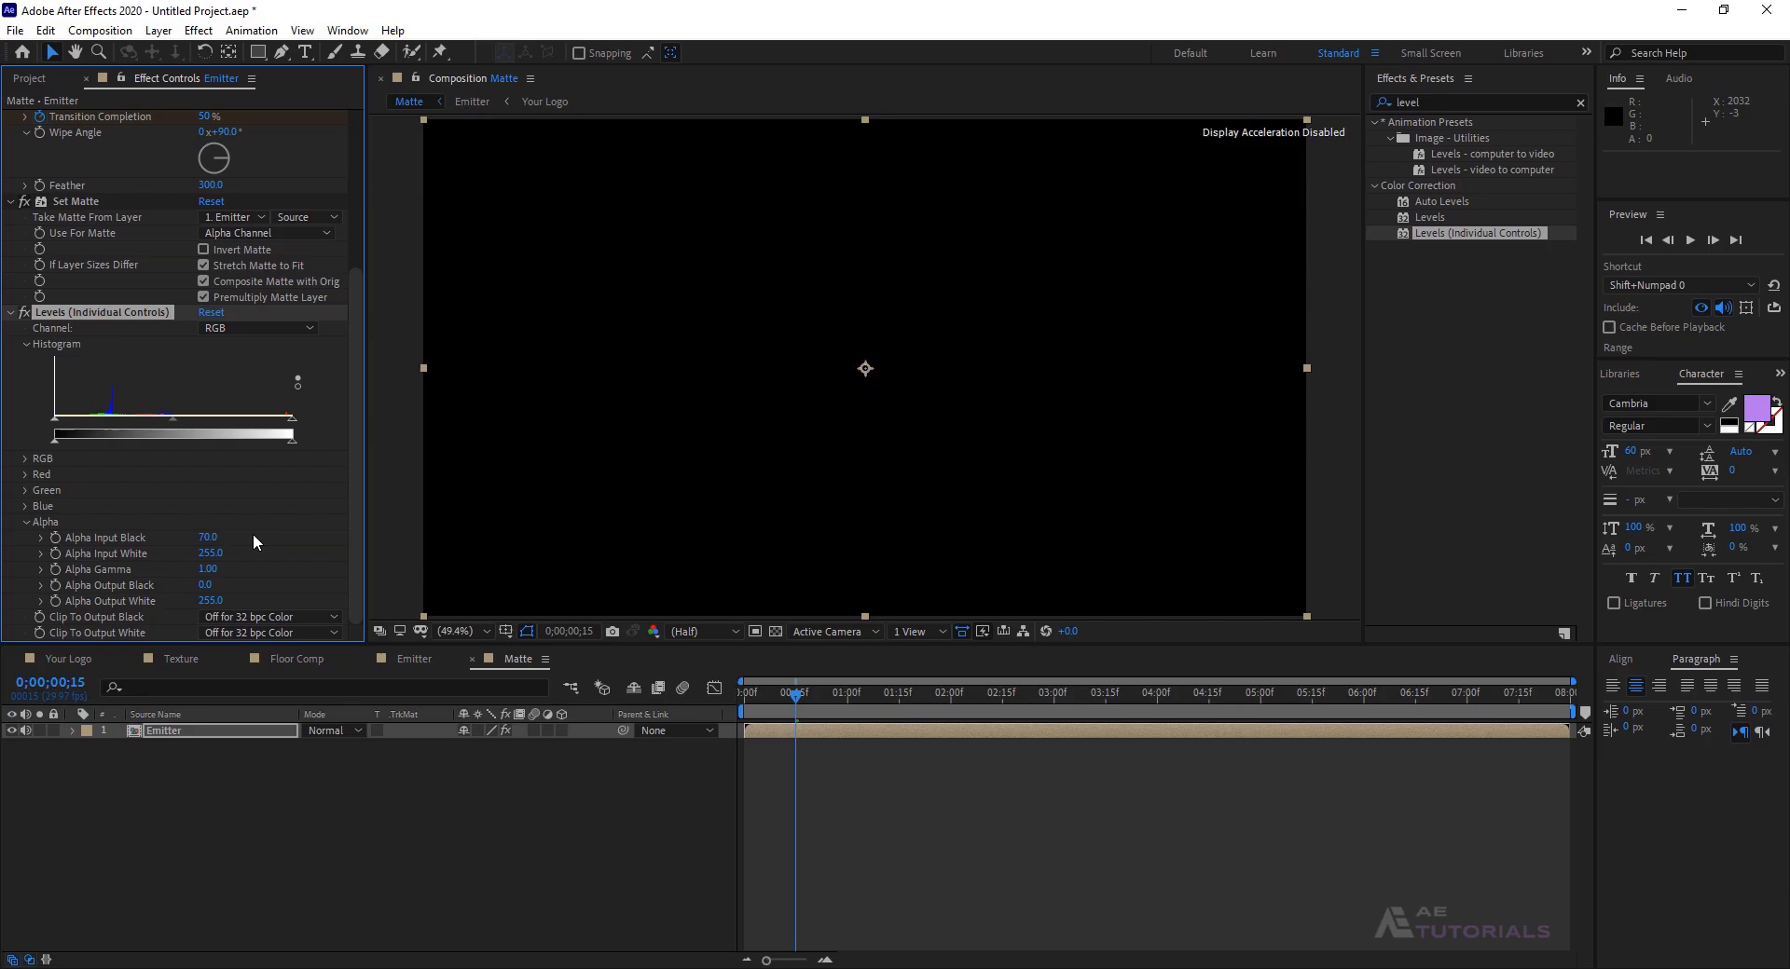
click(830, 694)
drag(830, 697, 848, 699)
- Add an adjustment layer above the Emitter layer in the Matte composition and rename it Change Color
right_click(339, 819)
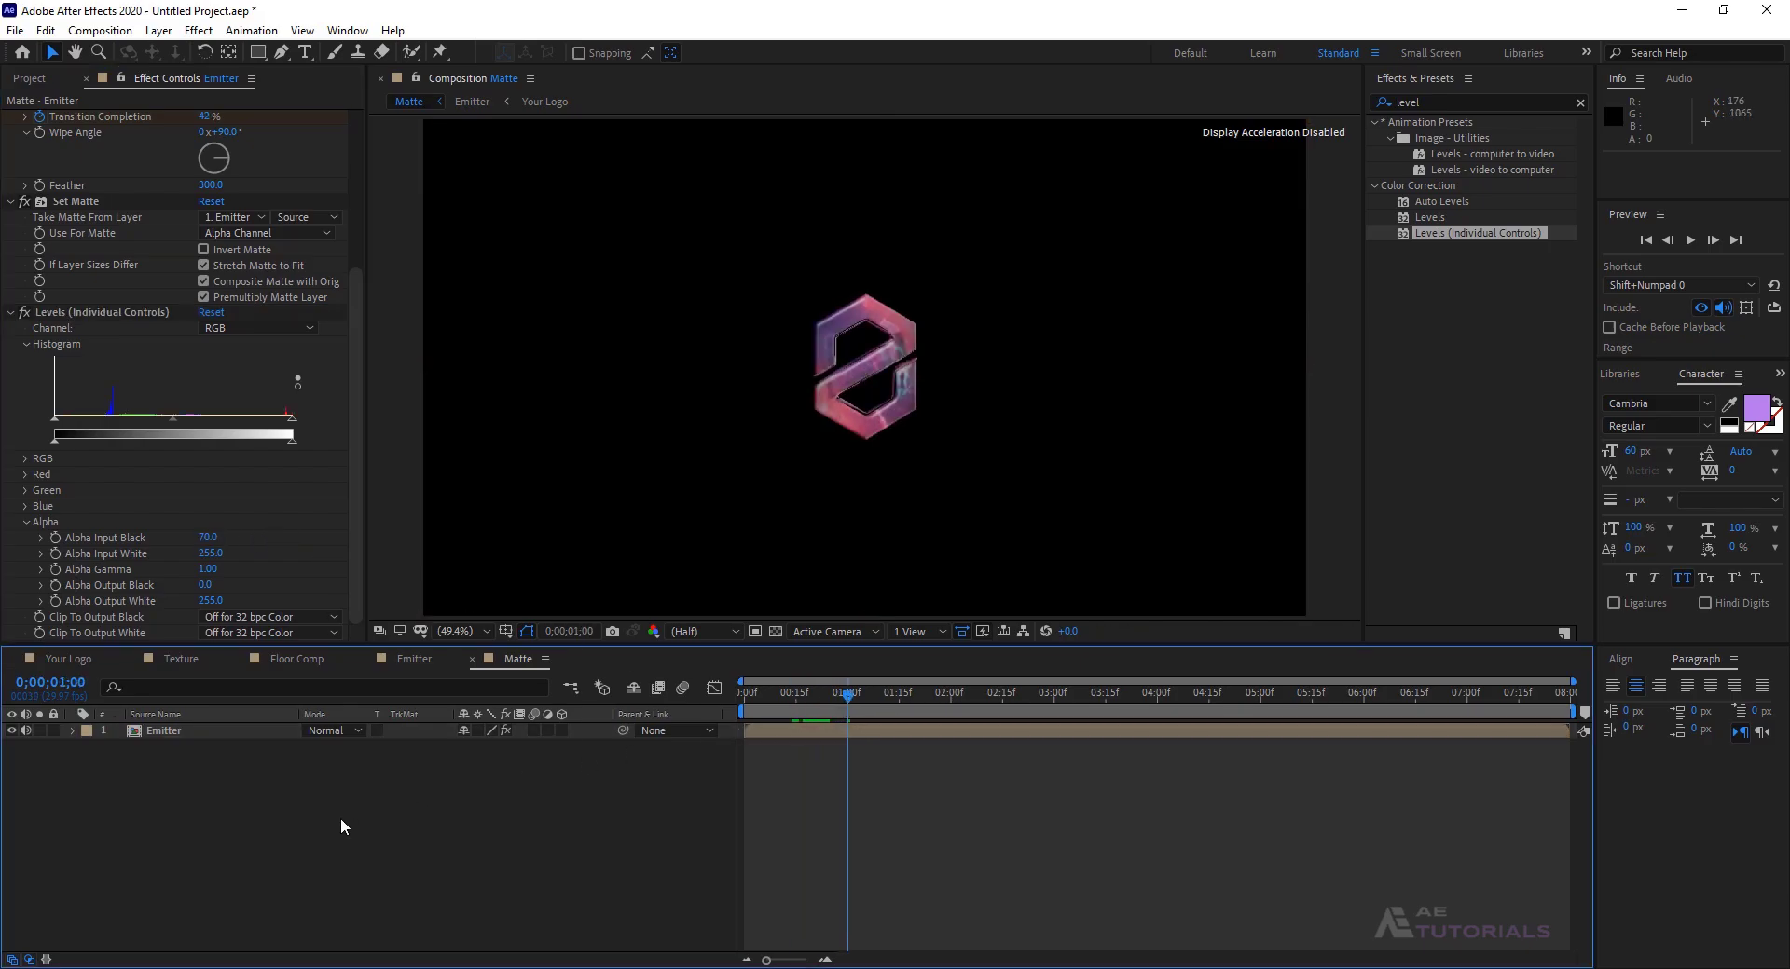
mouse_move(448, 615)
click(643, 764)
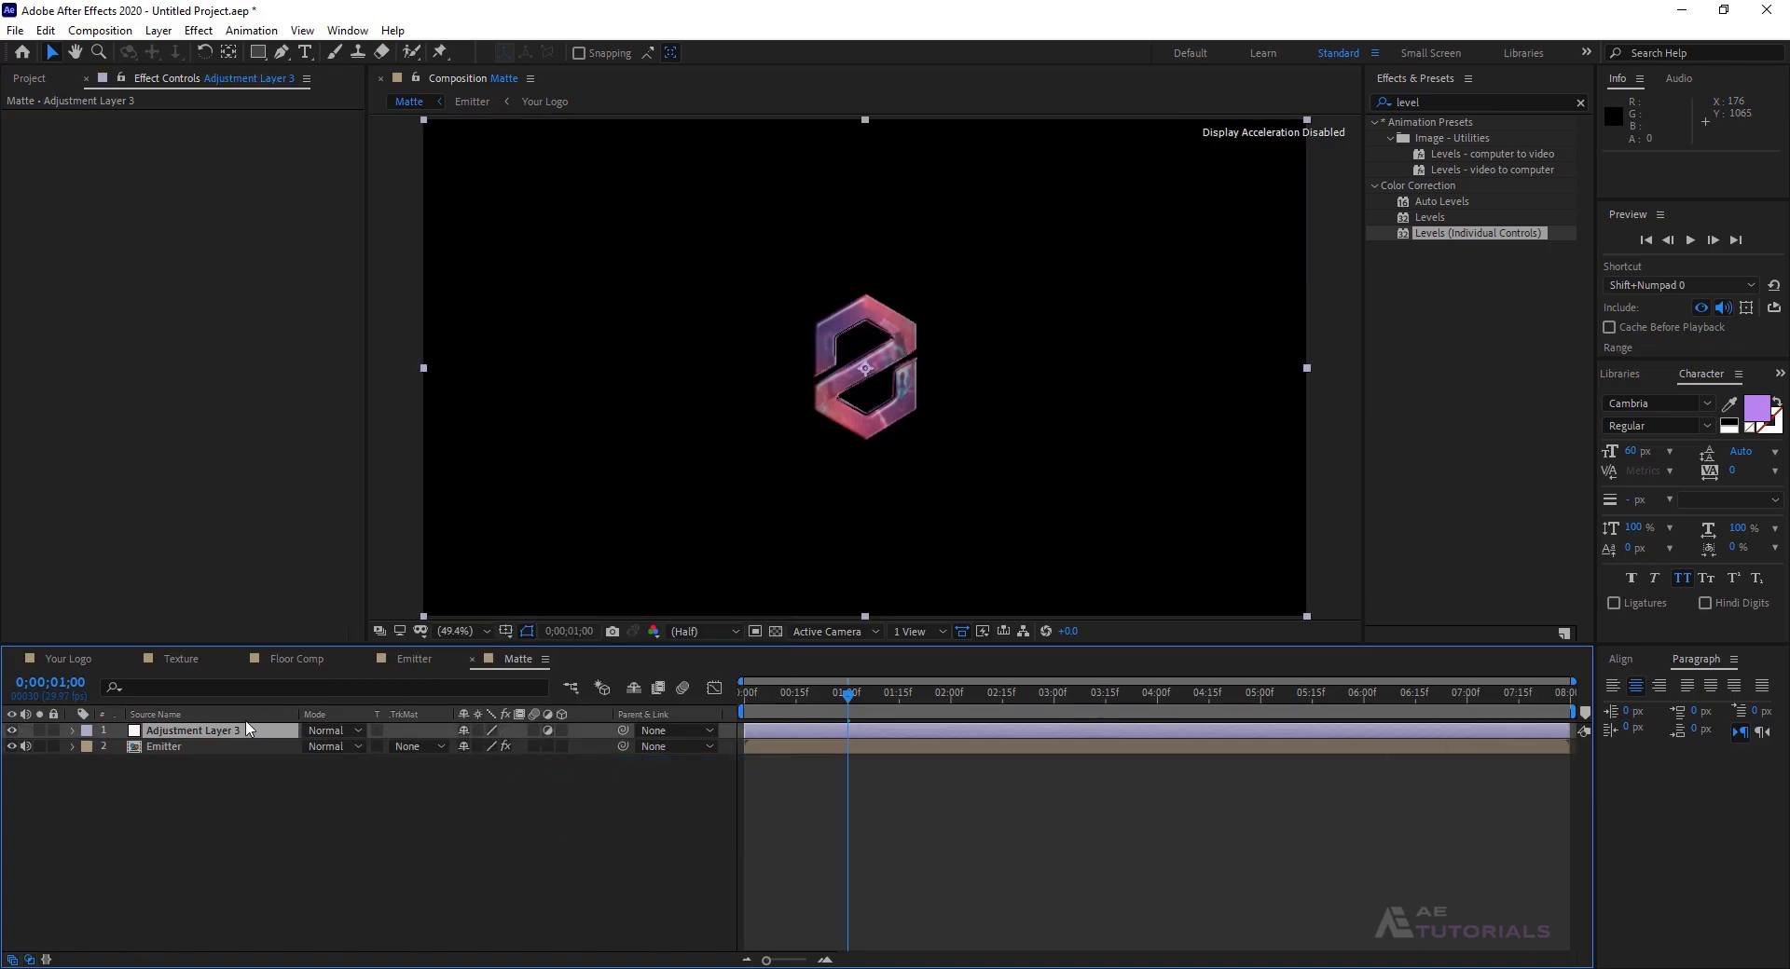
right_click(231, 732)
click(272, 701)
text(Change )
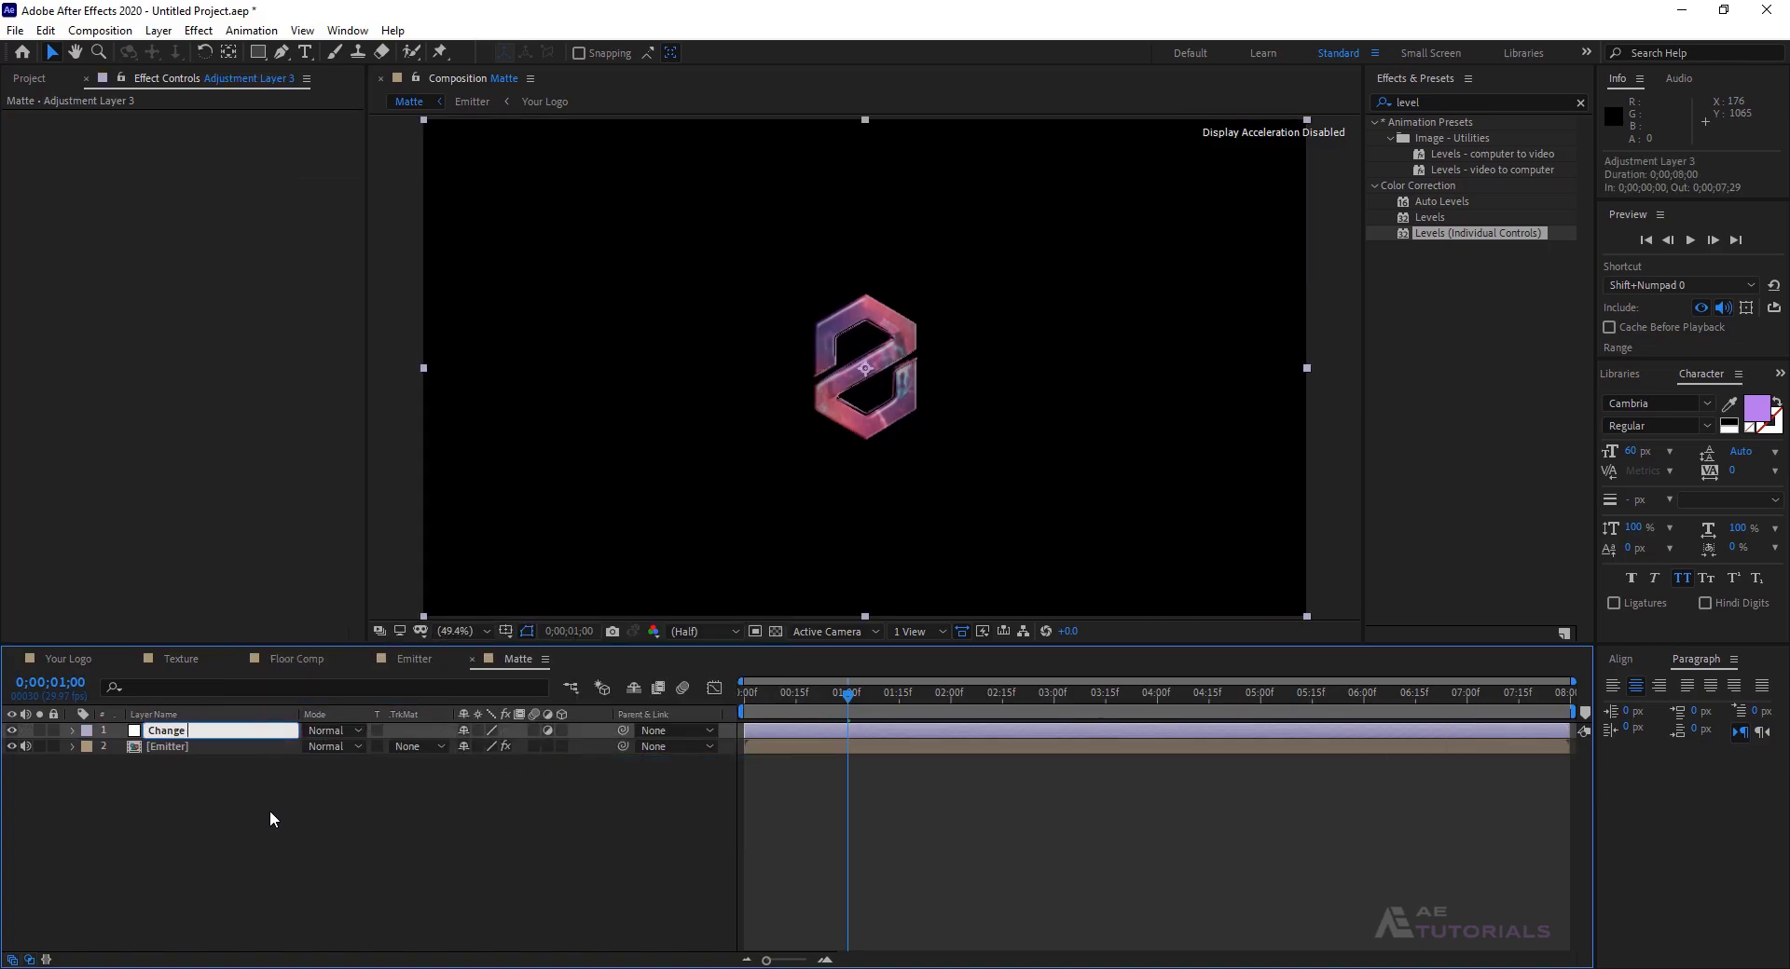
text(Color)
key(Return)
- Apply the Hue/Saturation effect to the Change Color adjustment layer
click(1416, 103)
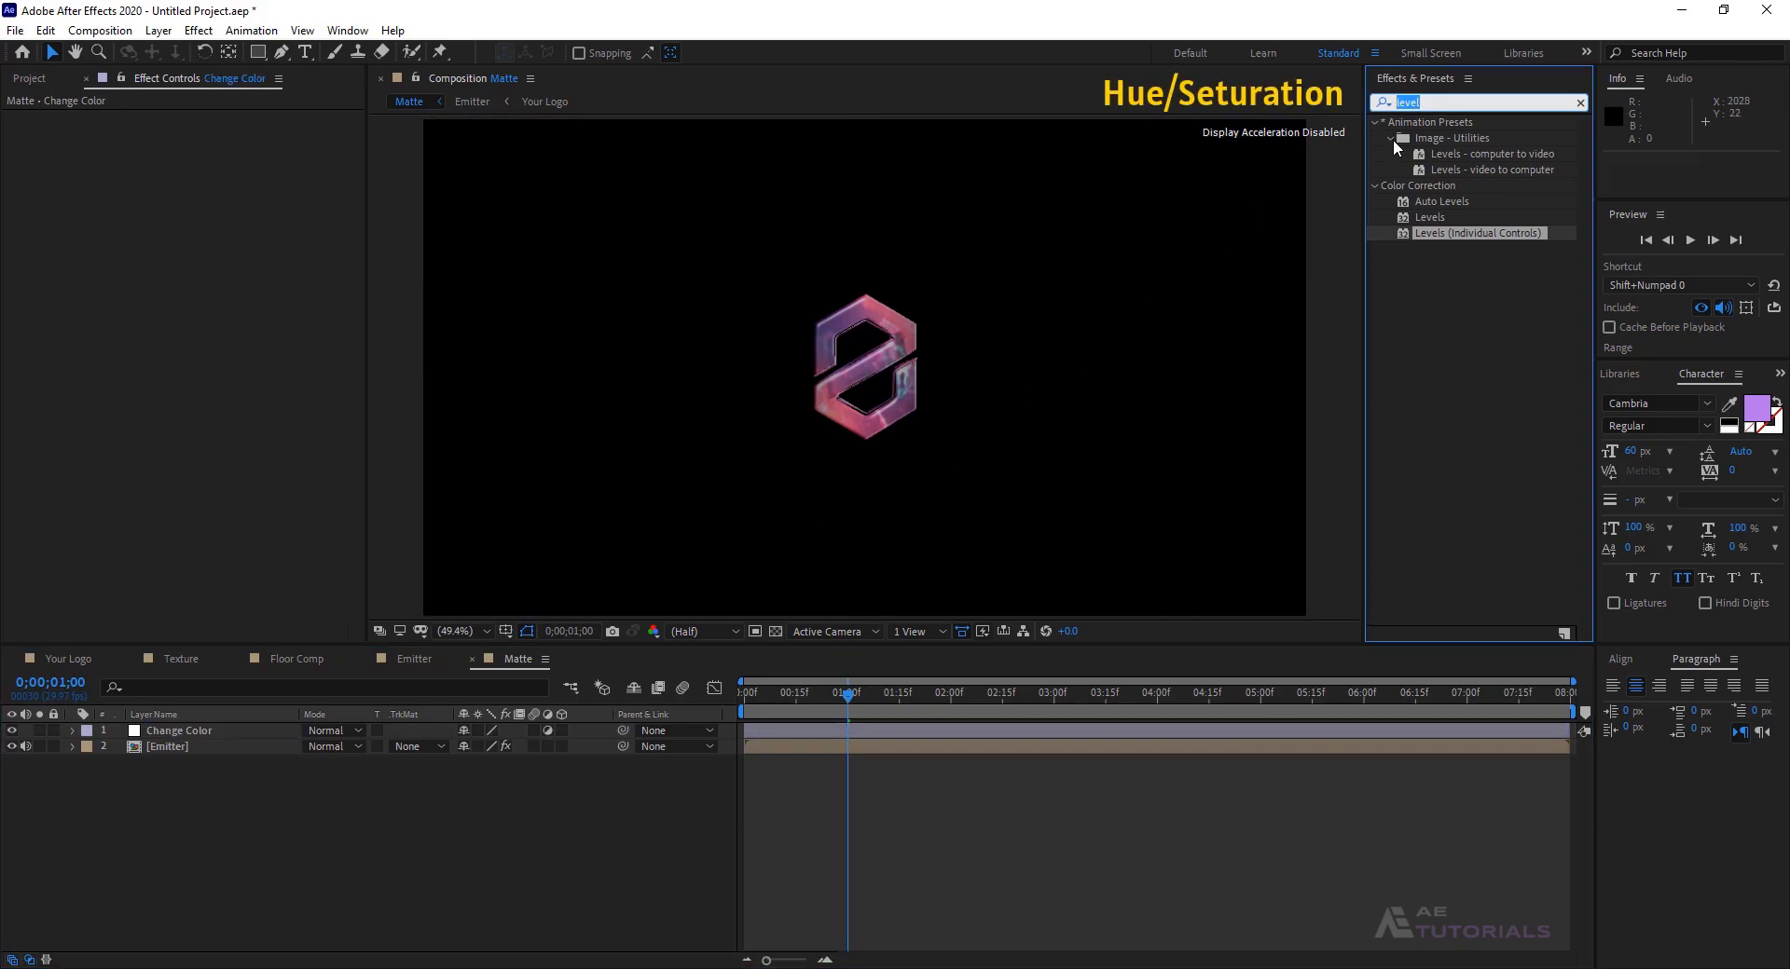
text(hue)
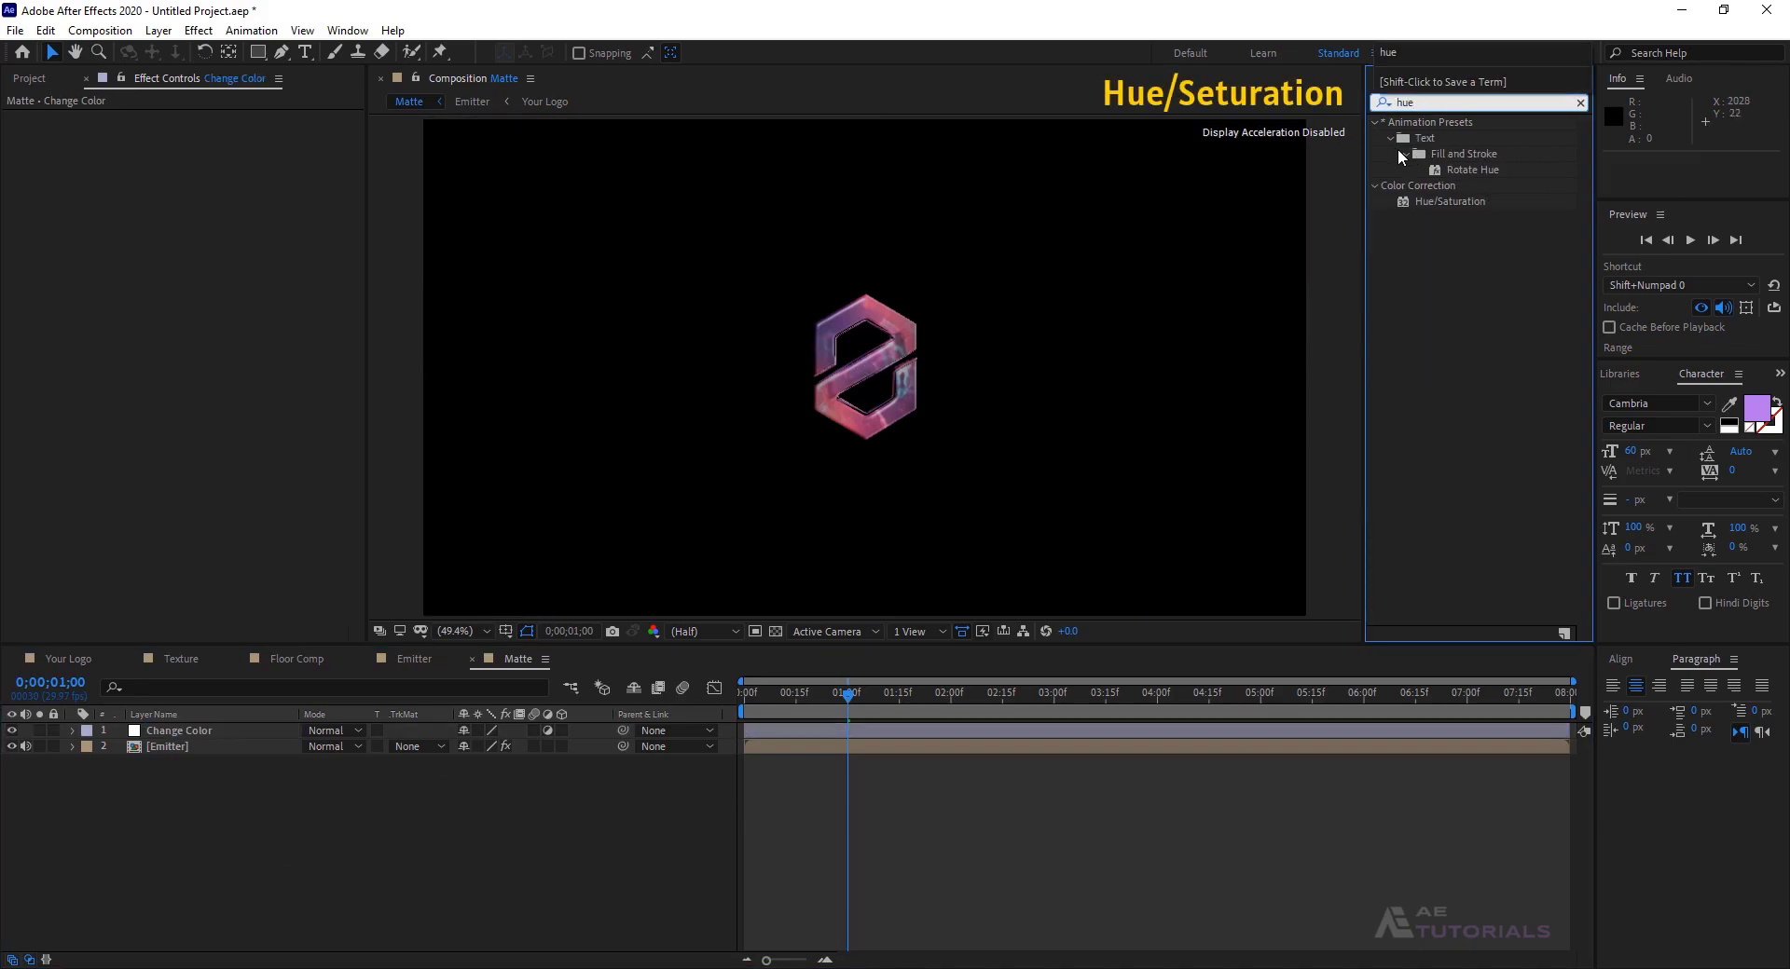
drag(1434, 201, 658, 496)
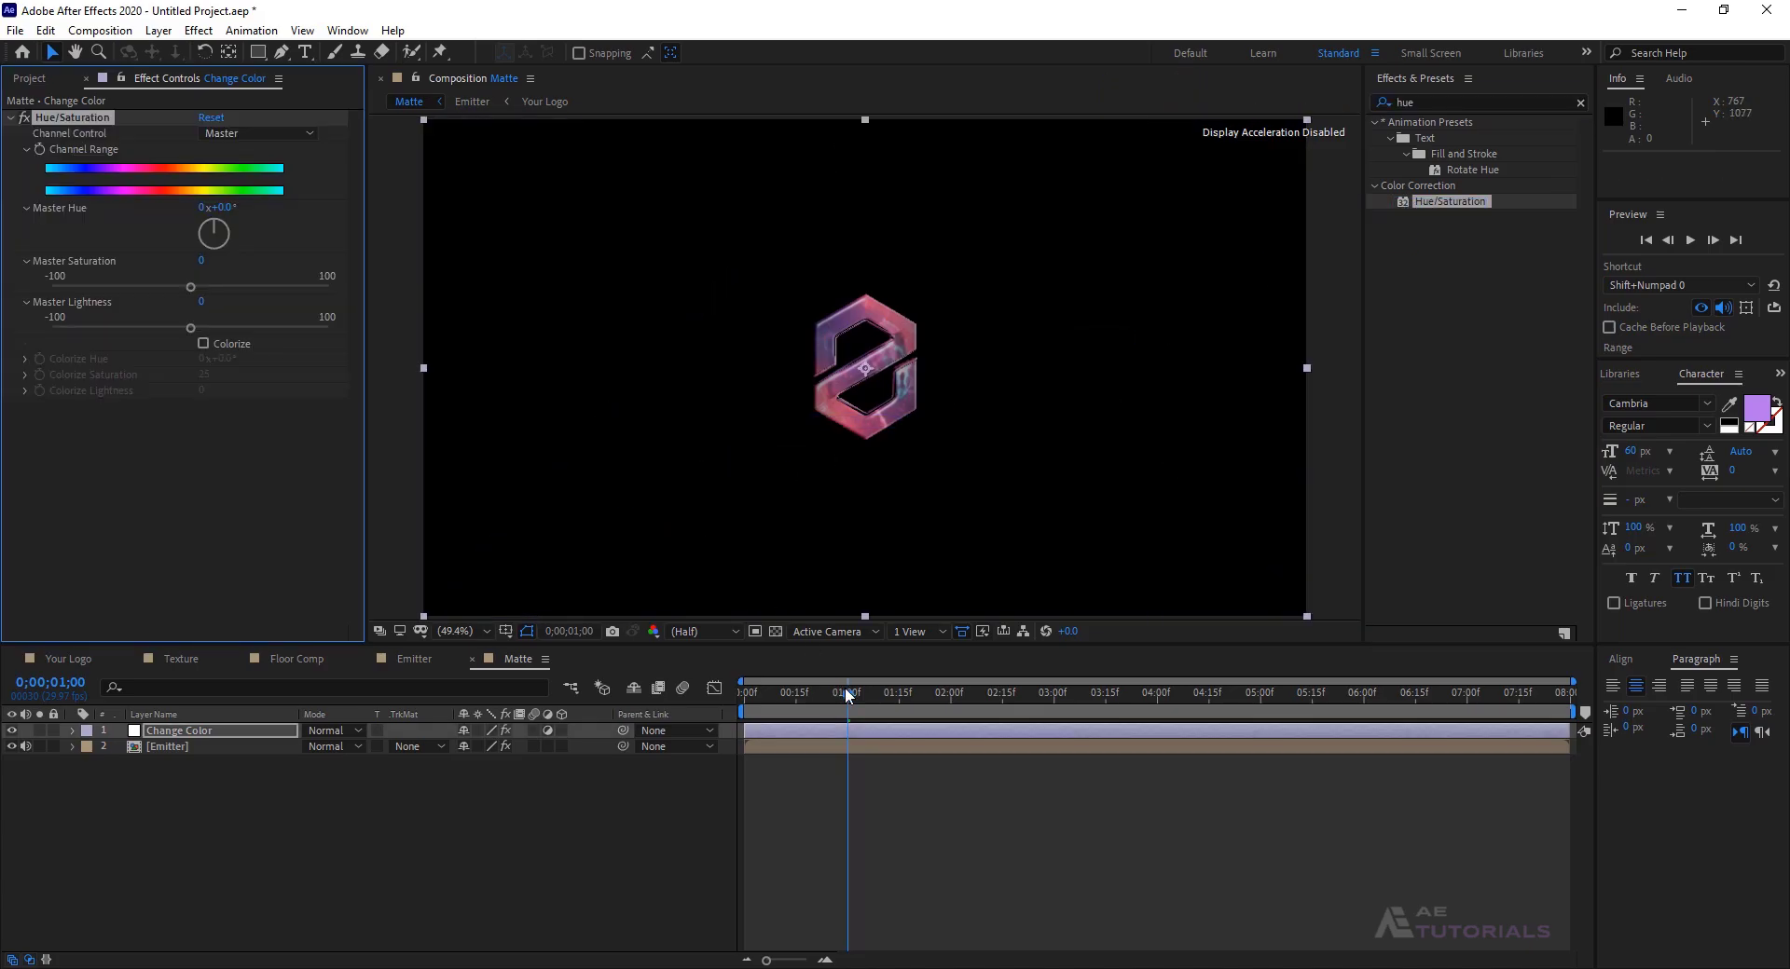
- Try shifting the Change Color layer's Master Hue at 3 seconds and undo the shift
drag(844, 689, 1055, 716)
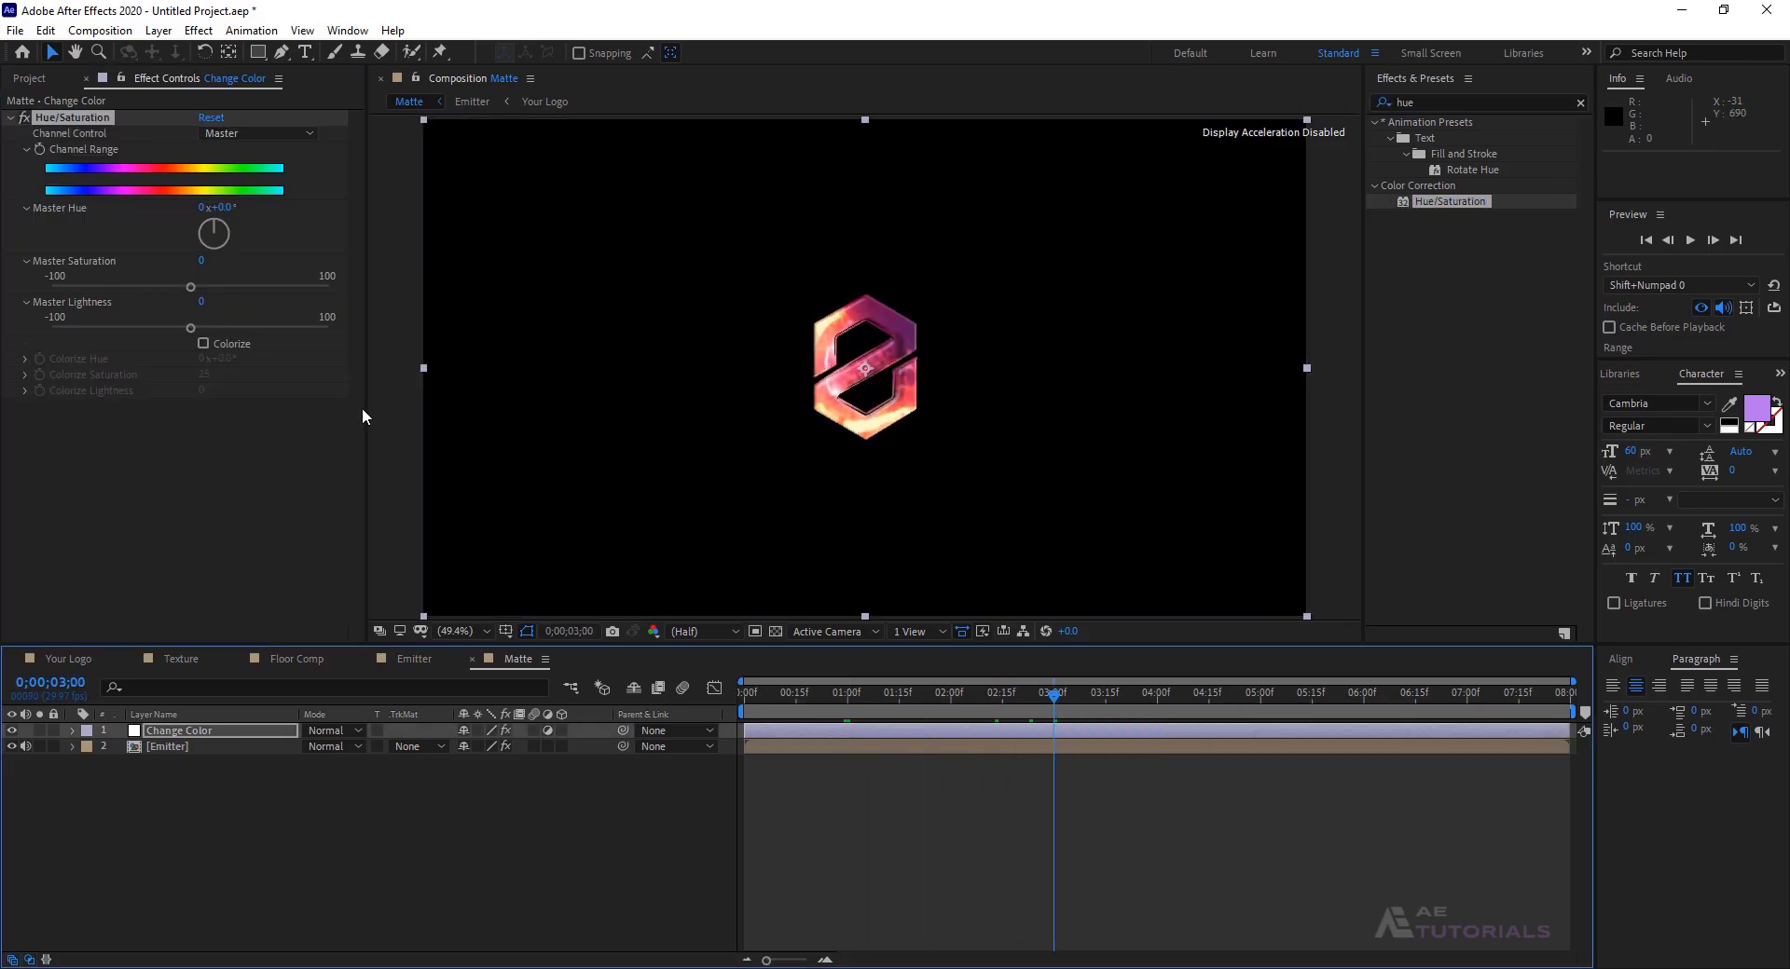
drag(230, 207, 129, 203)
key(ctrl+z)
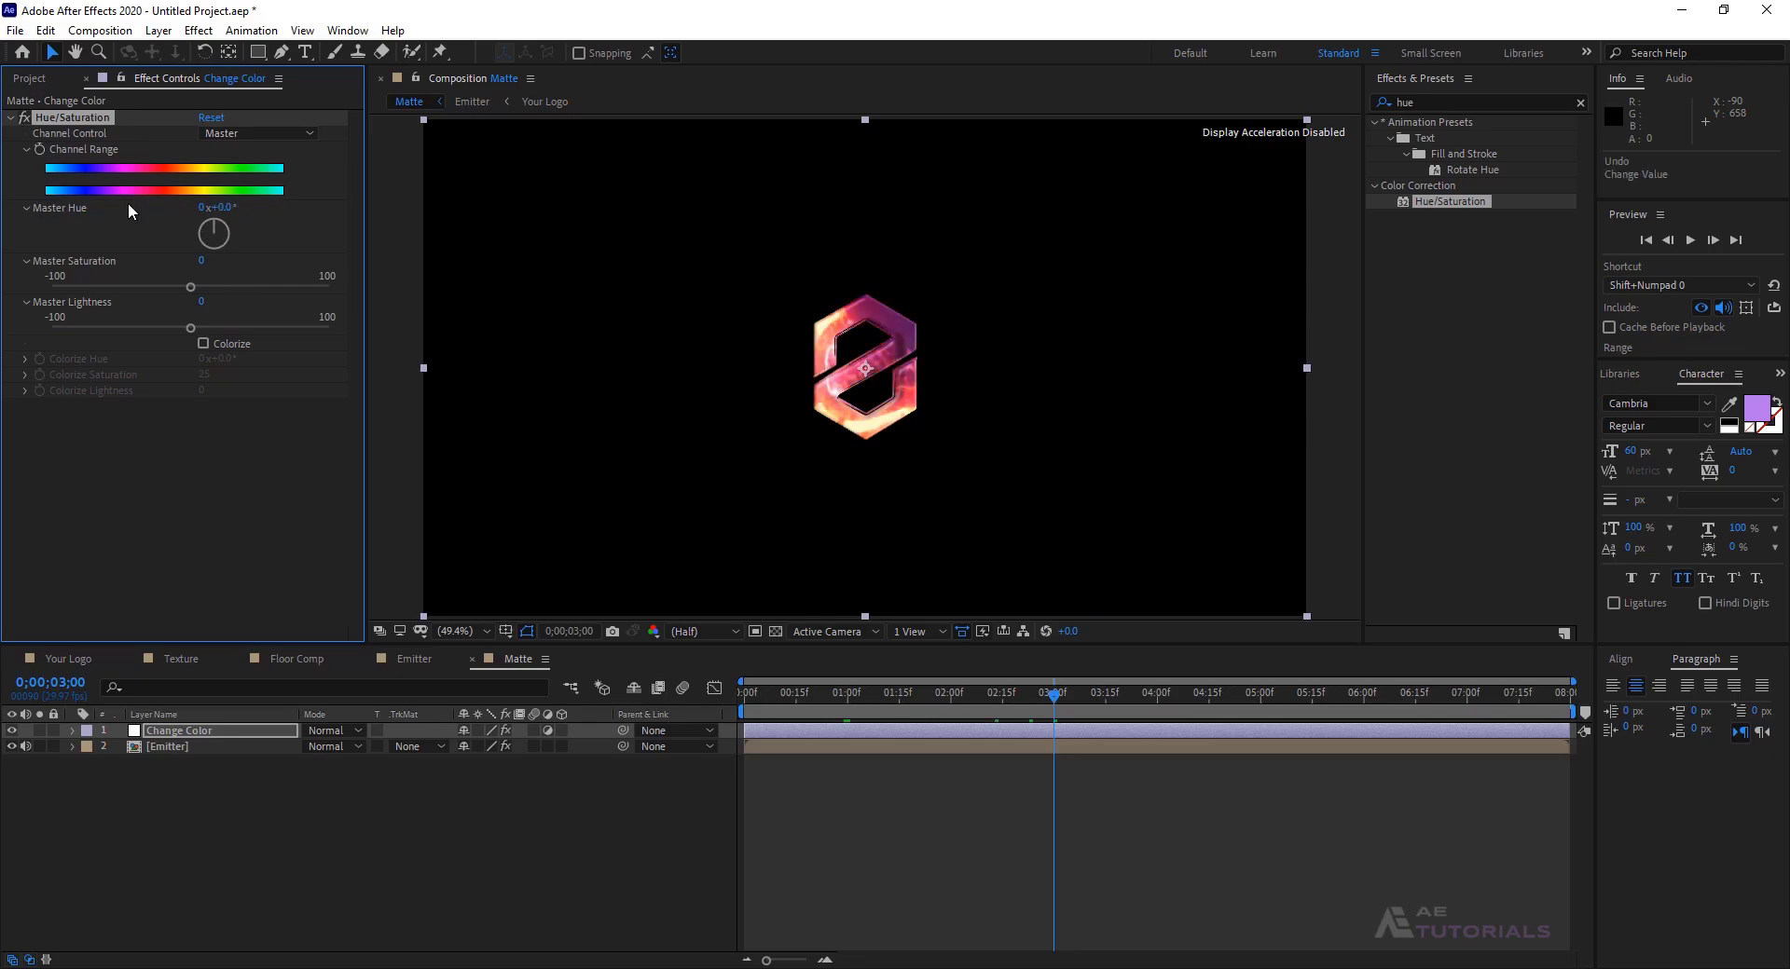
- Set the Emitter layer's vertical position to 520 and lock both the Change Color and Emitter layers
click(53, 731)
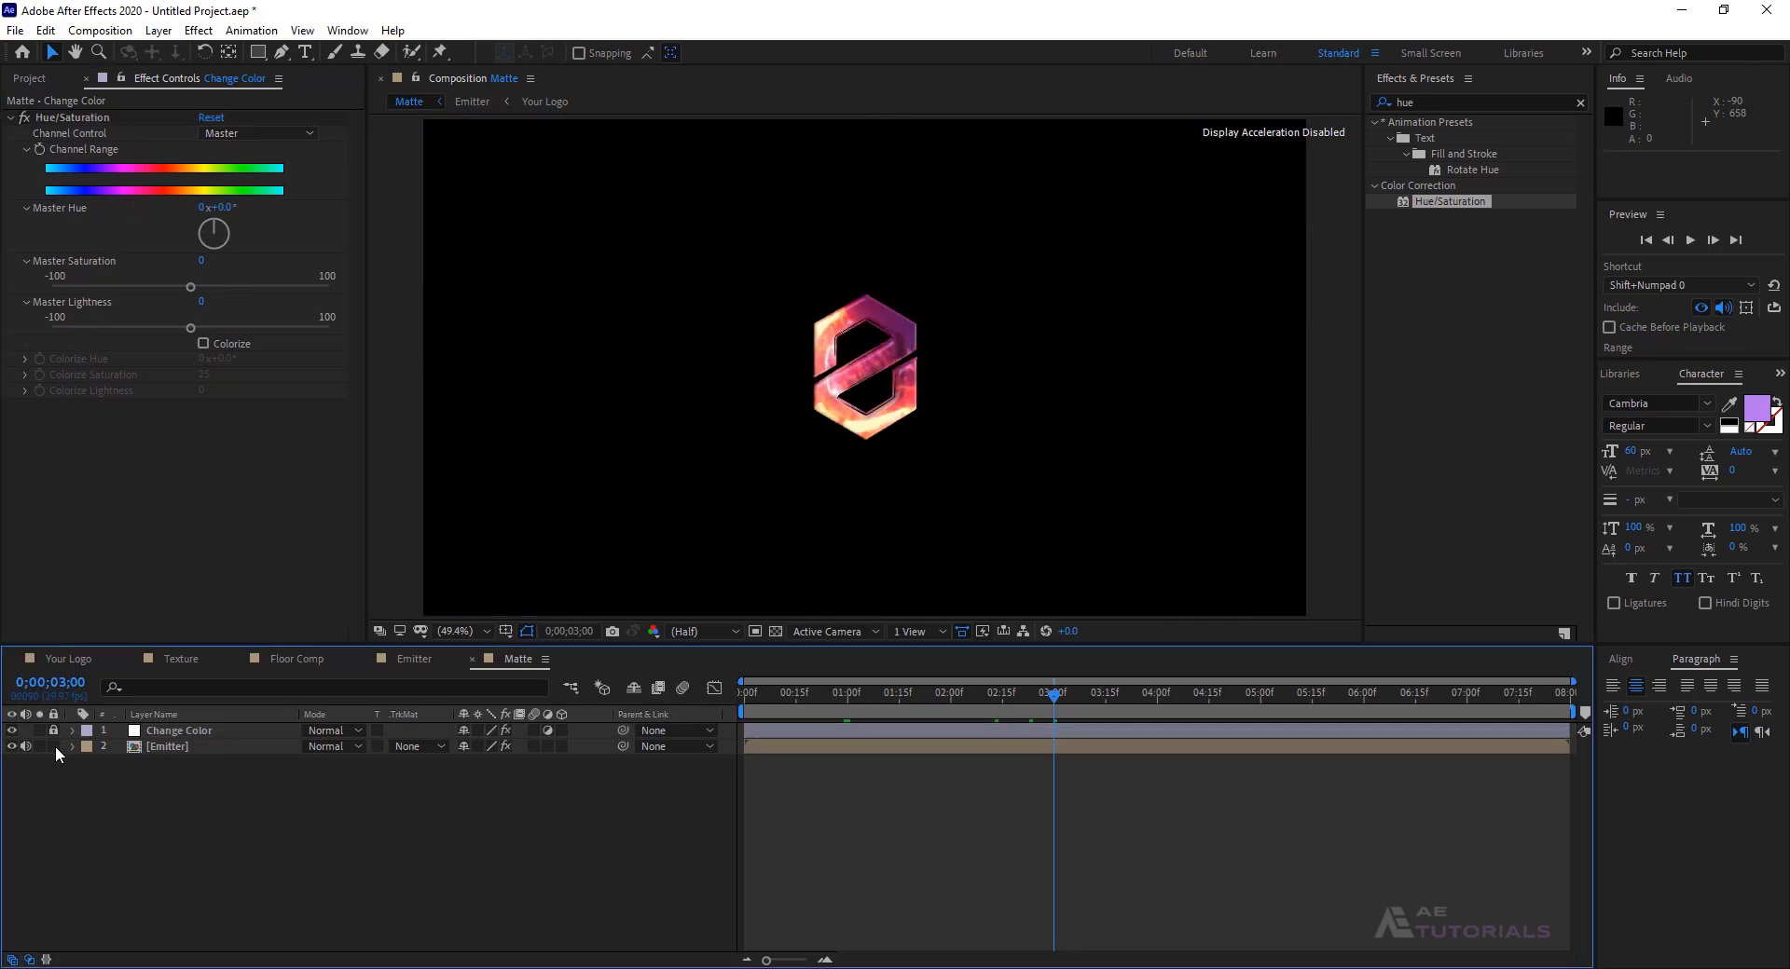
click(154, 745)
key(p)
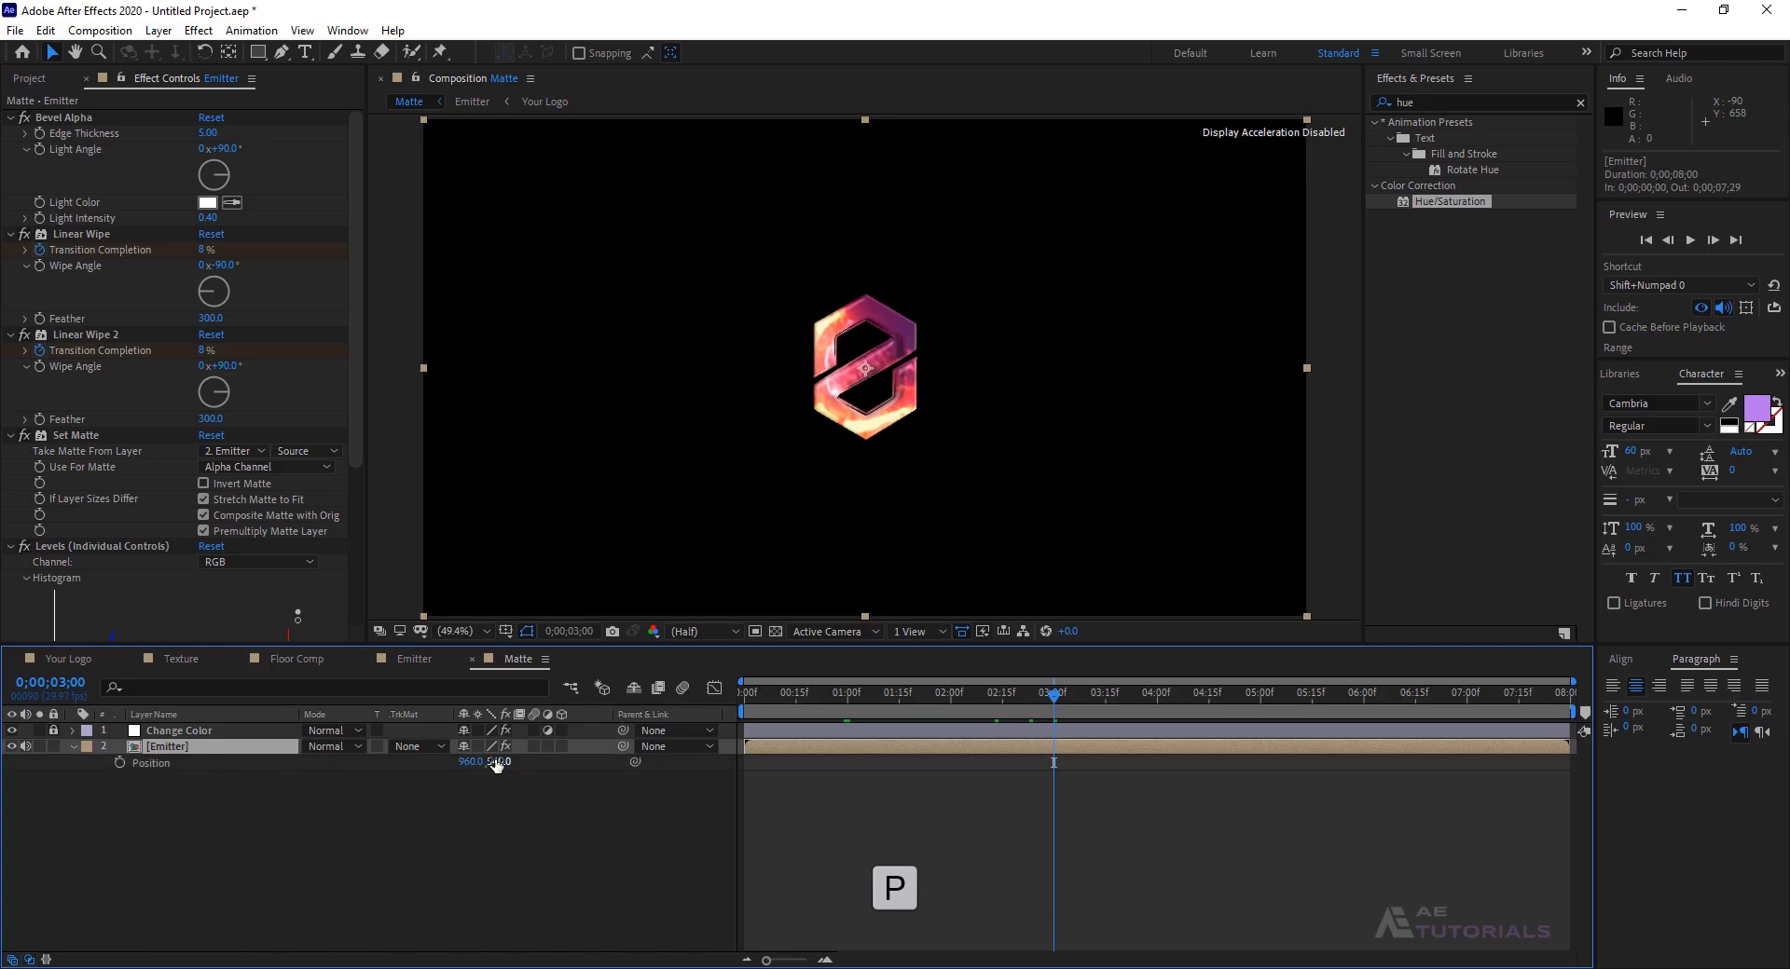
click(501, 763)
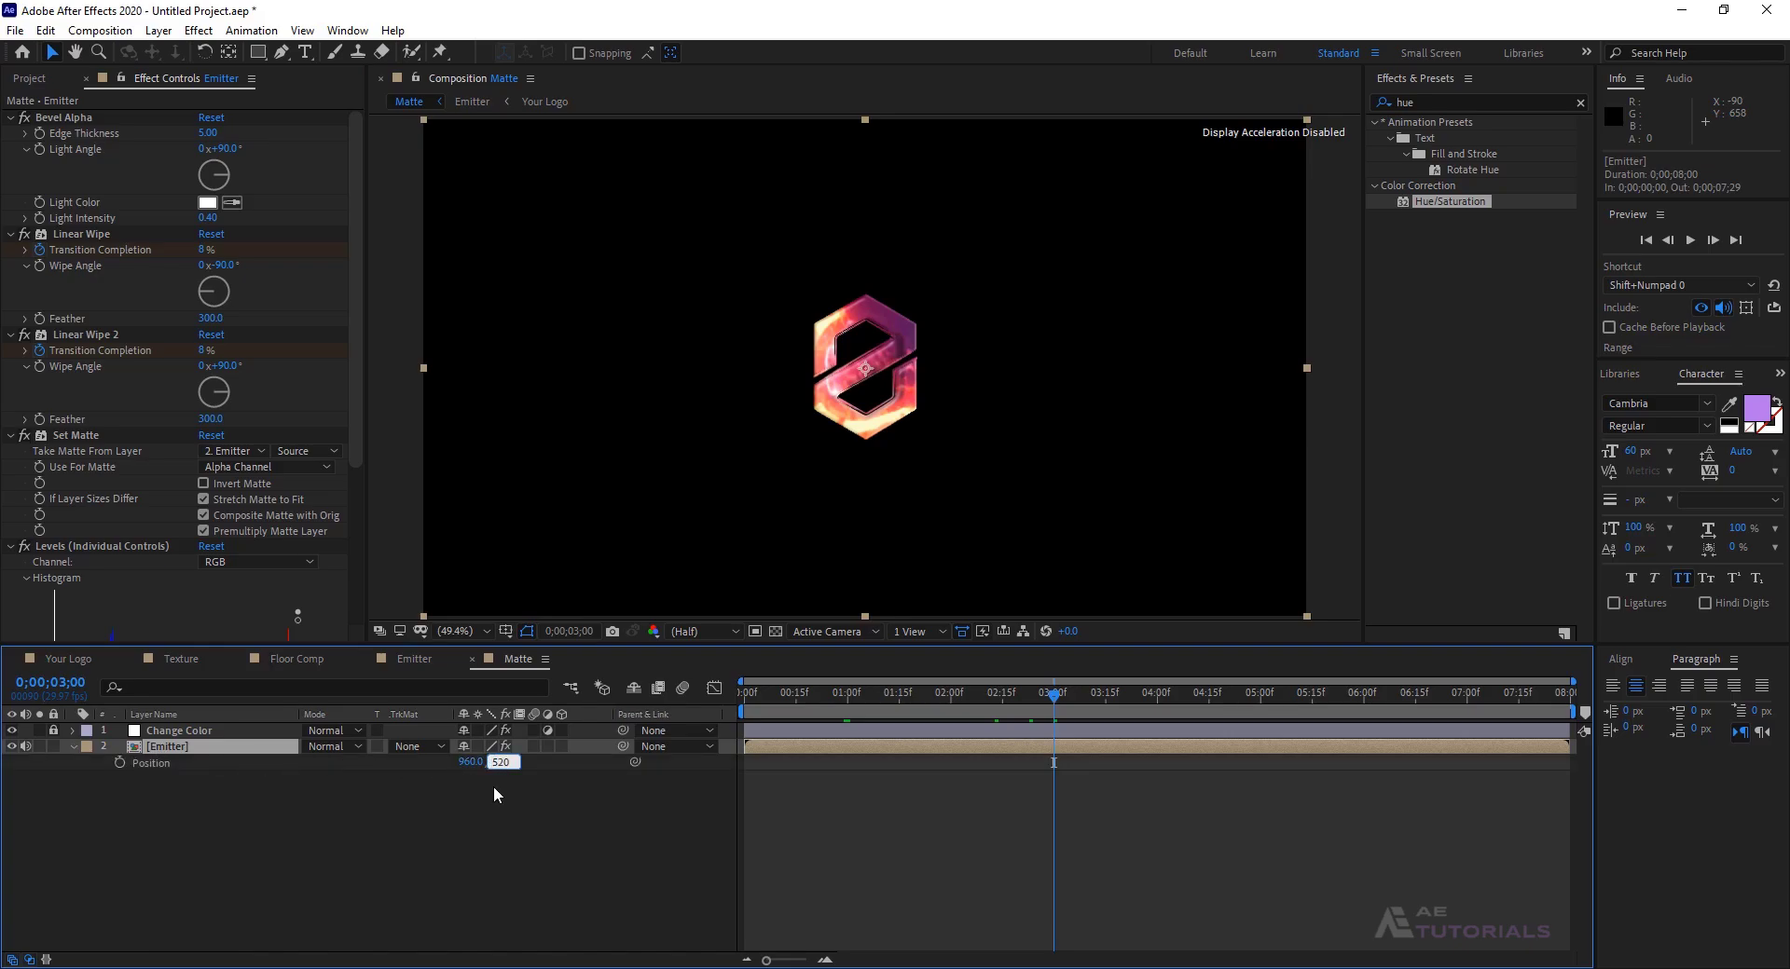
key(Return)
click(72, 747)
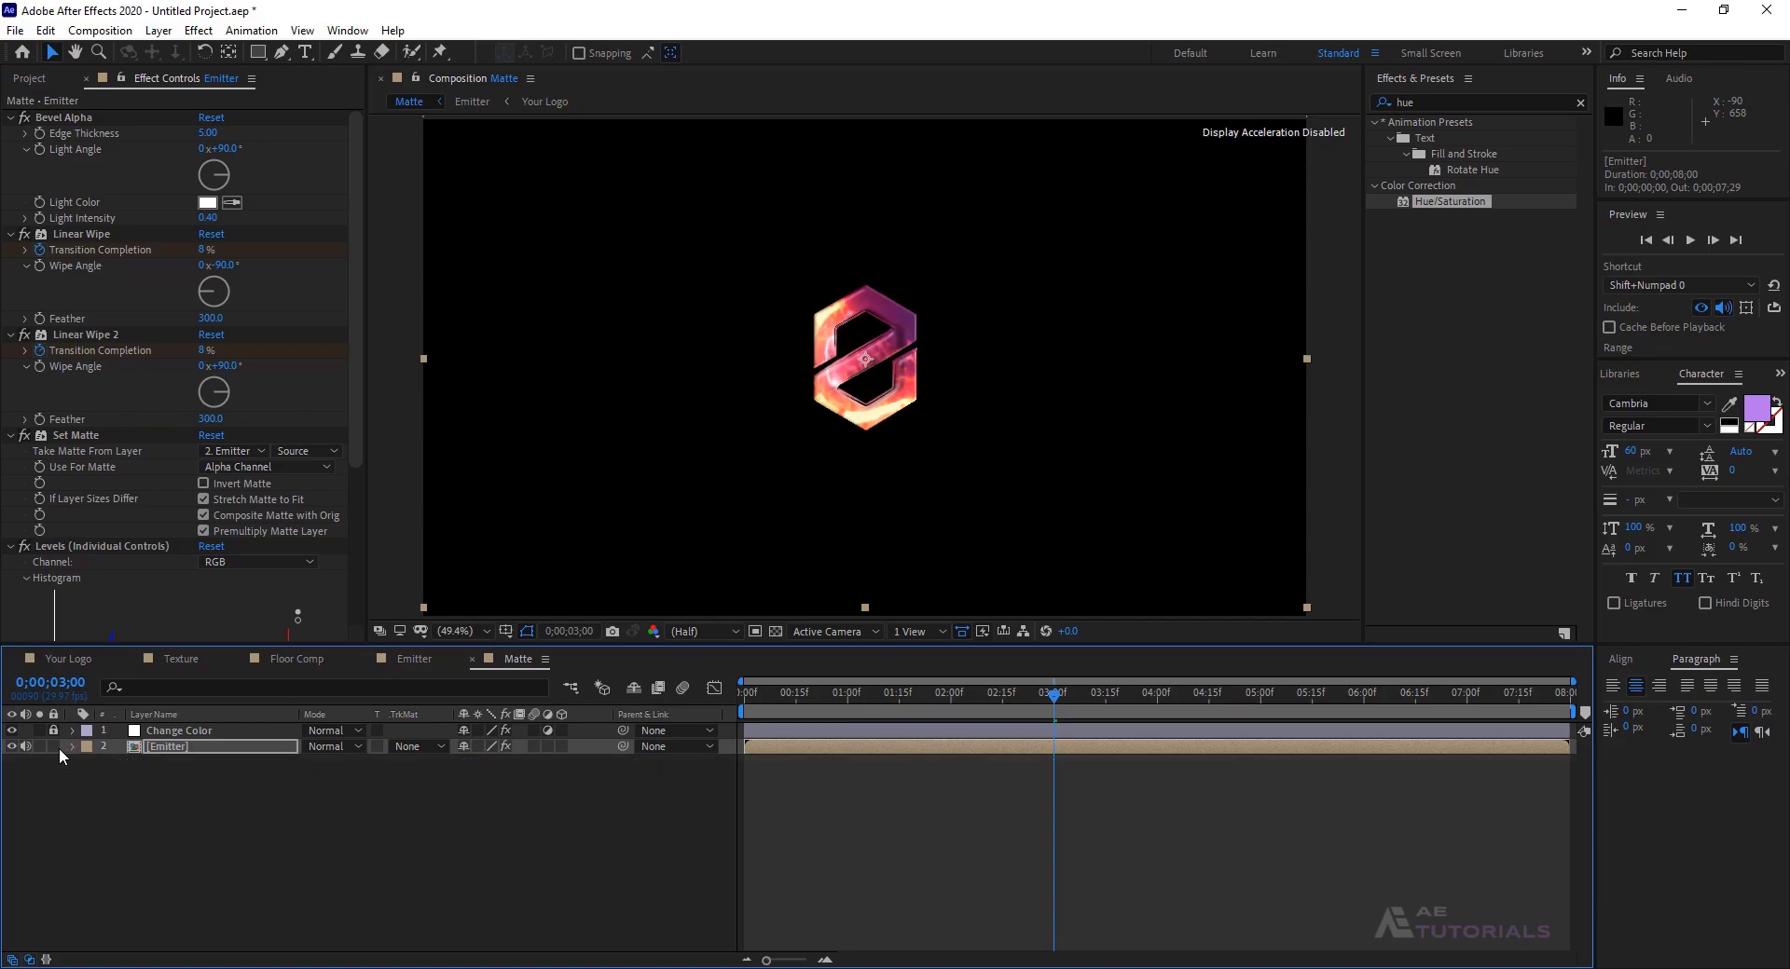
click(56, 747)
- Create a 1920 x 1080, 8-second composition named Main
click(29, 79)
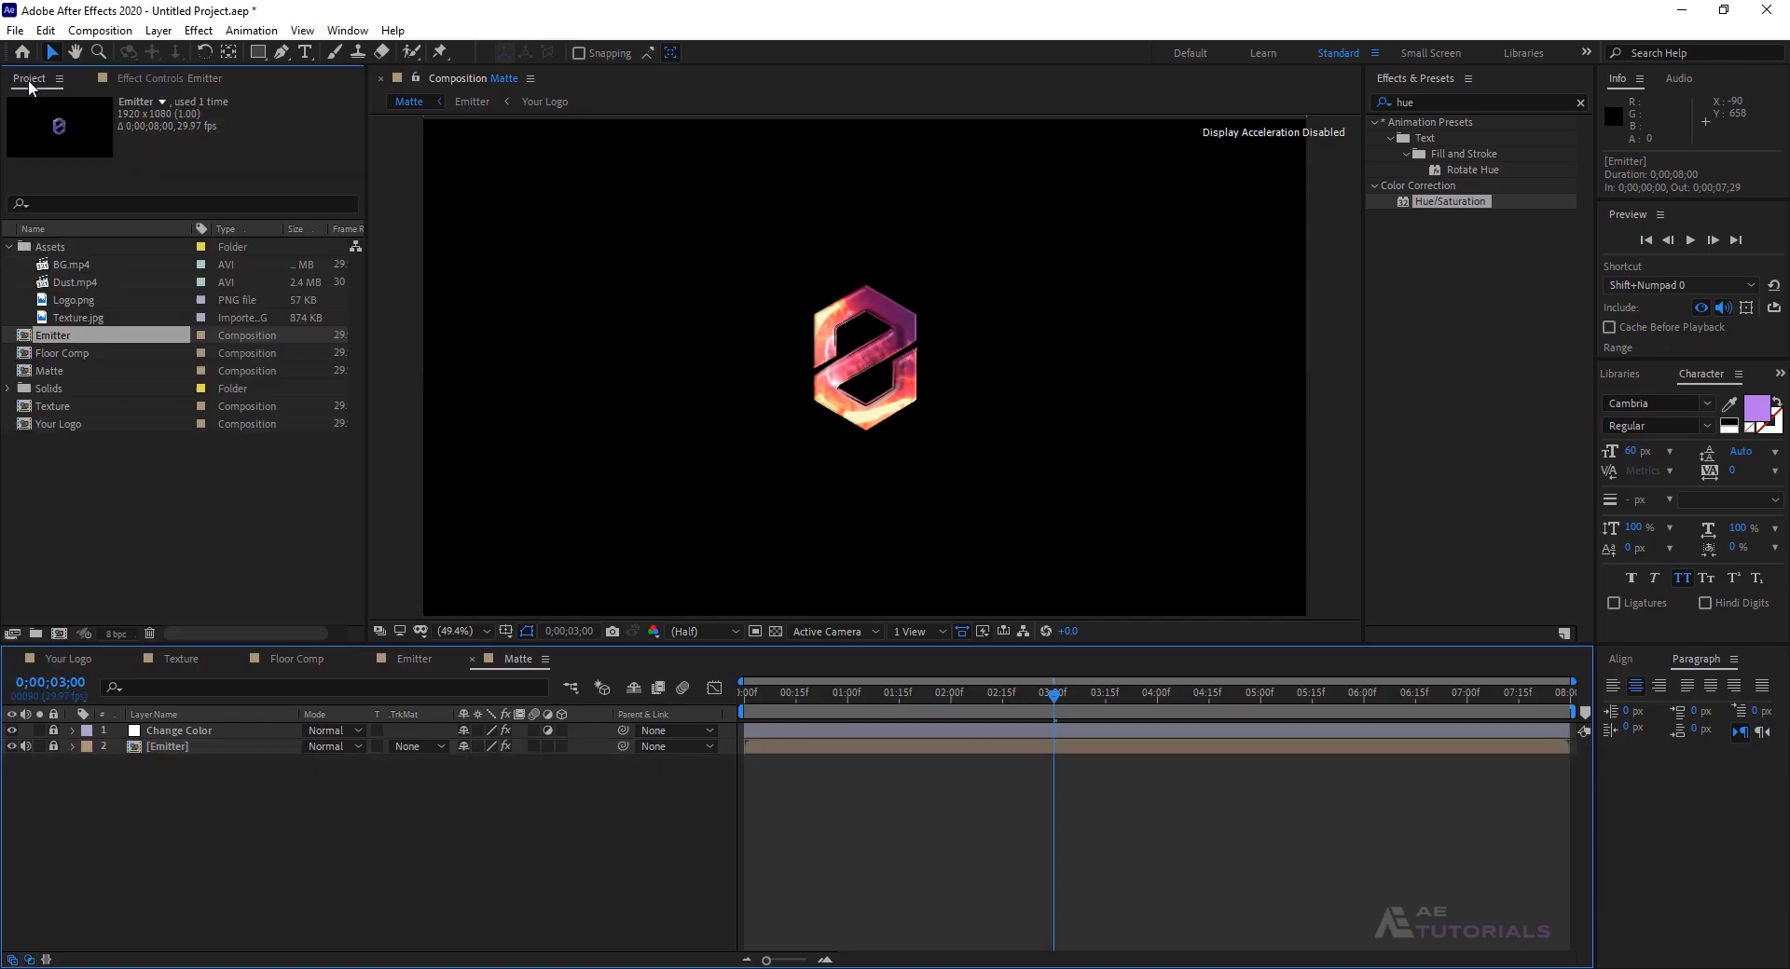
click(87, 490)
click(58, 634)
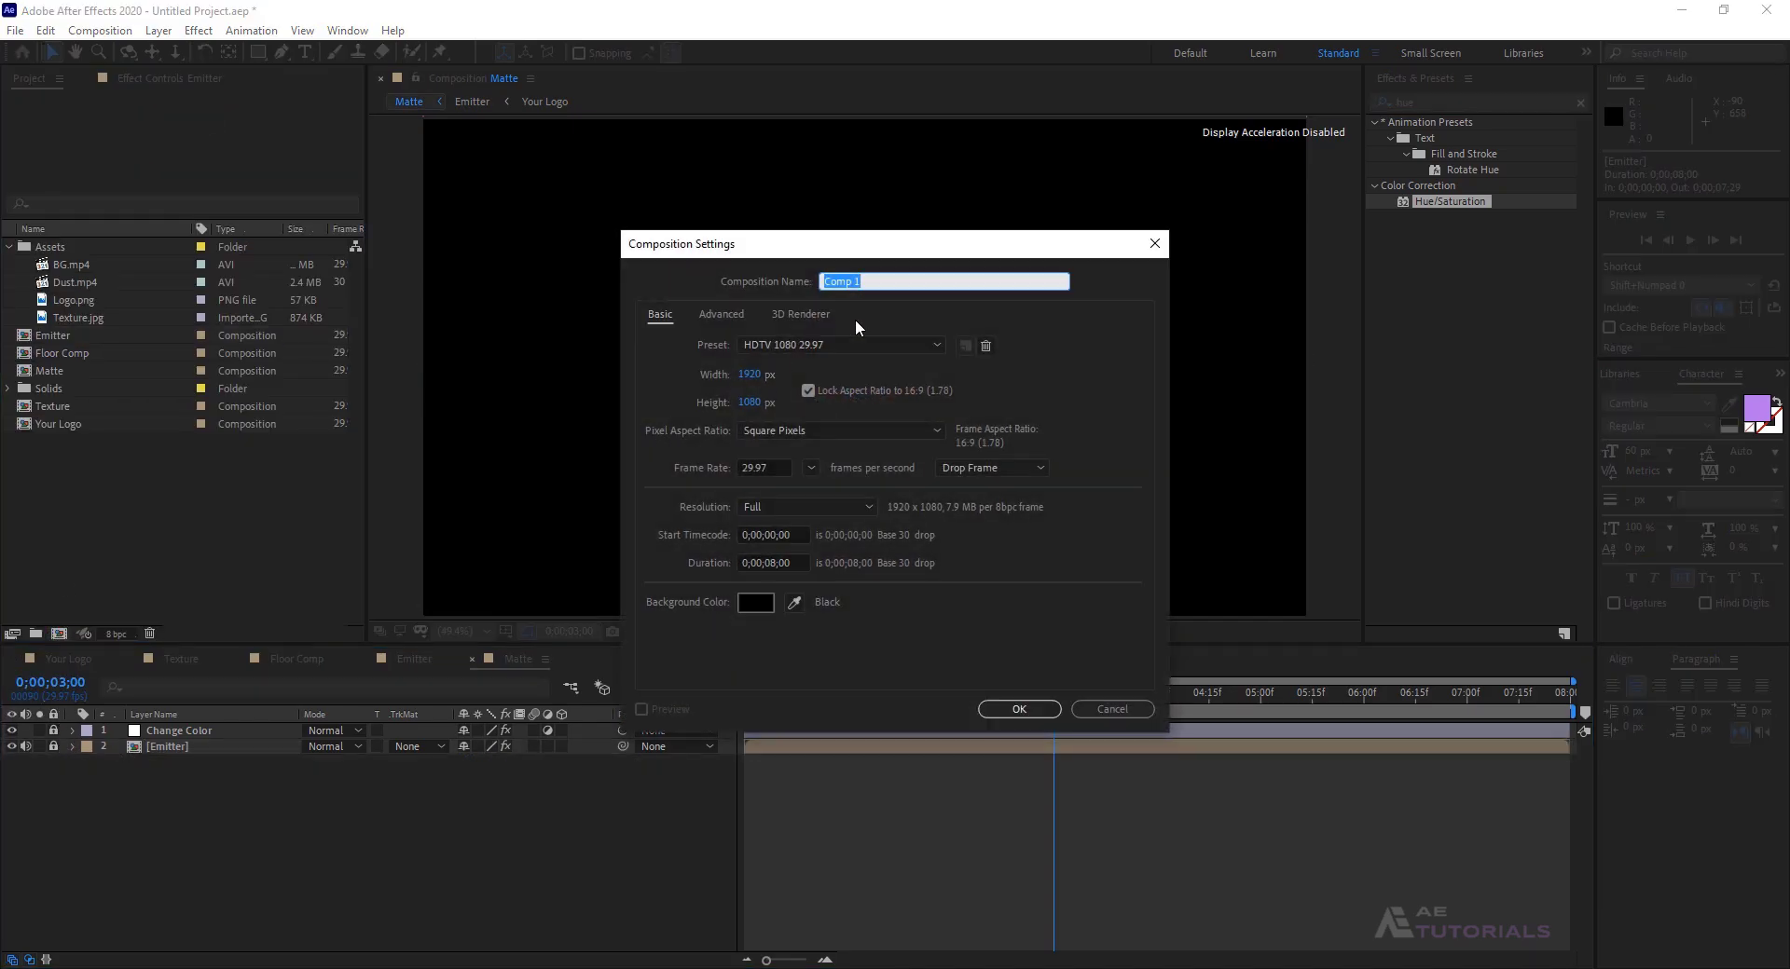
click(1000, 710)
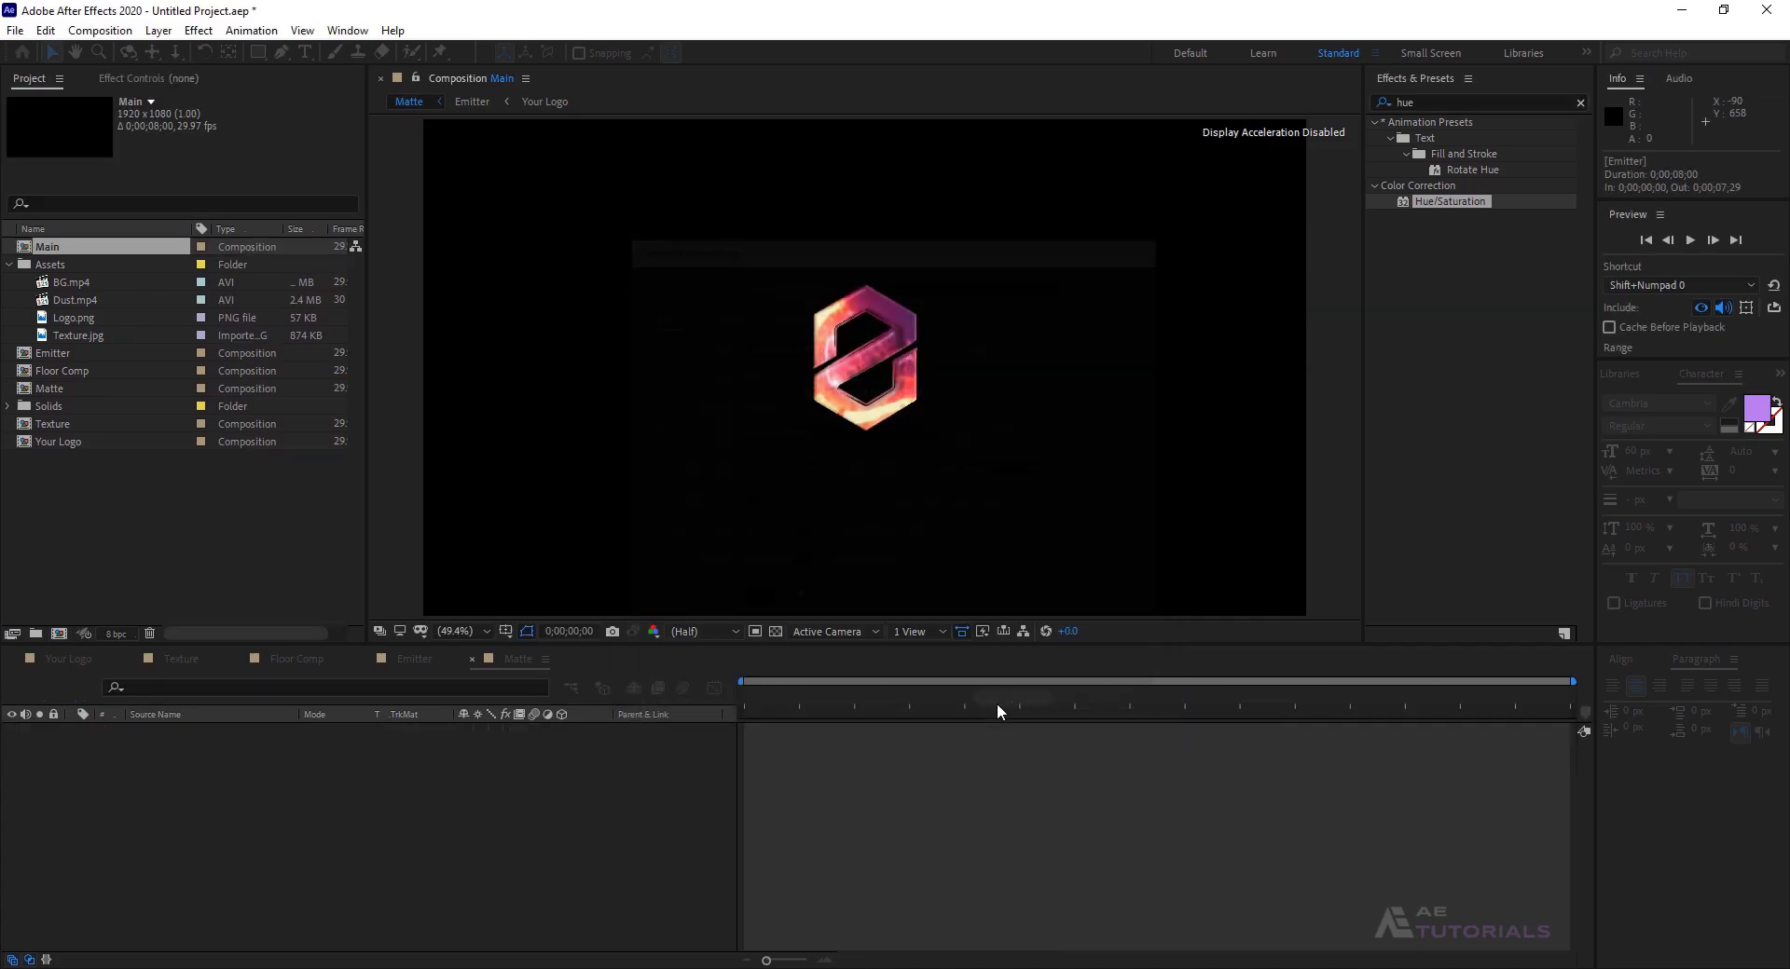
right_click(254, 805)
mouse_move(373, 603)
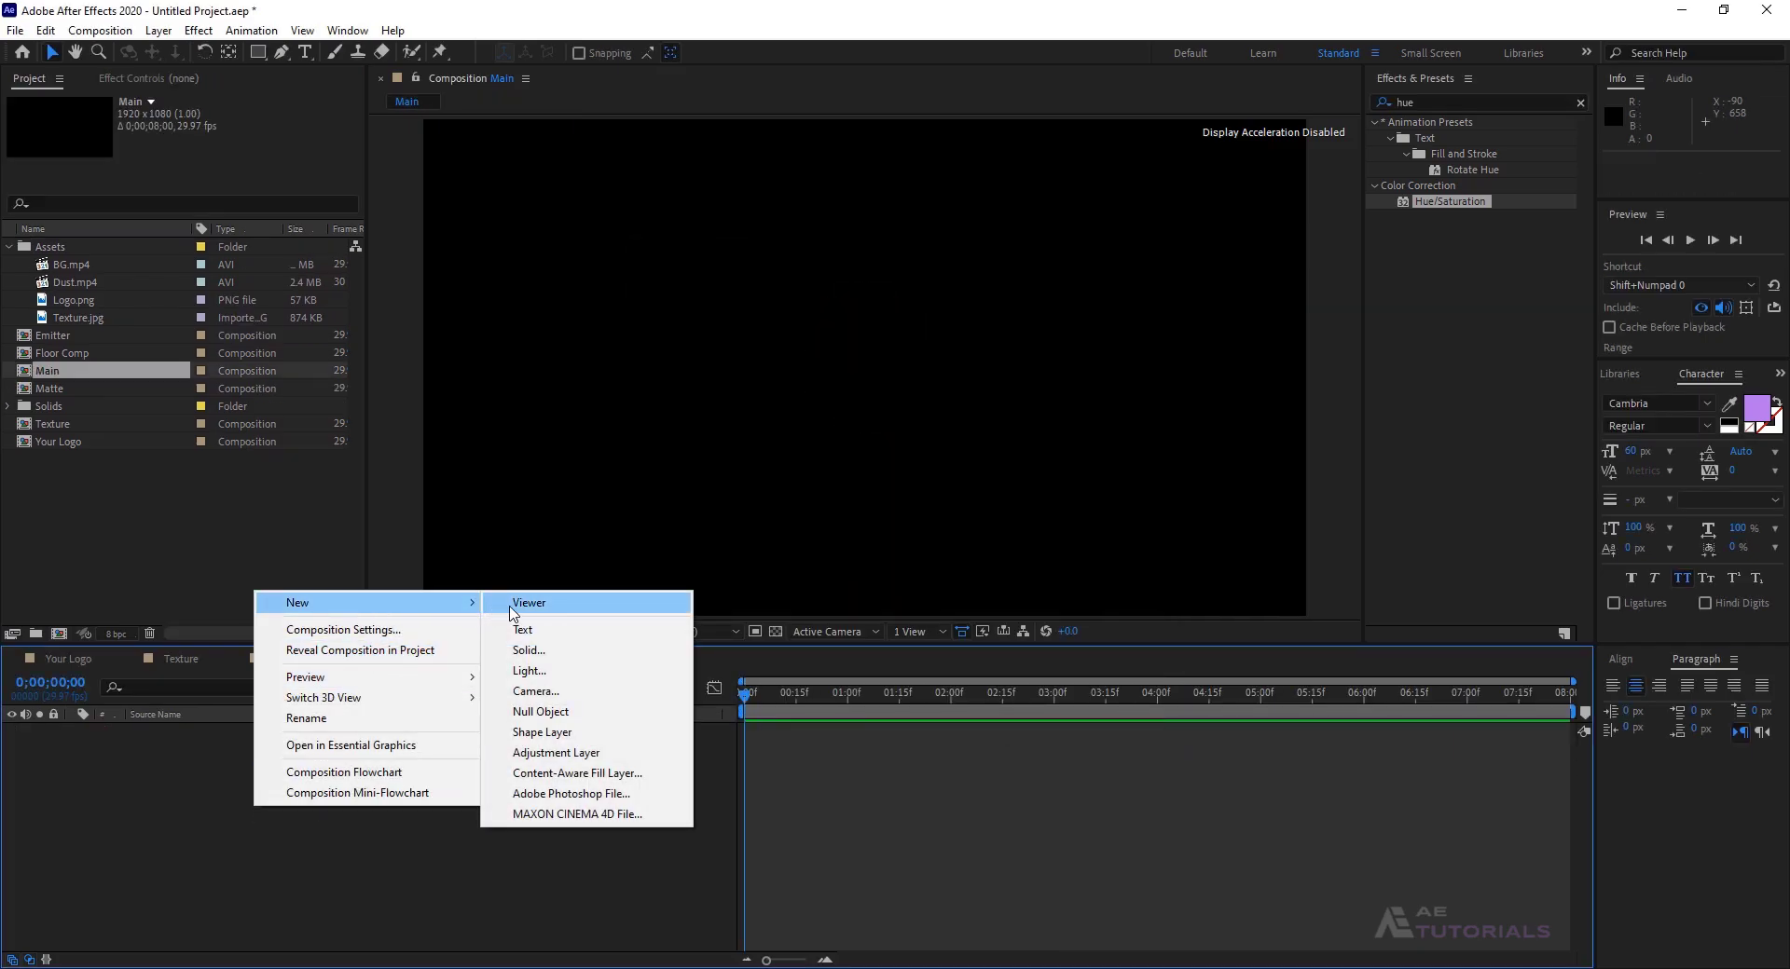
click(536, 650)
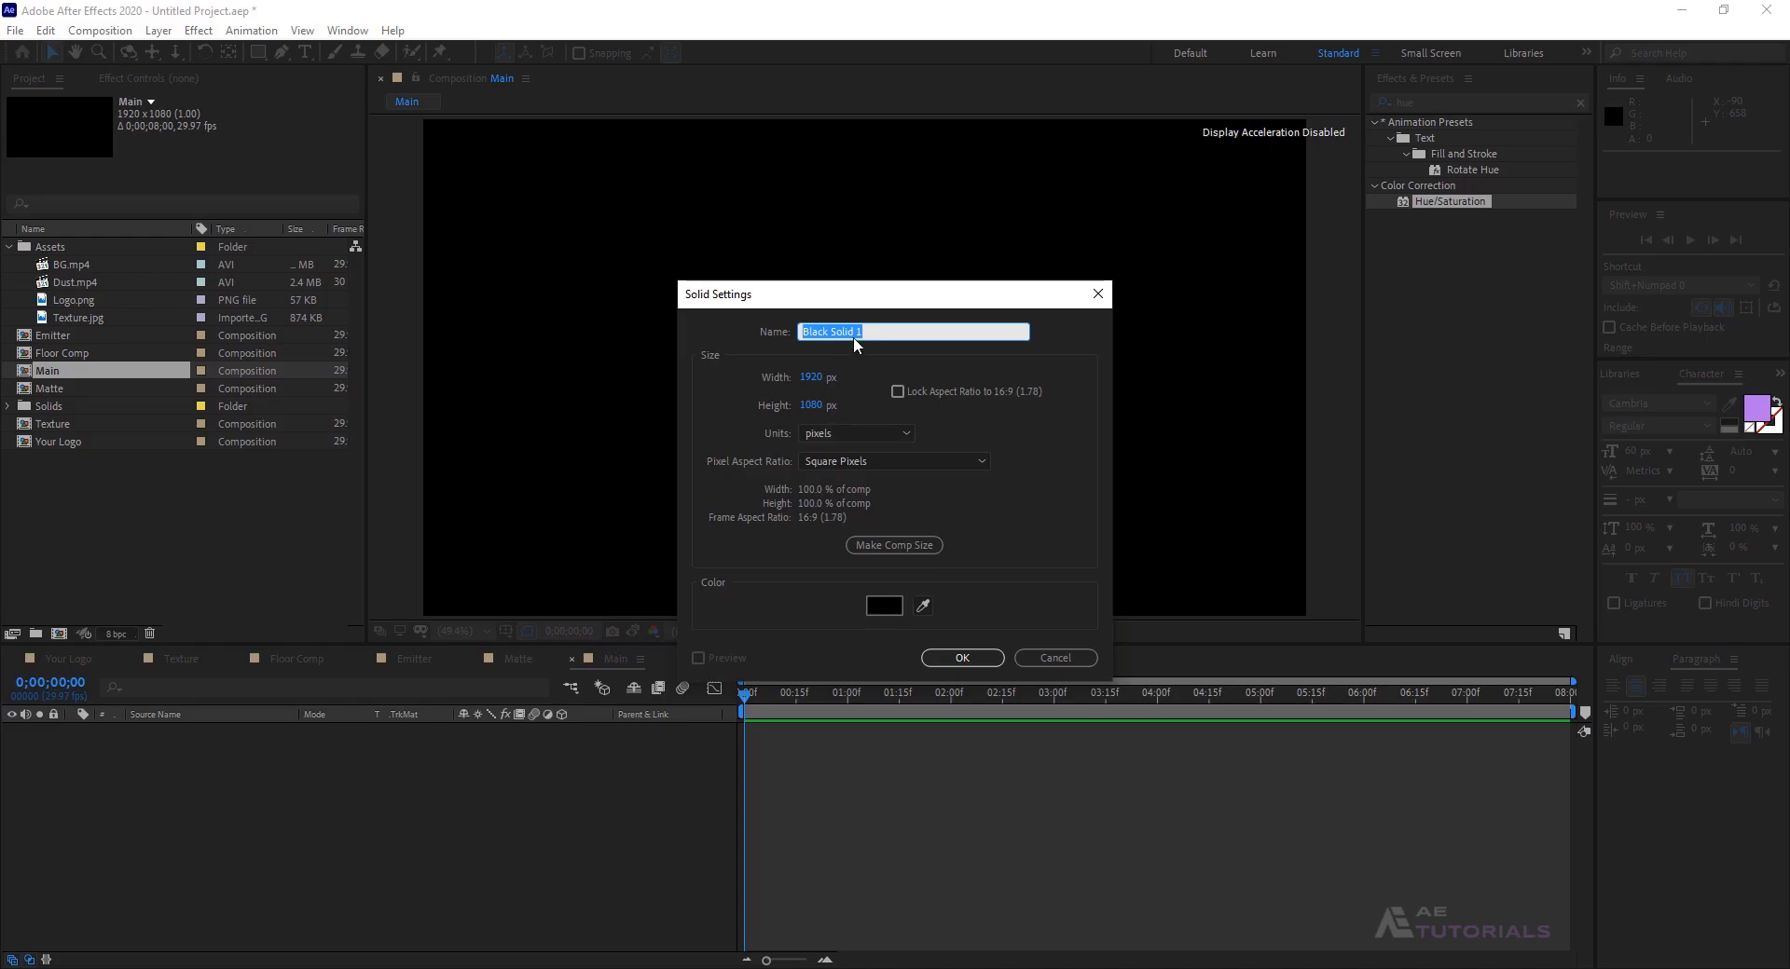
click(884, 606)
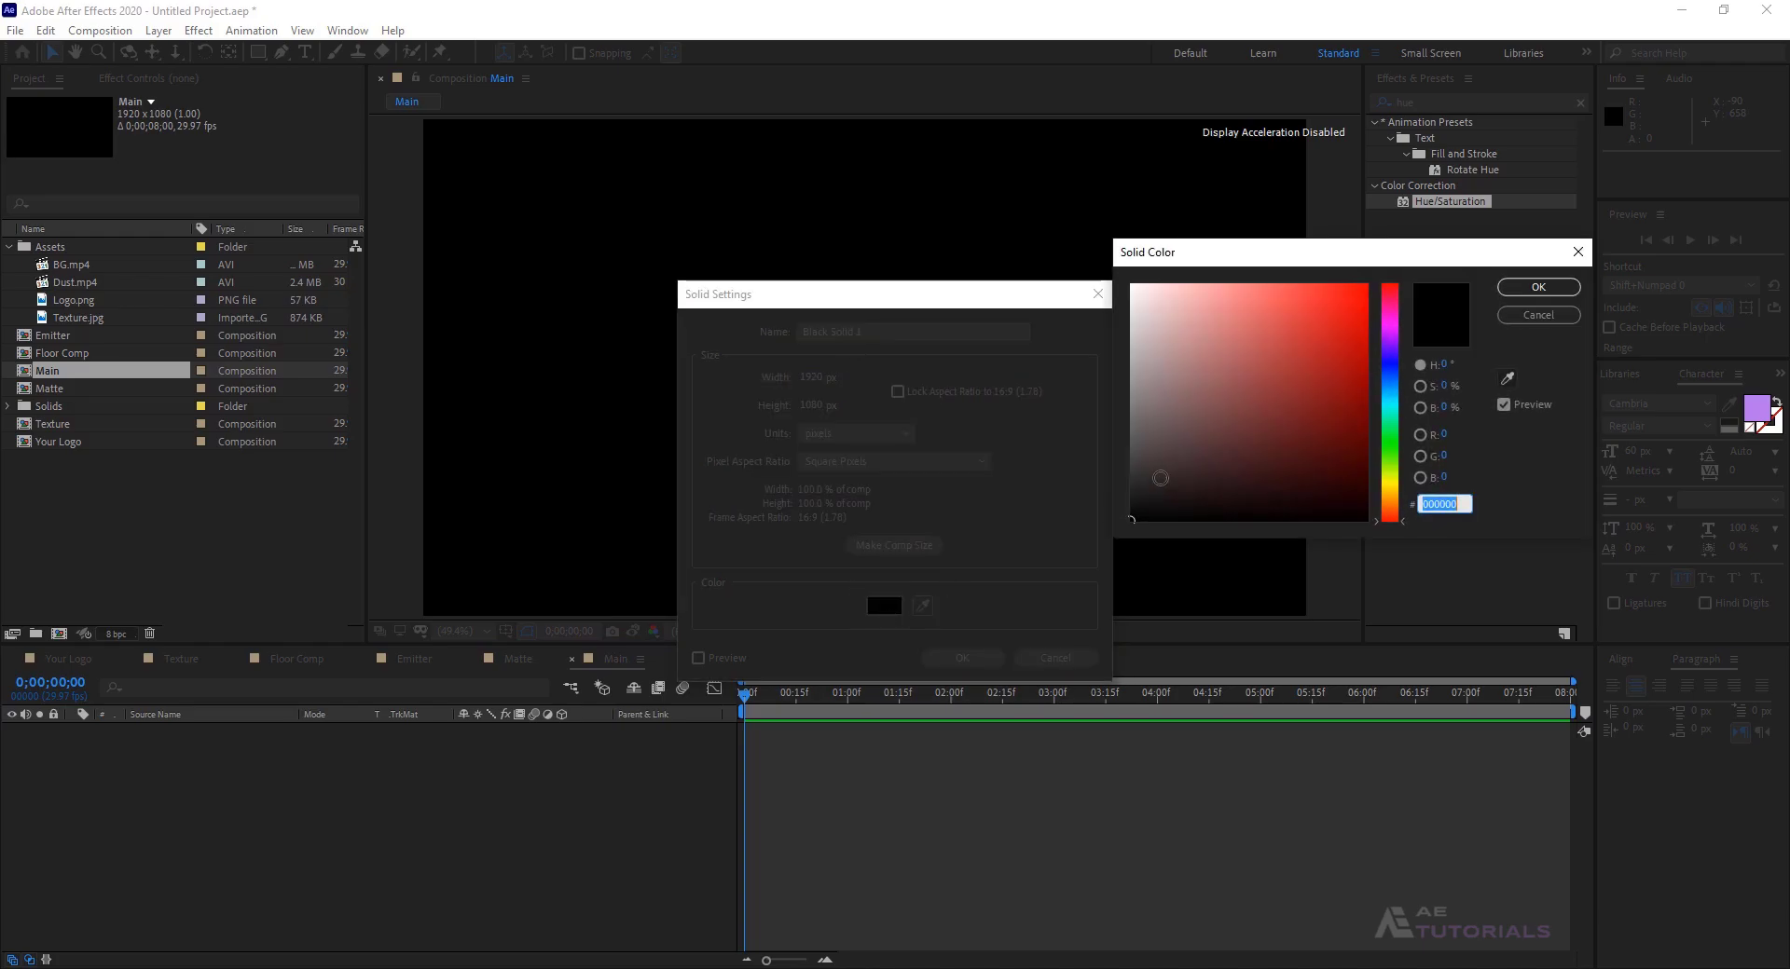
click(1539, 287)
click(962, 659)
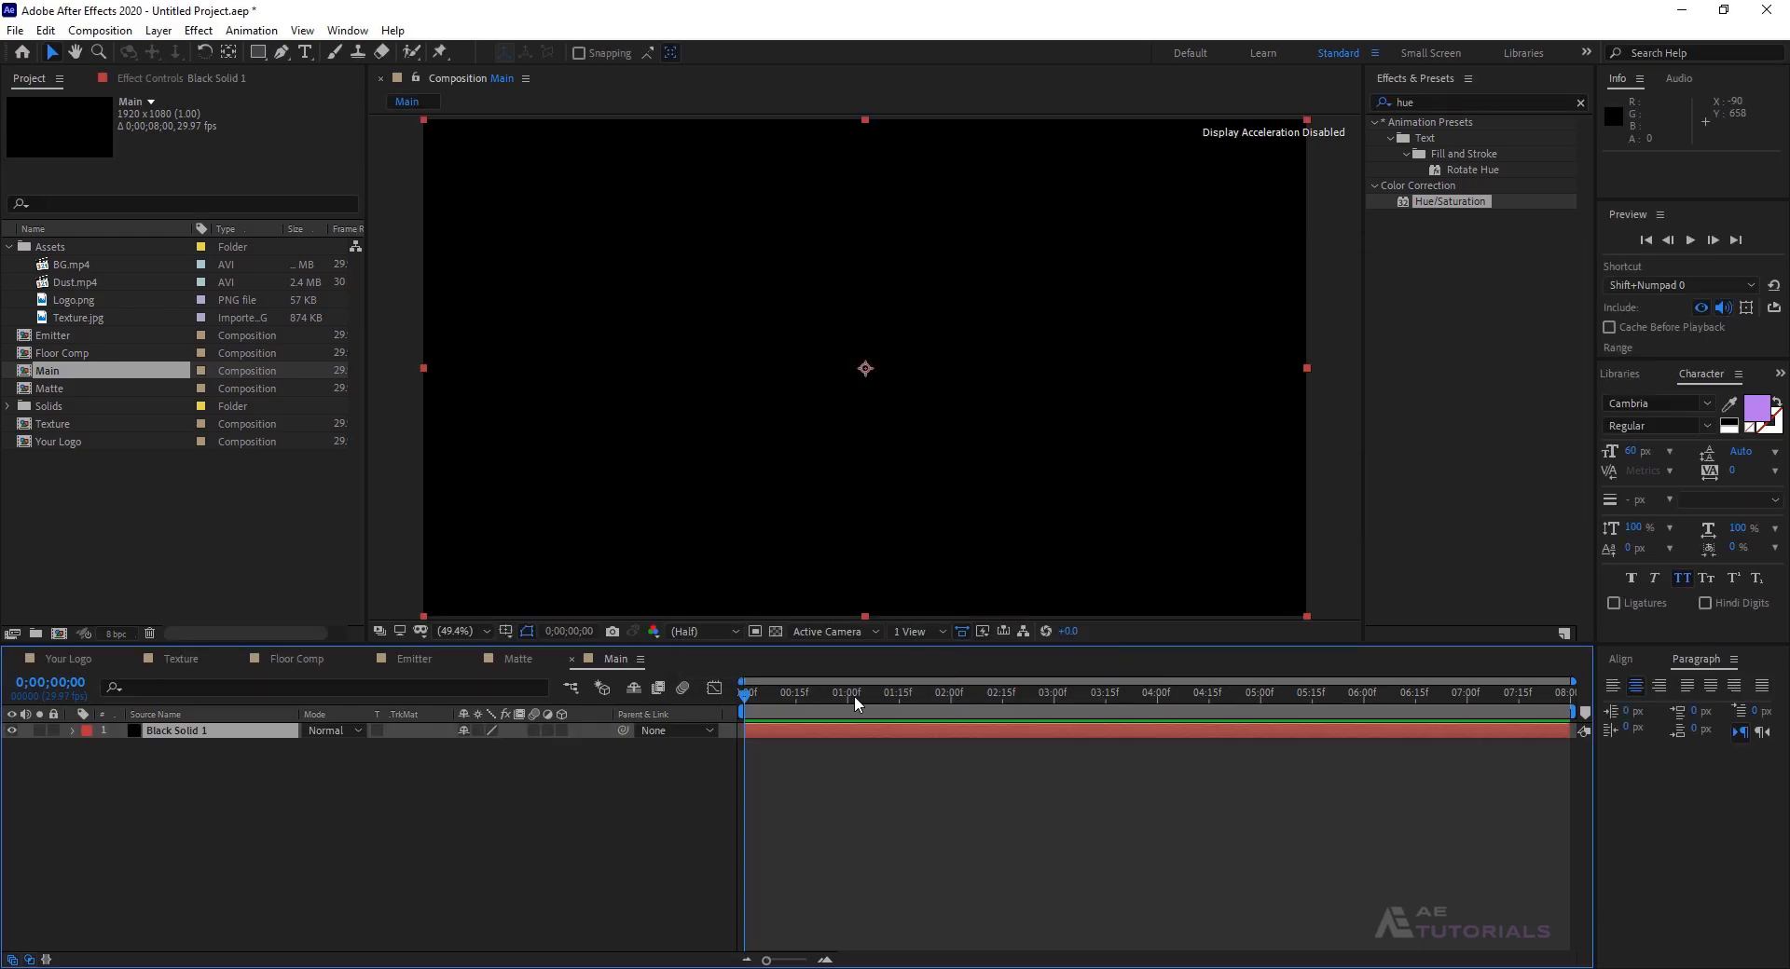
click(455, 860)
- Add the Matte composition above the black solid as a 3D layer and duplicate it
drag(49, 384, 188, 725)
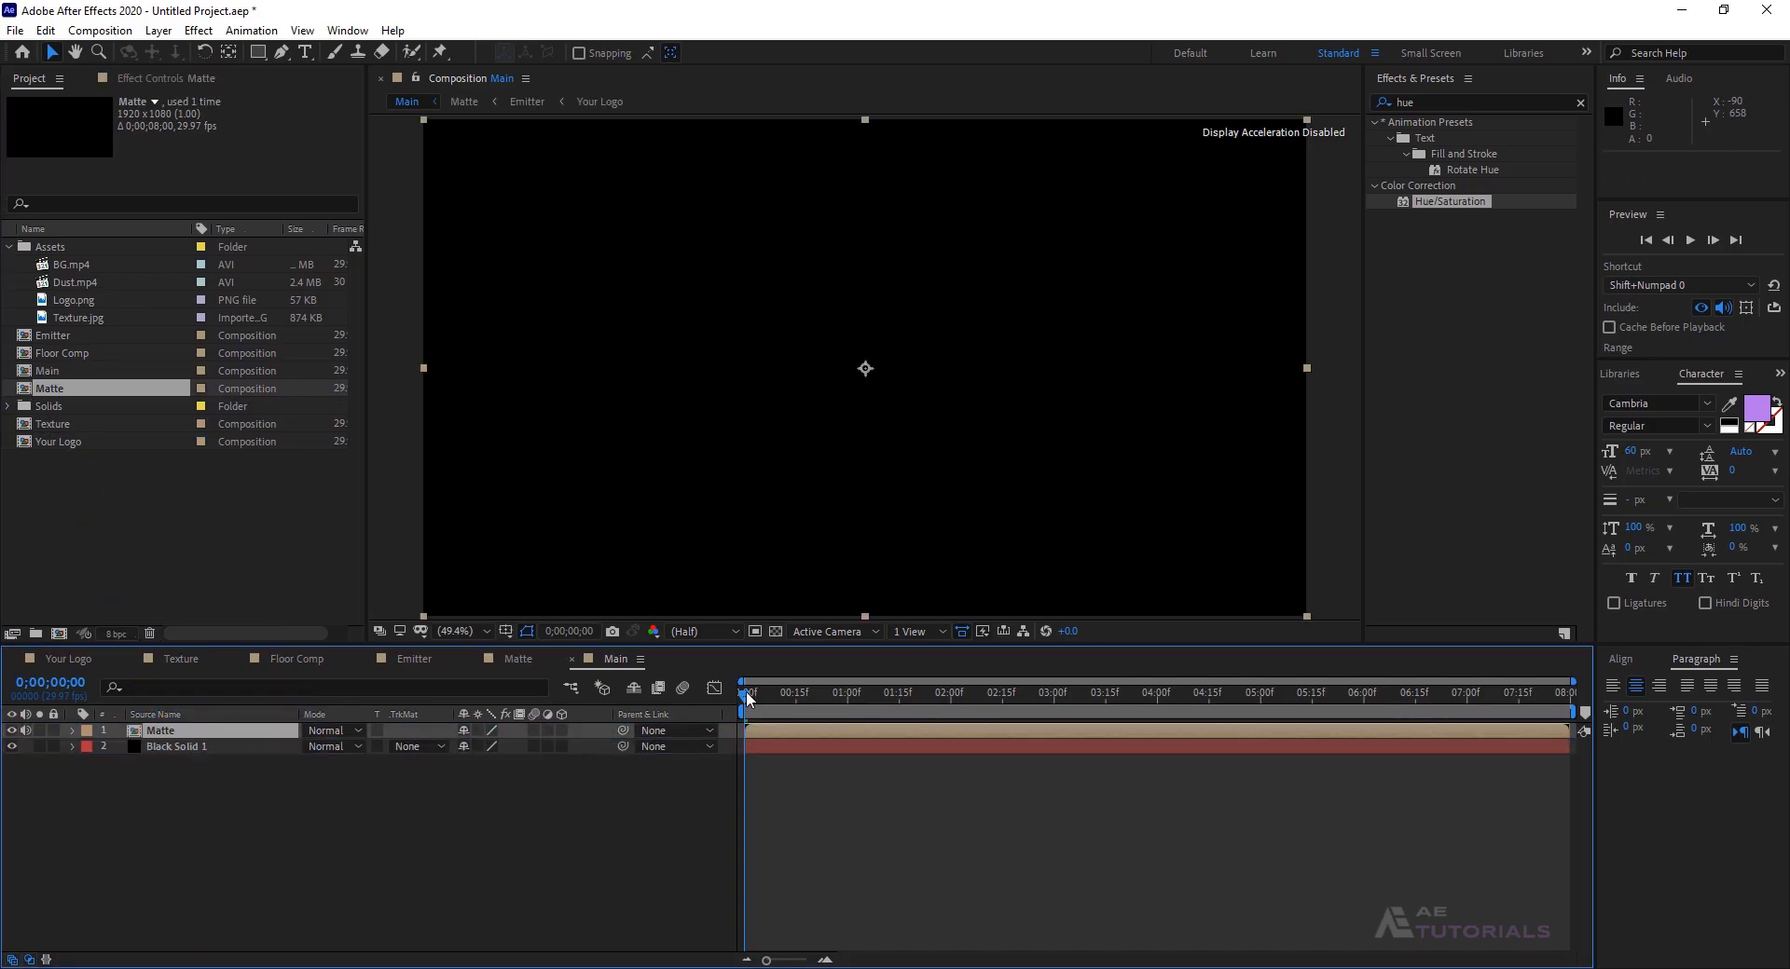
drag(748, 697, 1056, 732)
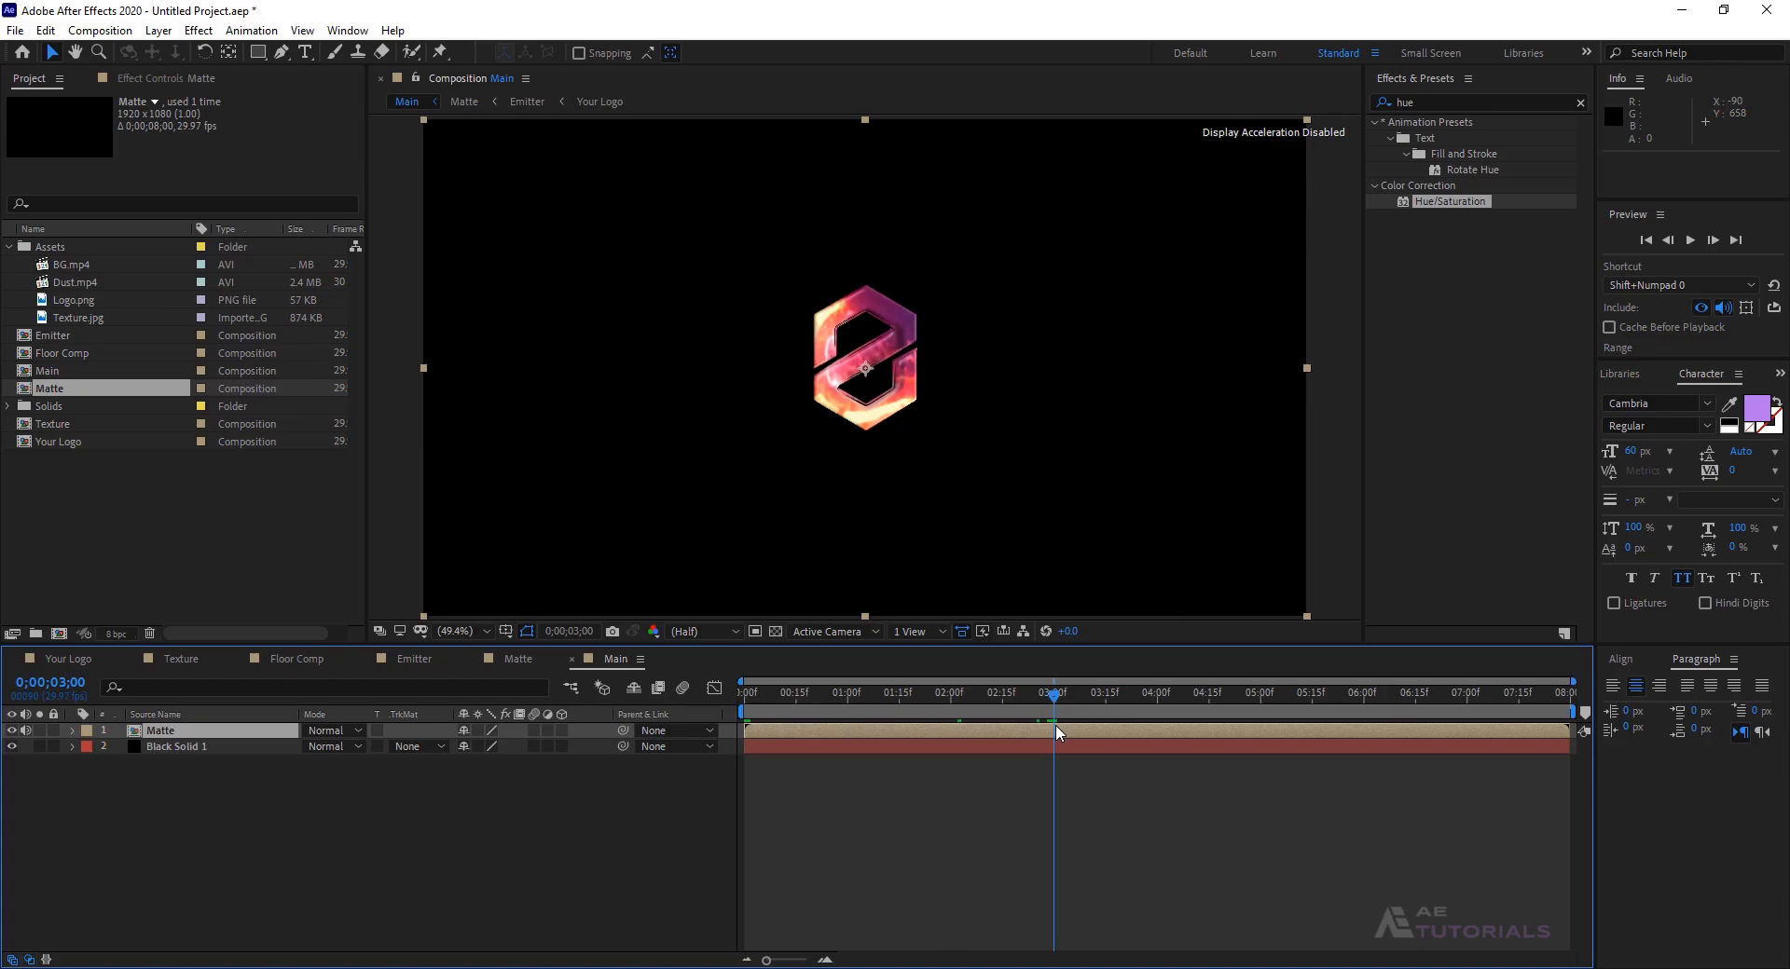
click(563, 731)
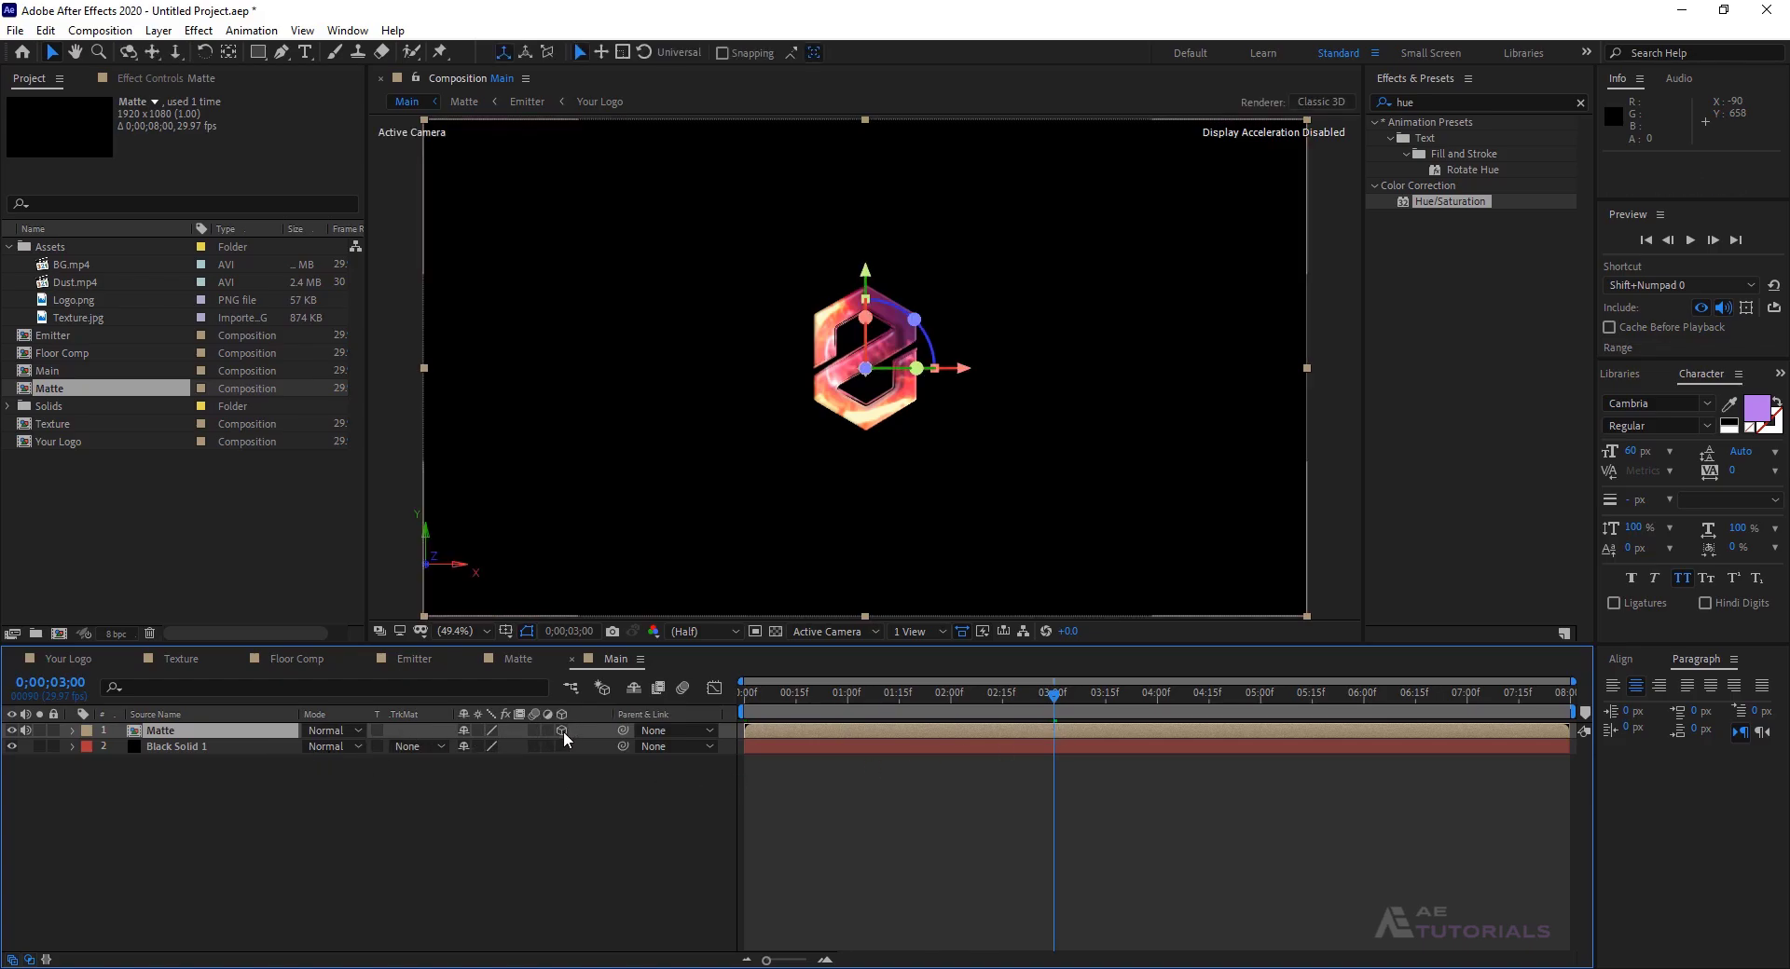
key(ctrl+d)
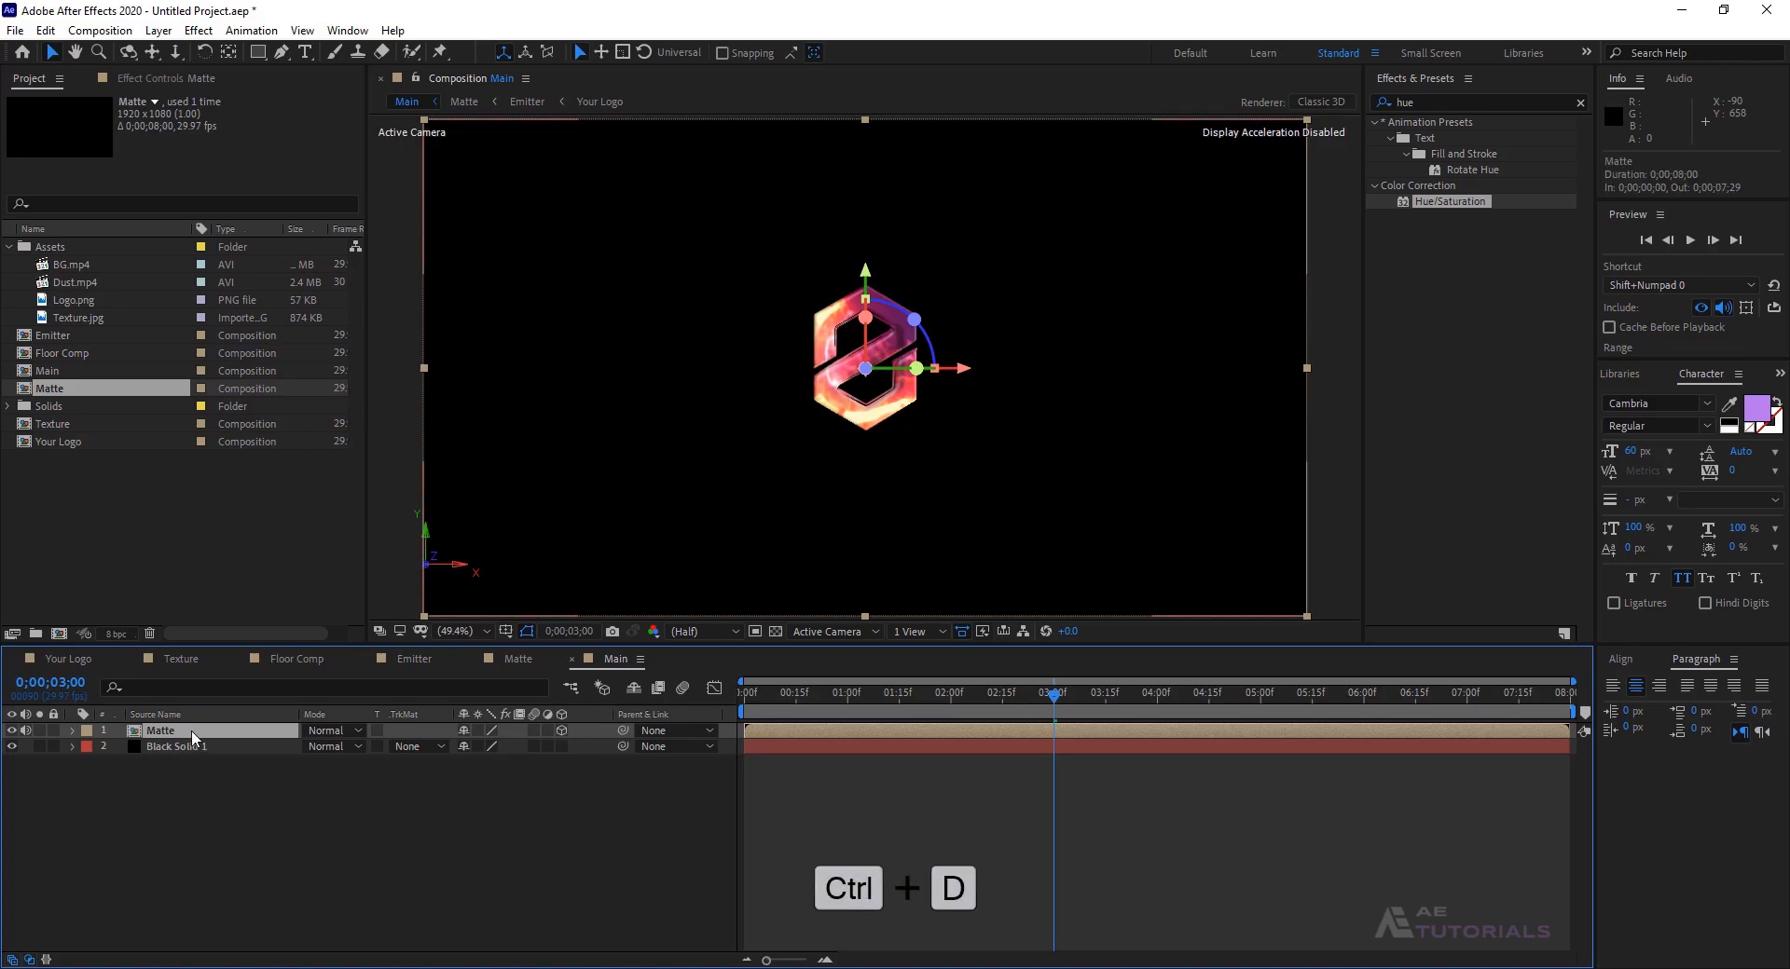
click(182, 746)
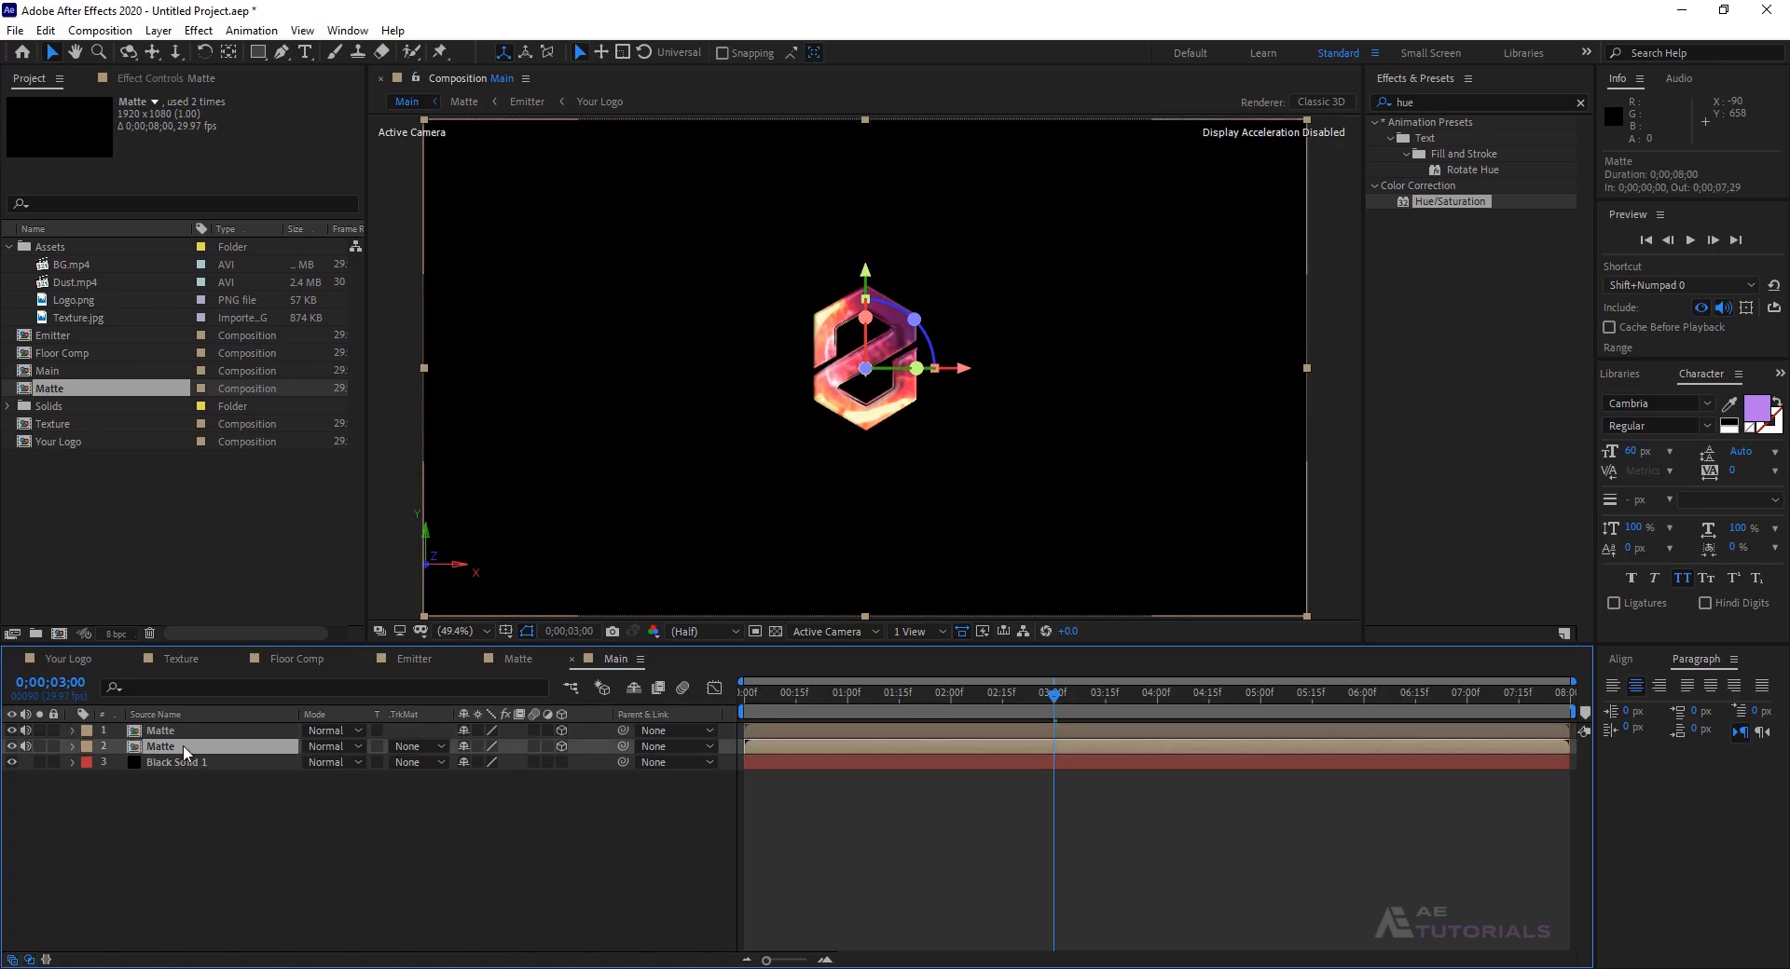
- Place the lower Matte layer upside down beneath the logo at about Y 890 and apply CC Radial Fast Blur to it
drag(865, 317, 871, 641)
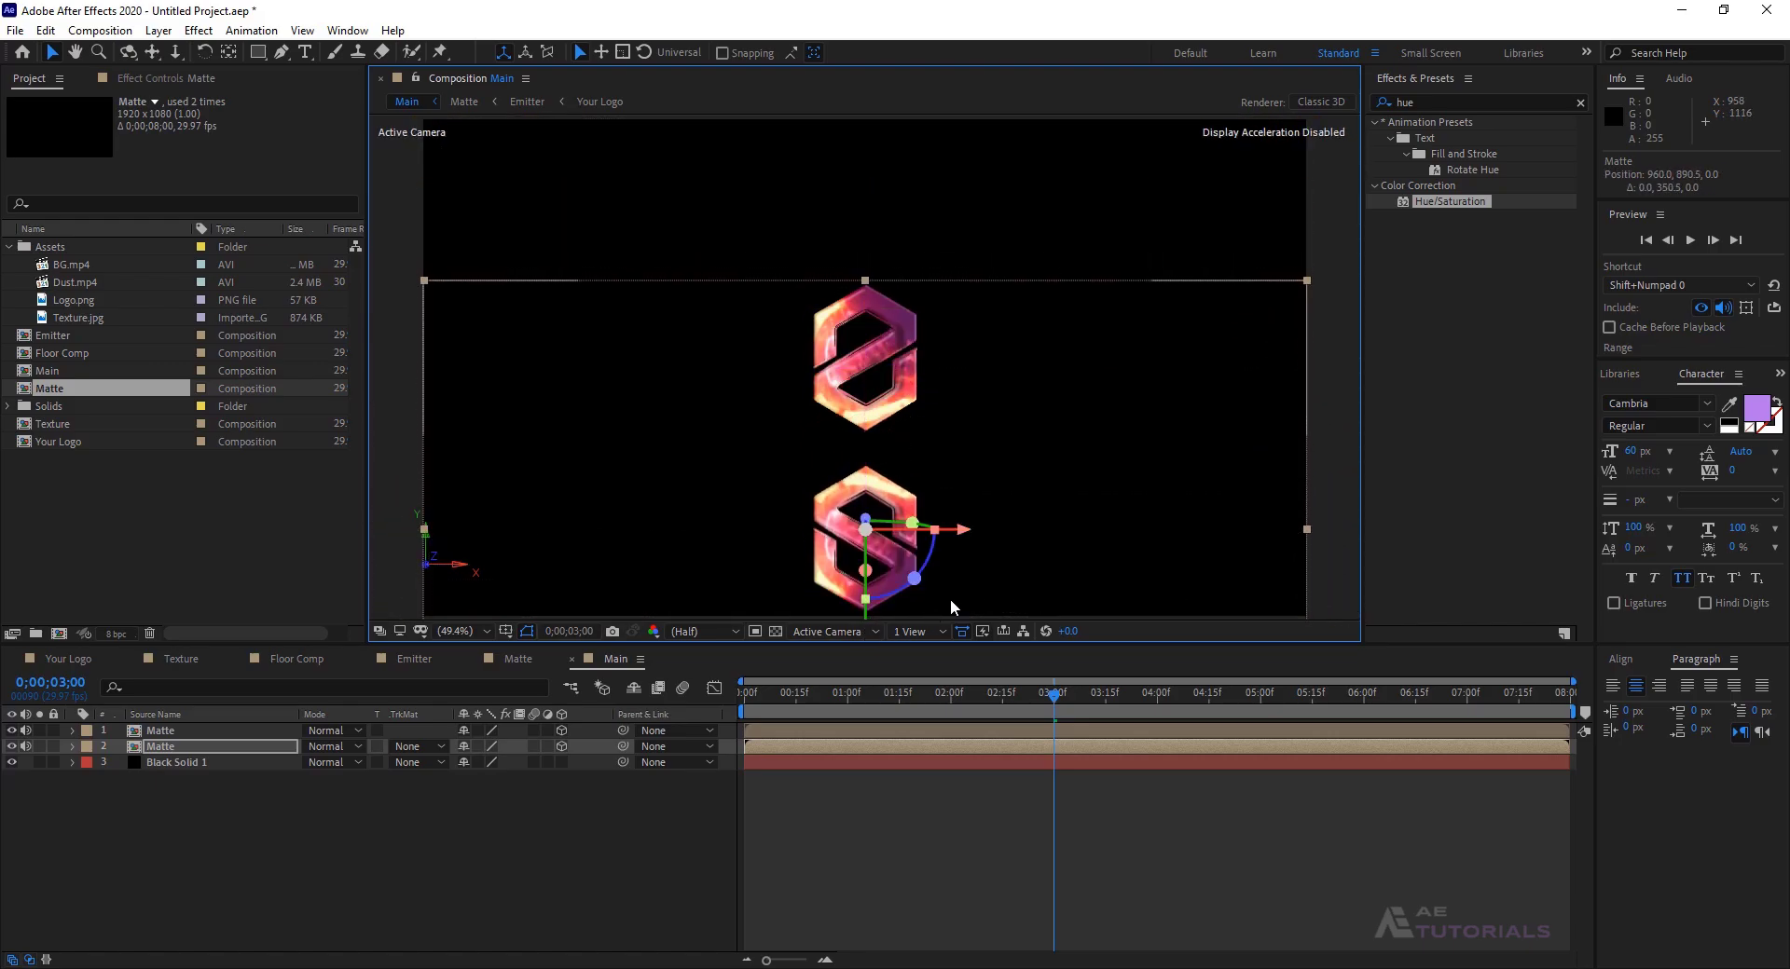
double_click(1391, 102)
text(cc radi)
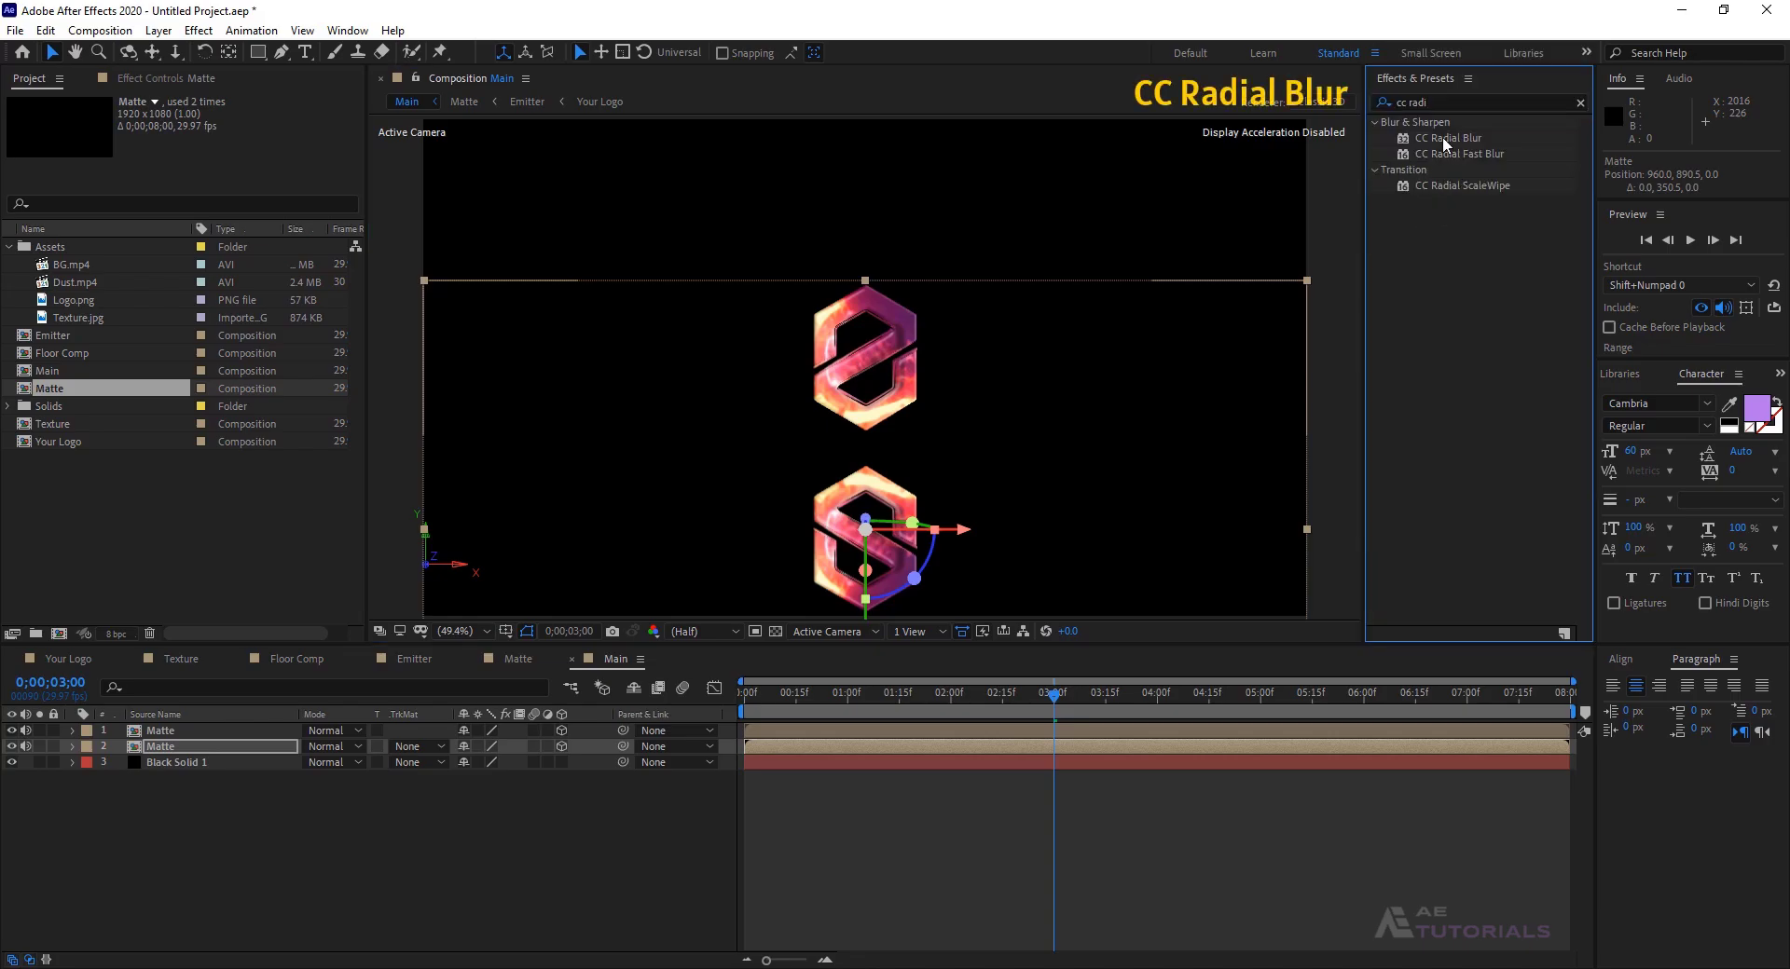
drag(1451, 154, 187, 742)
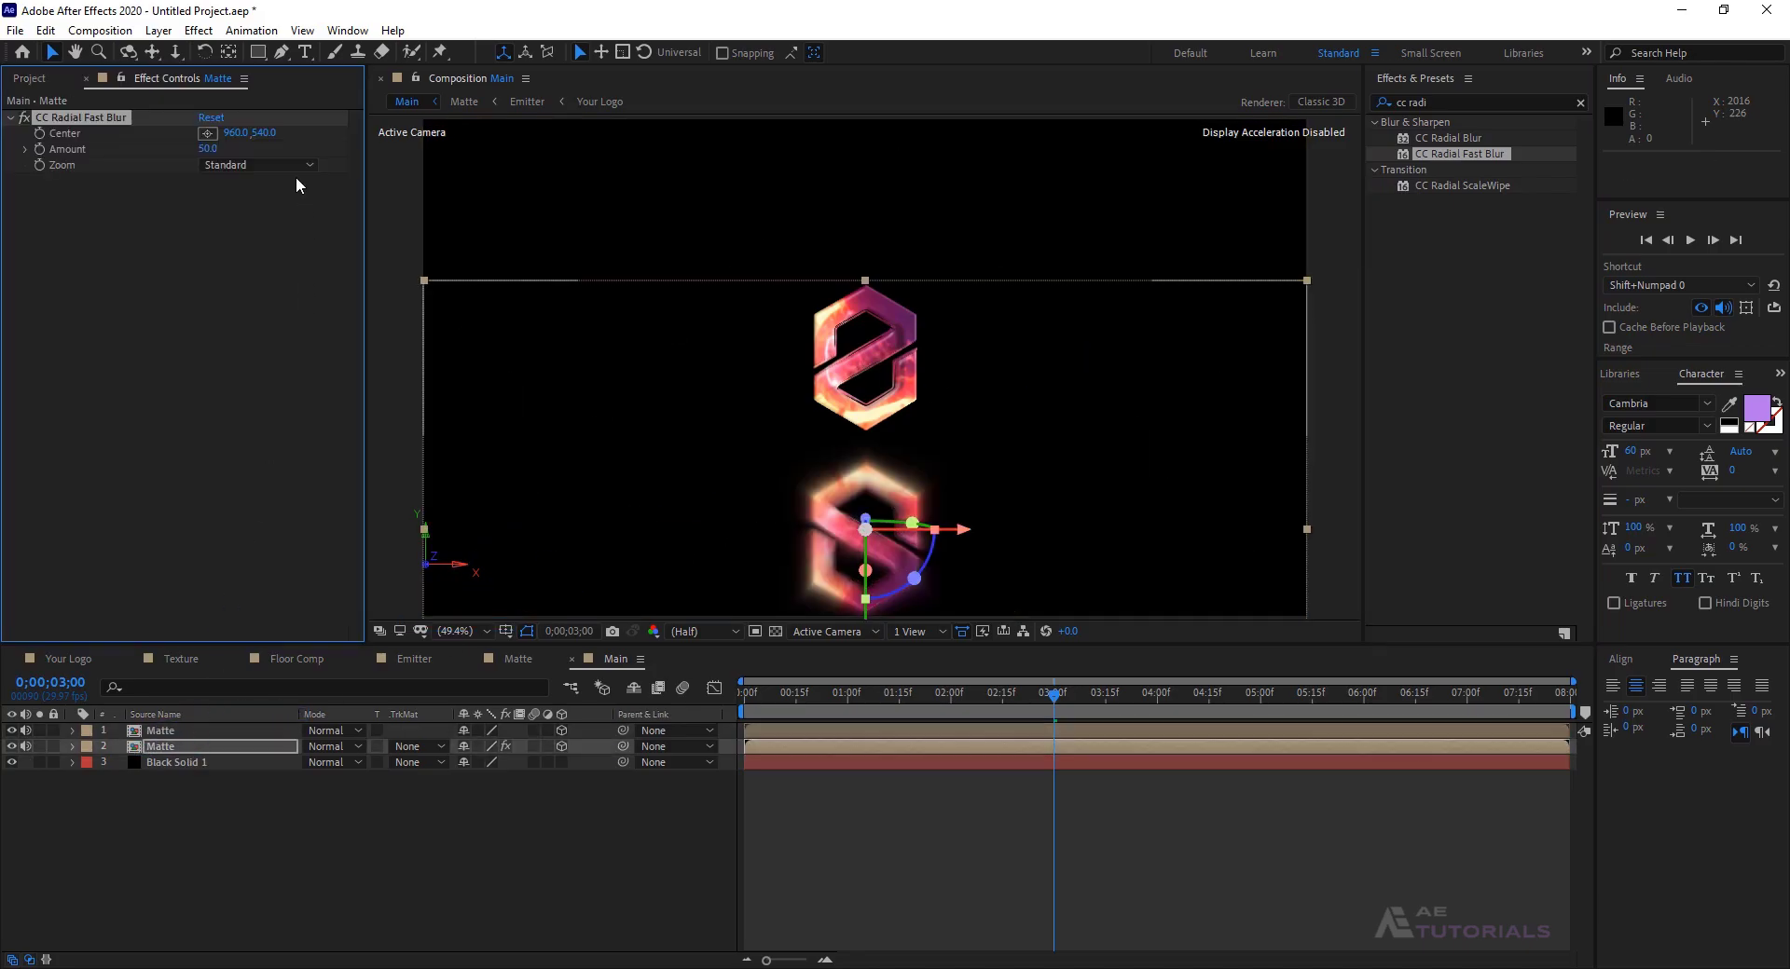
- Set the reflection's CC Radial Fast Blur center to Y 800 and its amount to 80
click(271, 134)
text(800)
key(Return)
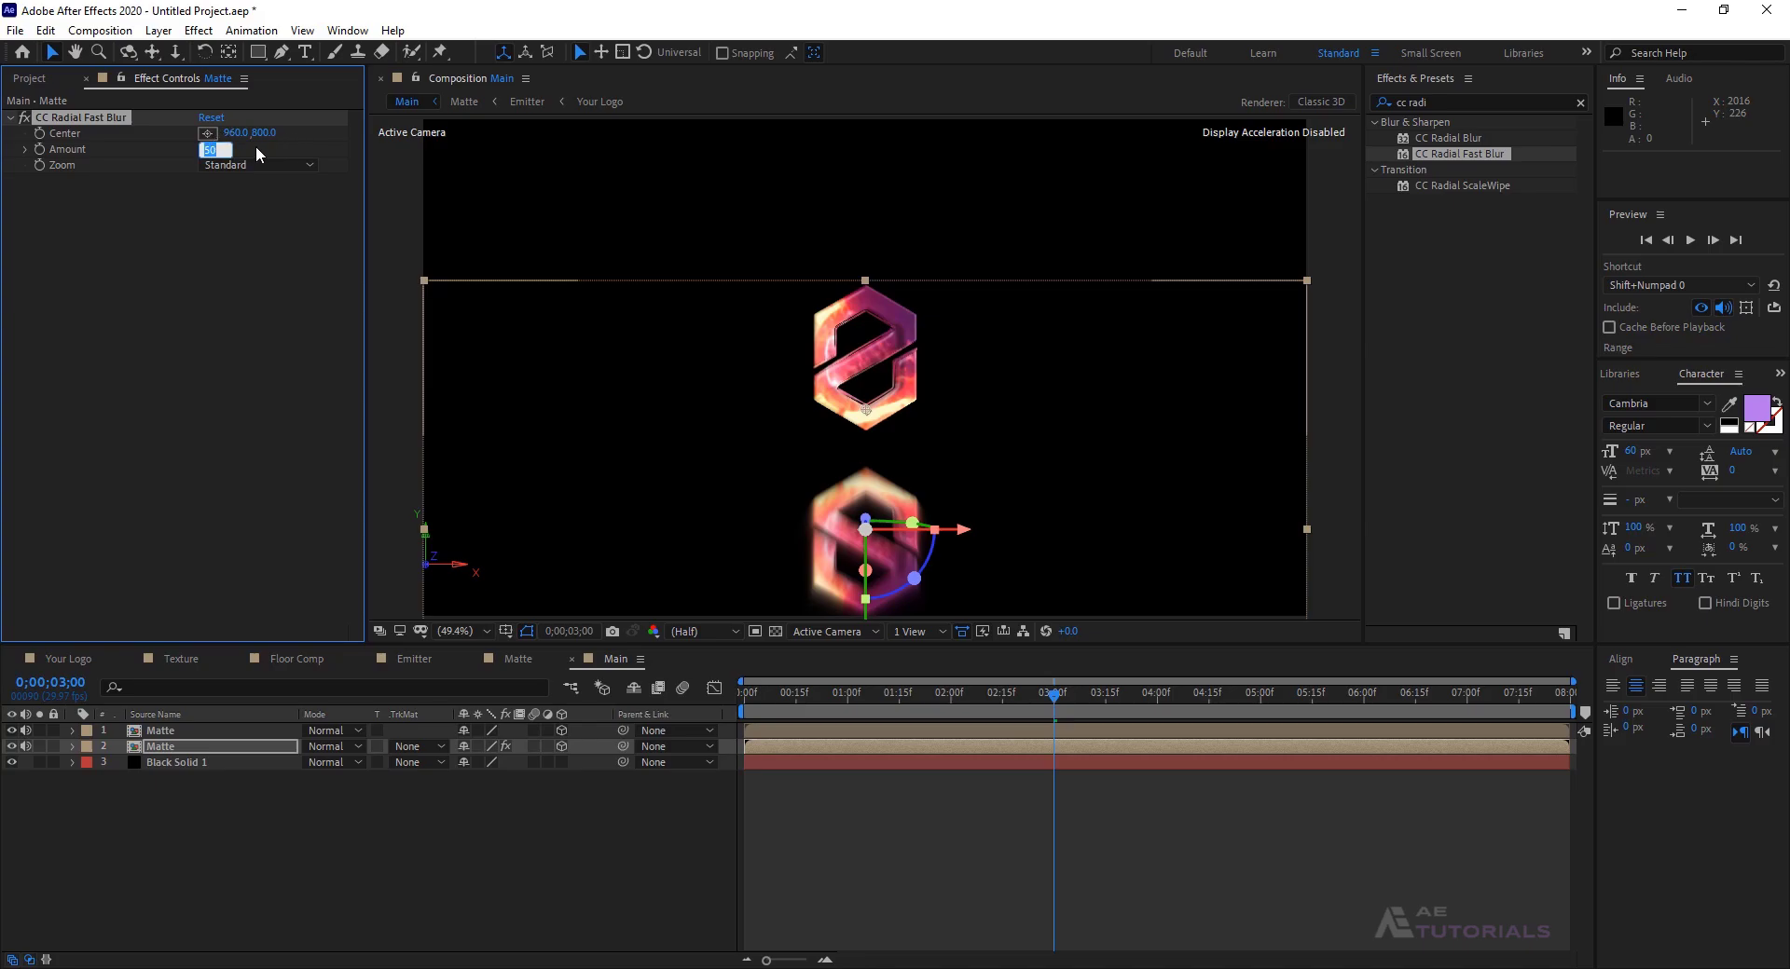
text(80)
key(Return)
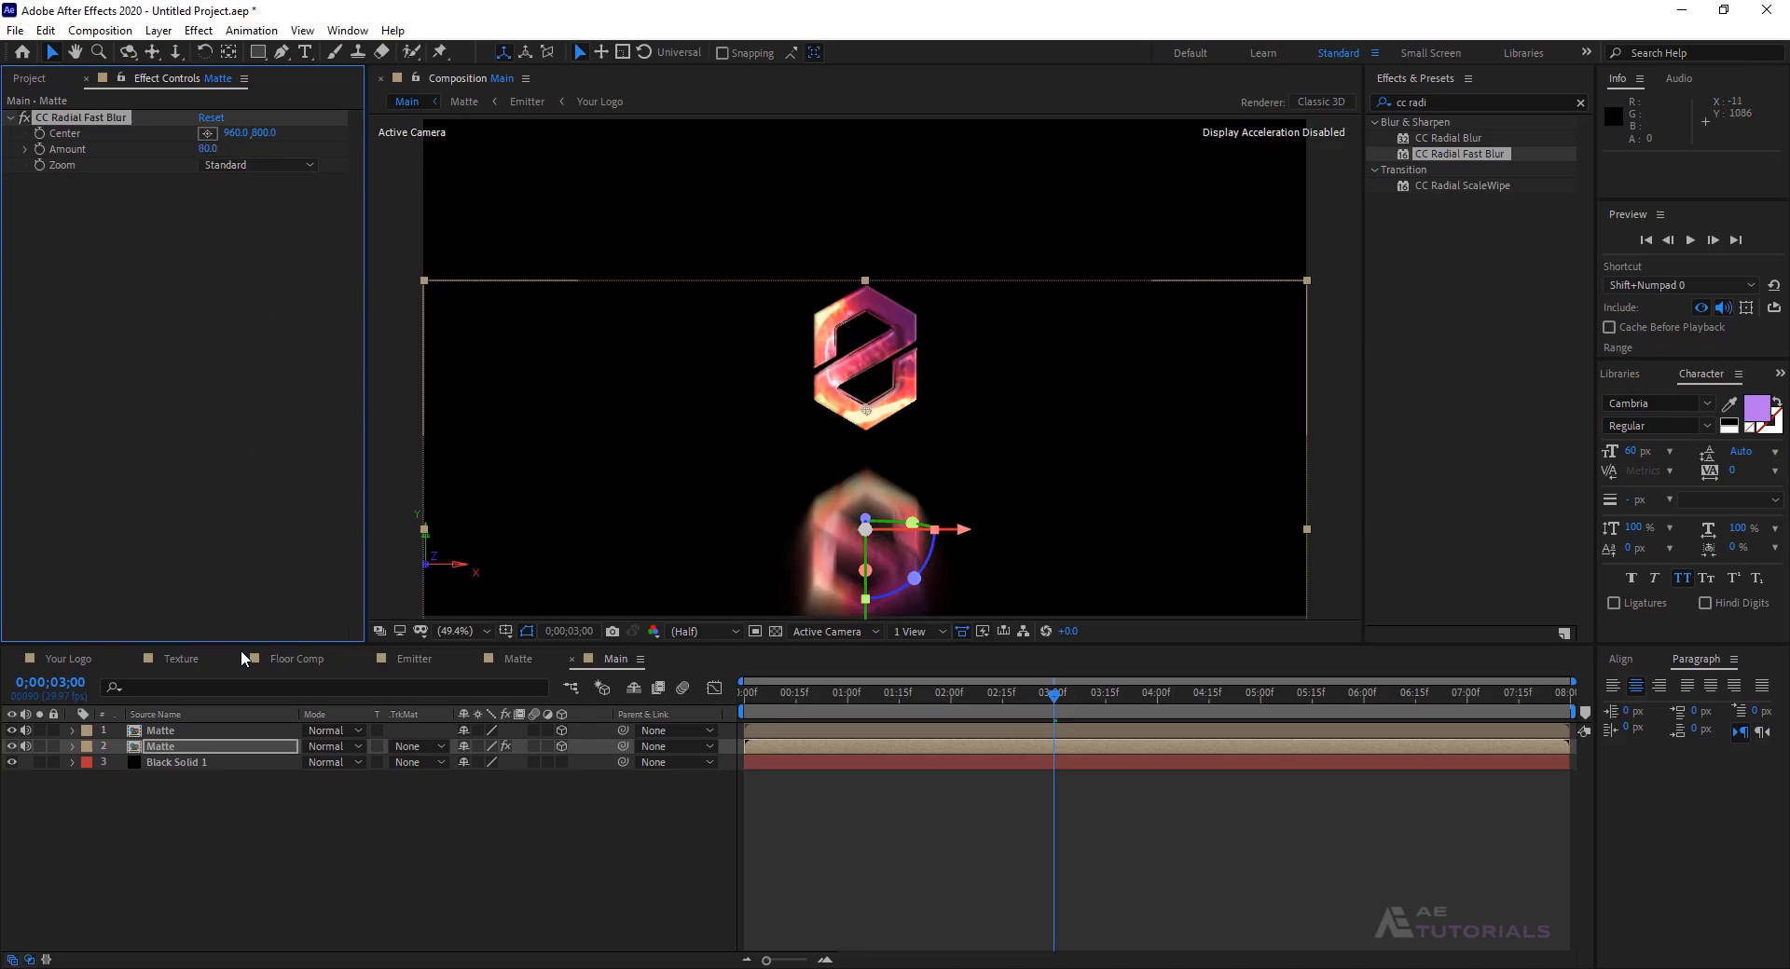
click(231, 819)
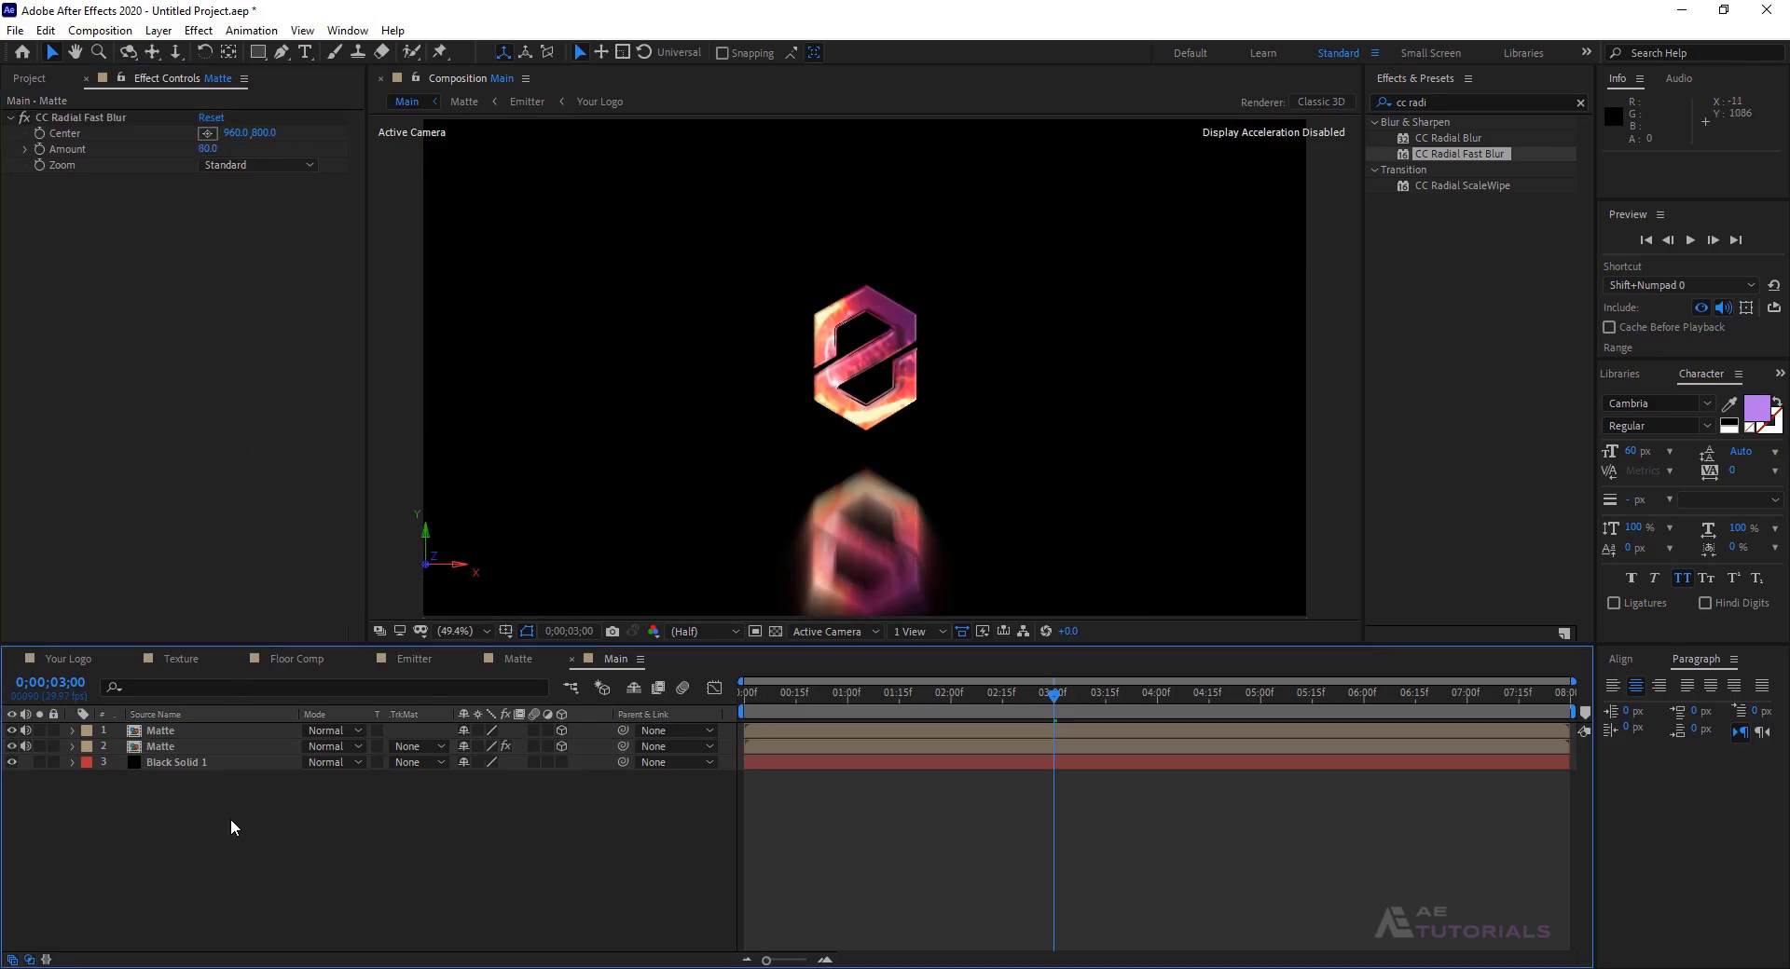
- Add Floor Comp between the two Matte layers in the Main composition and hide it
click(37, 80)
drag(56, 353, 170, 752)
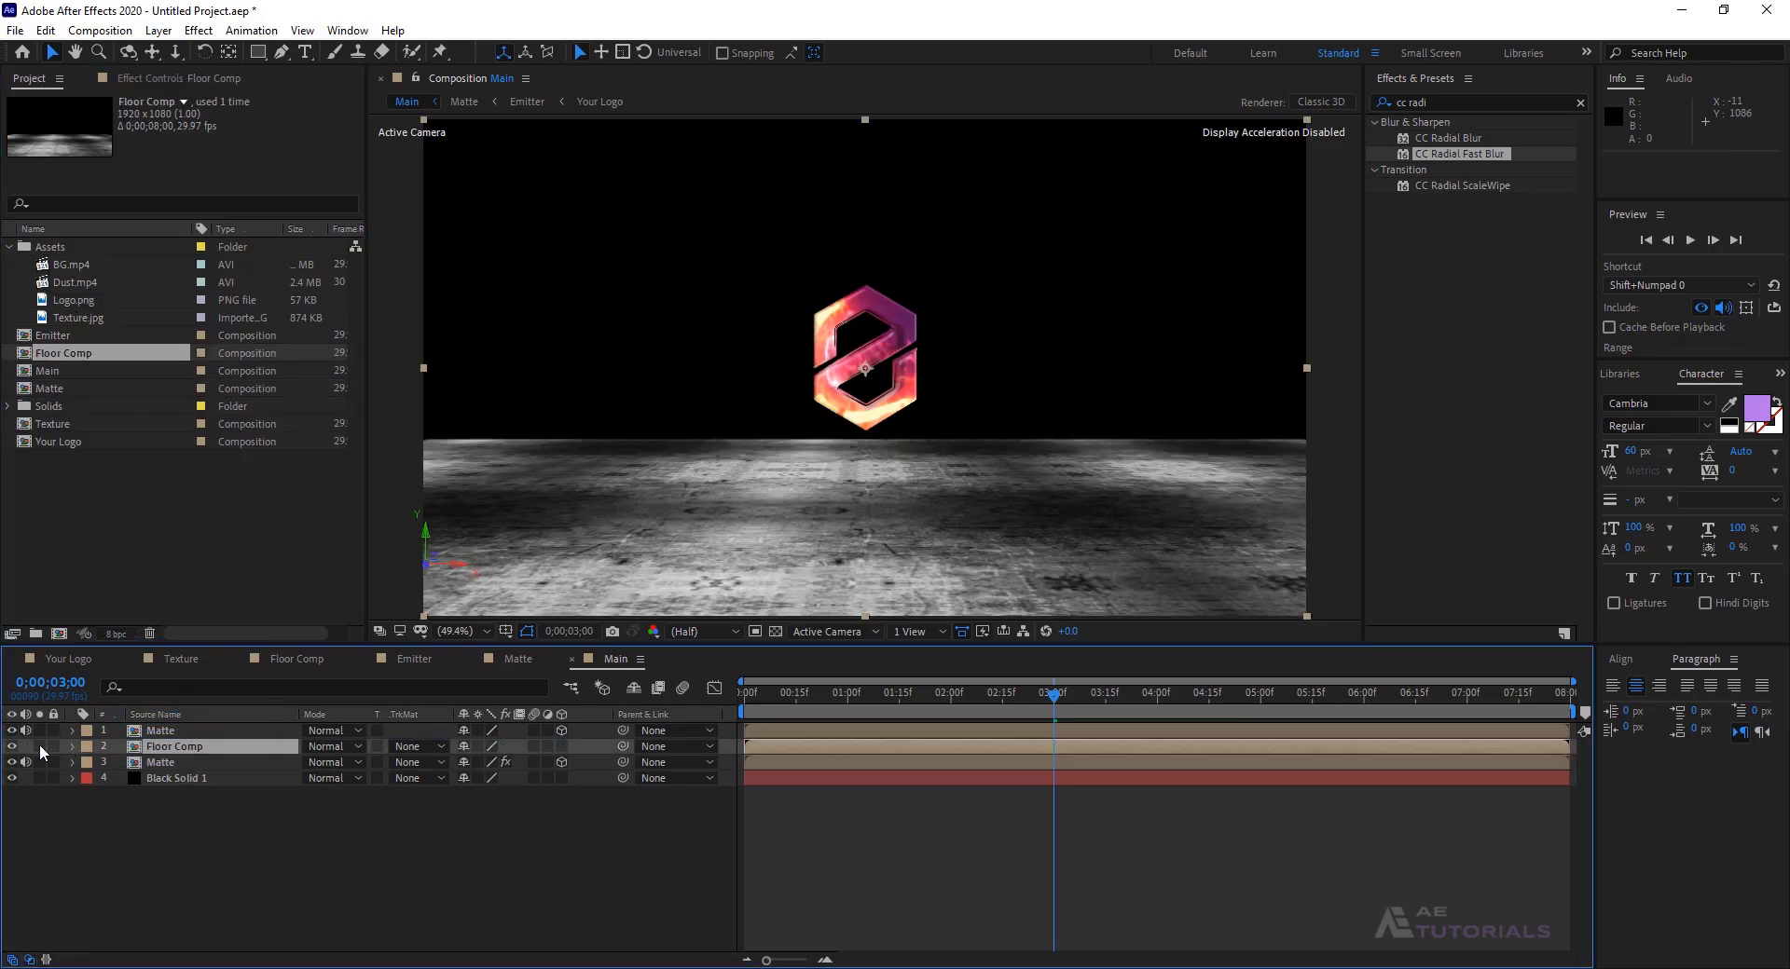
click(12, 746)
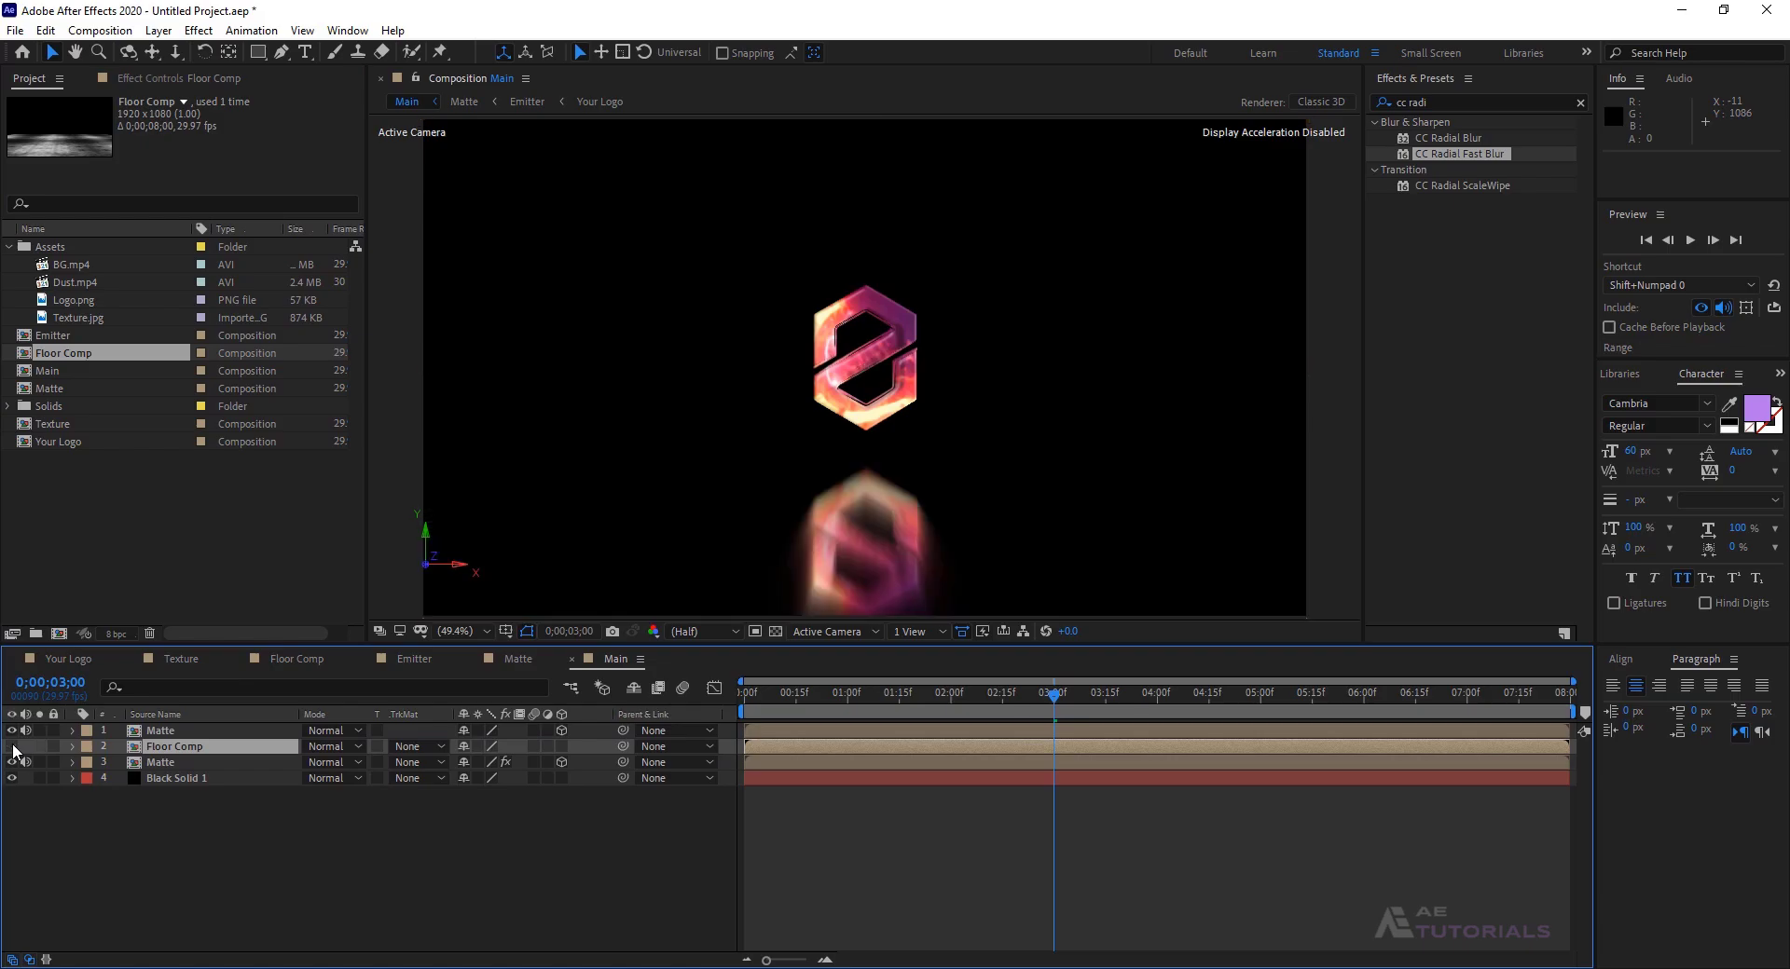
- Create an adjustment layer and place it between Floor Comp and the reflected Matte layer
right_click(277, 837)
mouse_move(372, 635)
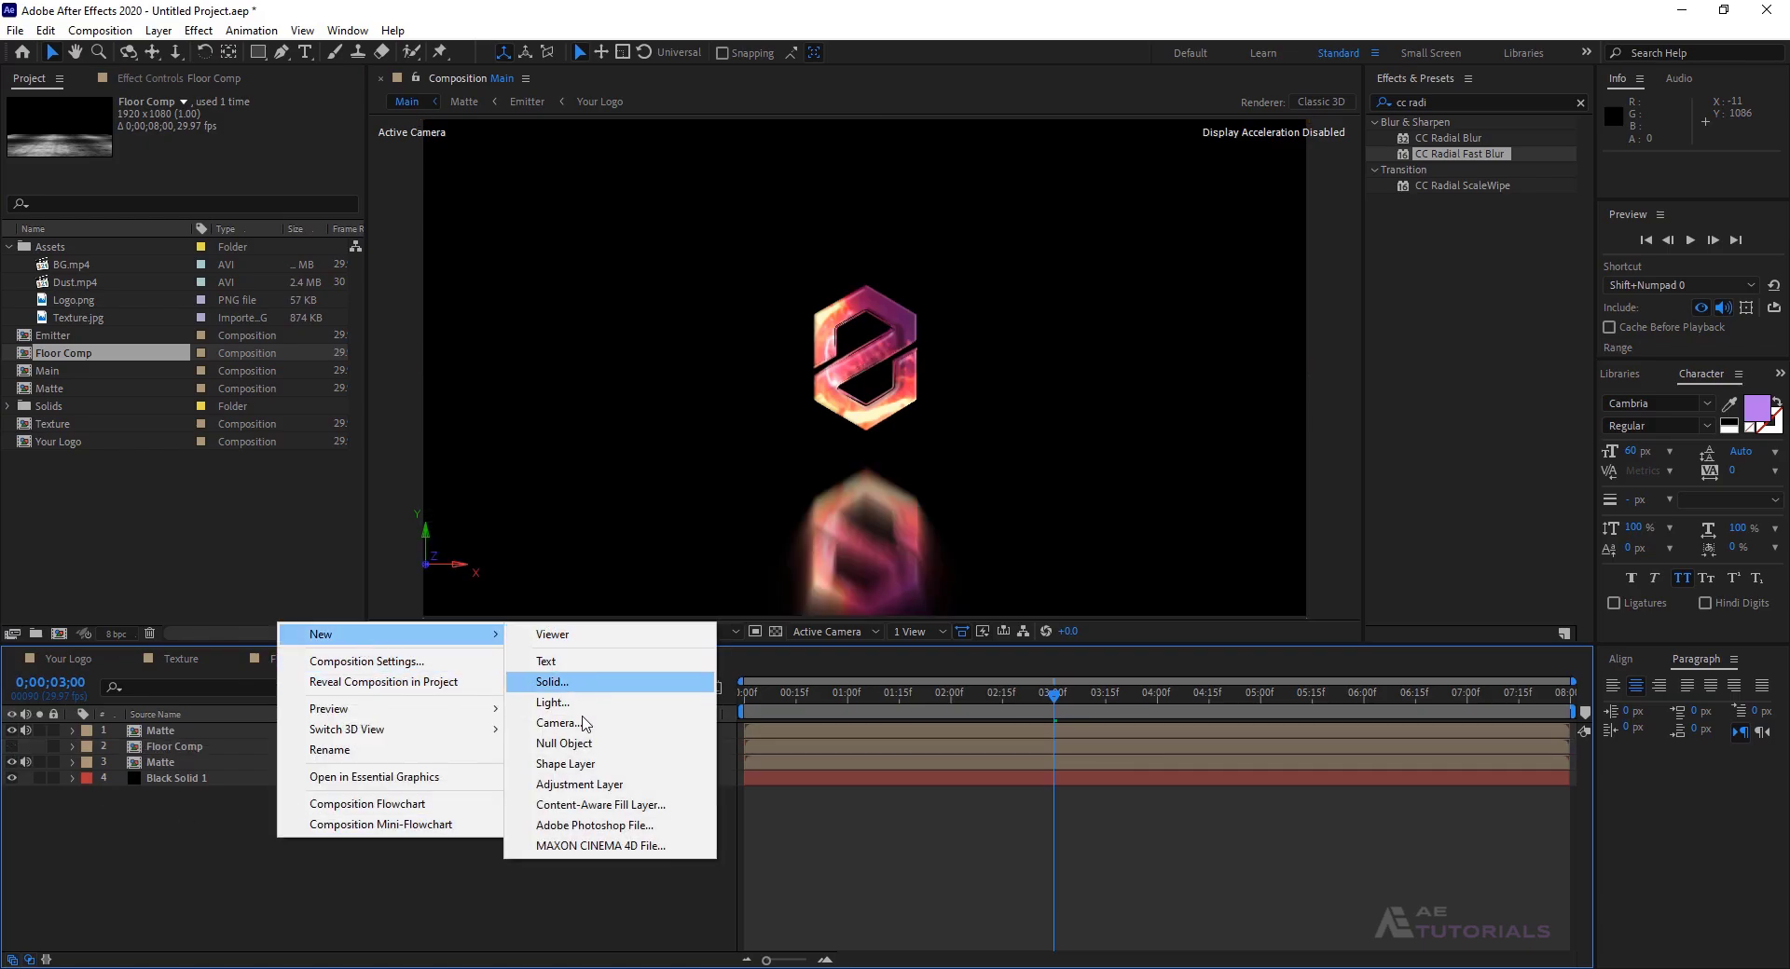
click(579, 784)
drag(215, 731, 222, 772)
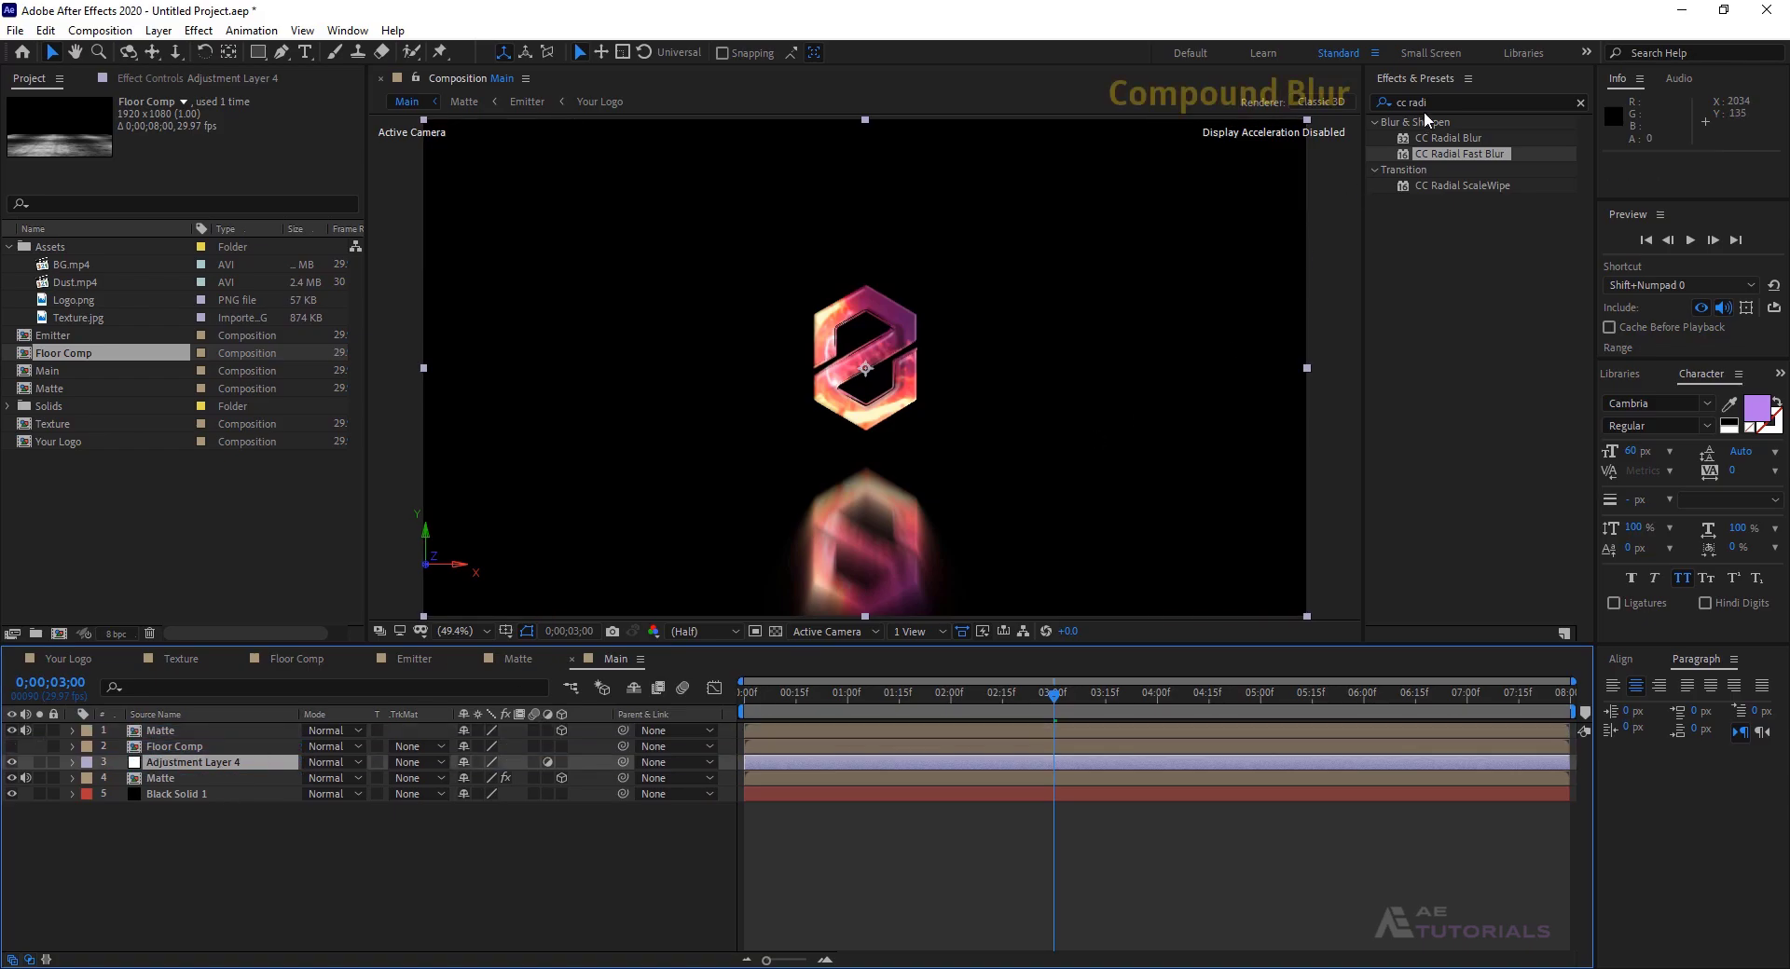
- Apply Compound Blur to the adjustment layer with Floor Comp as the blur layer and a maximum blur of 115
click(1398, 102)
text(compo)
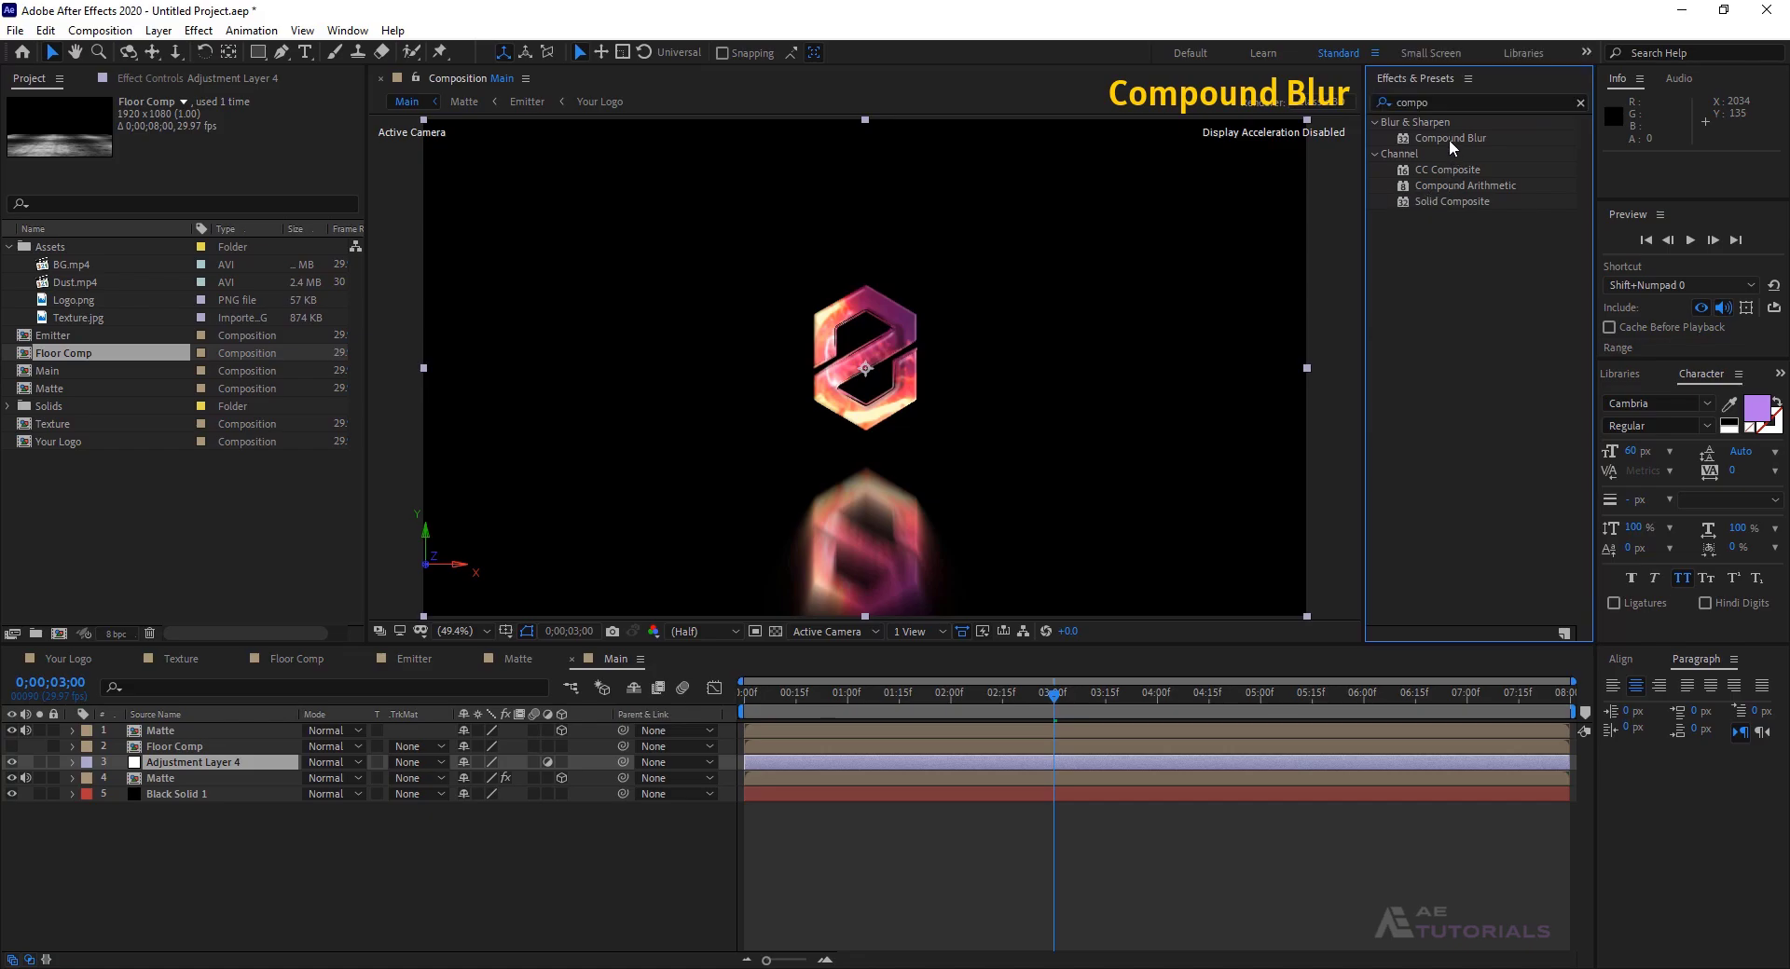
drag(1448, 138, 239, 762)
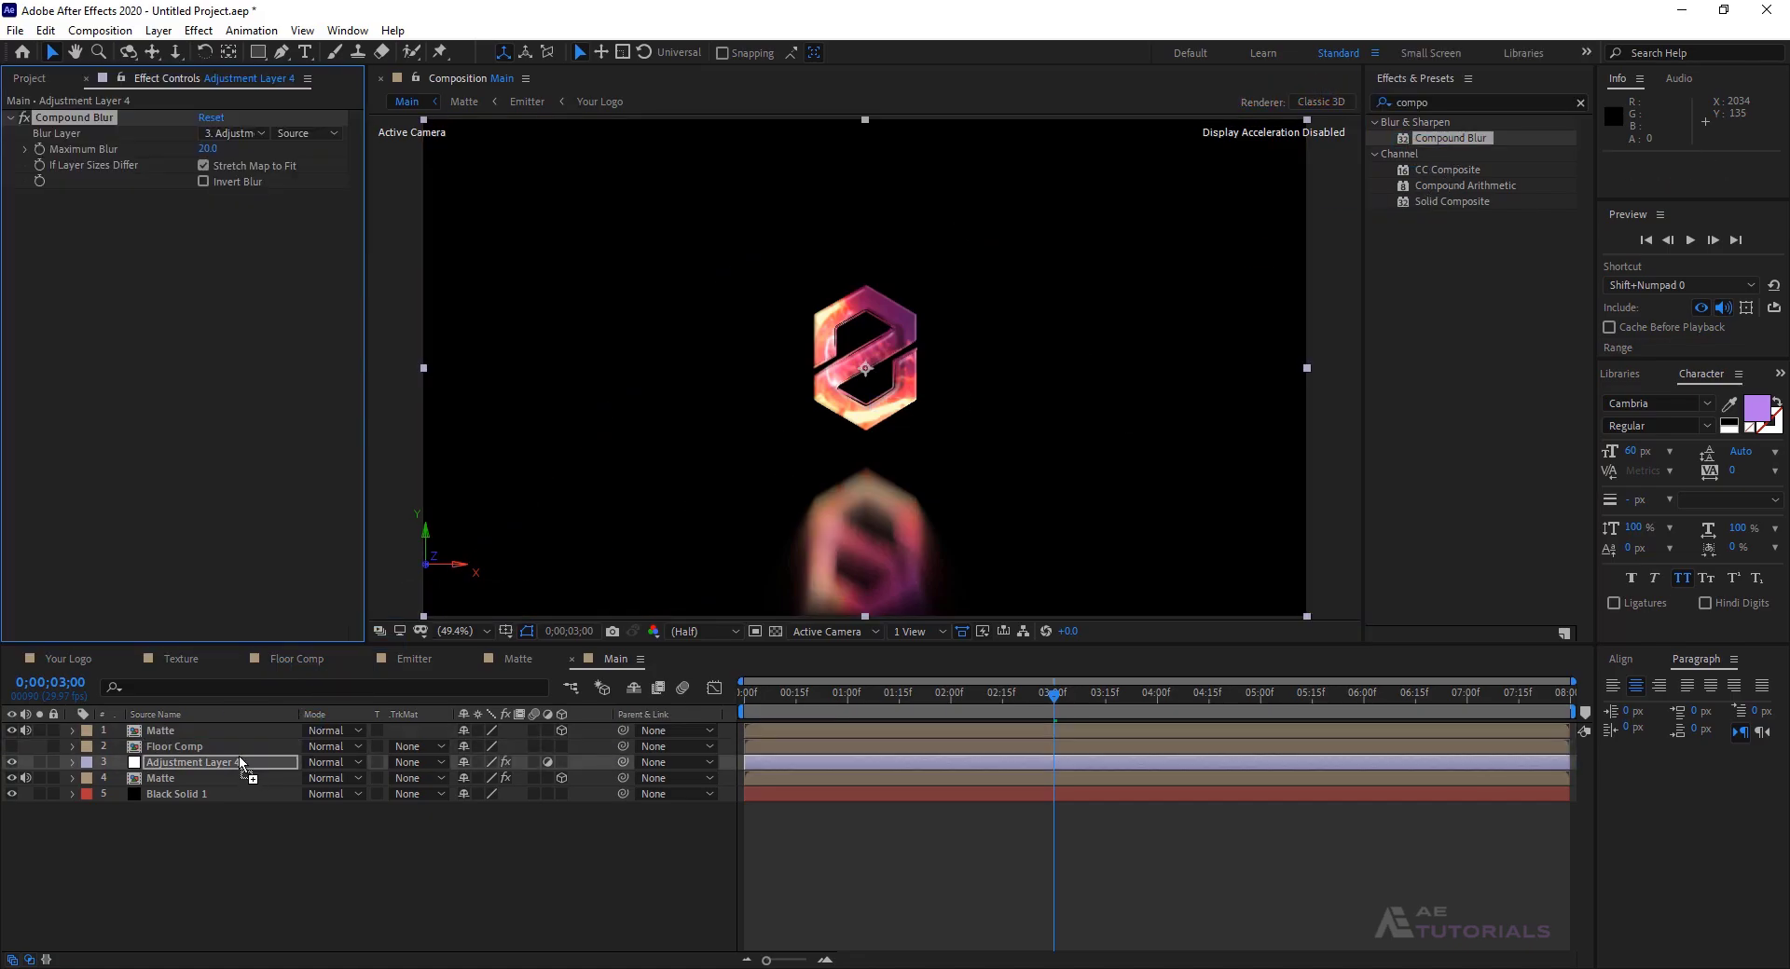
click(235, 133)
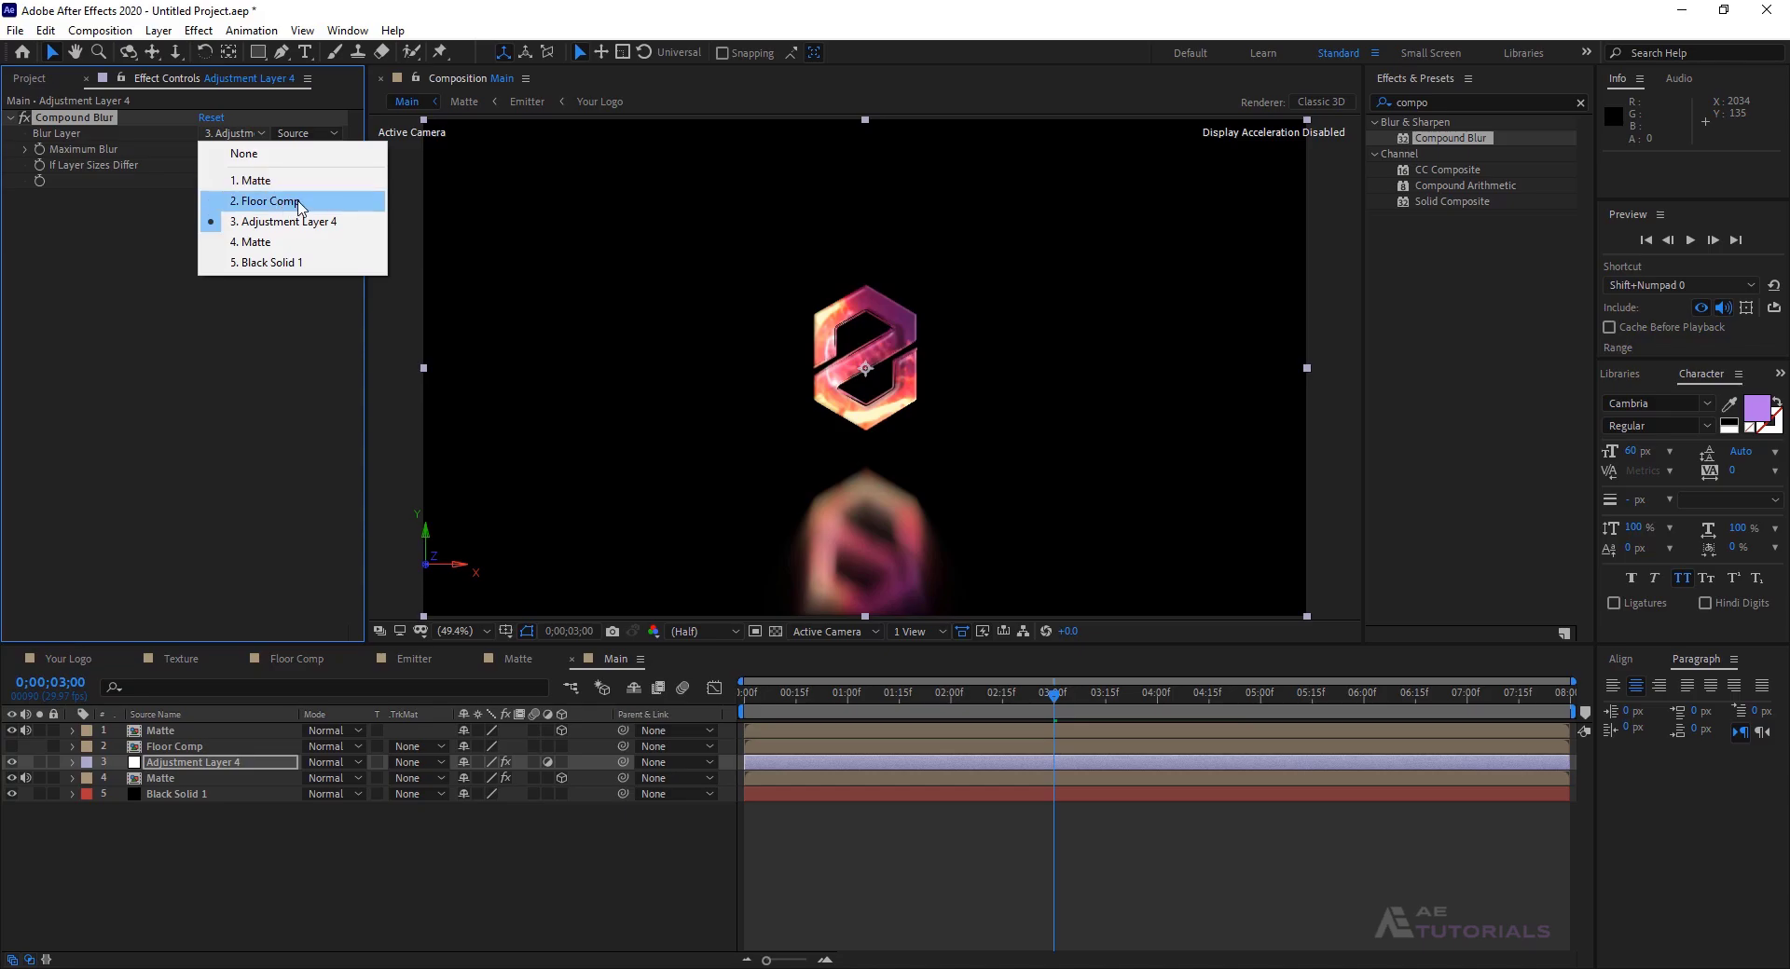
click(284, 202)
click(210, 149)
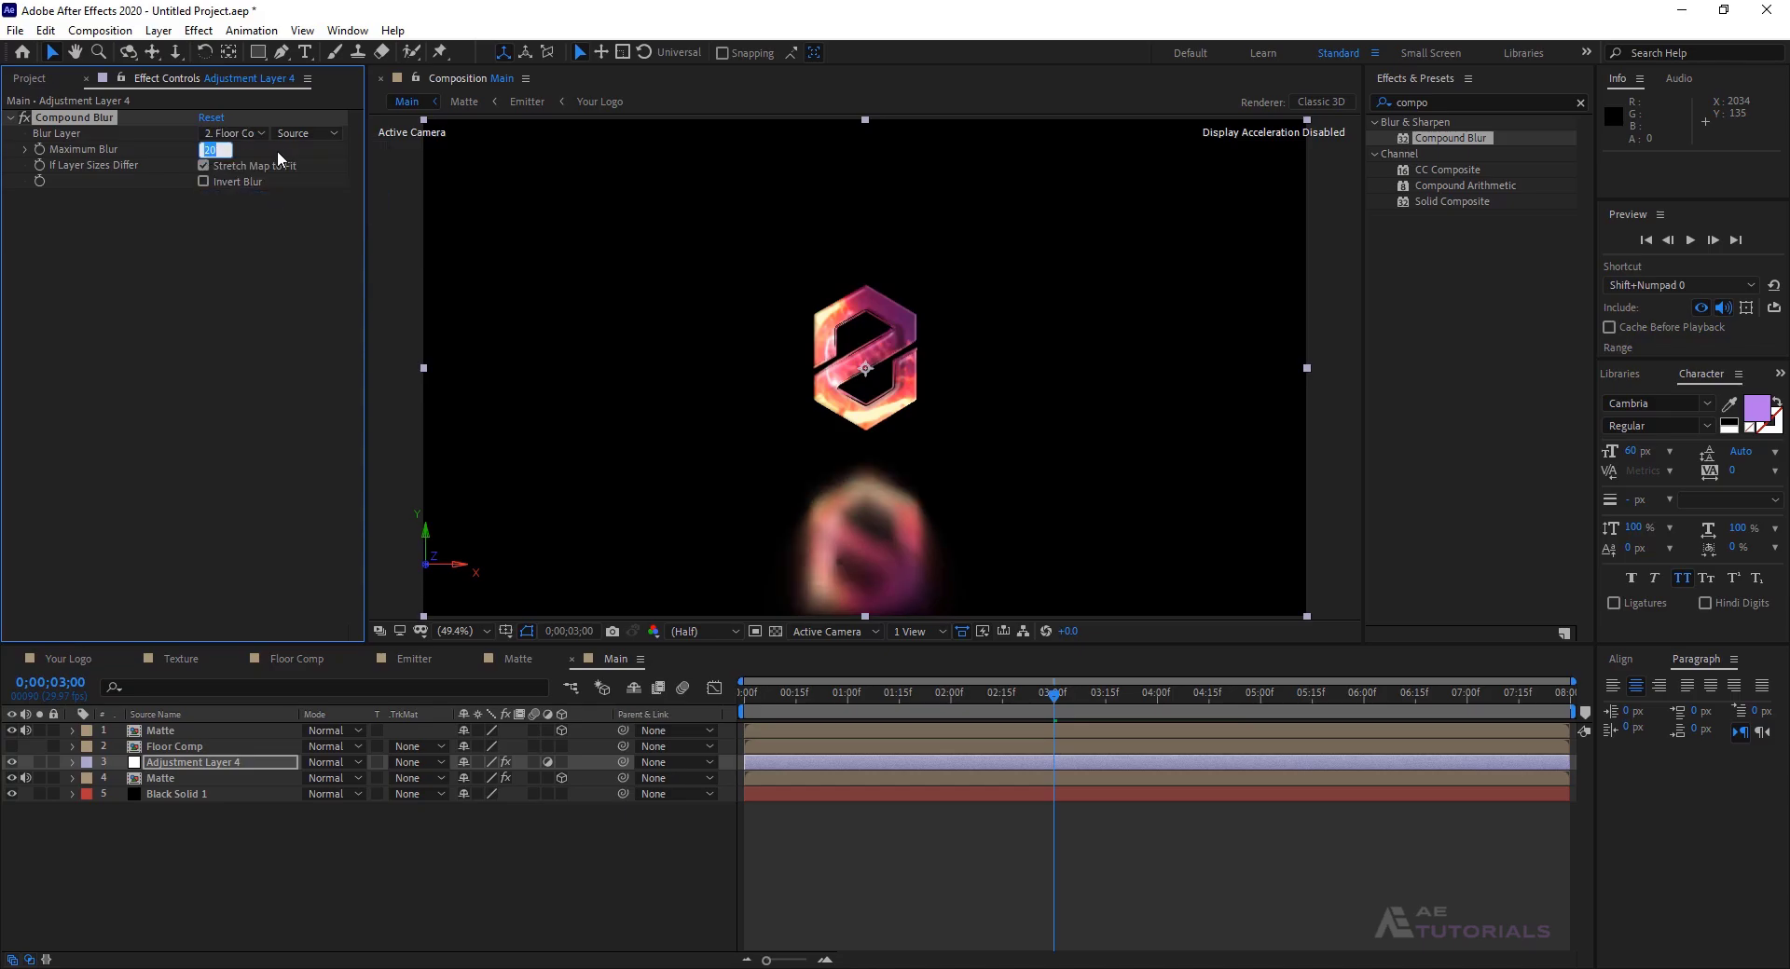
text(115)
key(Return)
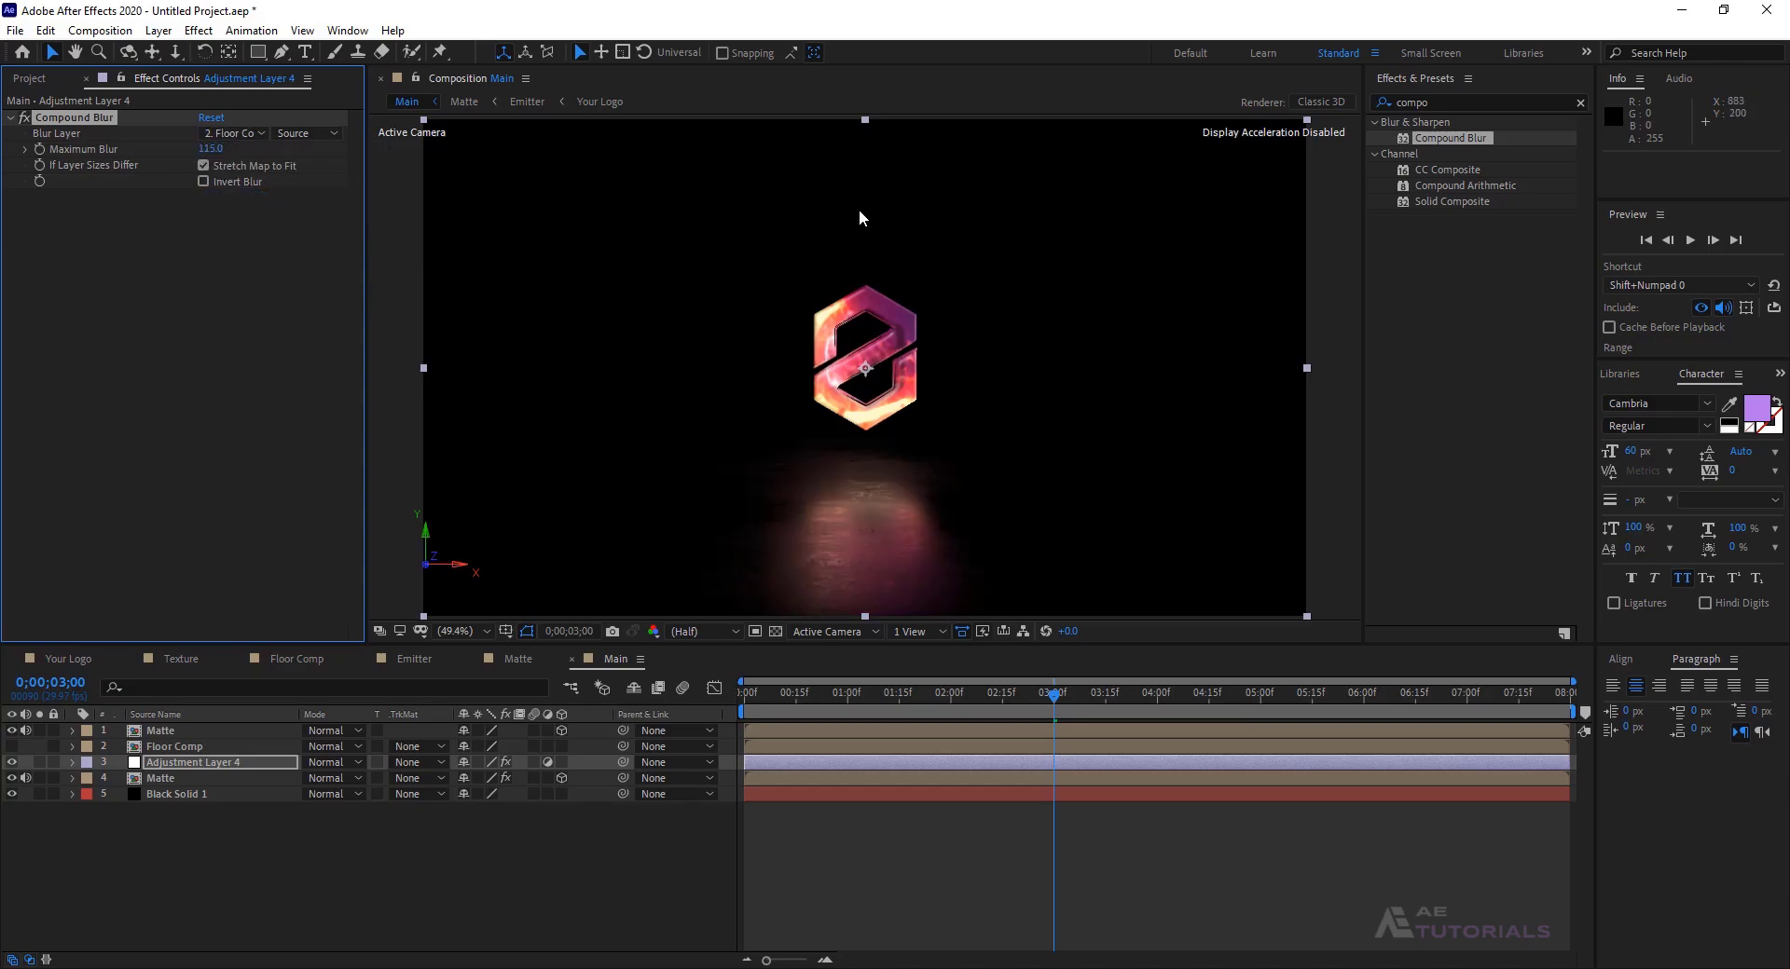
- Apply CC Glass to the adjustment layer with Floor Comp as its bump map
click(1403, 103)
text(cc glass)
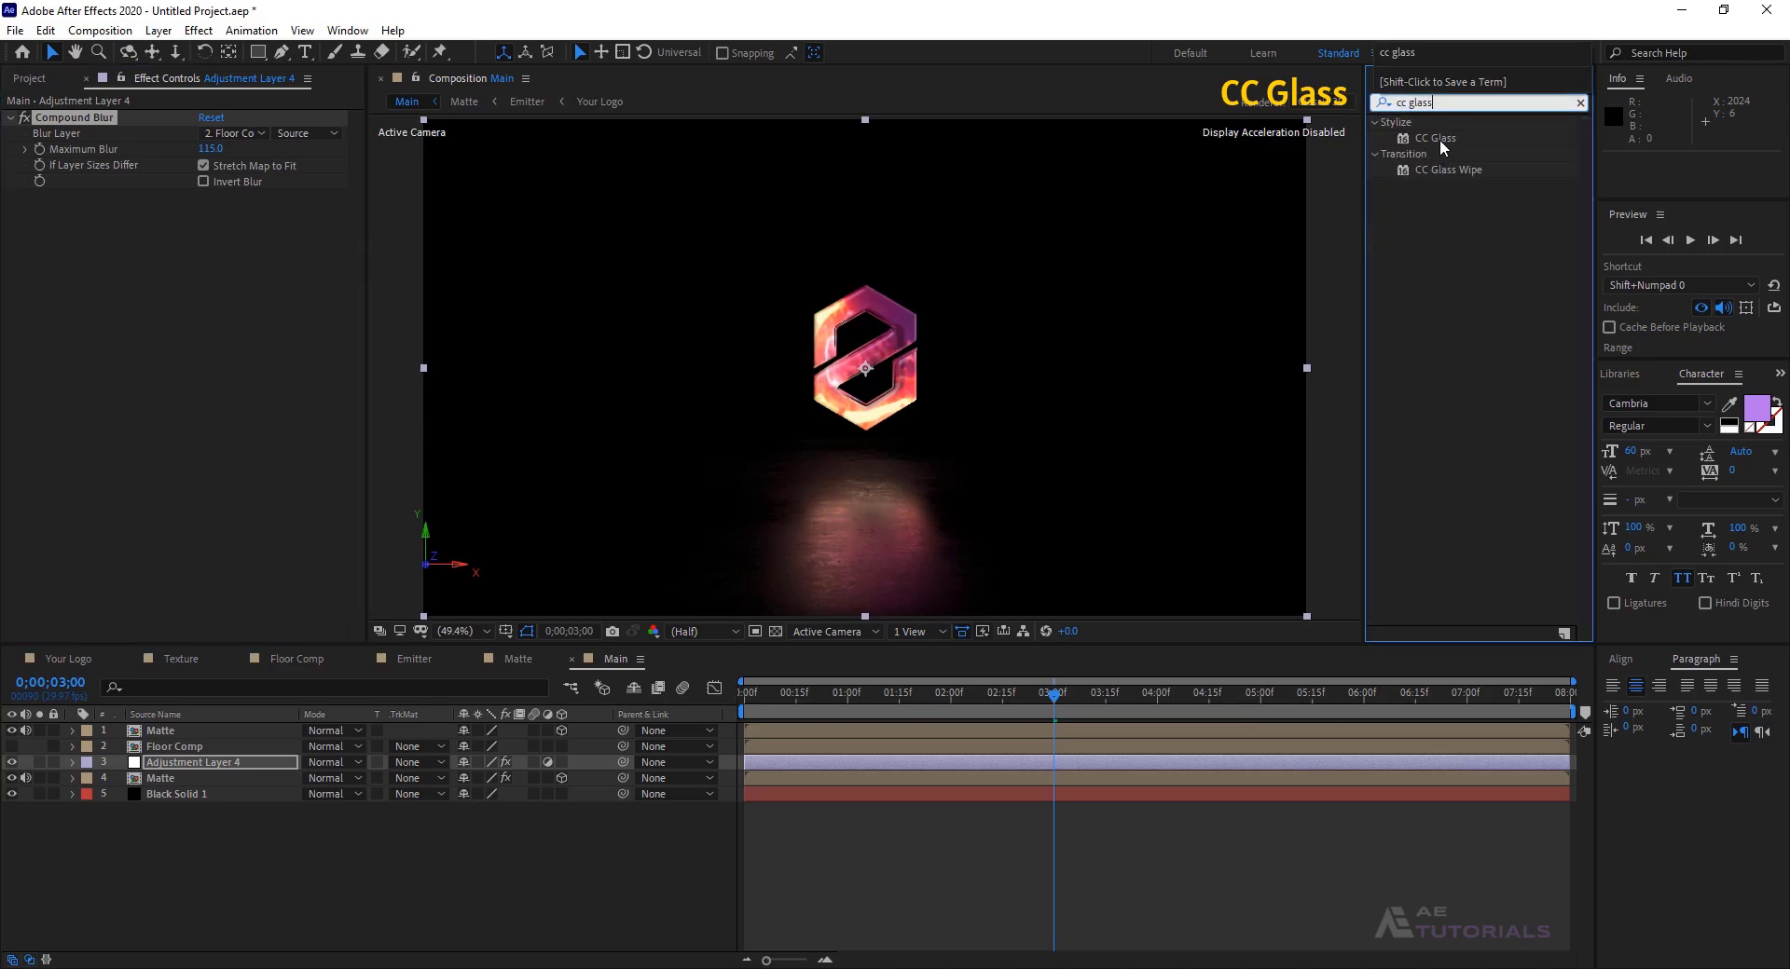
drag(1441, 141, 159, 312)
click(25, 213)
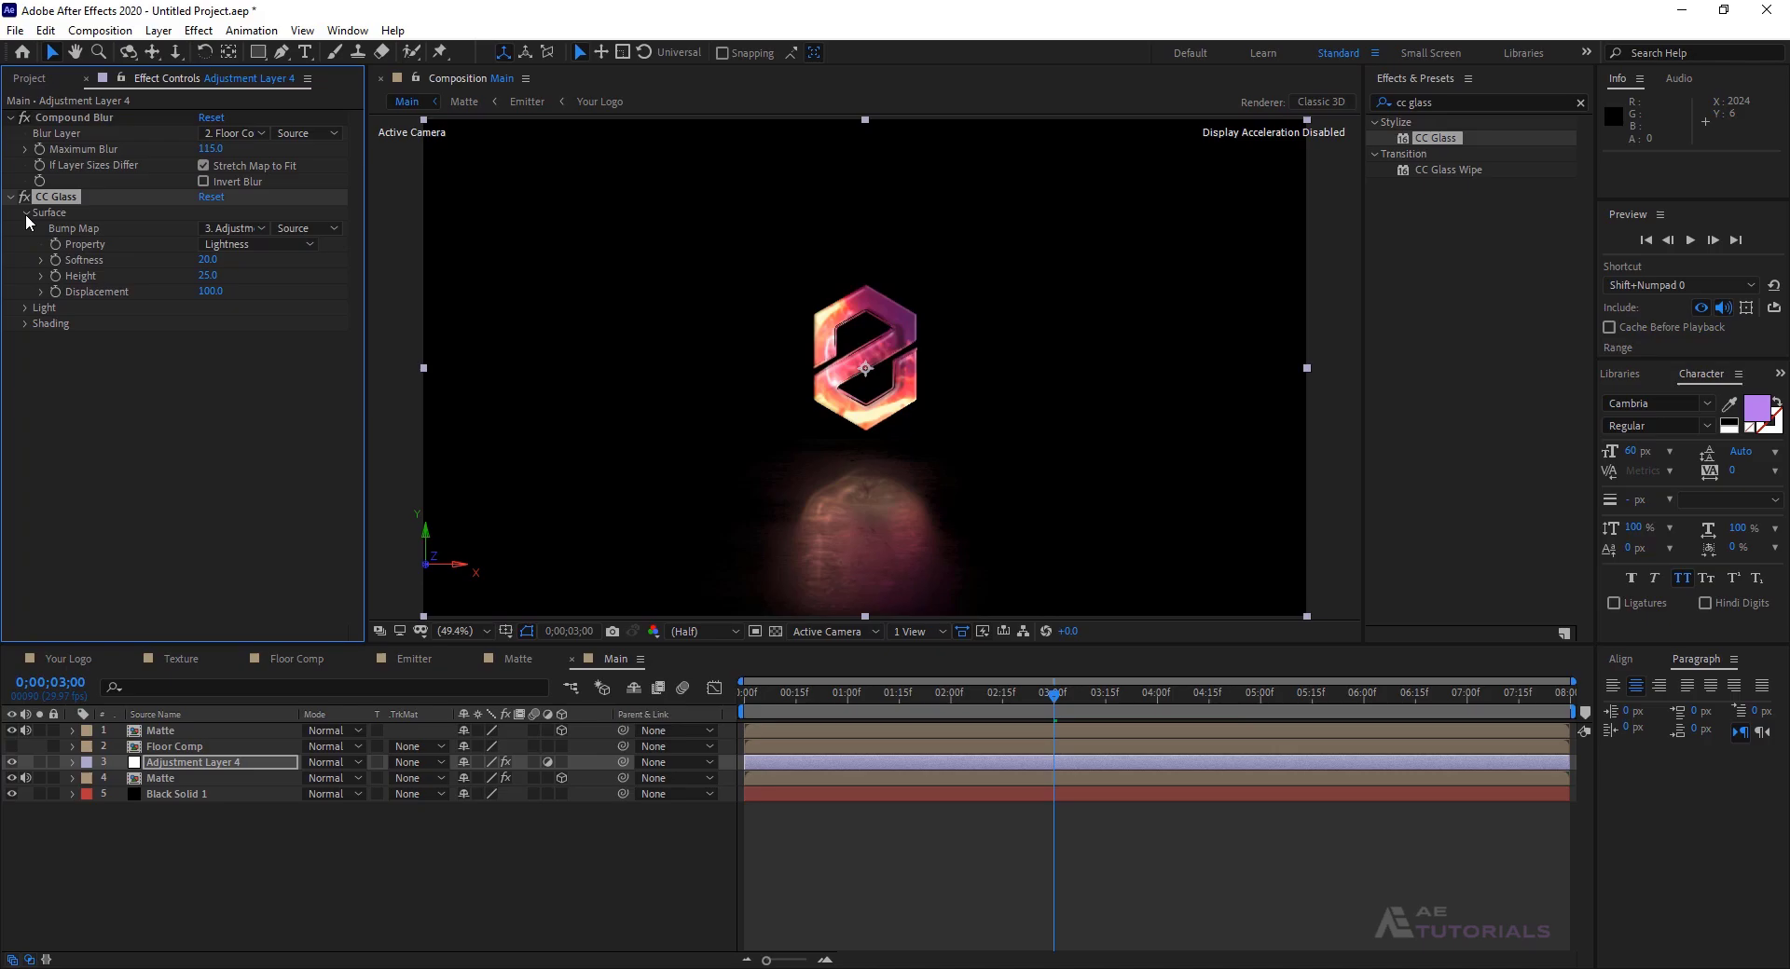
click(237, 229)
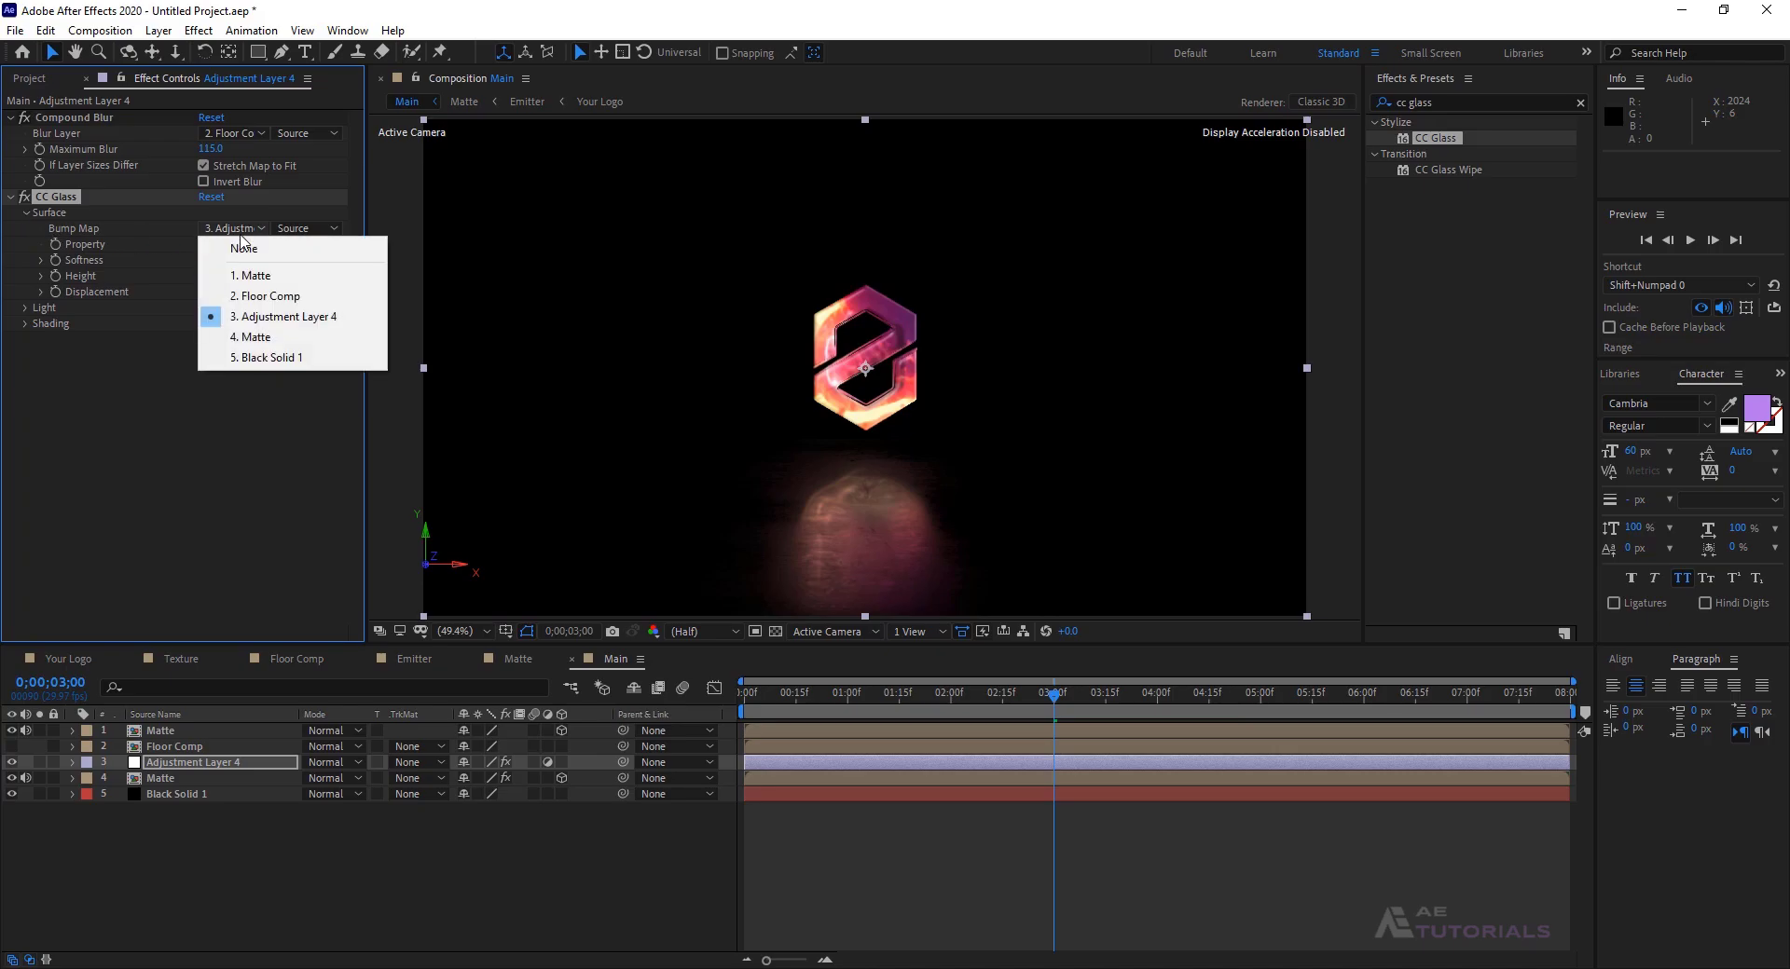
click(265, 296)
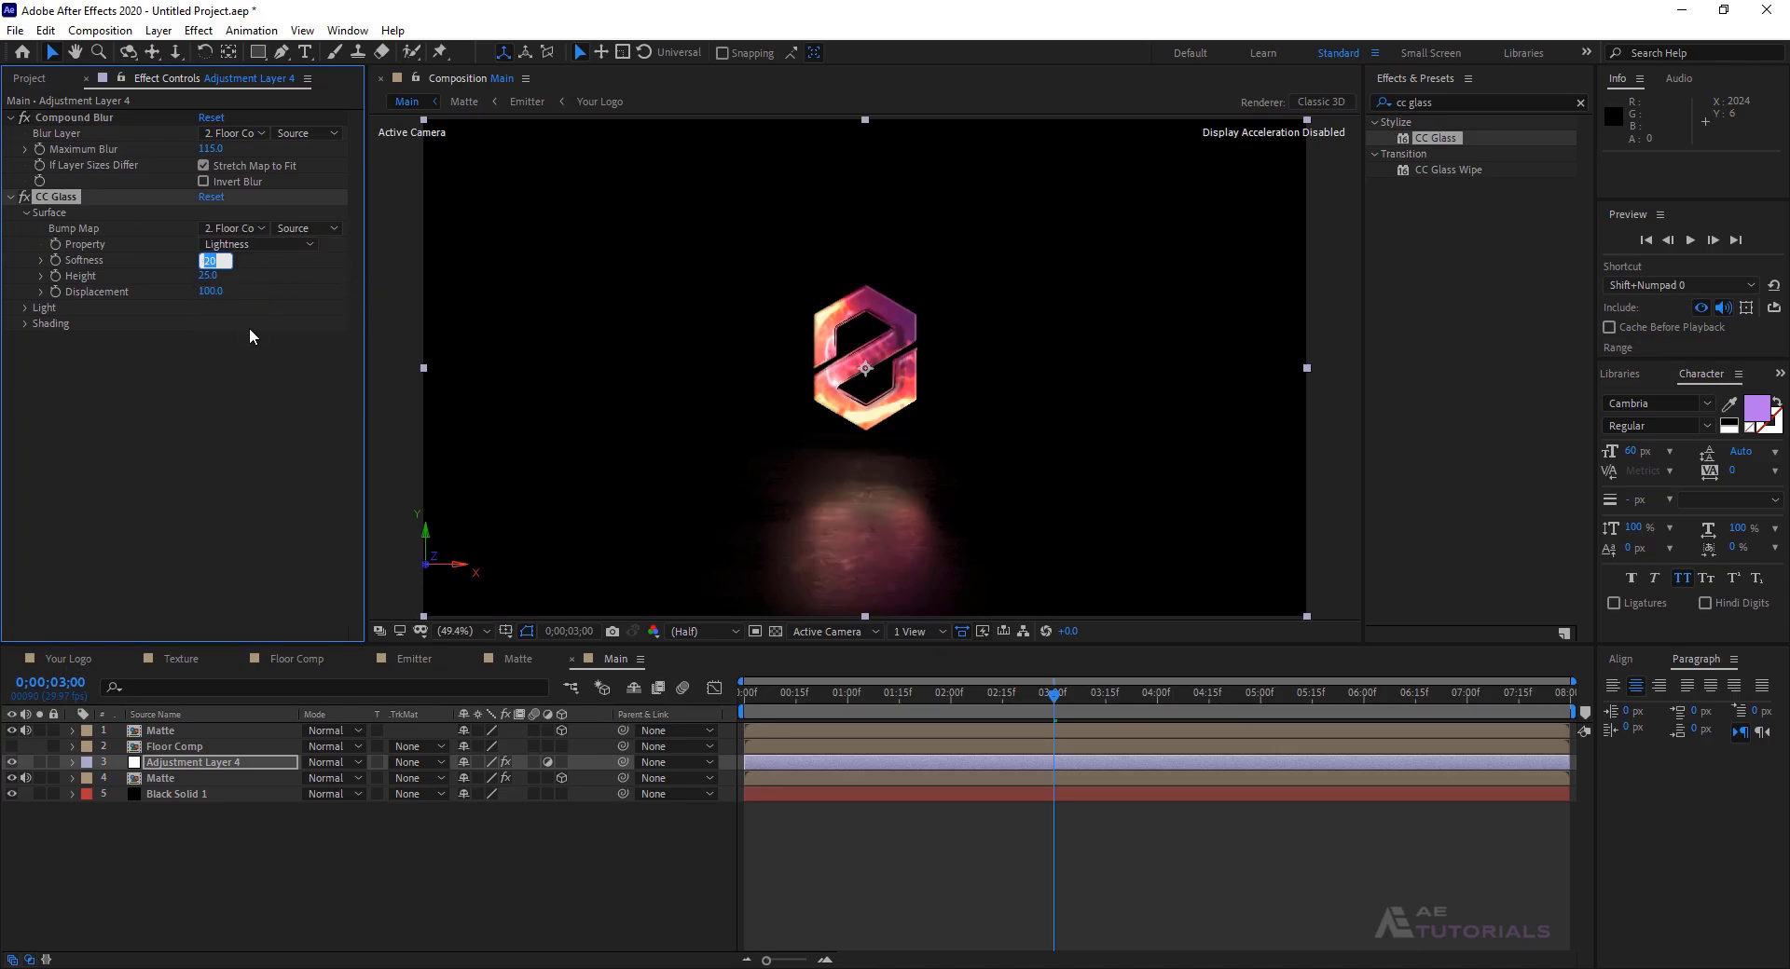
- Set CC Glass softness to 0, height and displacement to 5, and light intensity to 30
text(0)
key(Return)
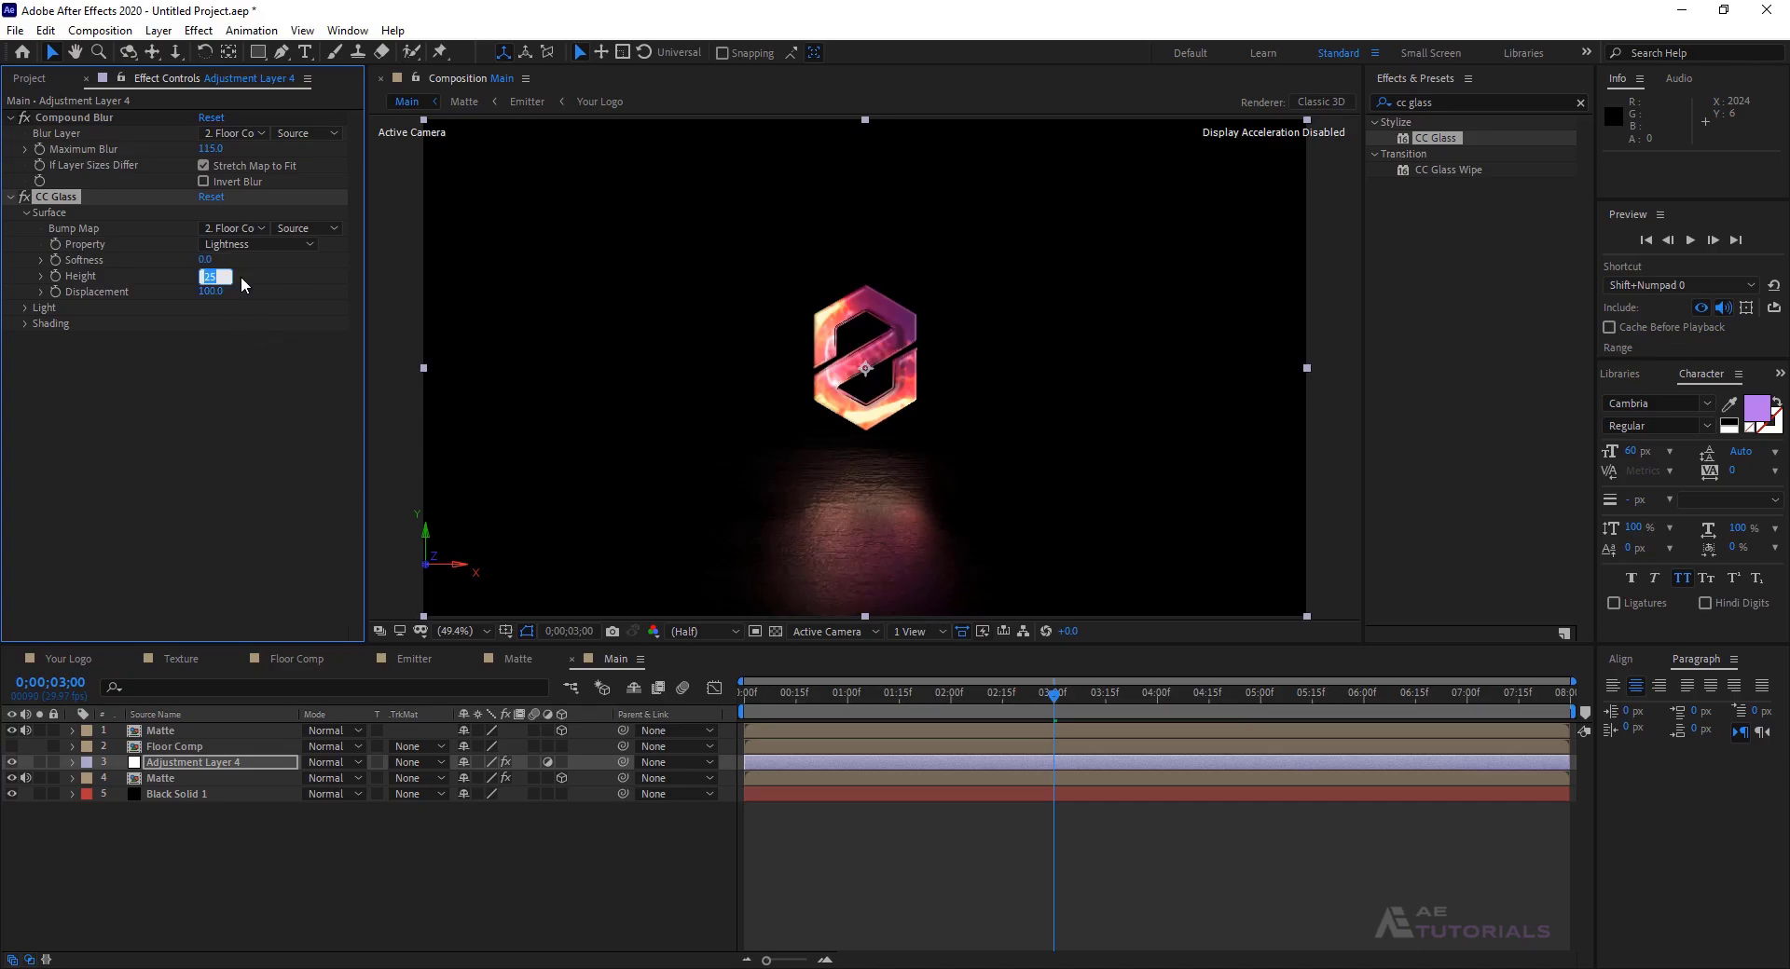
text(5)
key(Return)
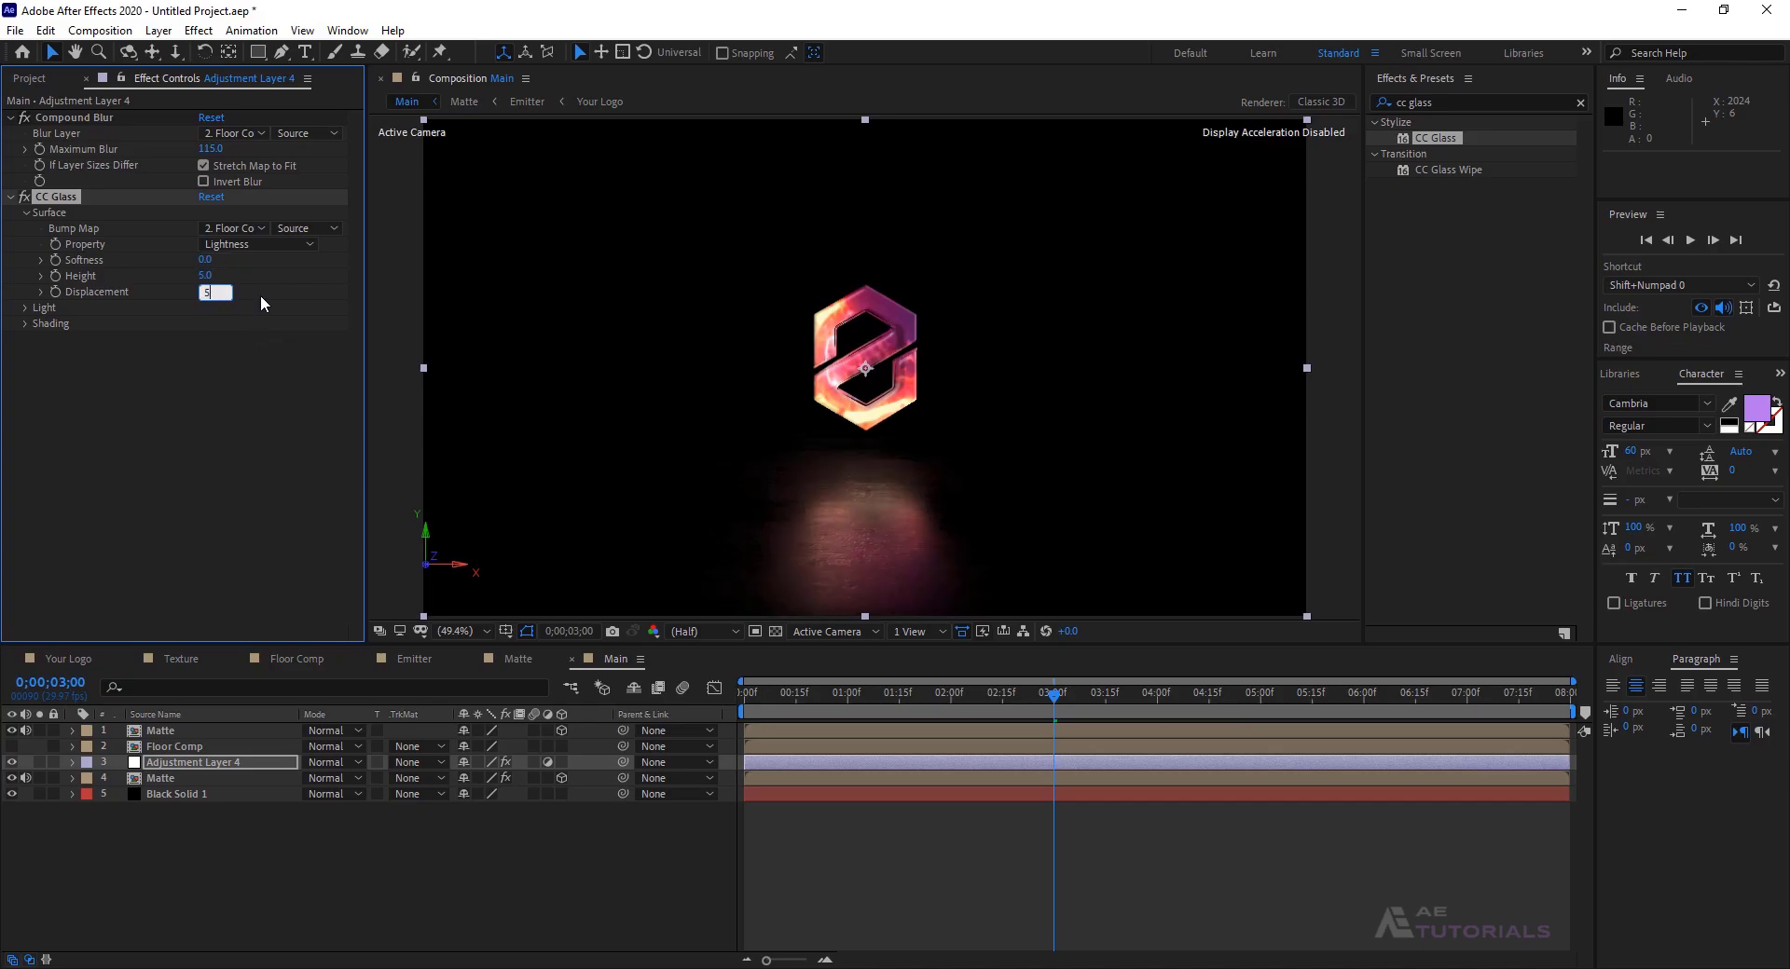
text(5)
key(Return)
click(25, 307)
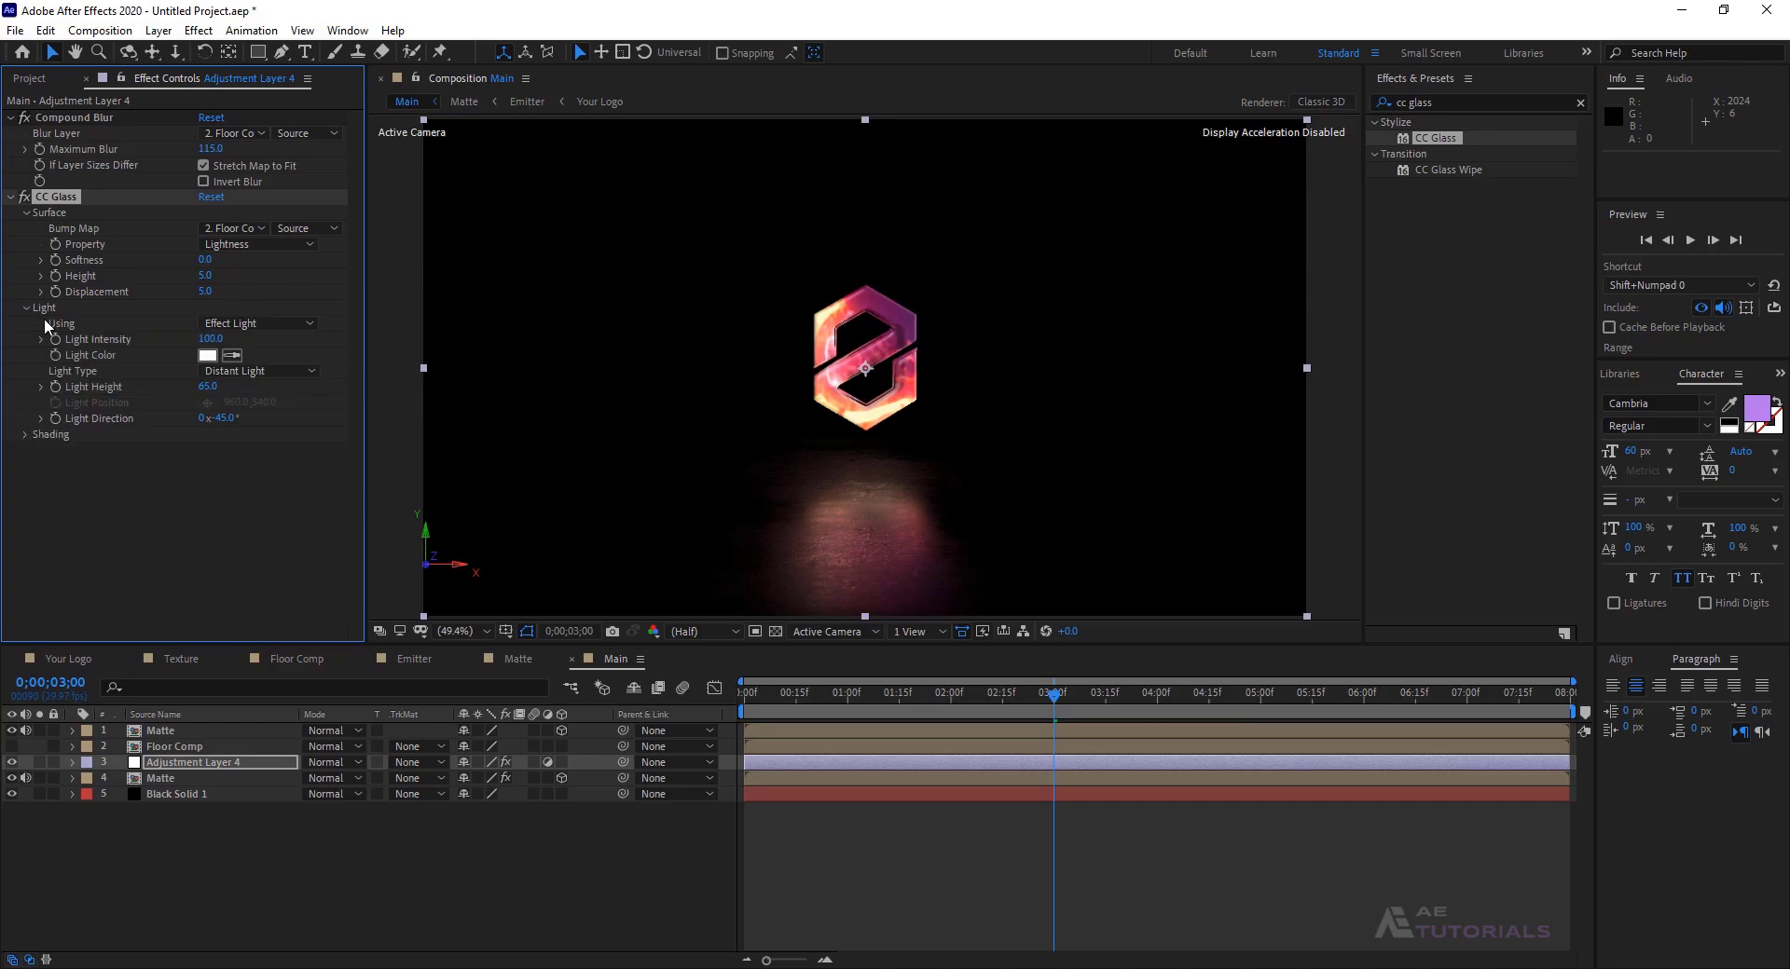
text(30)
key(Return)
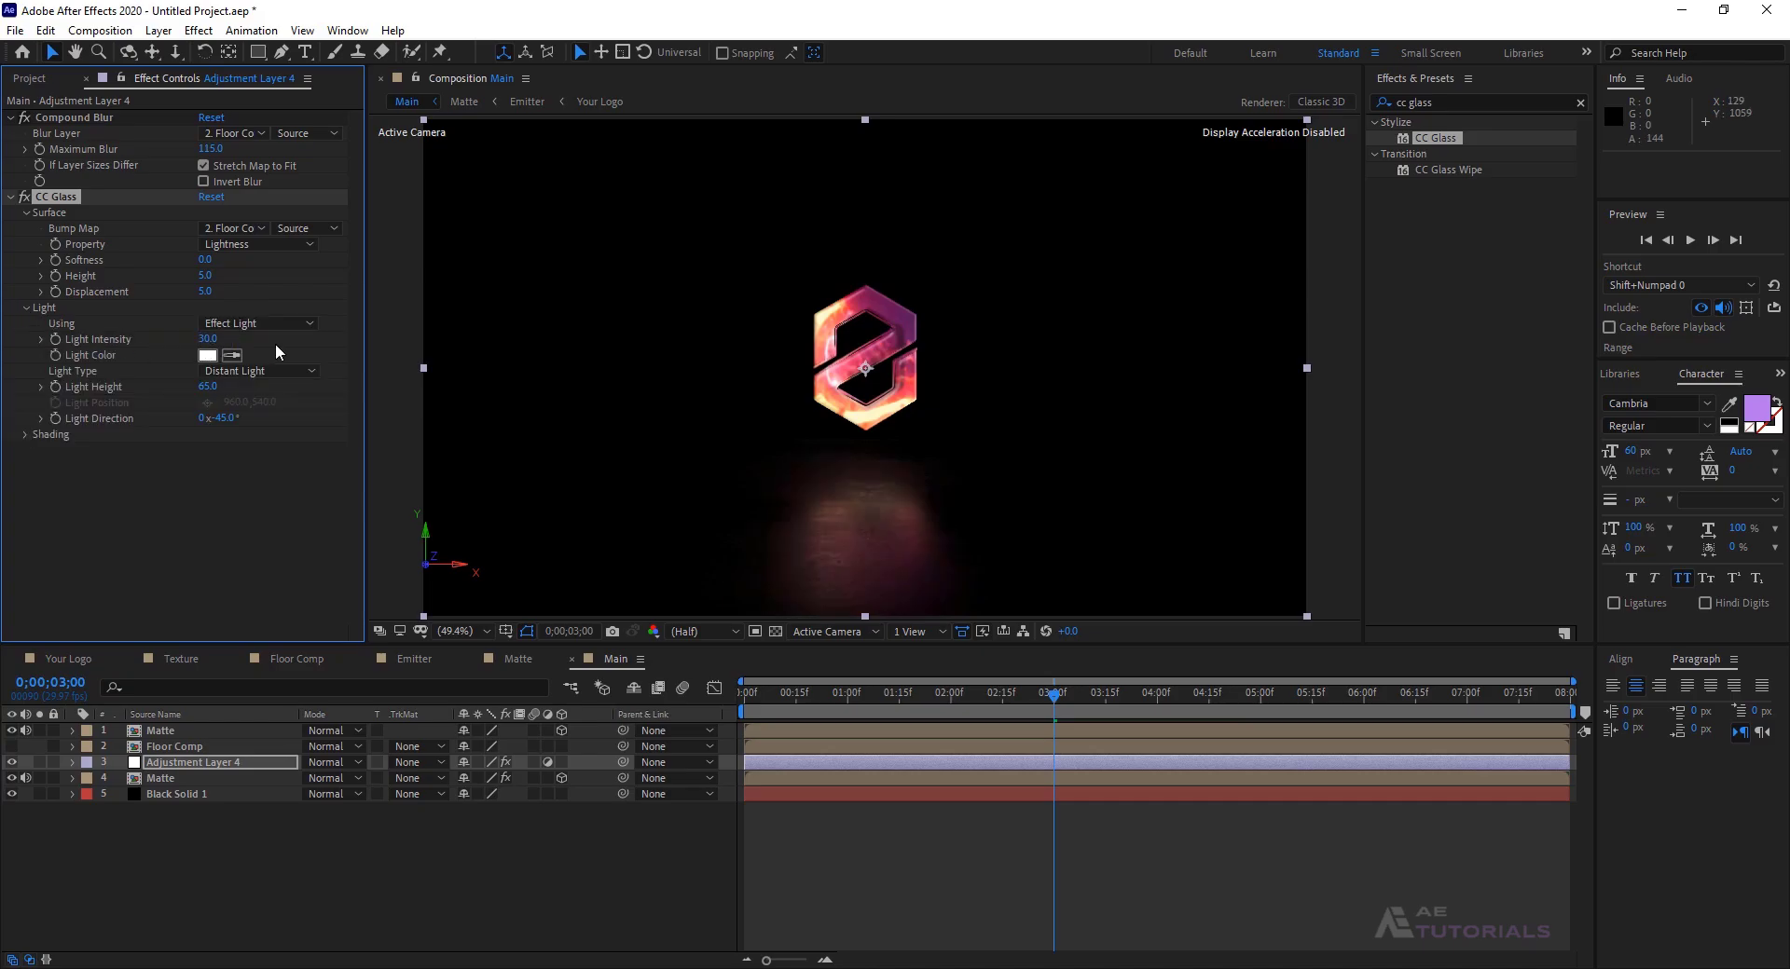
- Add a two-node camera with the 50mm preset to the Main composition
right_click(328, 852)
mouse_move(401, 649)
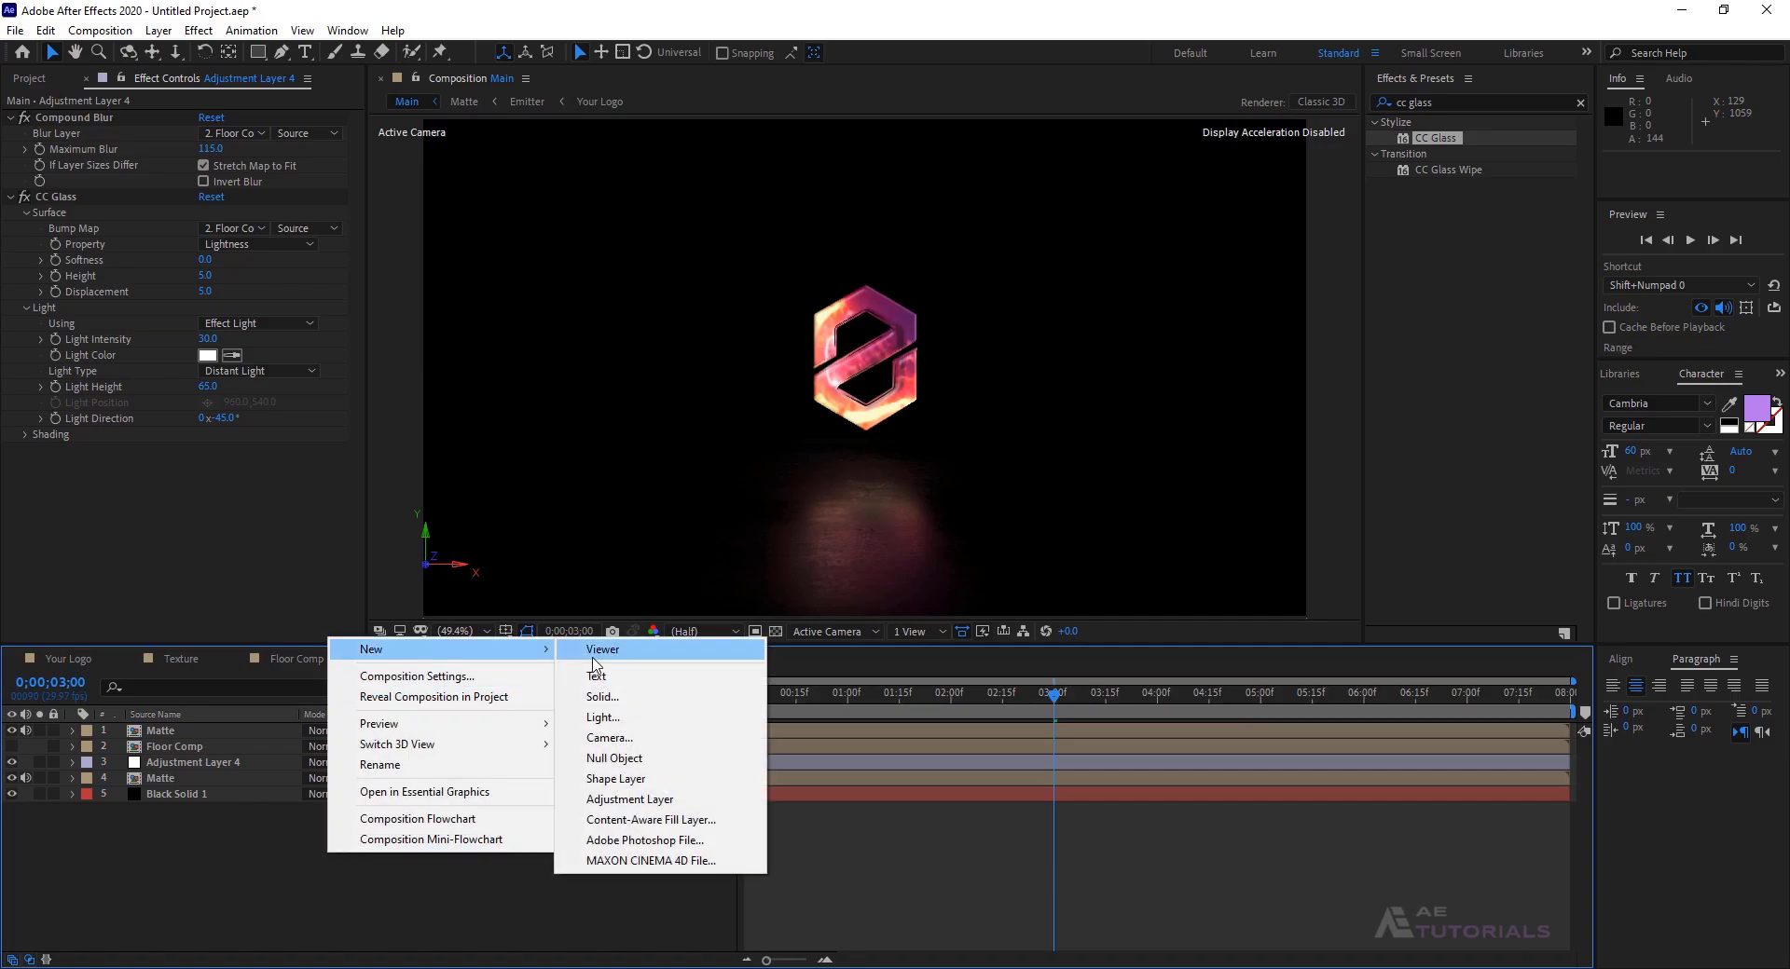
click(635, 738)
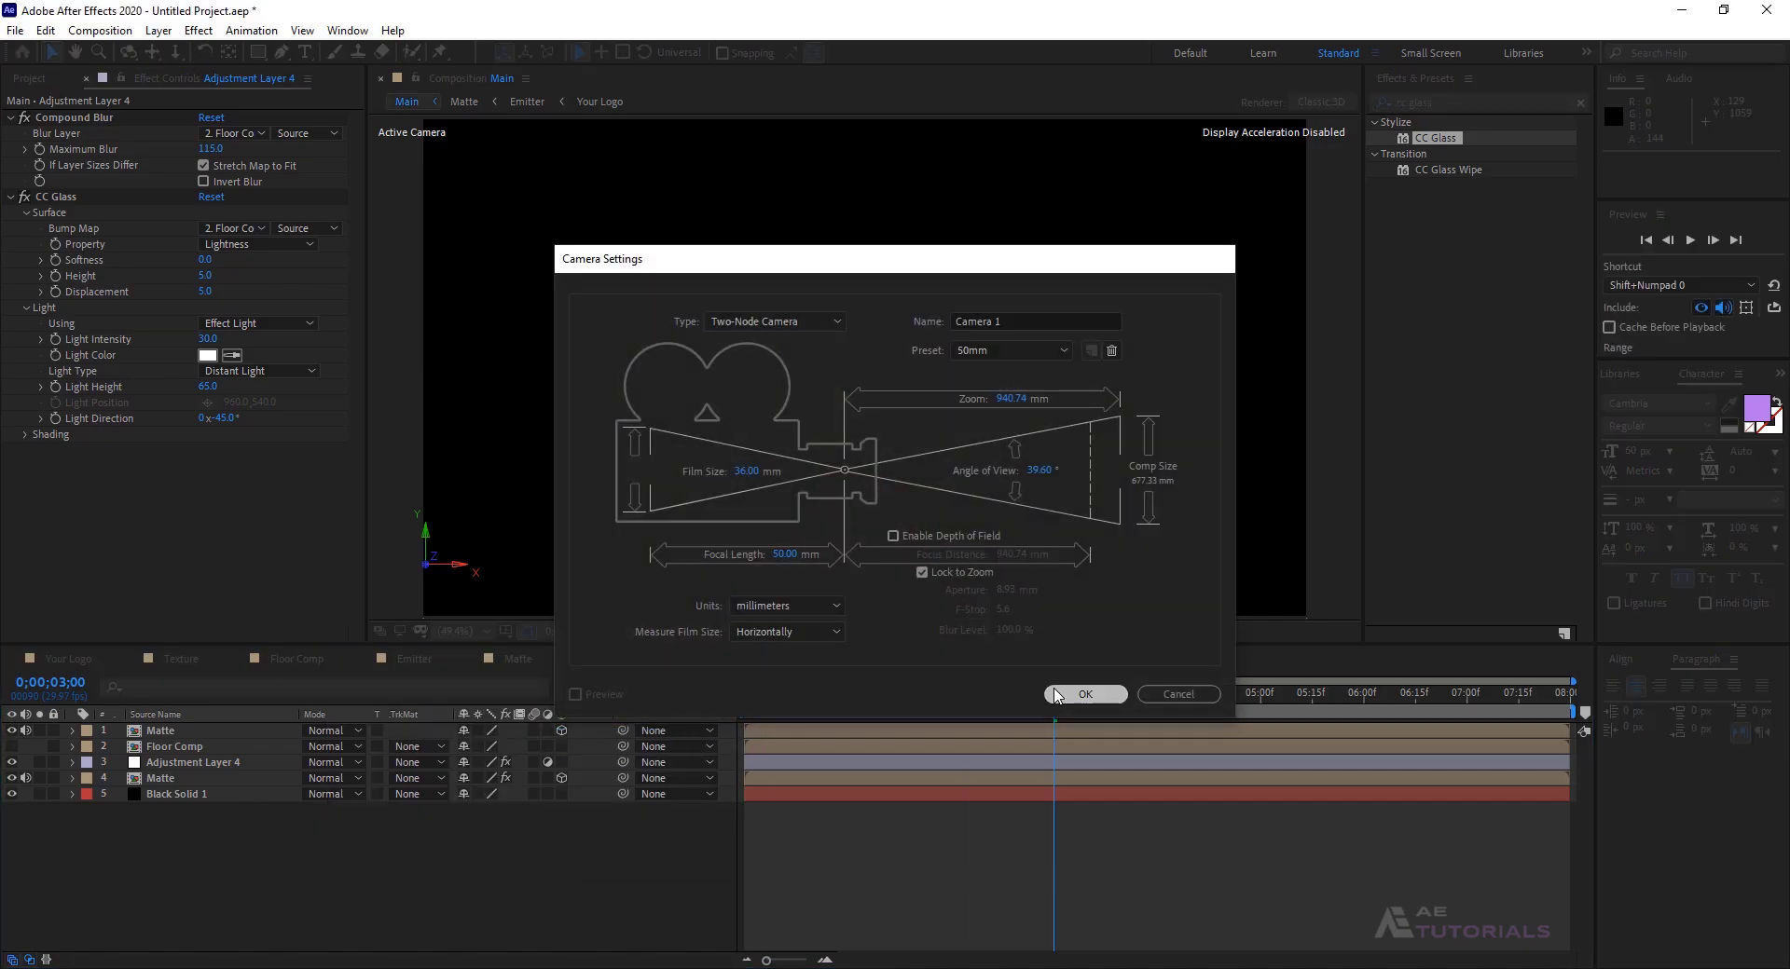
click(1056, 695)
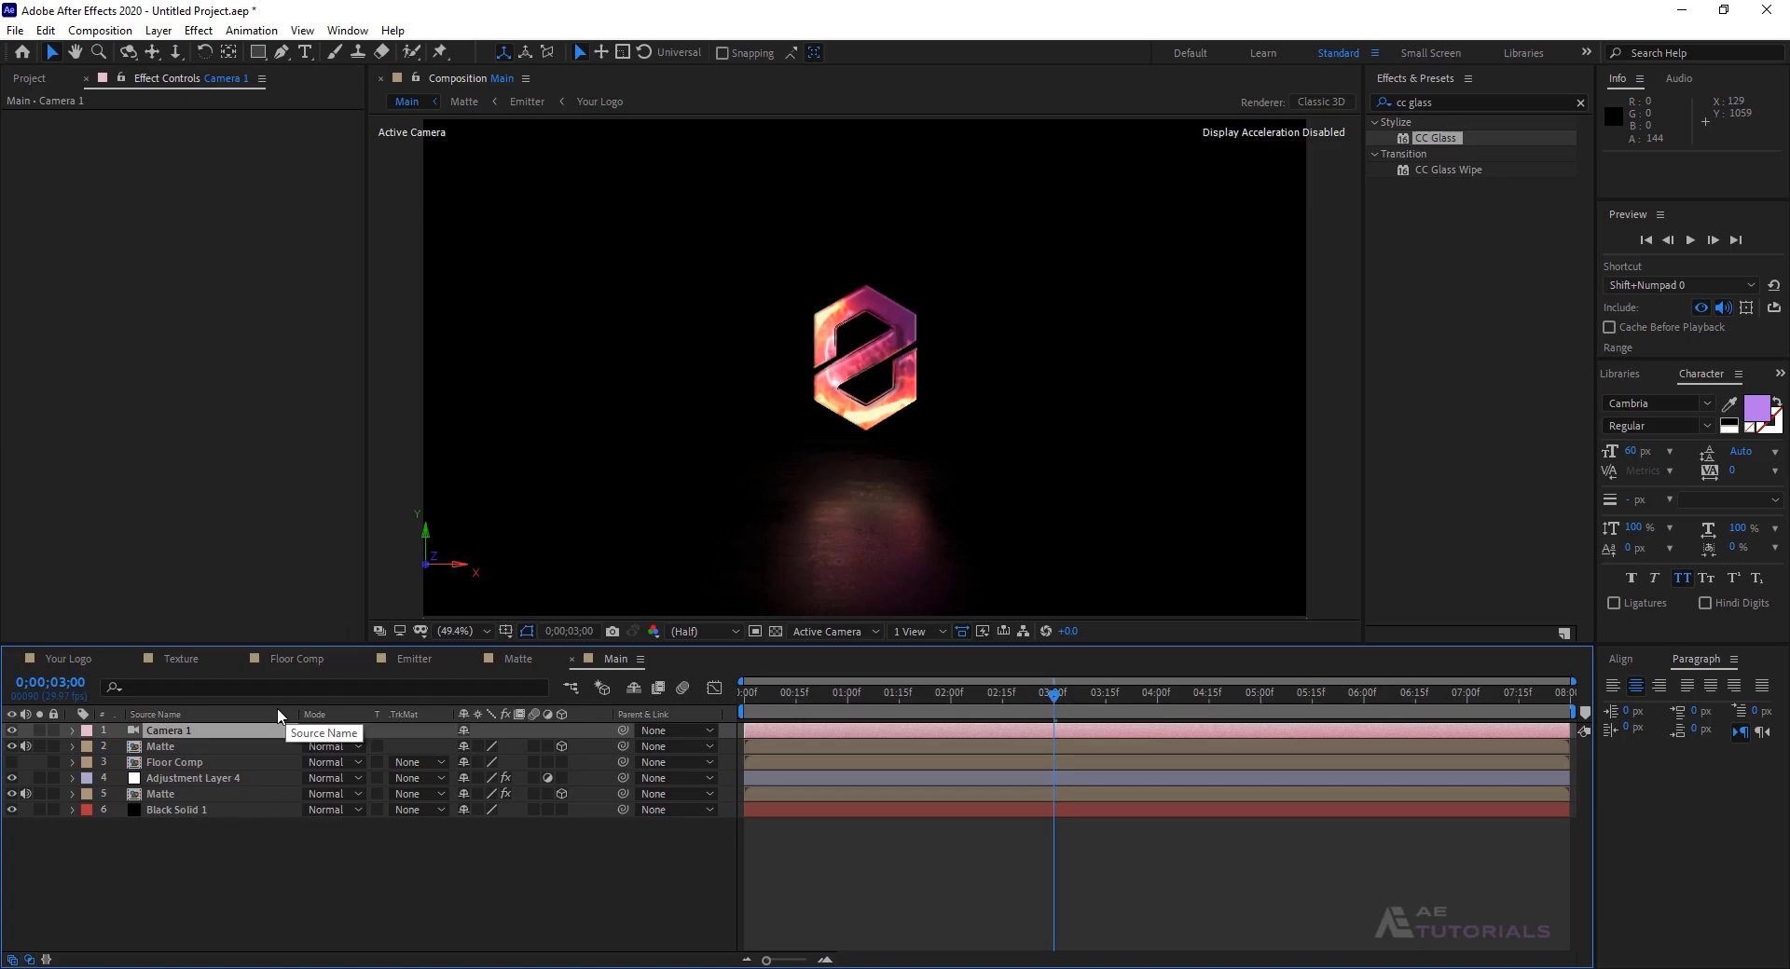
- Animate the camera's position with a keyframe at 0 seconds and a push-in to Z -2364.7 at 5 seconds
key(p)
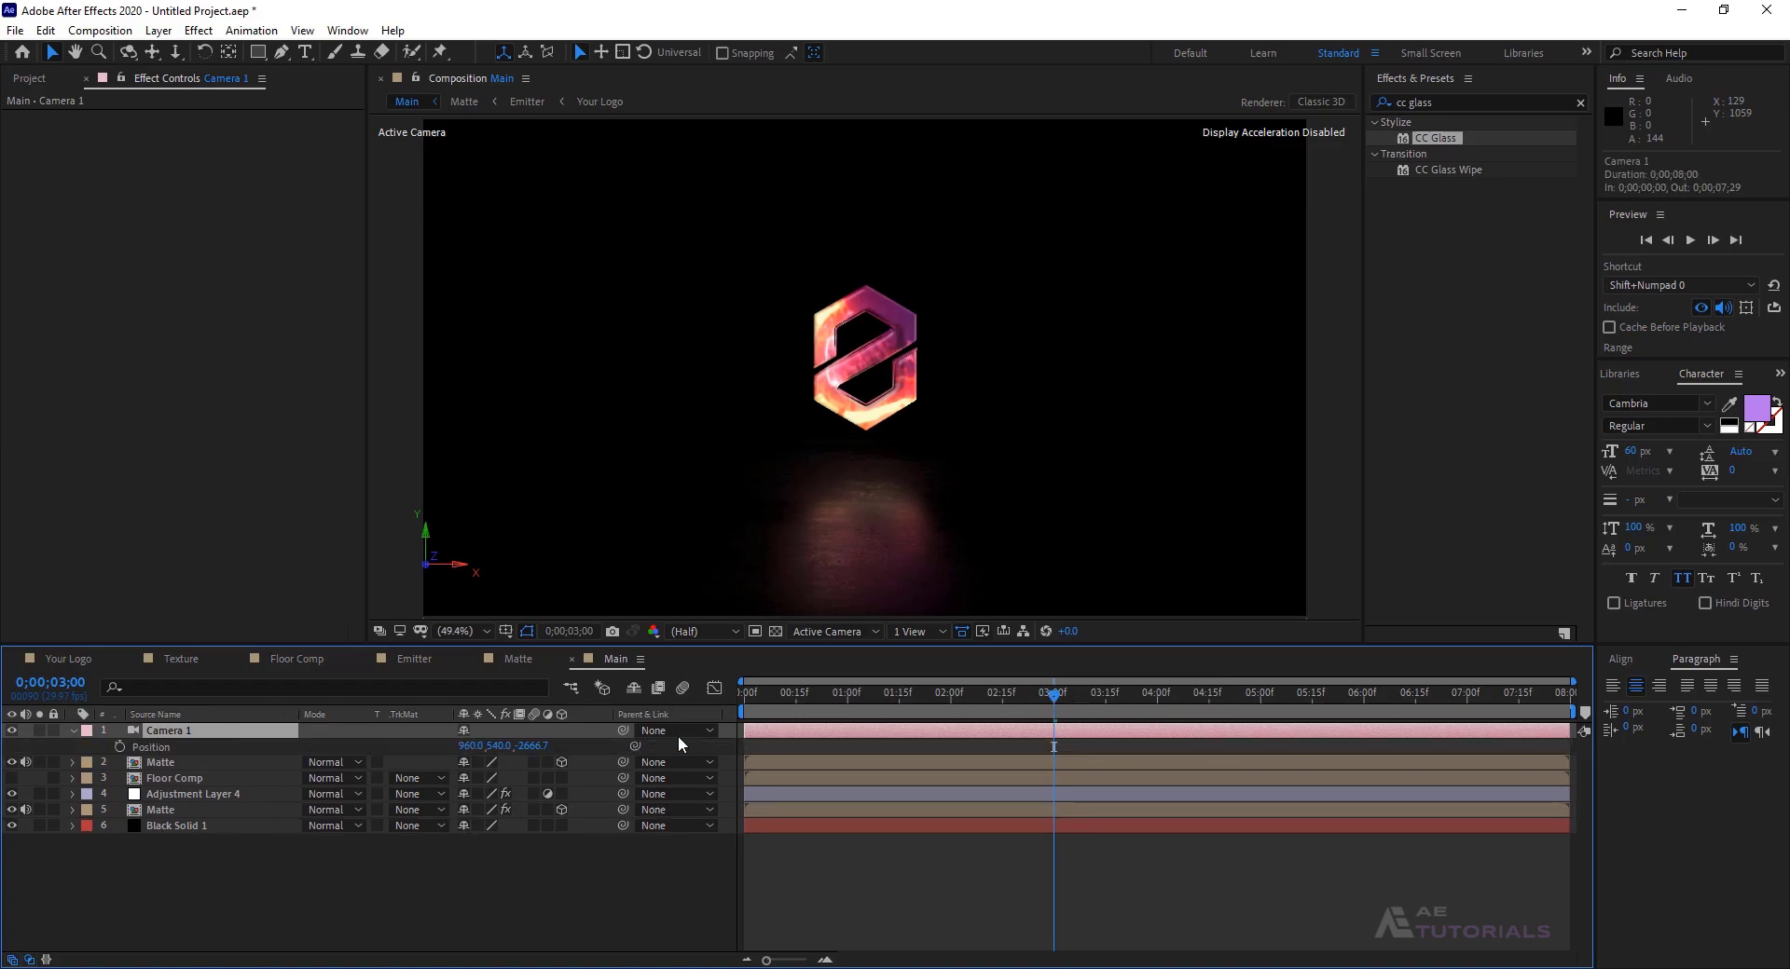
drag(779, 691, 733, 692)
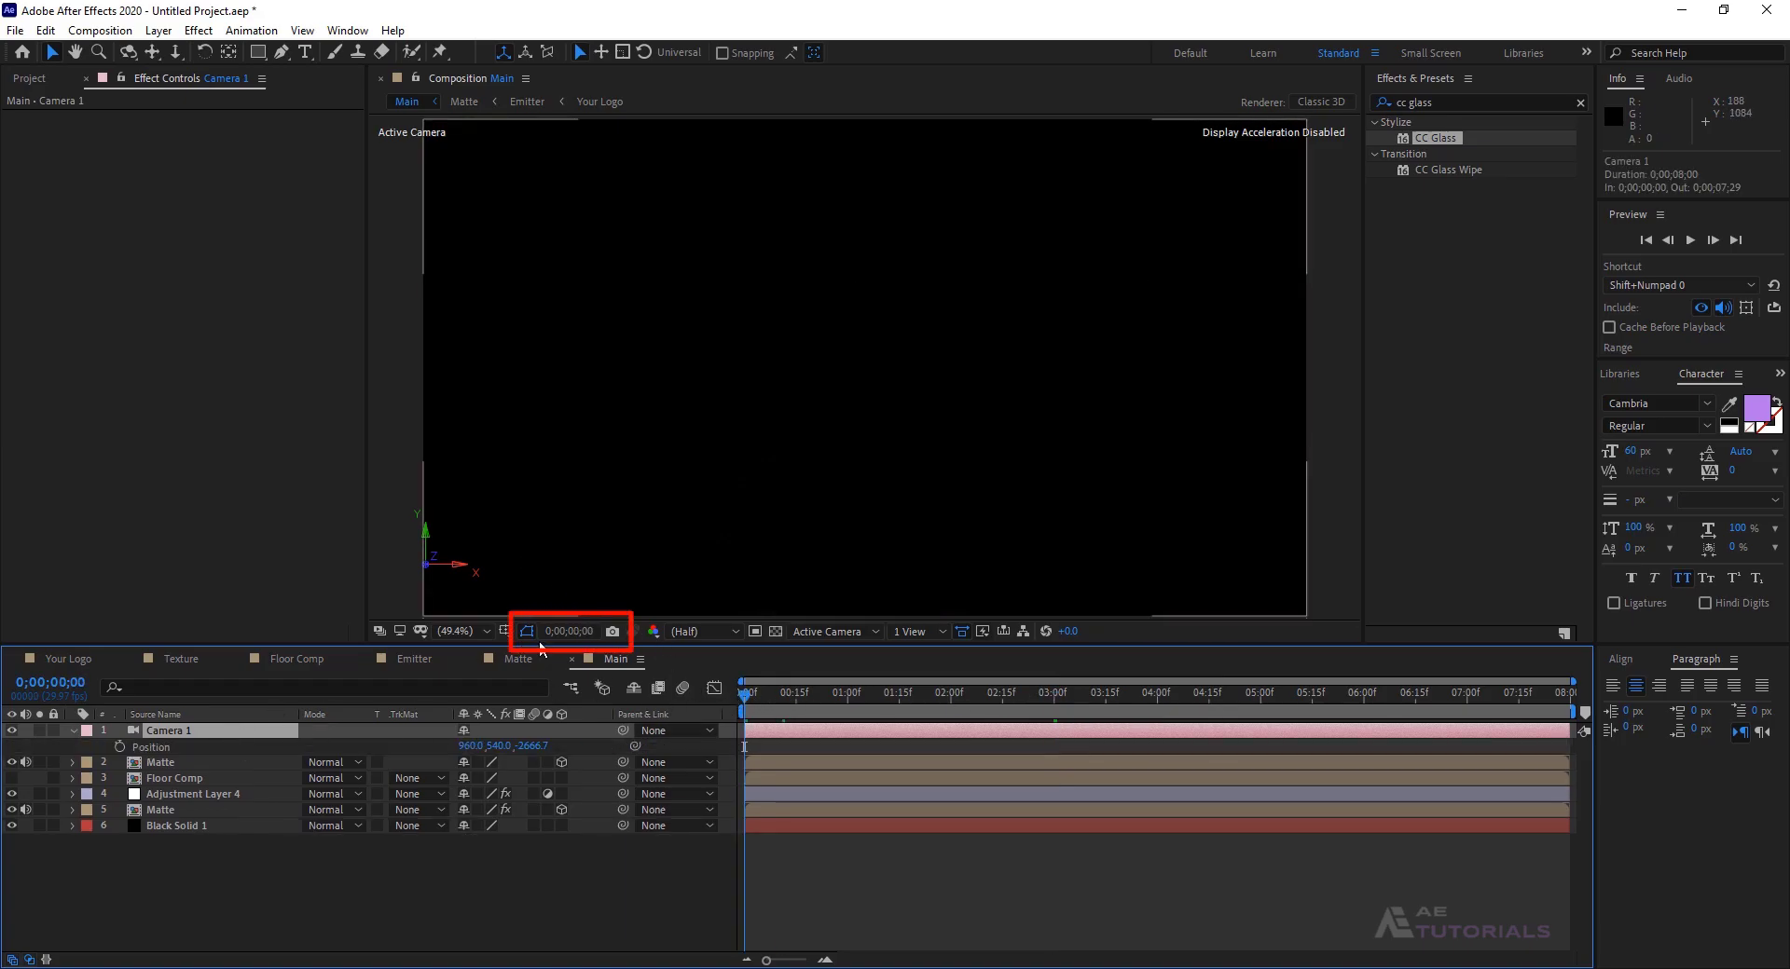
click(119, 746)
drag(811, 694, 1261, 699)
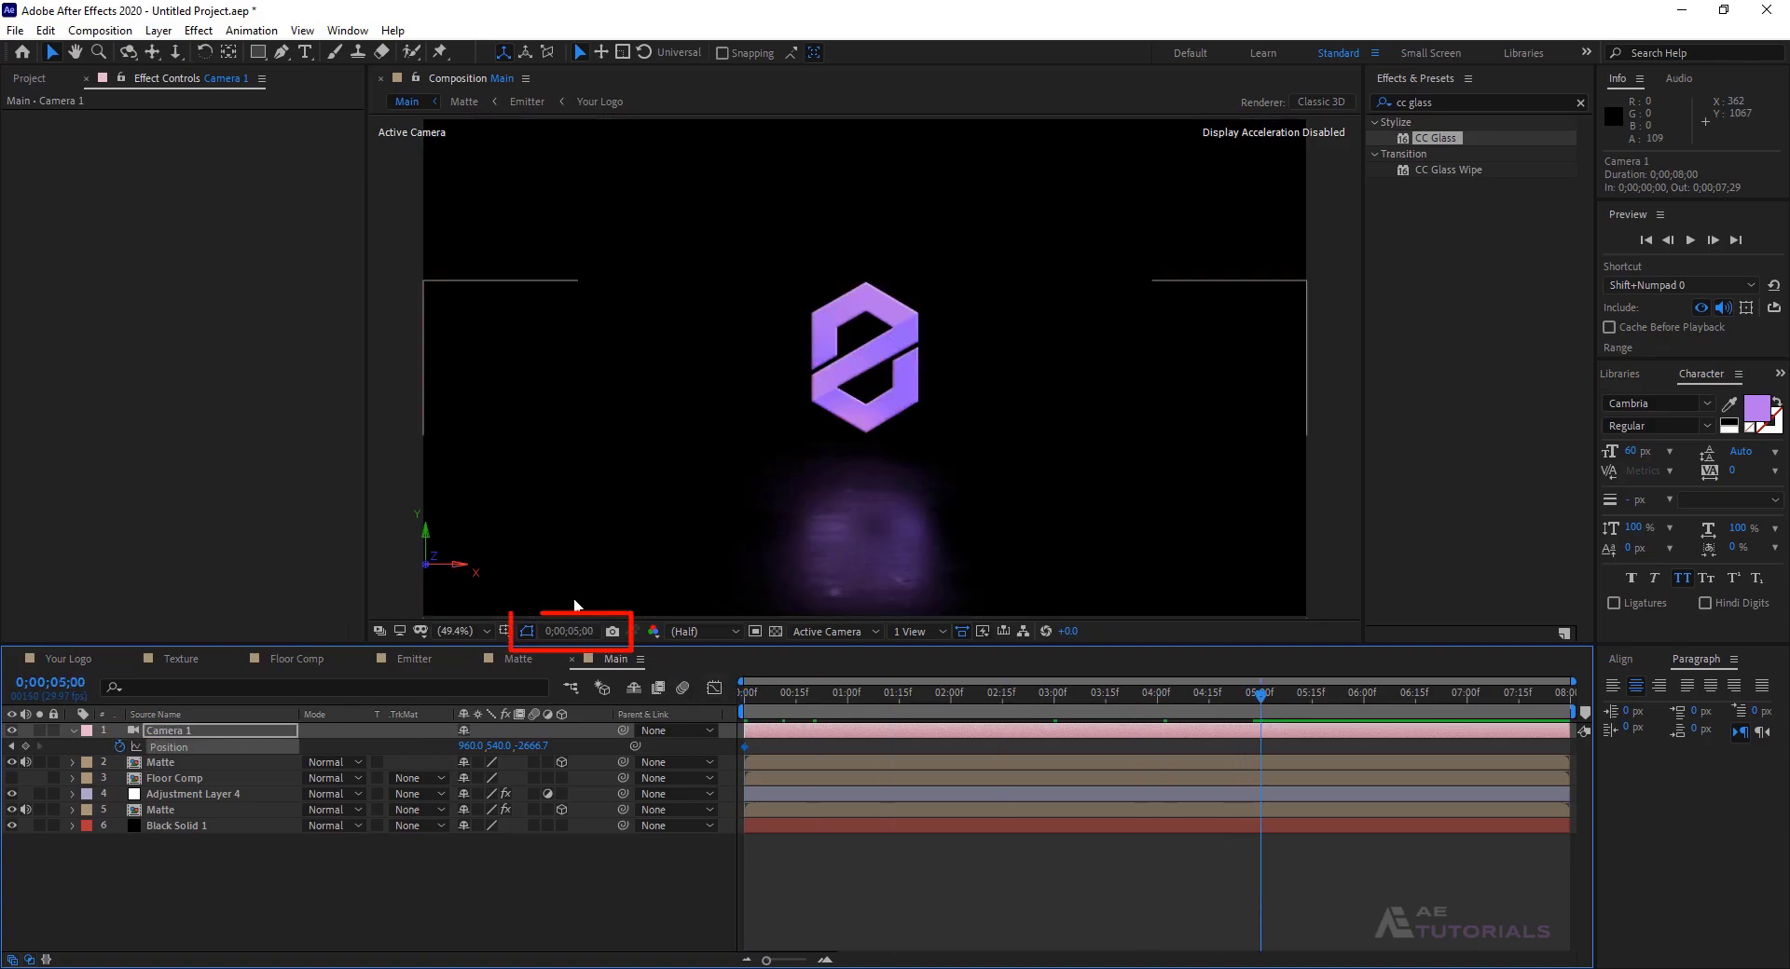
drag(534, 746, 784, 716)
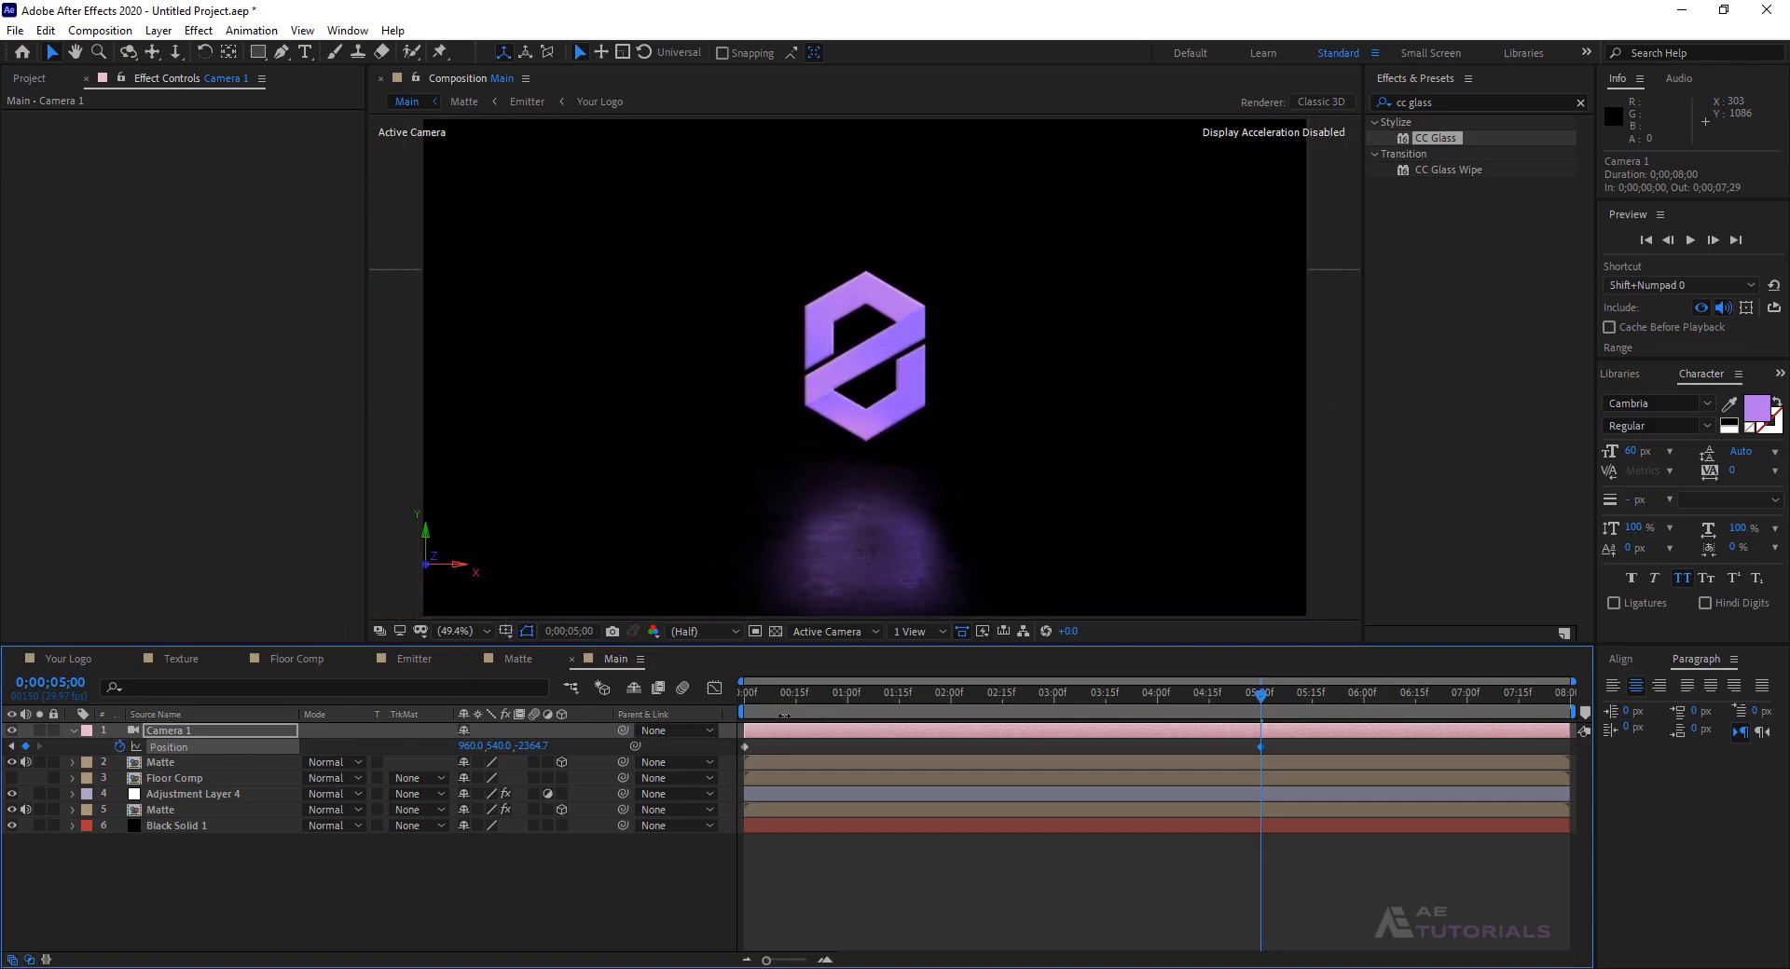
- Apply Easy Ease to both camera position keyframes and collapse the camera layer
drag(1295, 742, 735, 755)
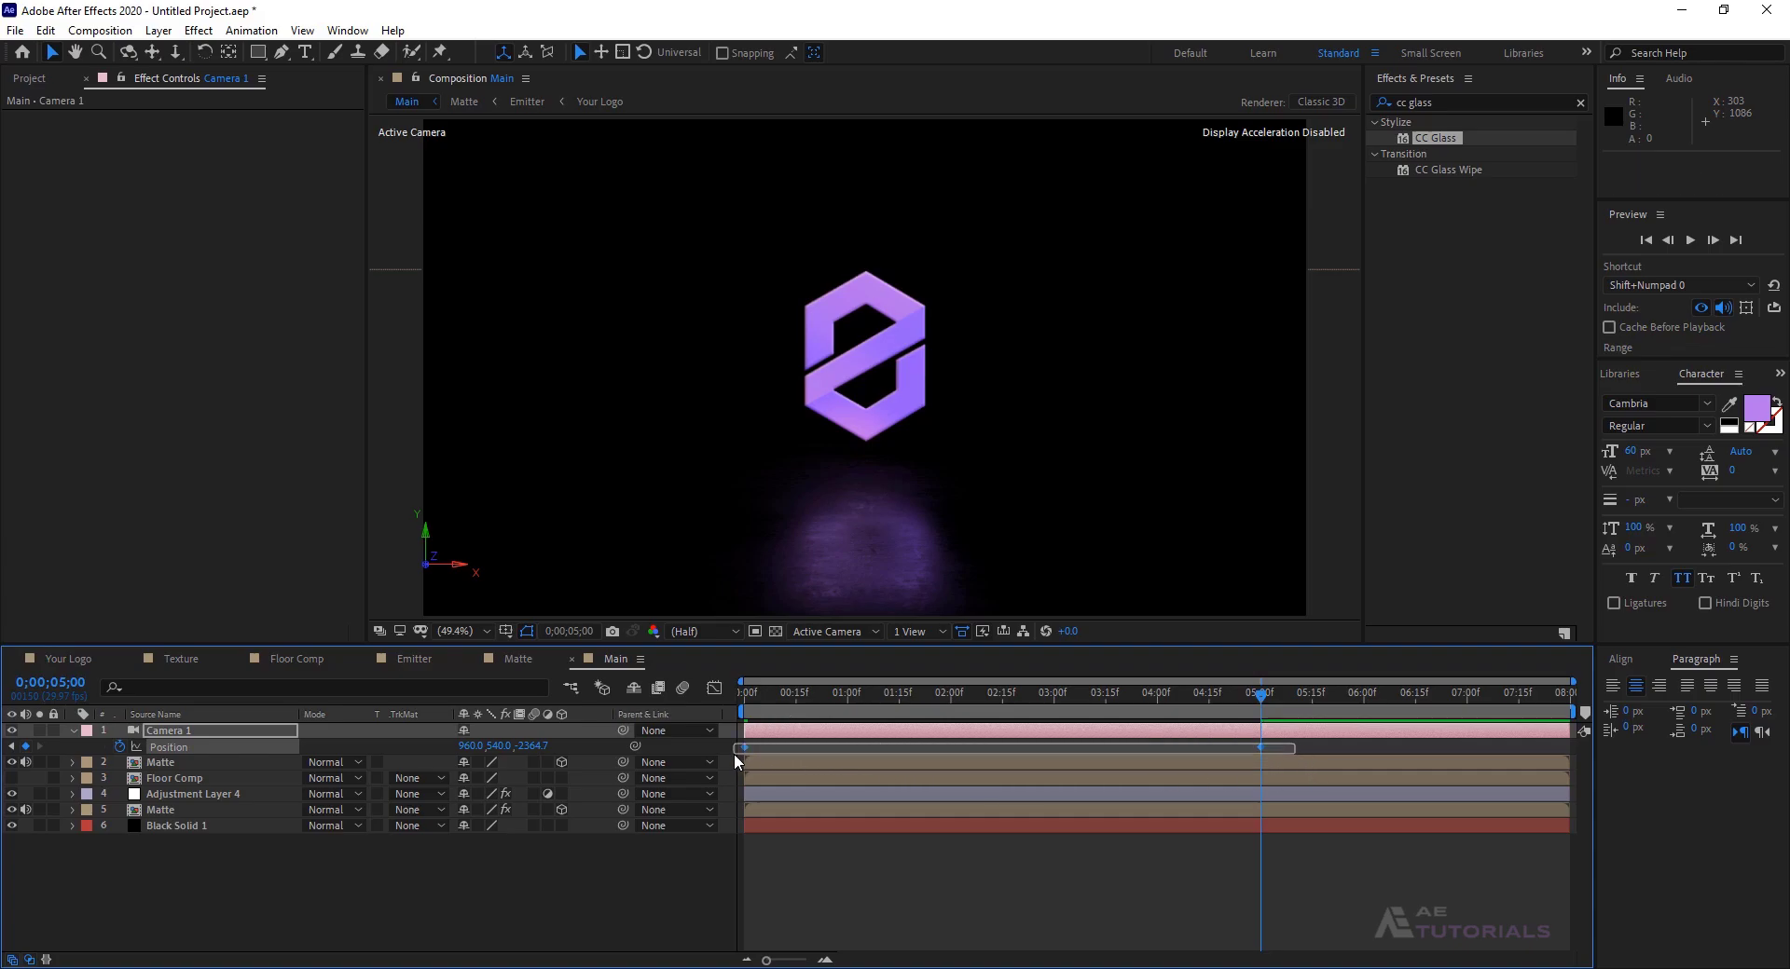
key(F9)
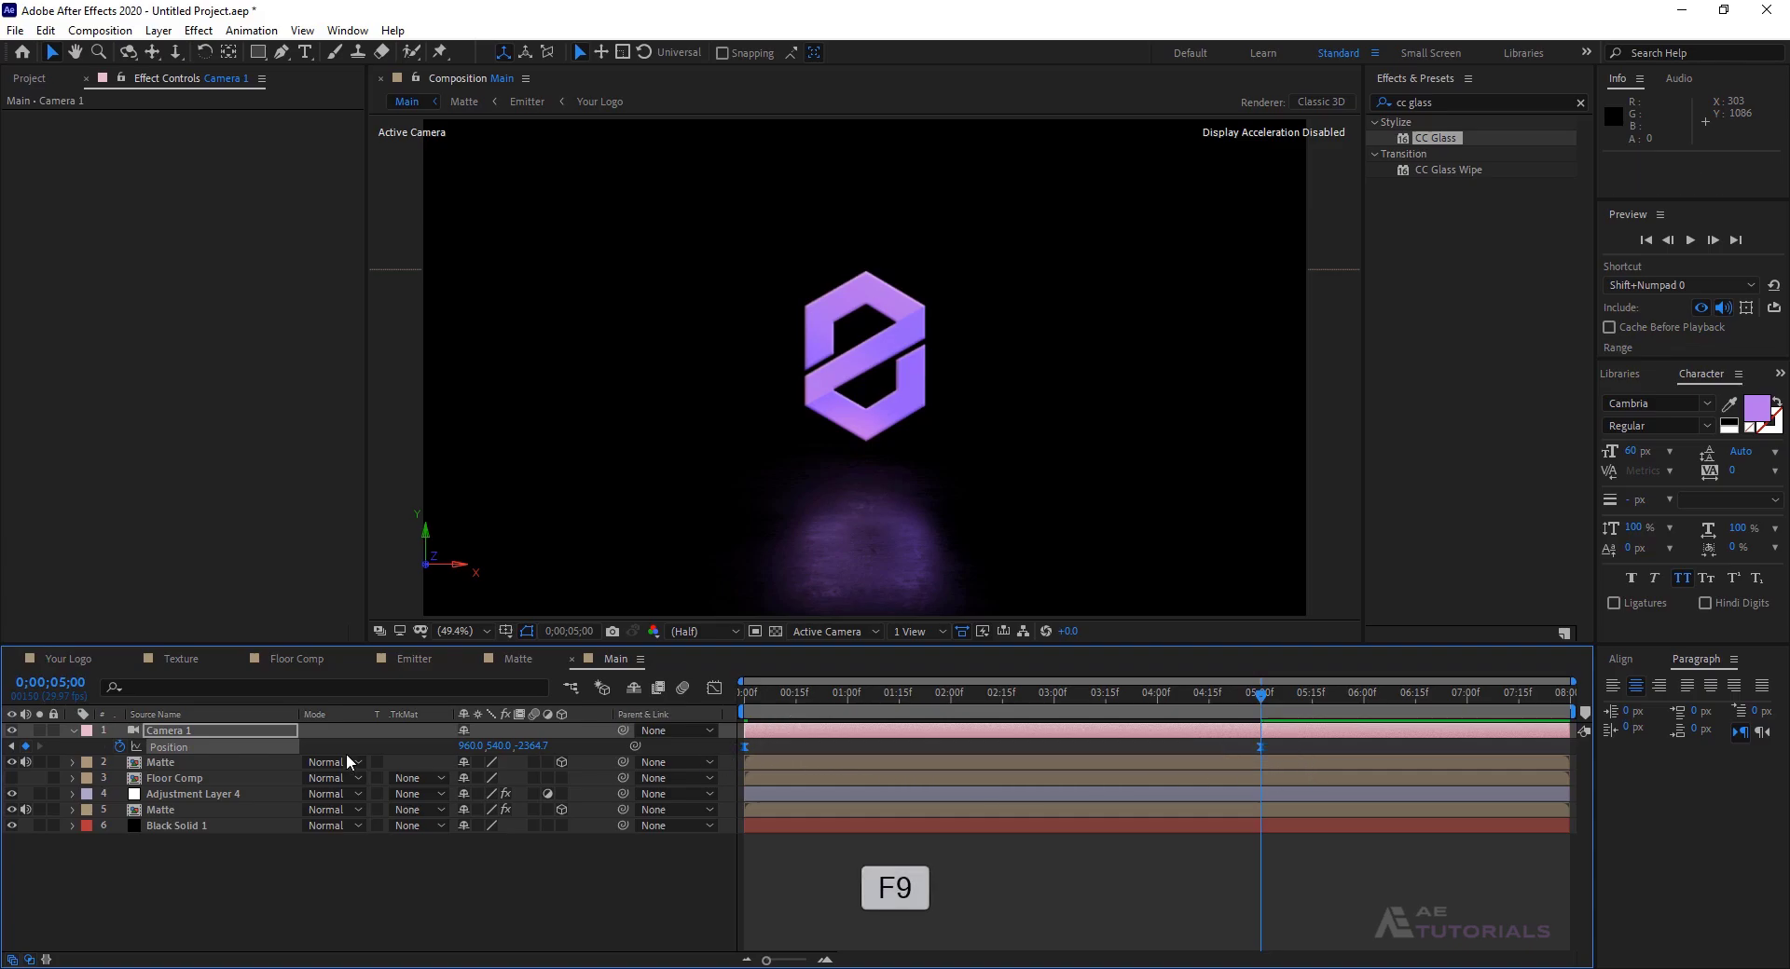
click(79, 731)
- Create an empty text layer and place it directly below the camera layer
right_click(289, 858)
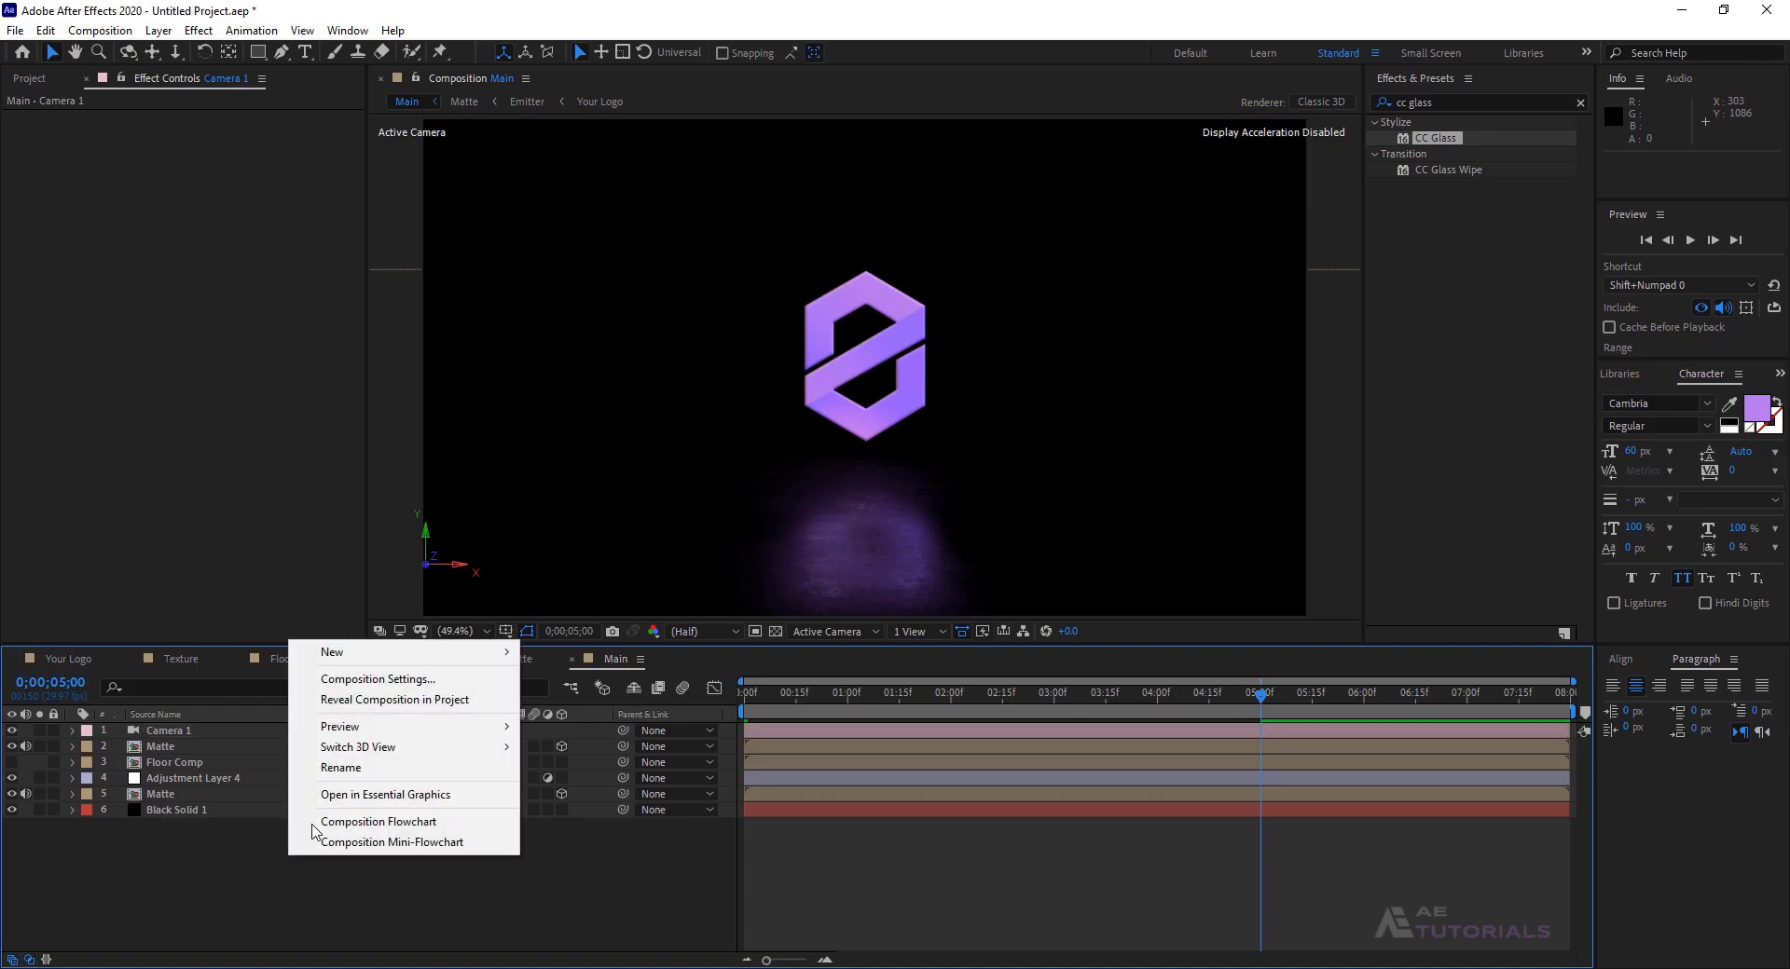
mouse_move(434, 656)
click(595, 679)
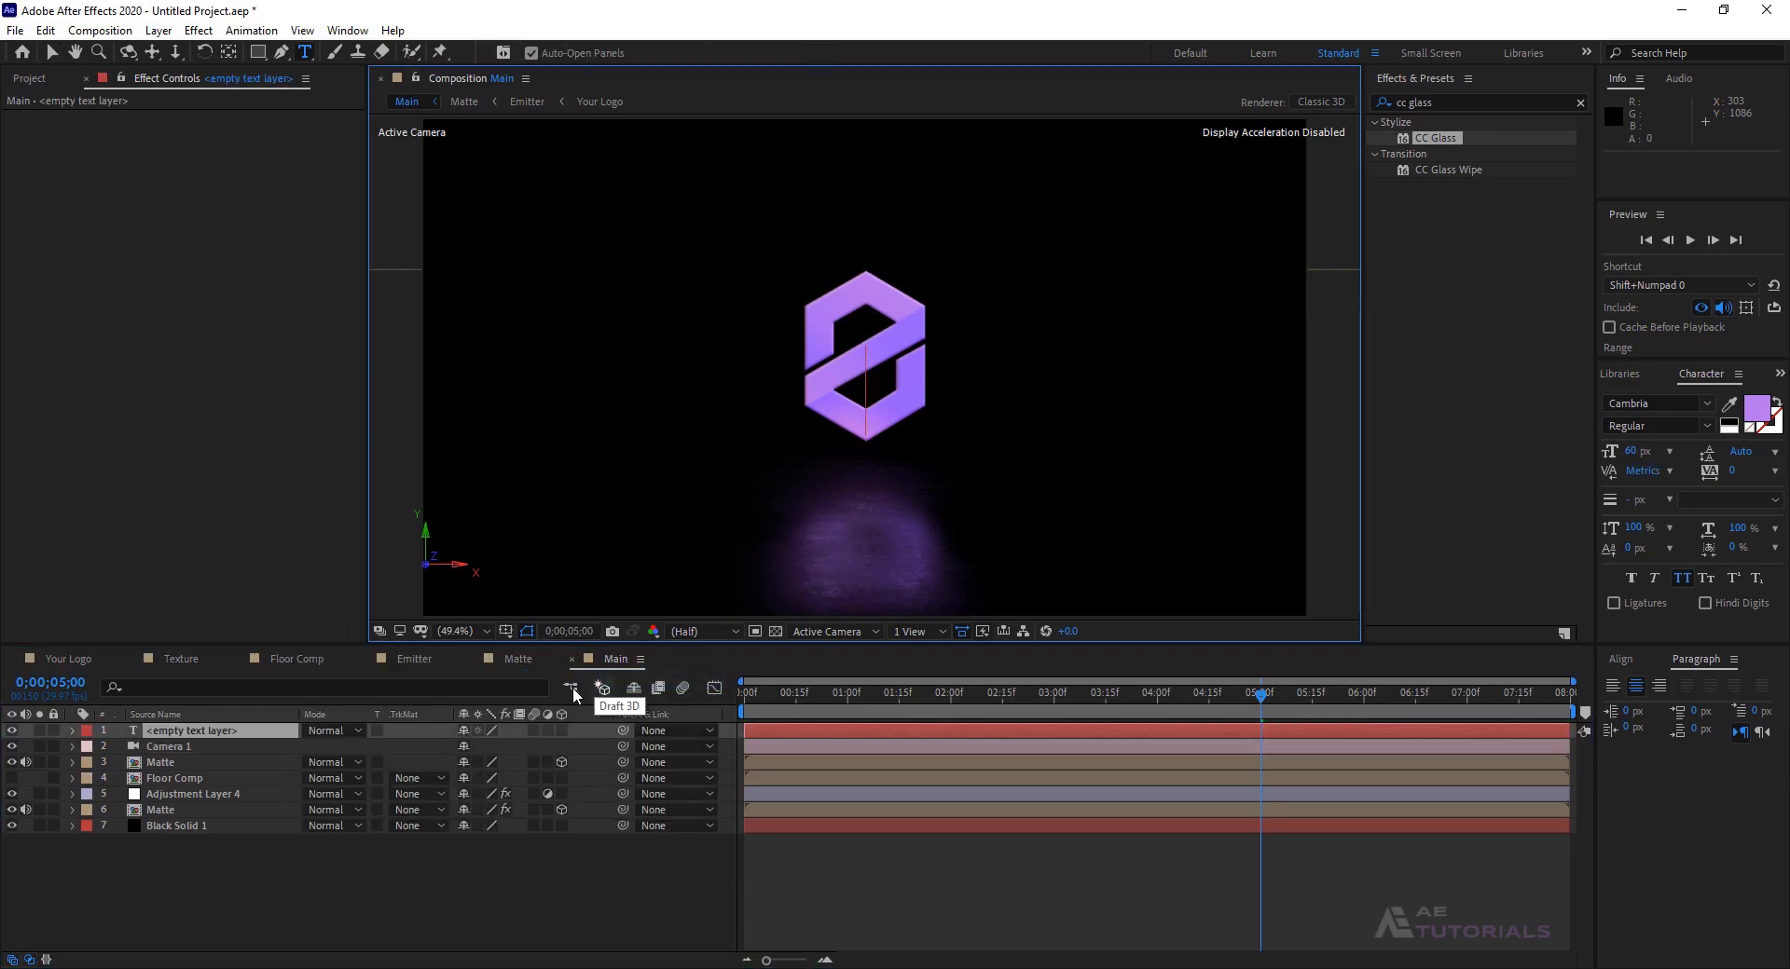
drag(181, 730, 183, 752)
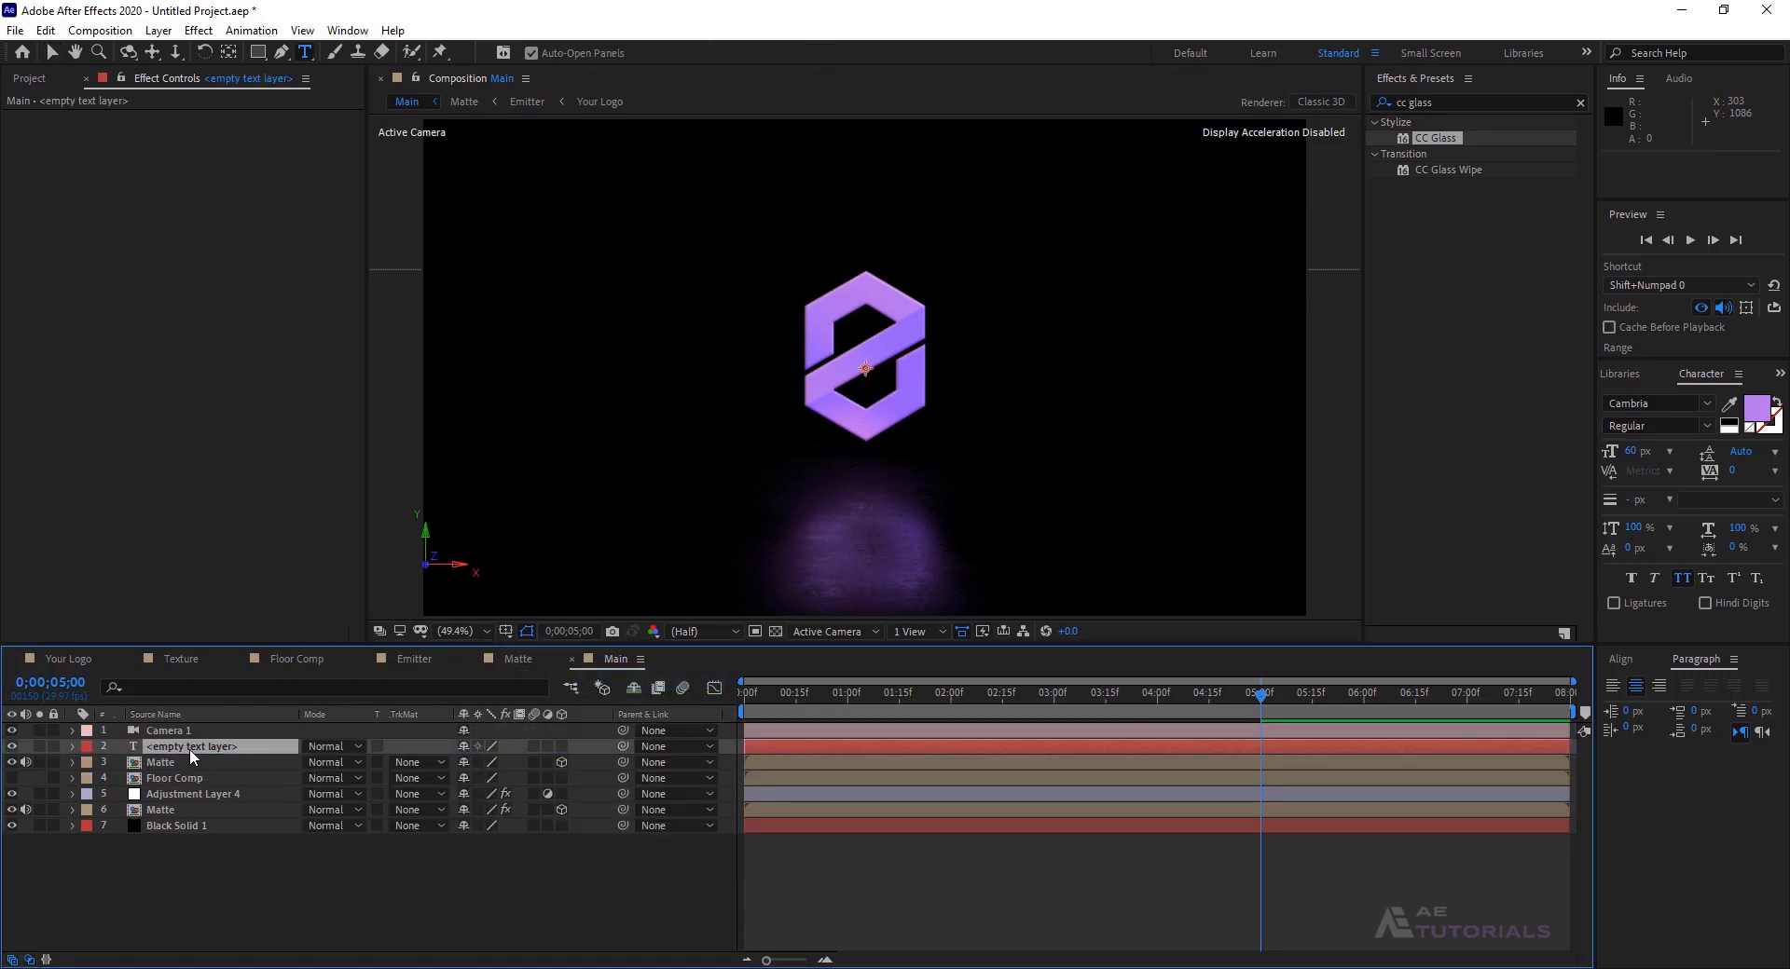
- Enter the text "tagline" in the empty text layer and place it centred below the logo at about 960, 791
double_click(192, 748)
text(tag)
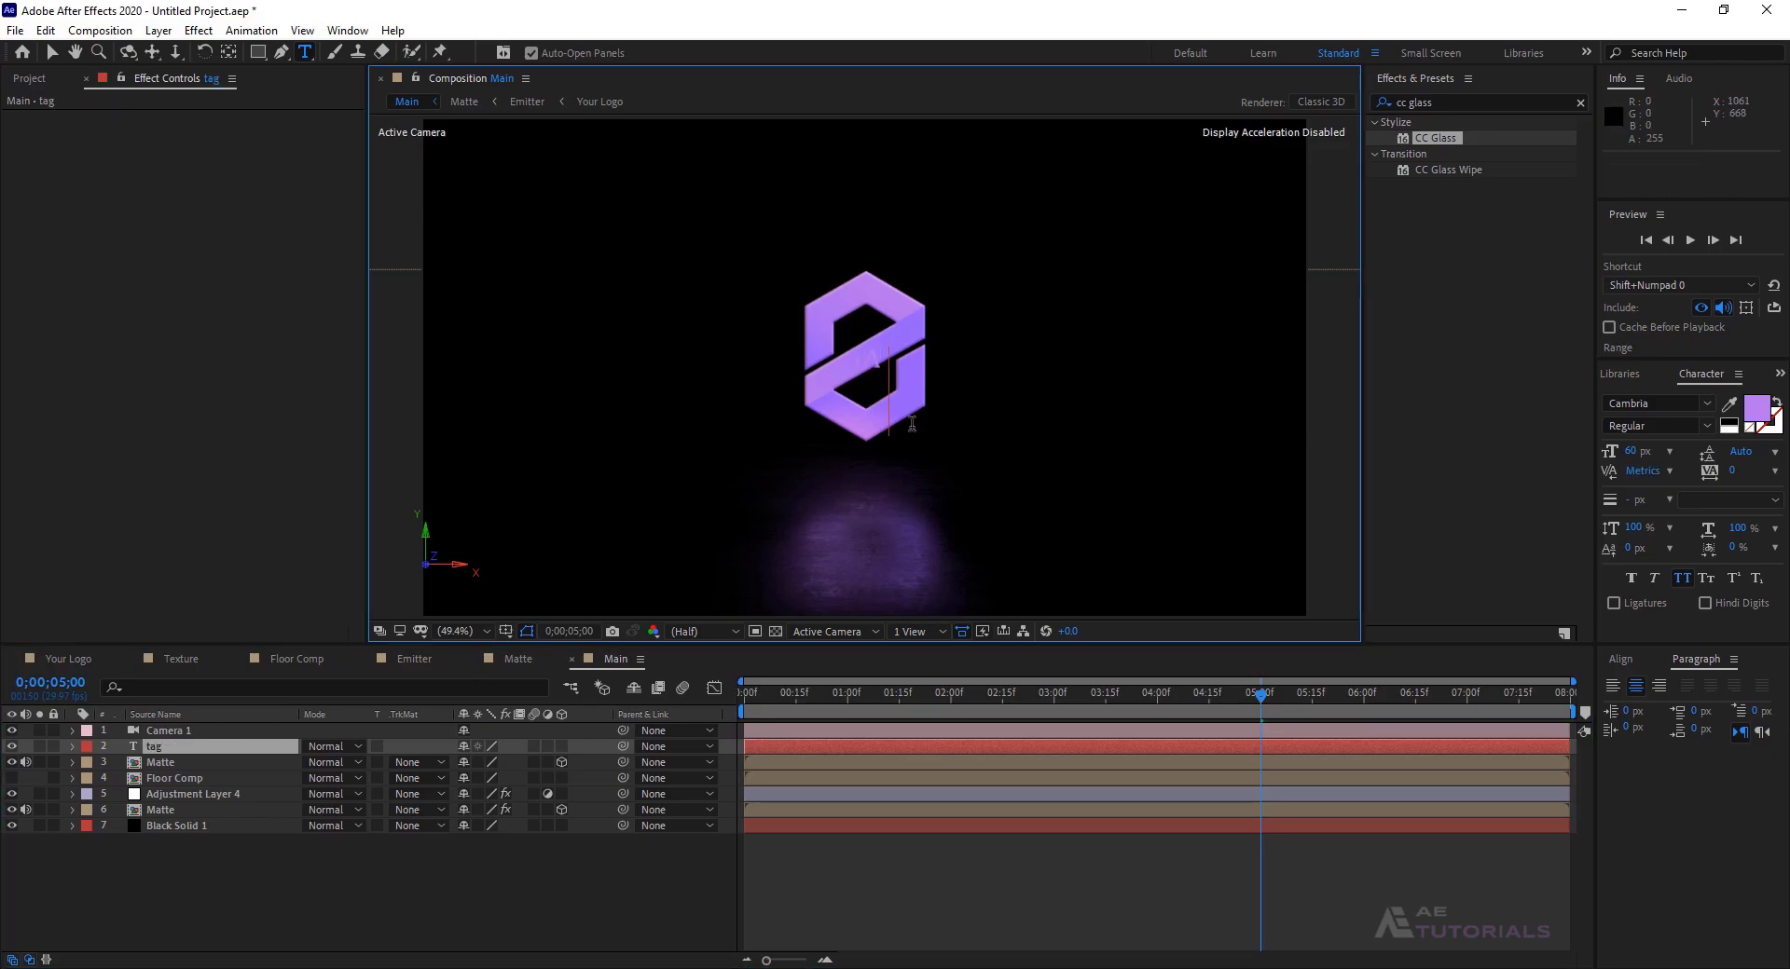
text(line)
click(51, 53)
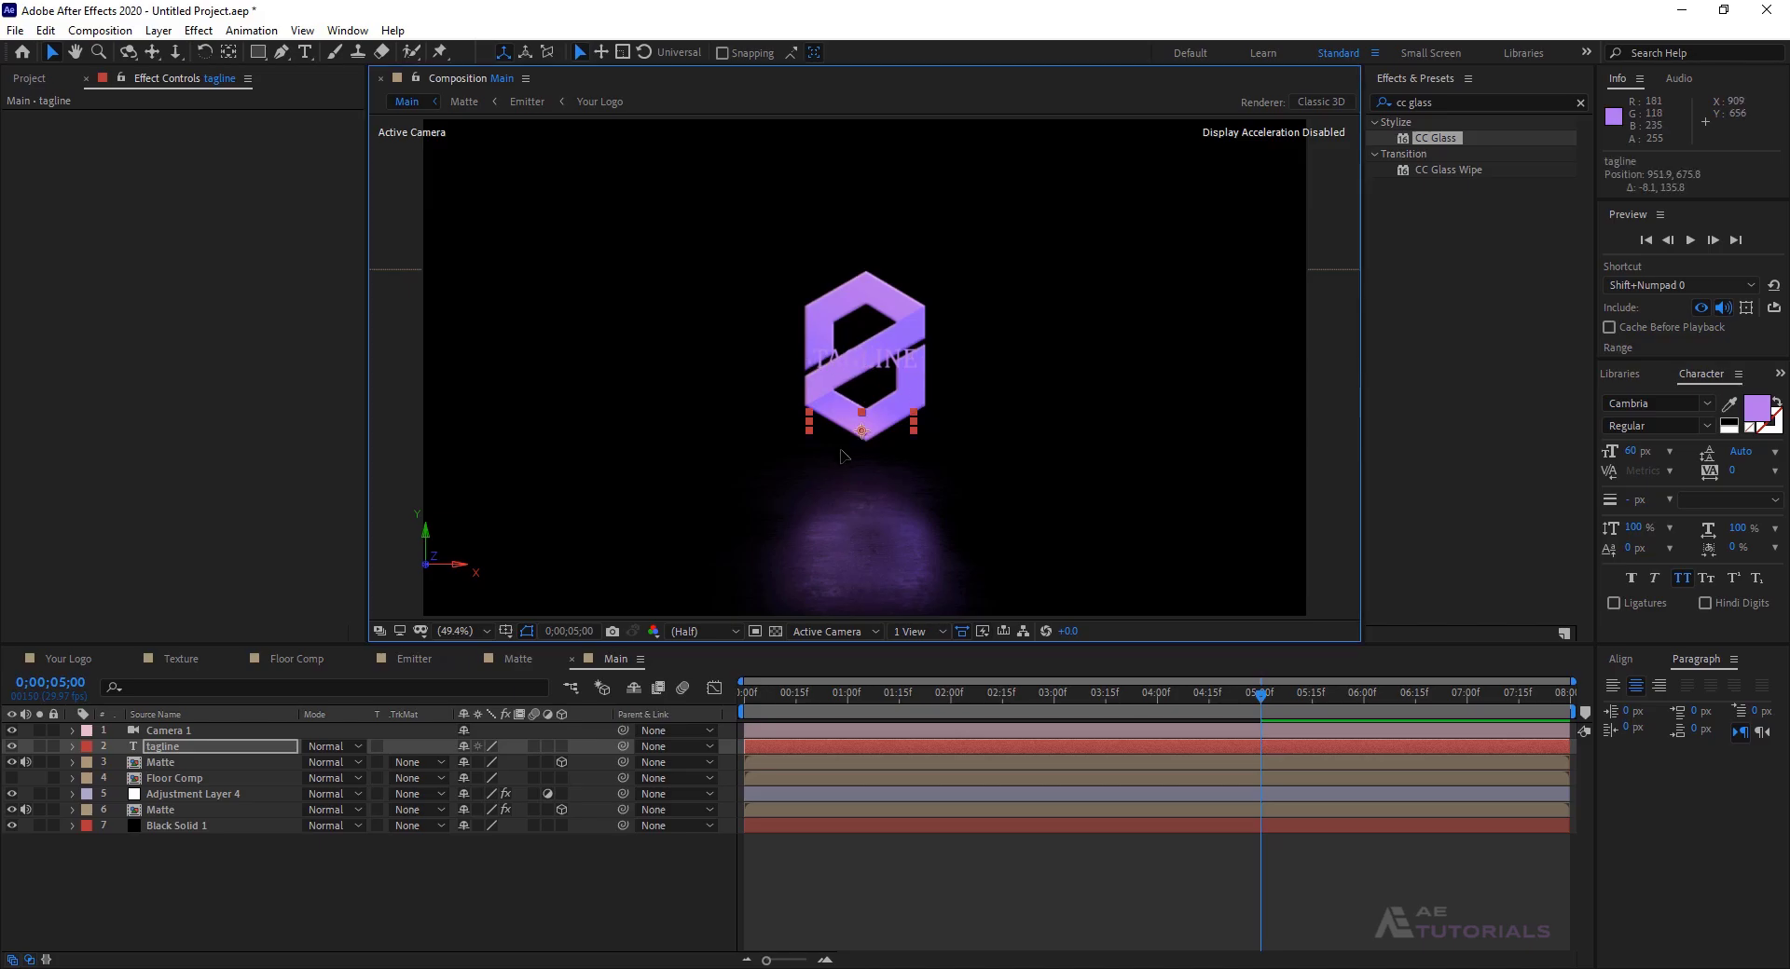
drag(842, 457, 845, 509)
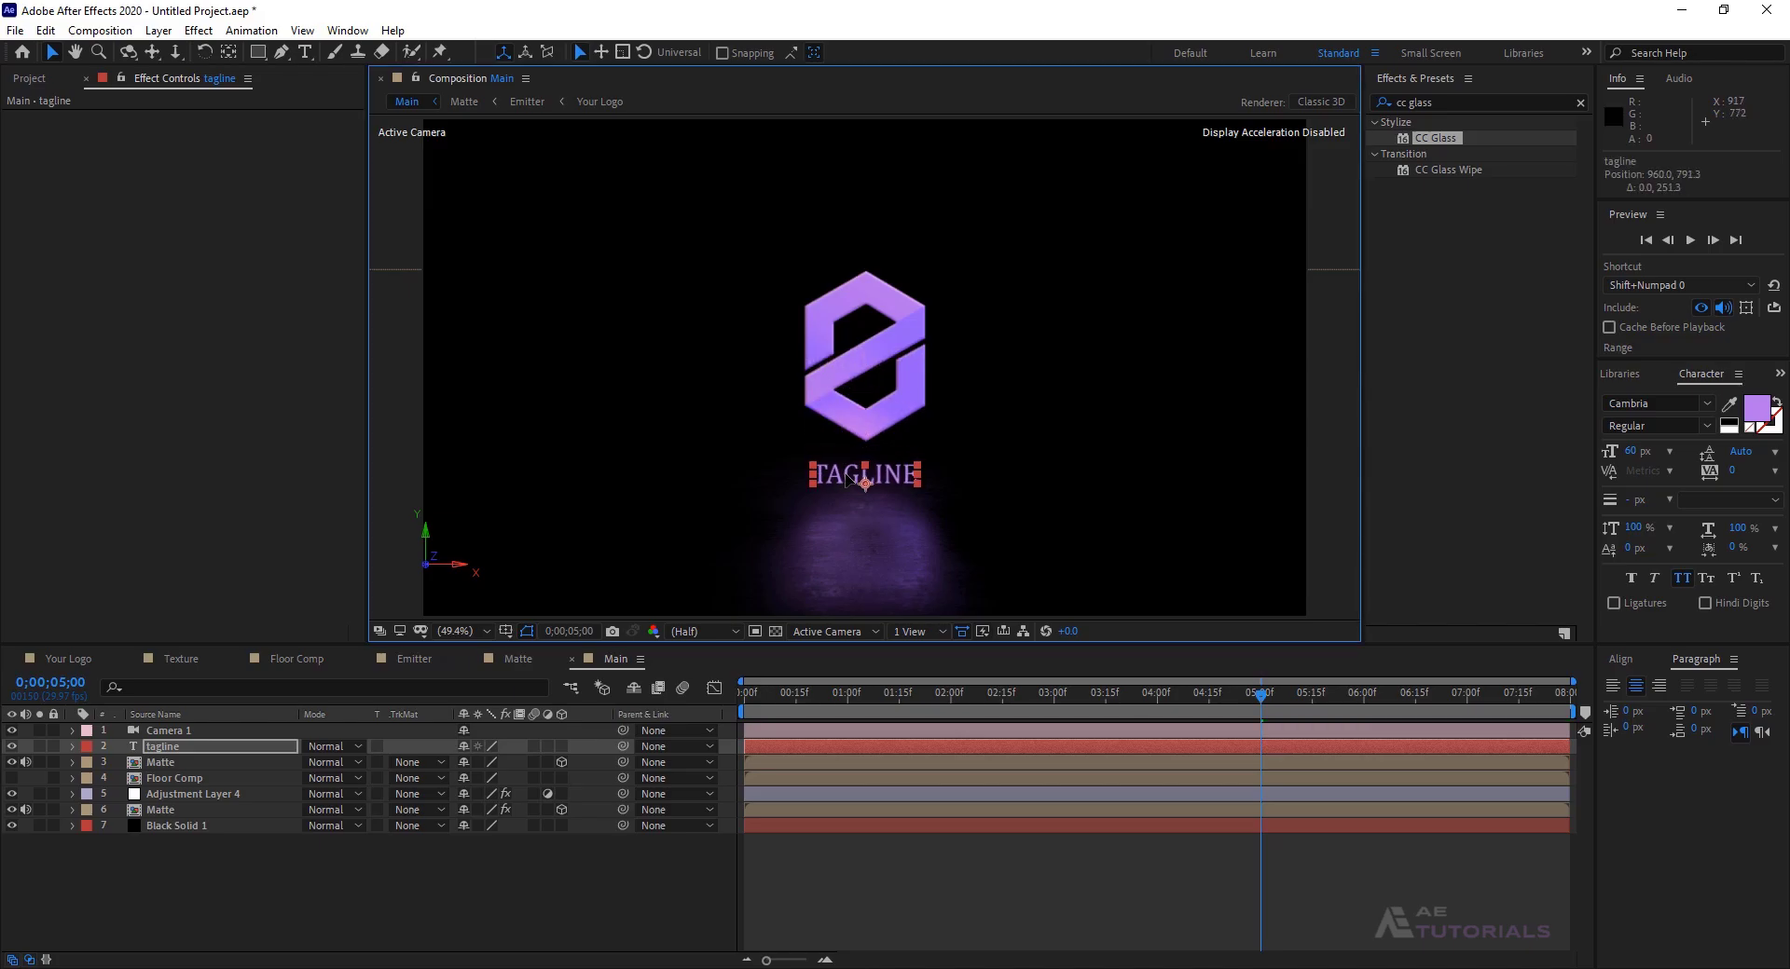
click(1621, 660)
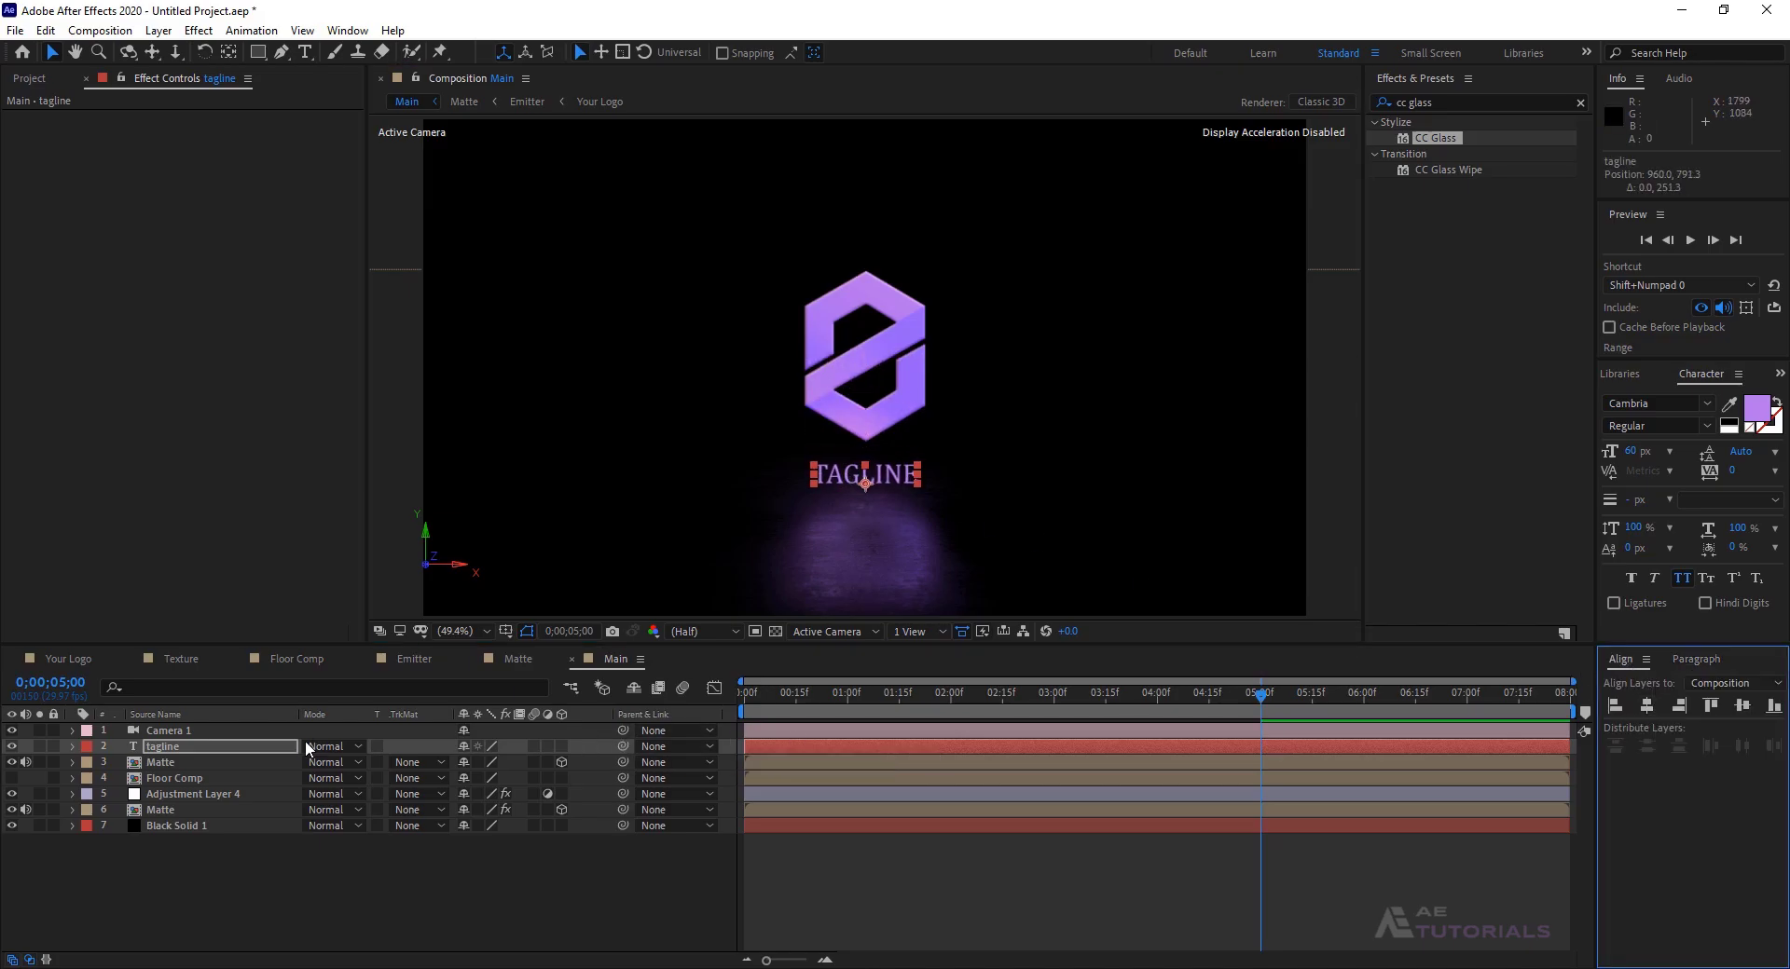
- Apply the Fade Up Lines text animation preset to the tagline layer at 4 seconds
click(263, 749)
click(1579, 104)
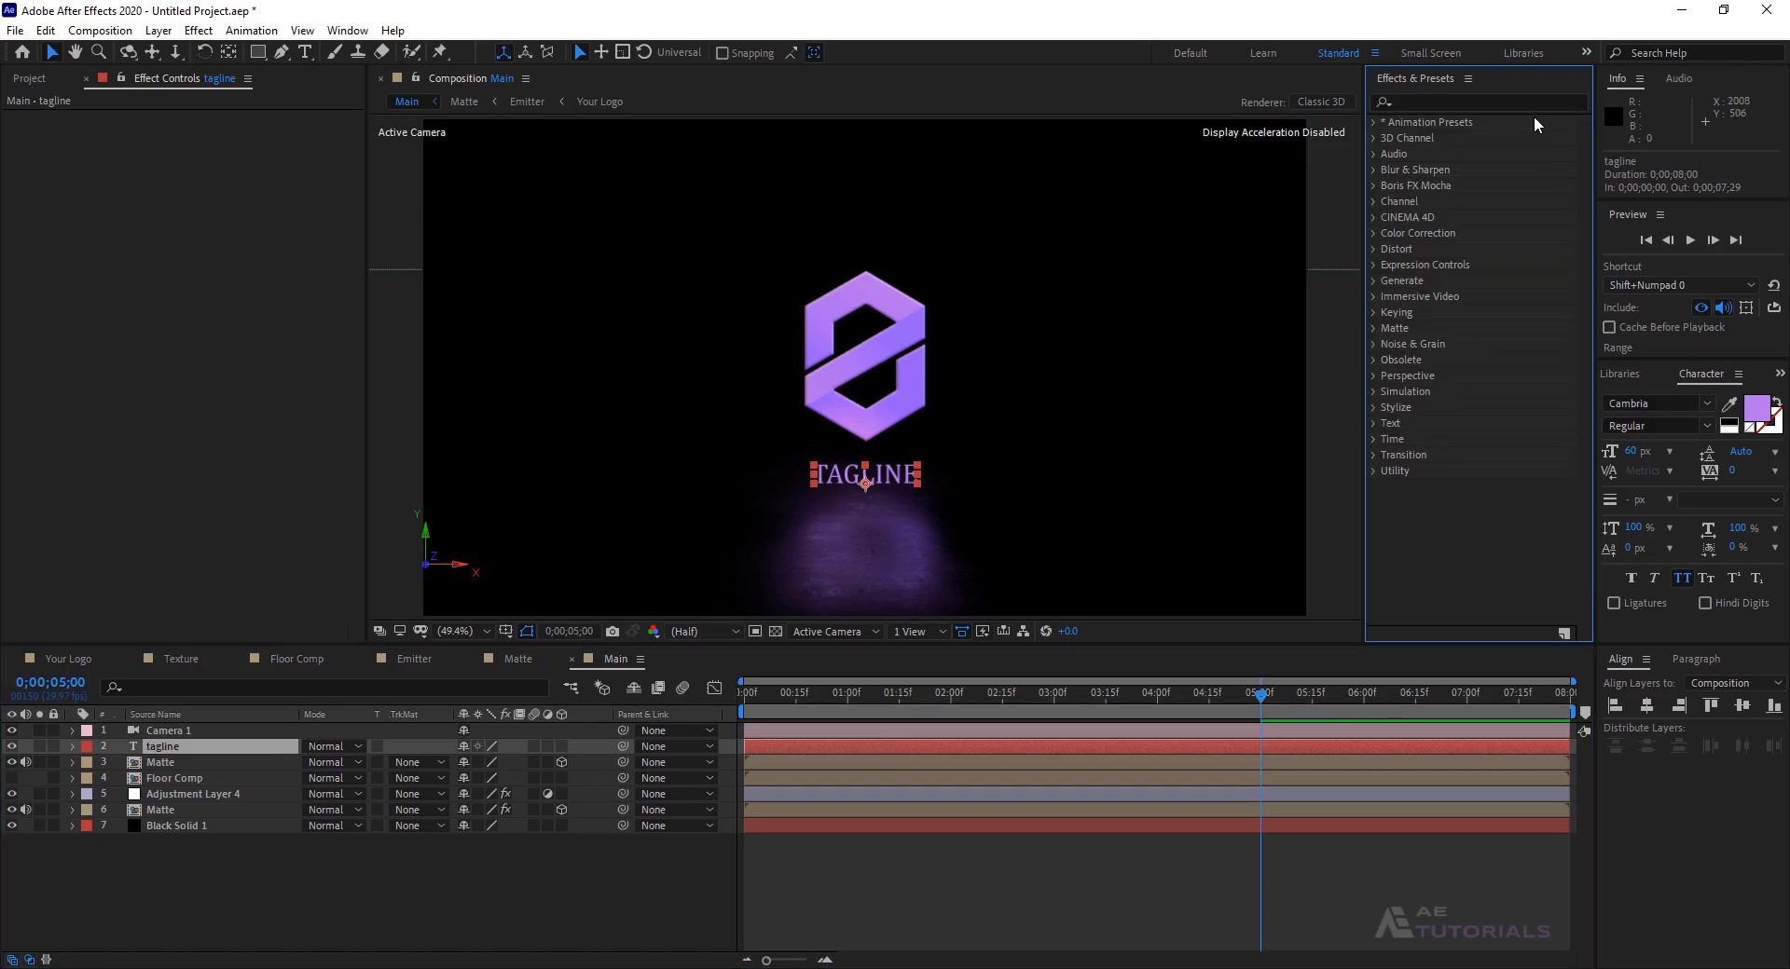
click(1375, 122)
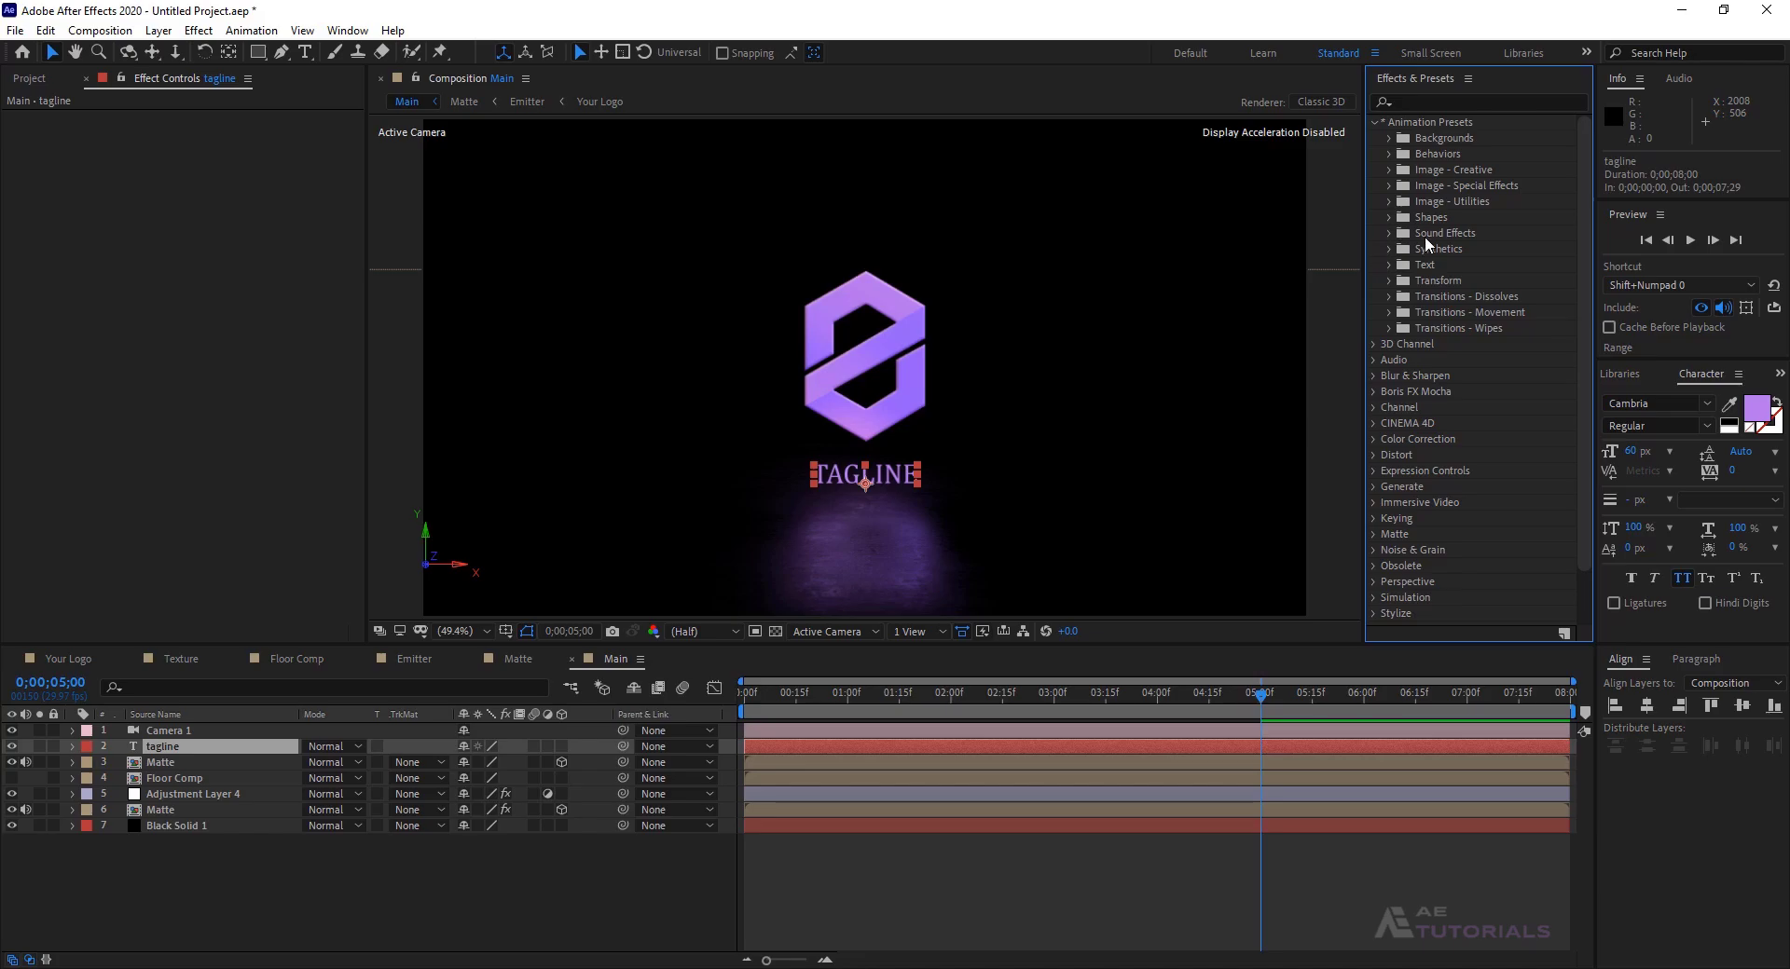
click(1389, 266)
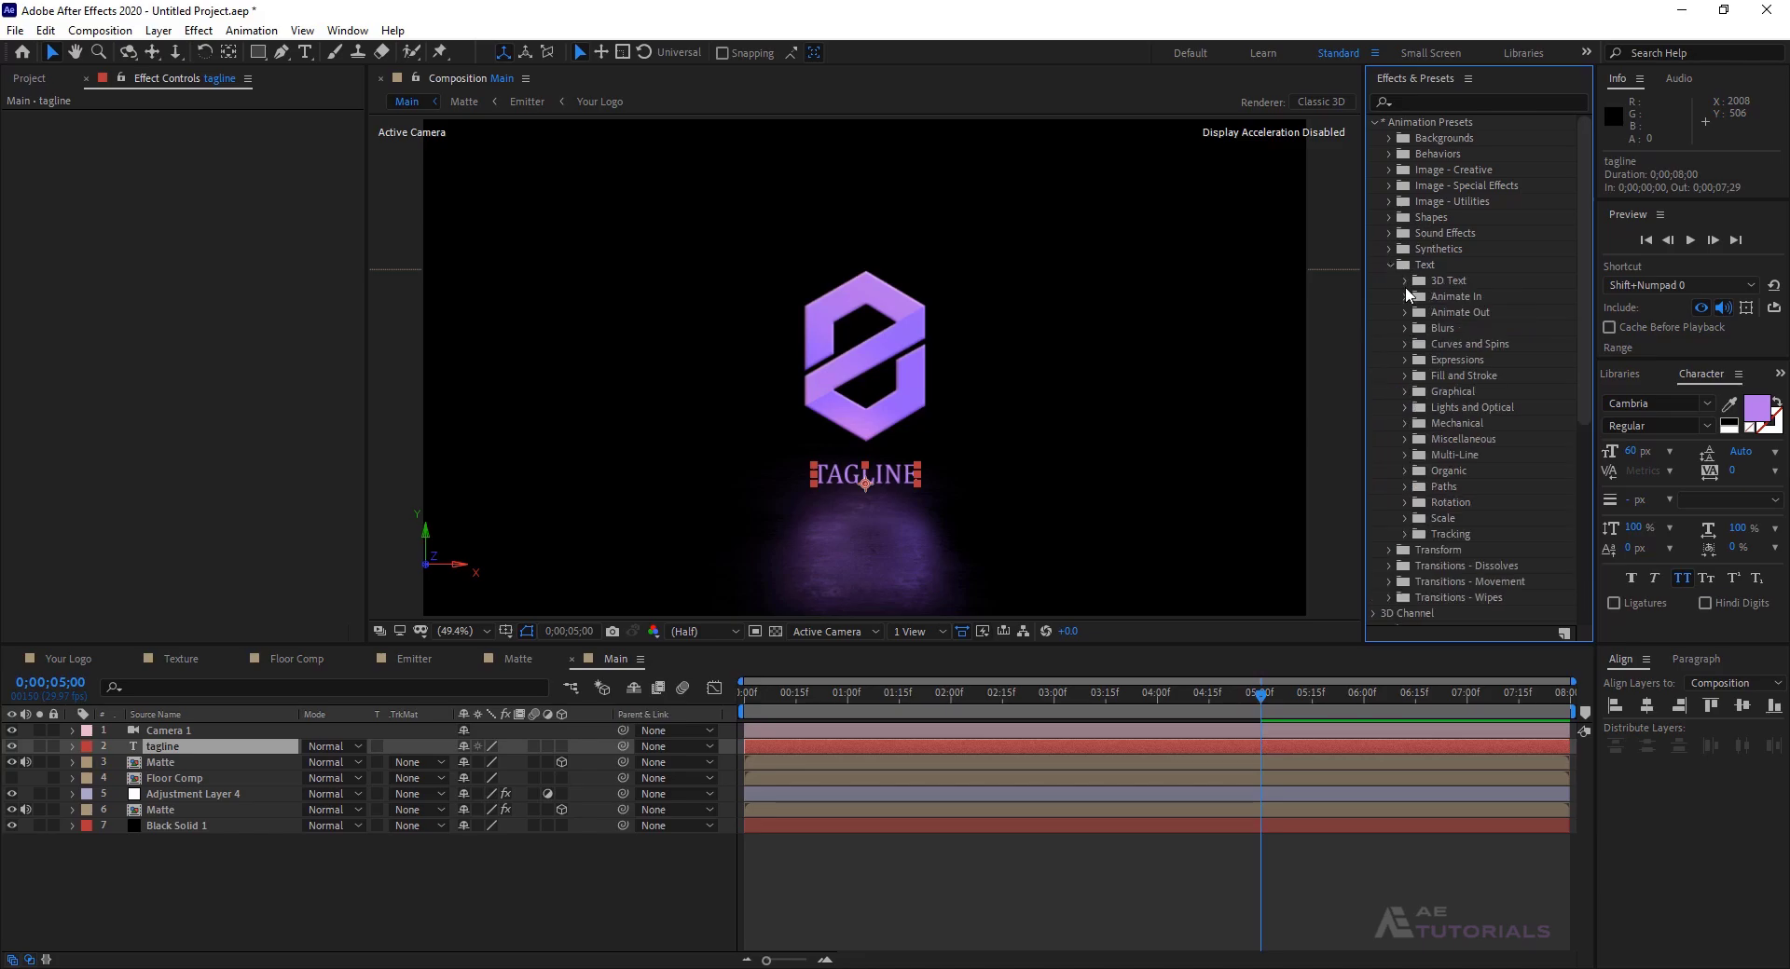
click(1406, 296)
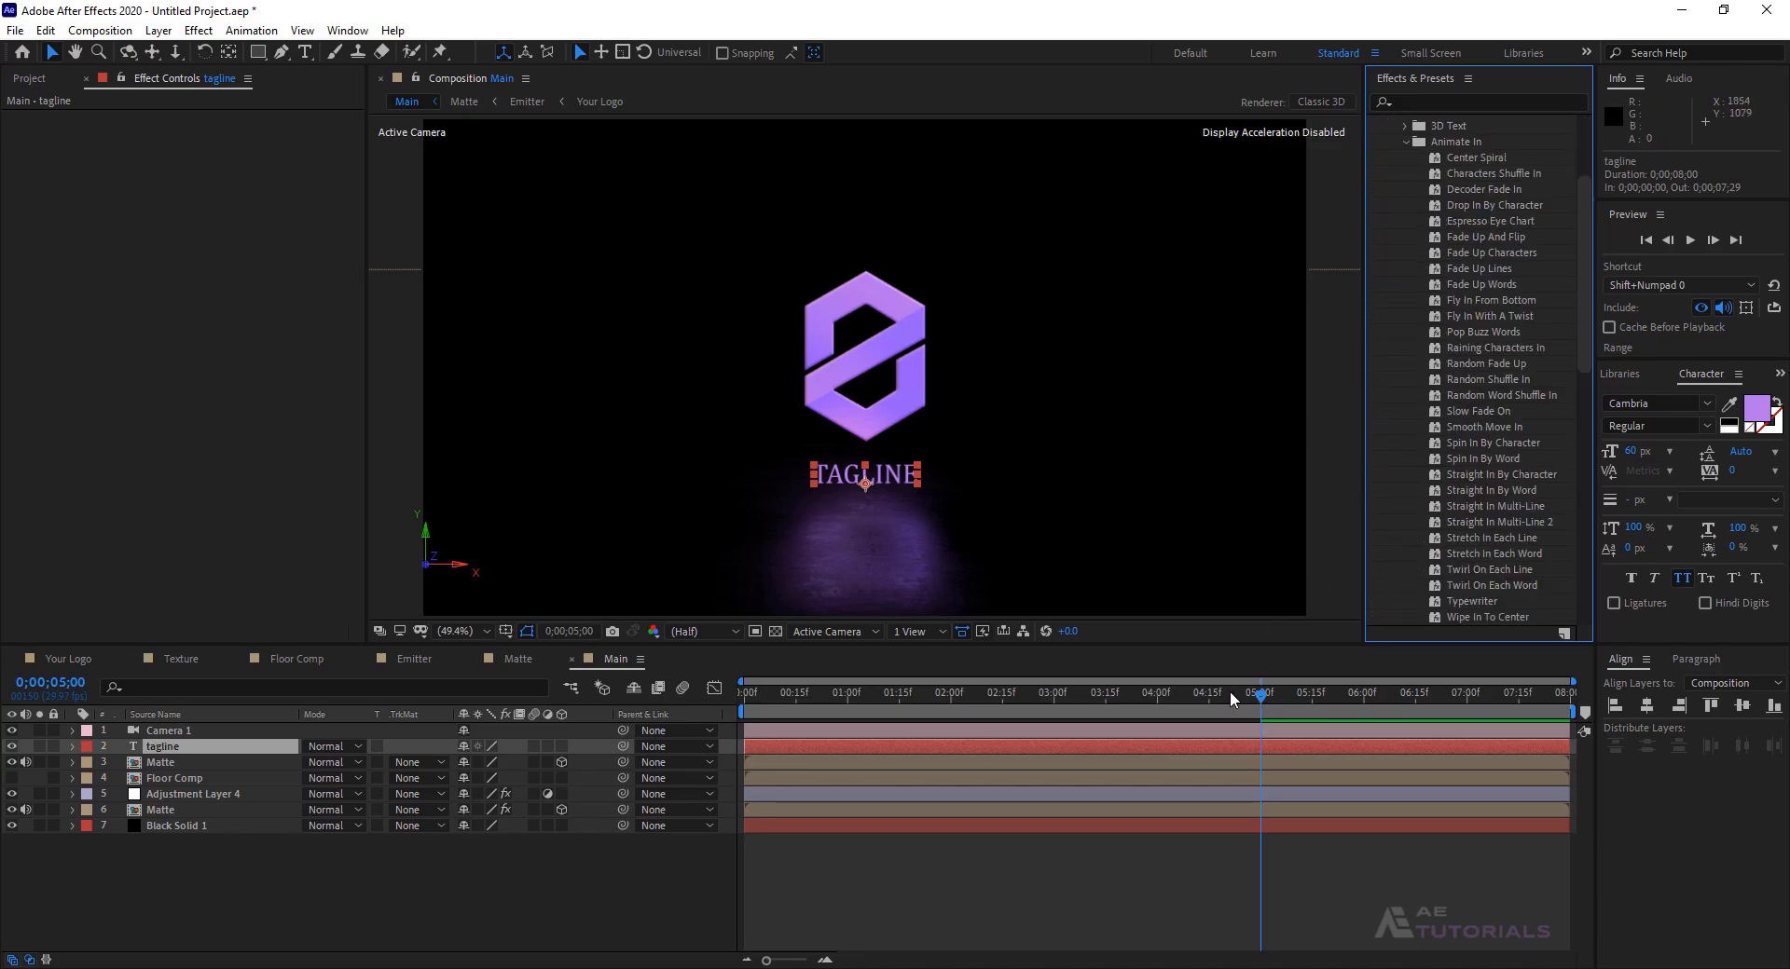
click(1157, 694)
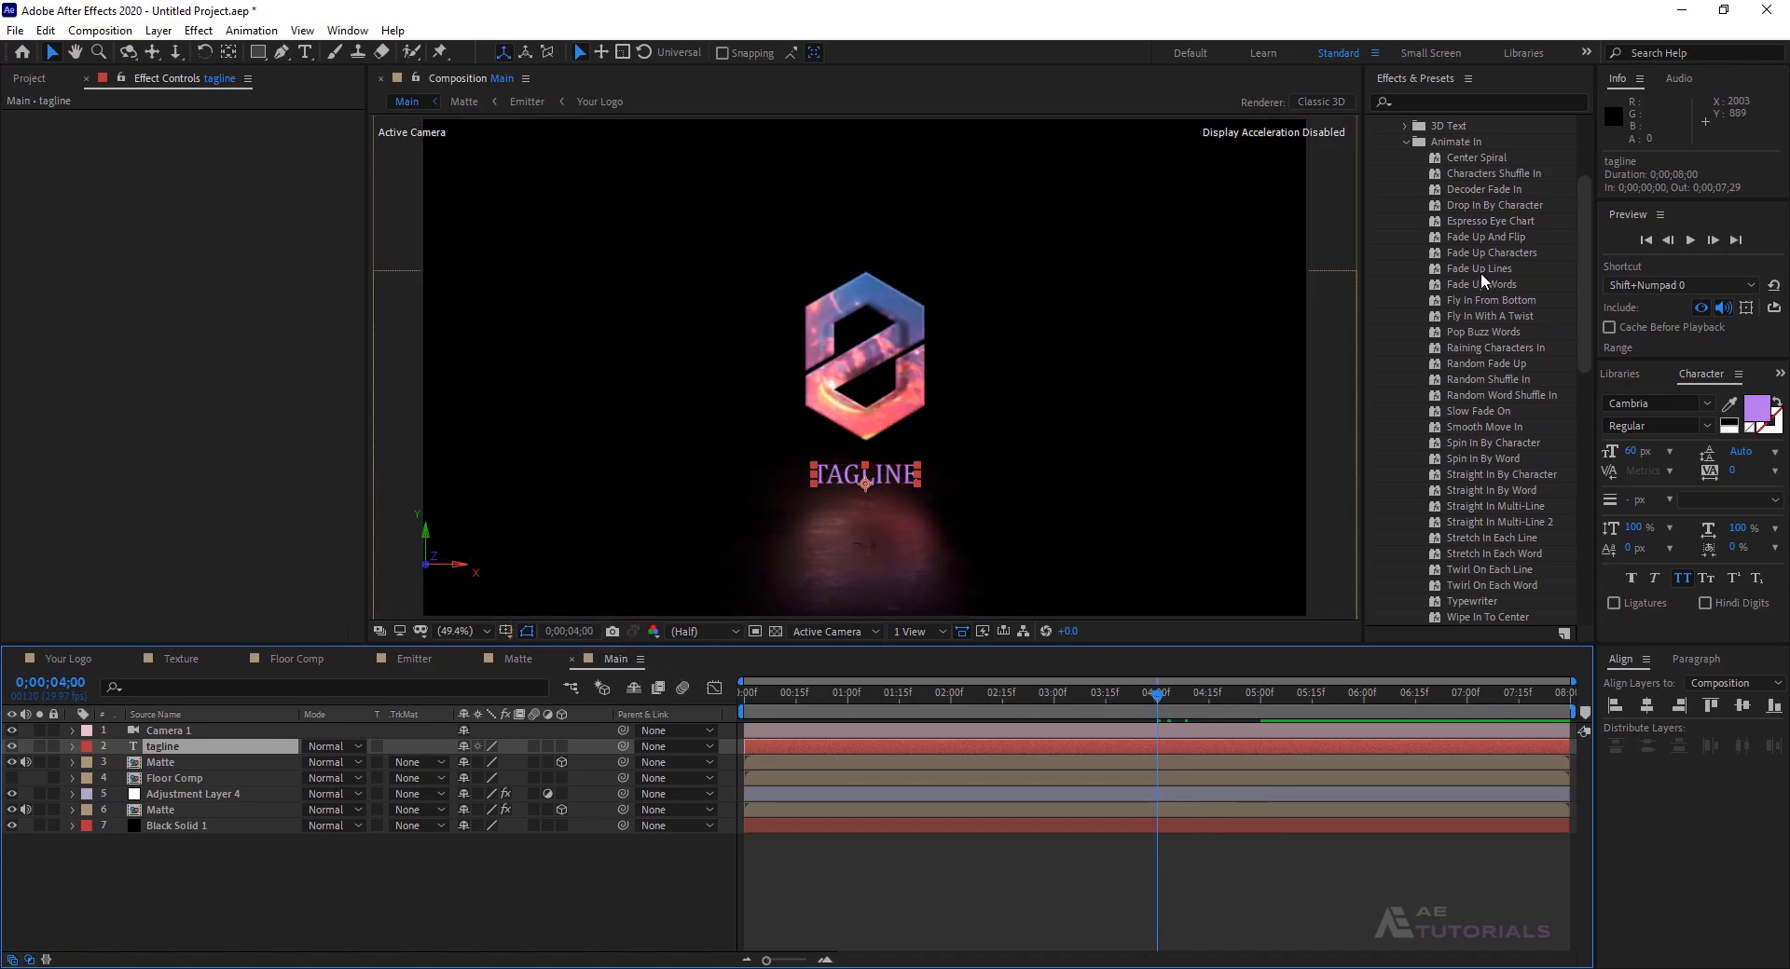
drag(1475, 276, 865, 476)
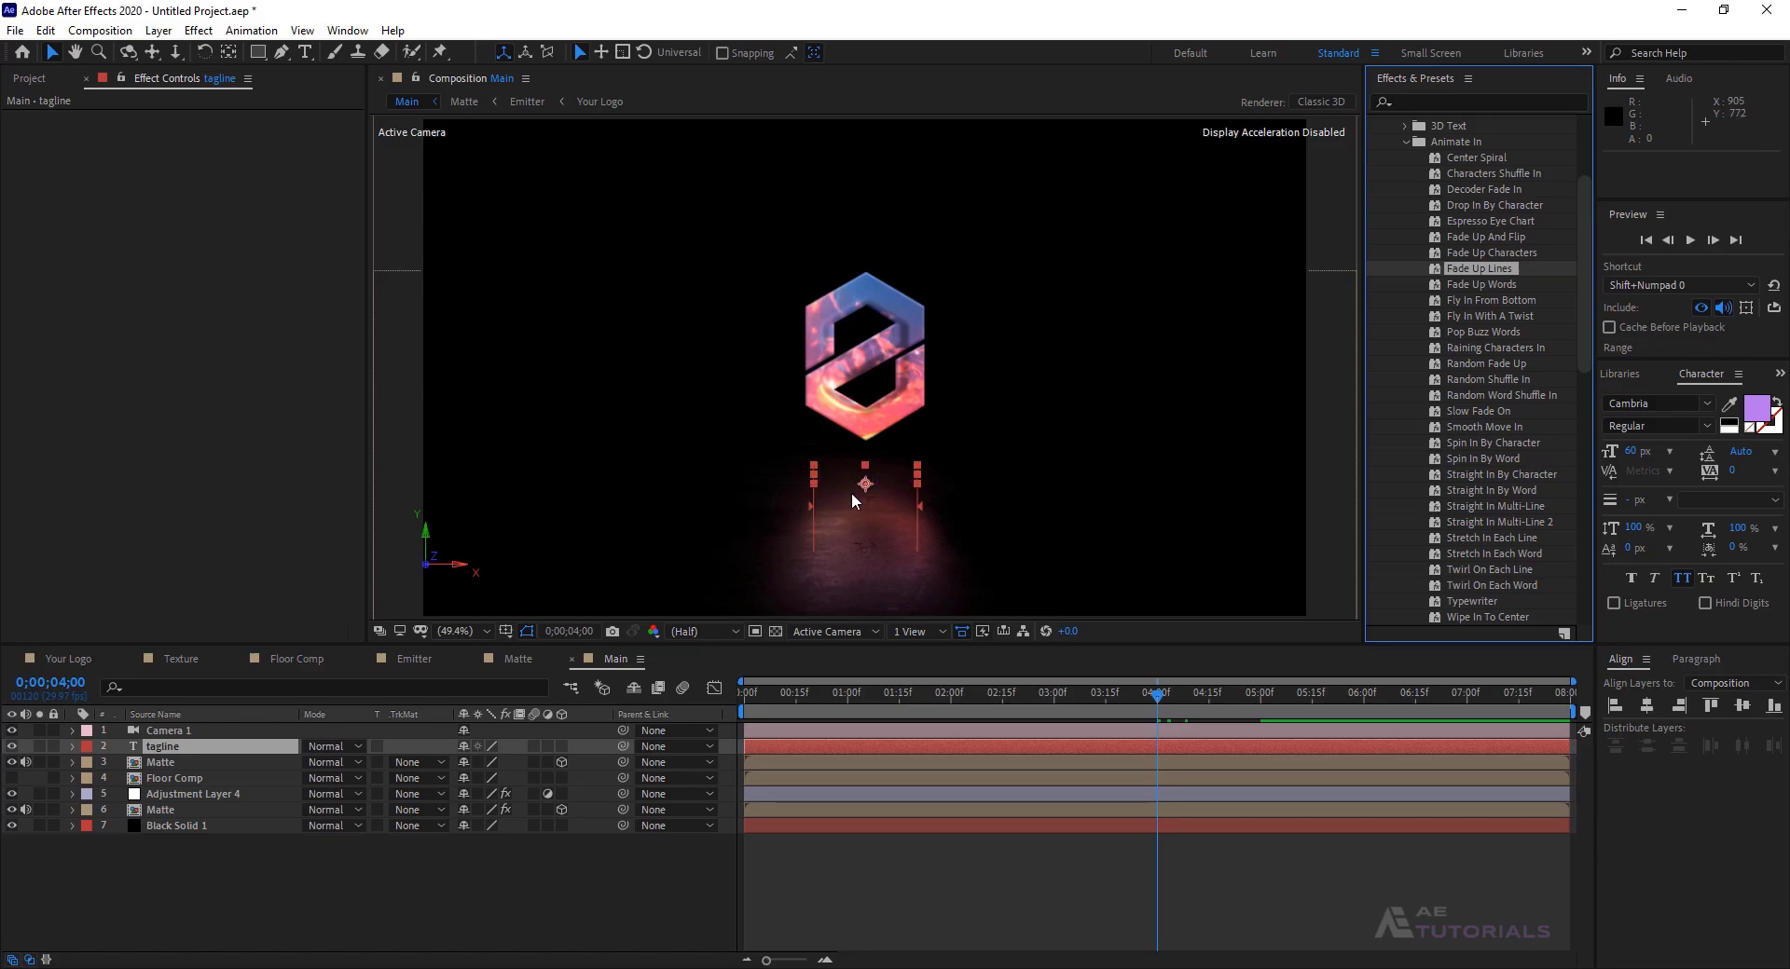
mouse_move(1162, 705)
mouse_down()
mouse_move(1320, 708)
mouse_move(1160, 706)
mouse_up()
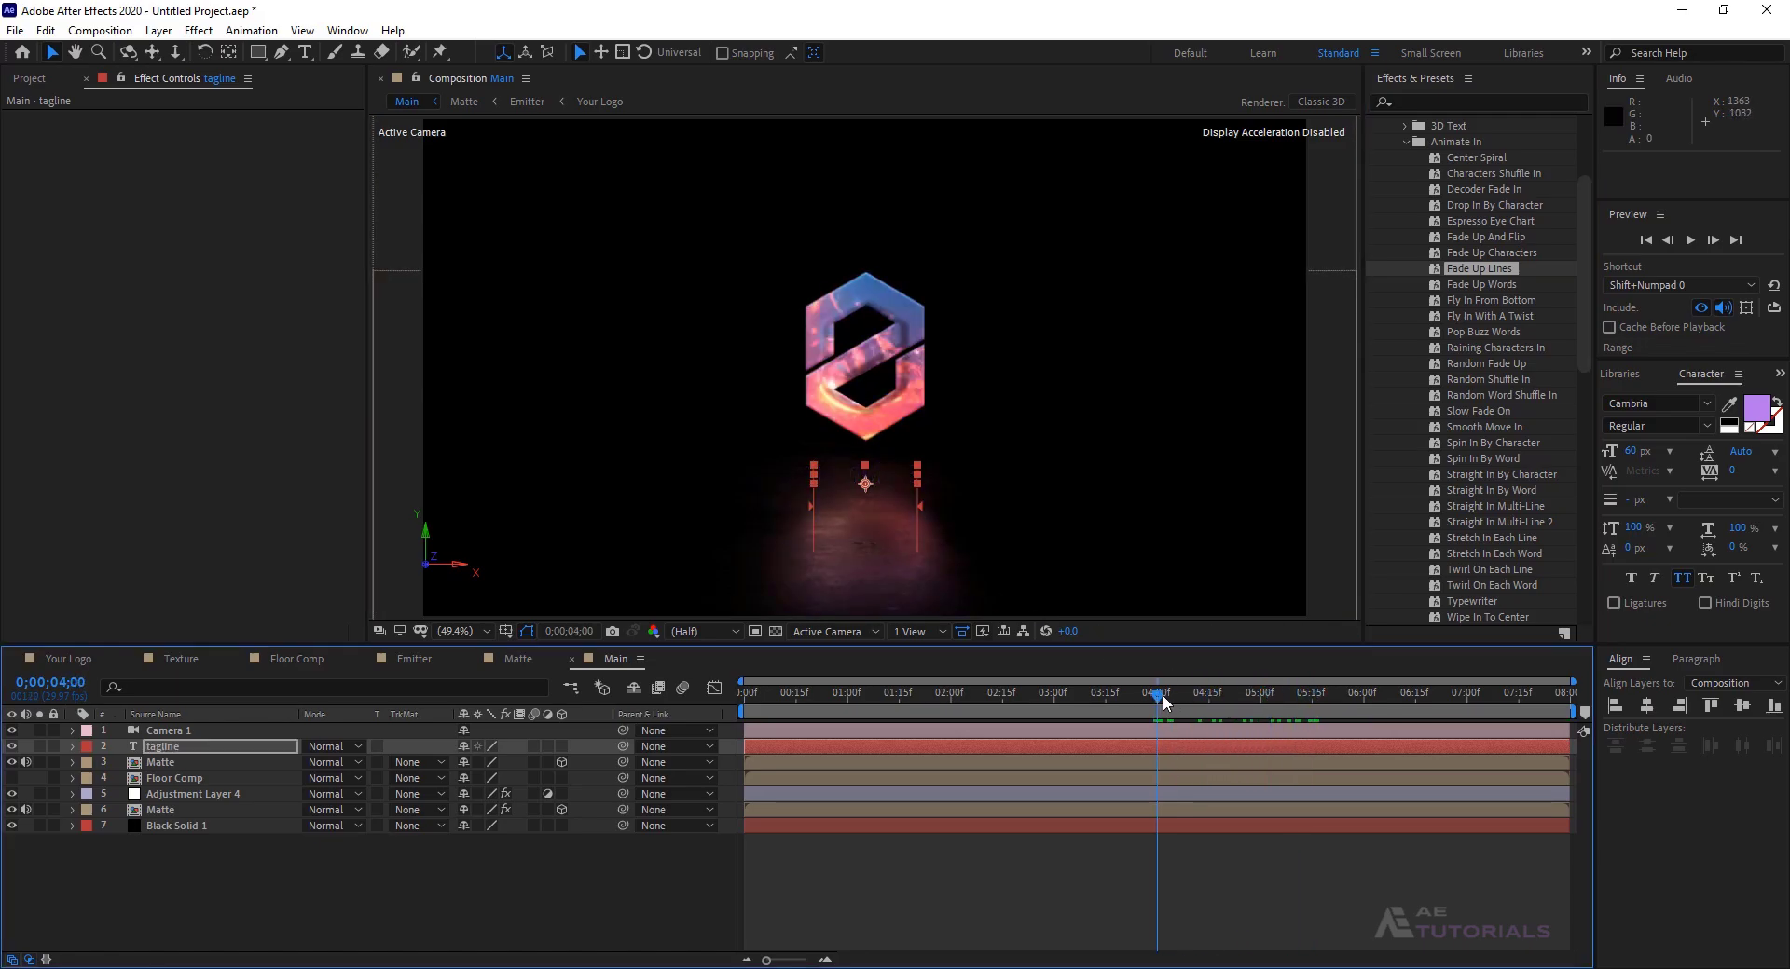
- Move the tagline's last Range Selector Start keyframe to 5 seconds, apply Easy Ease to both keyframes, and preview the fade-in
click(162, 748)
key(u)
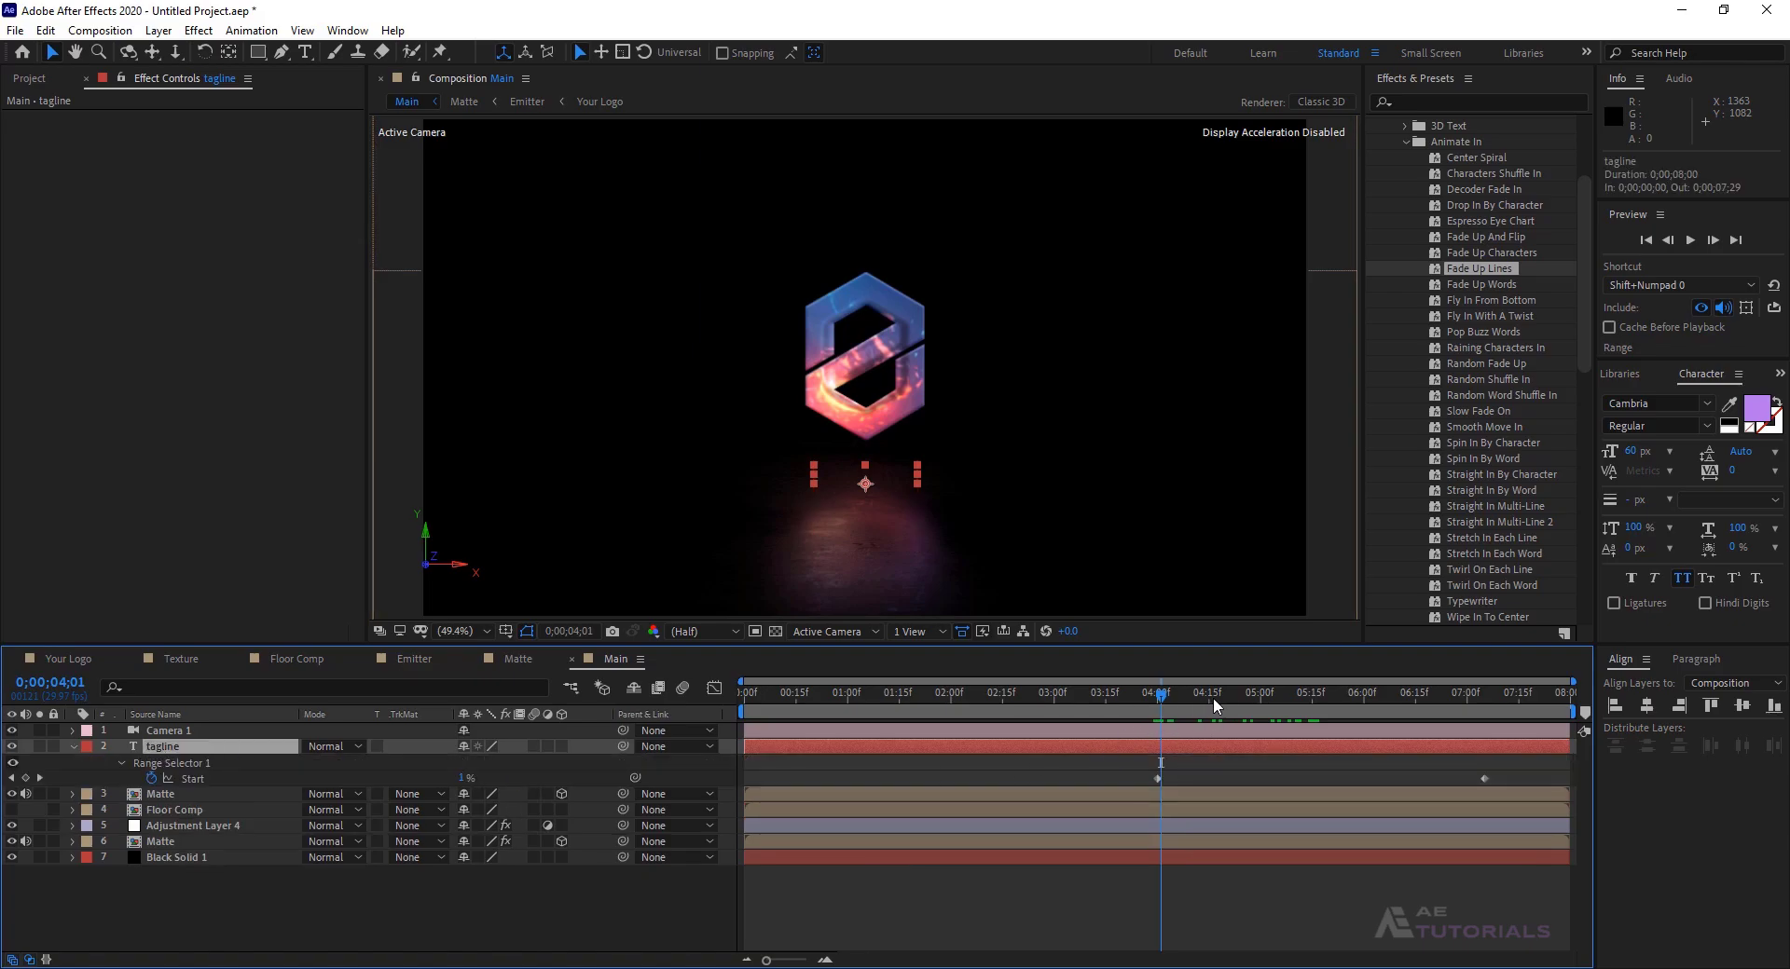
click(1260, 705)
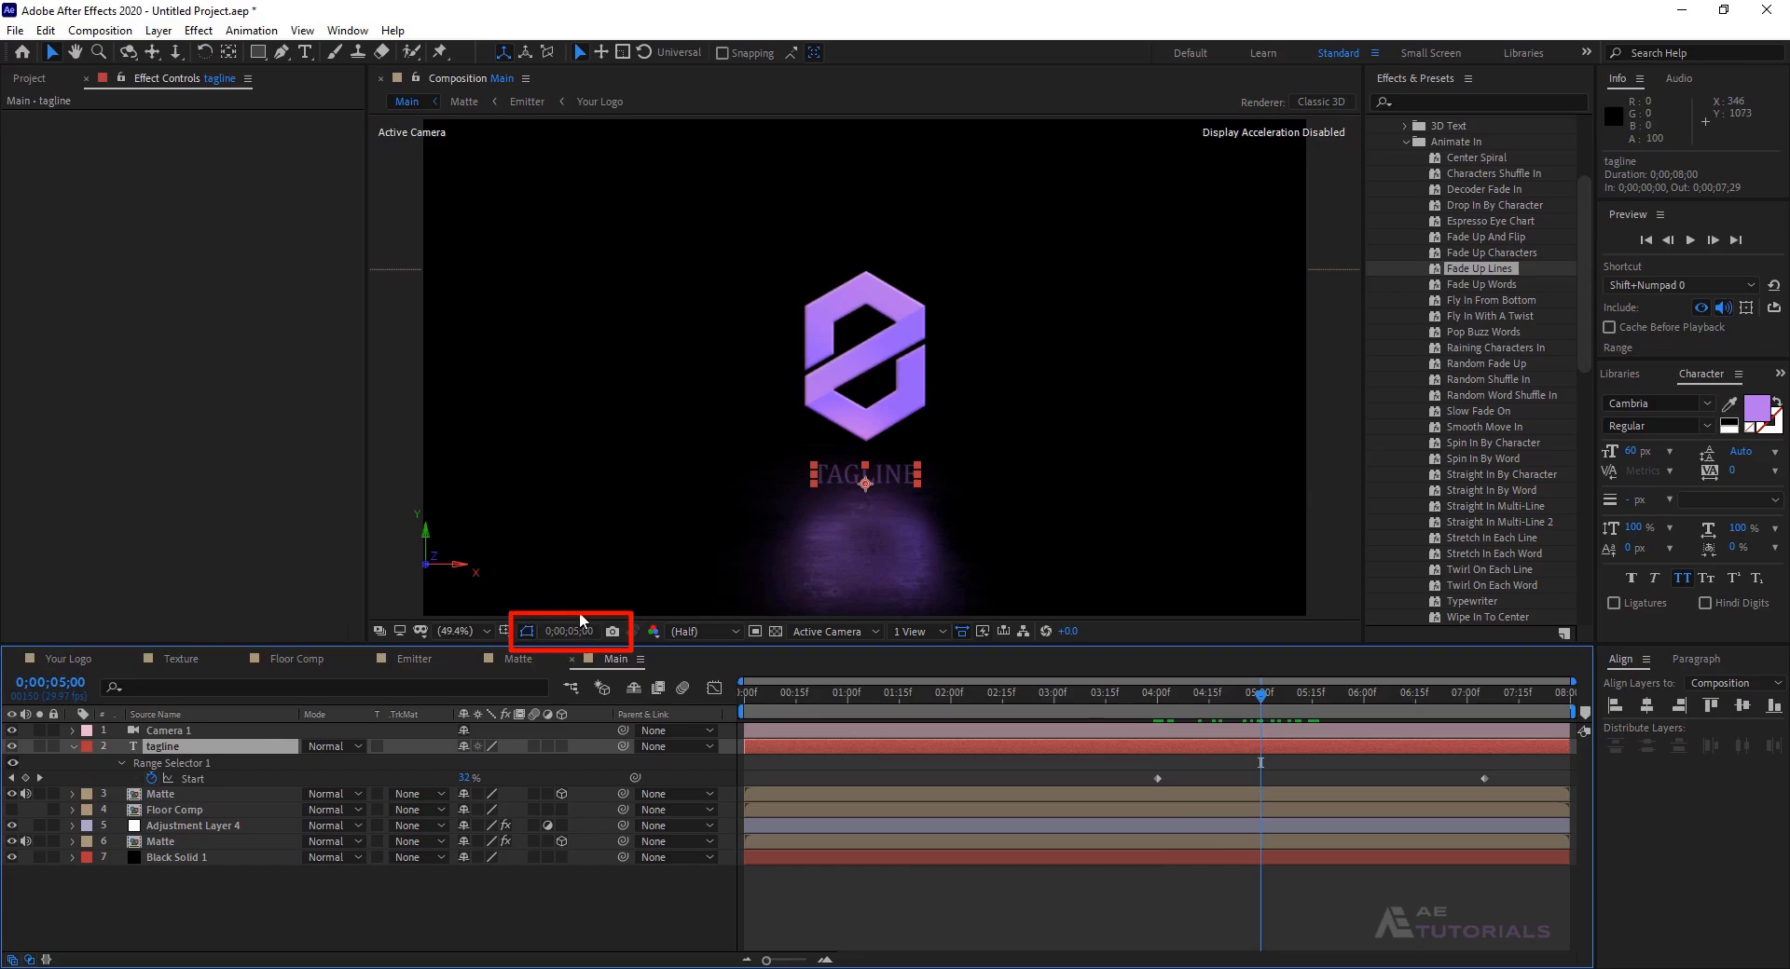
drag(1482, 778, 1147, 785)
key(F9)
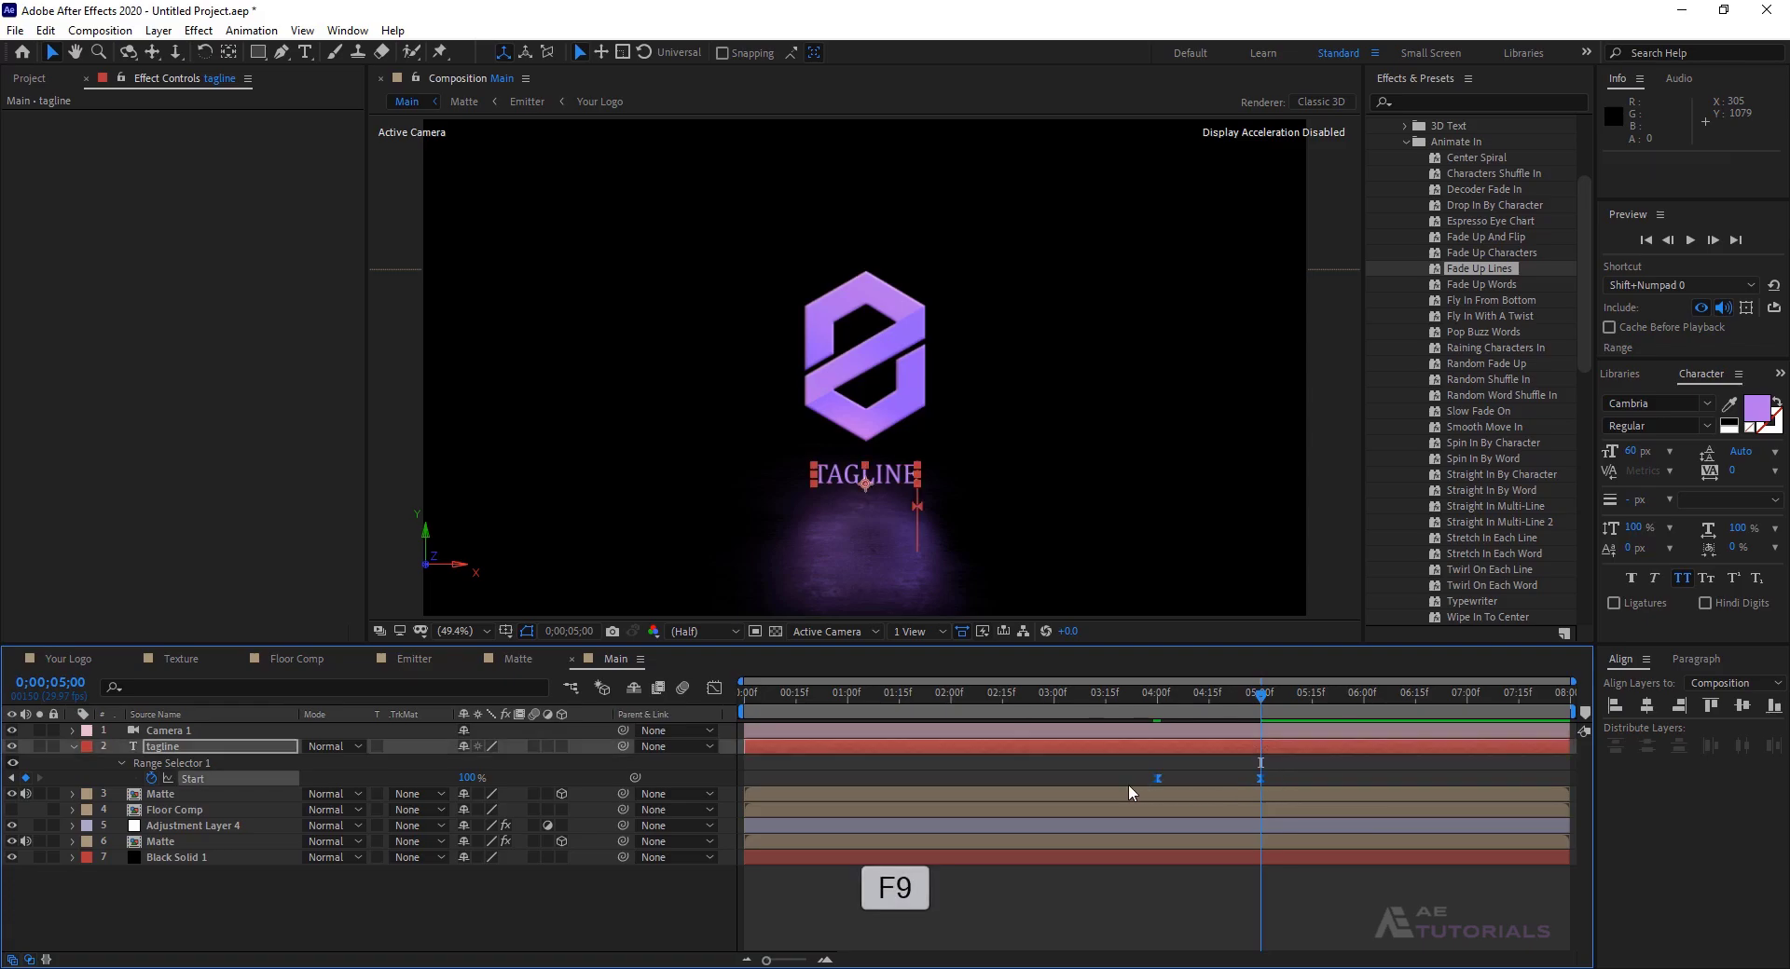
click(74, 746)
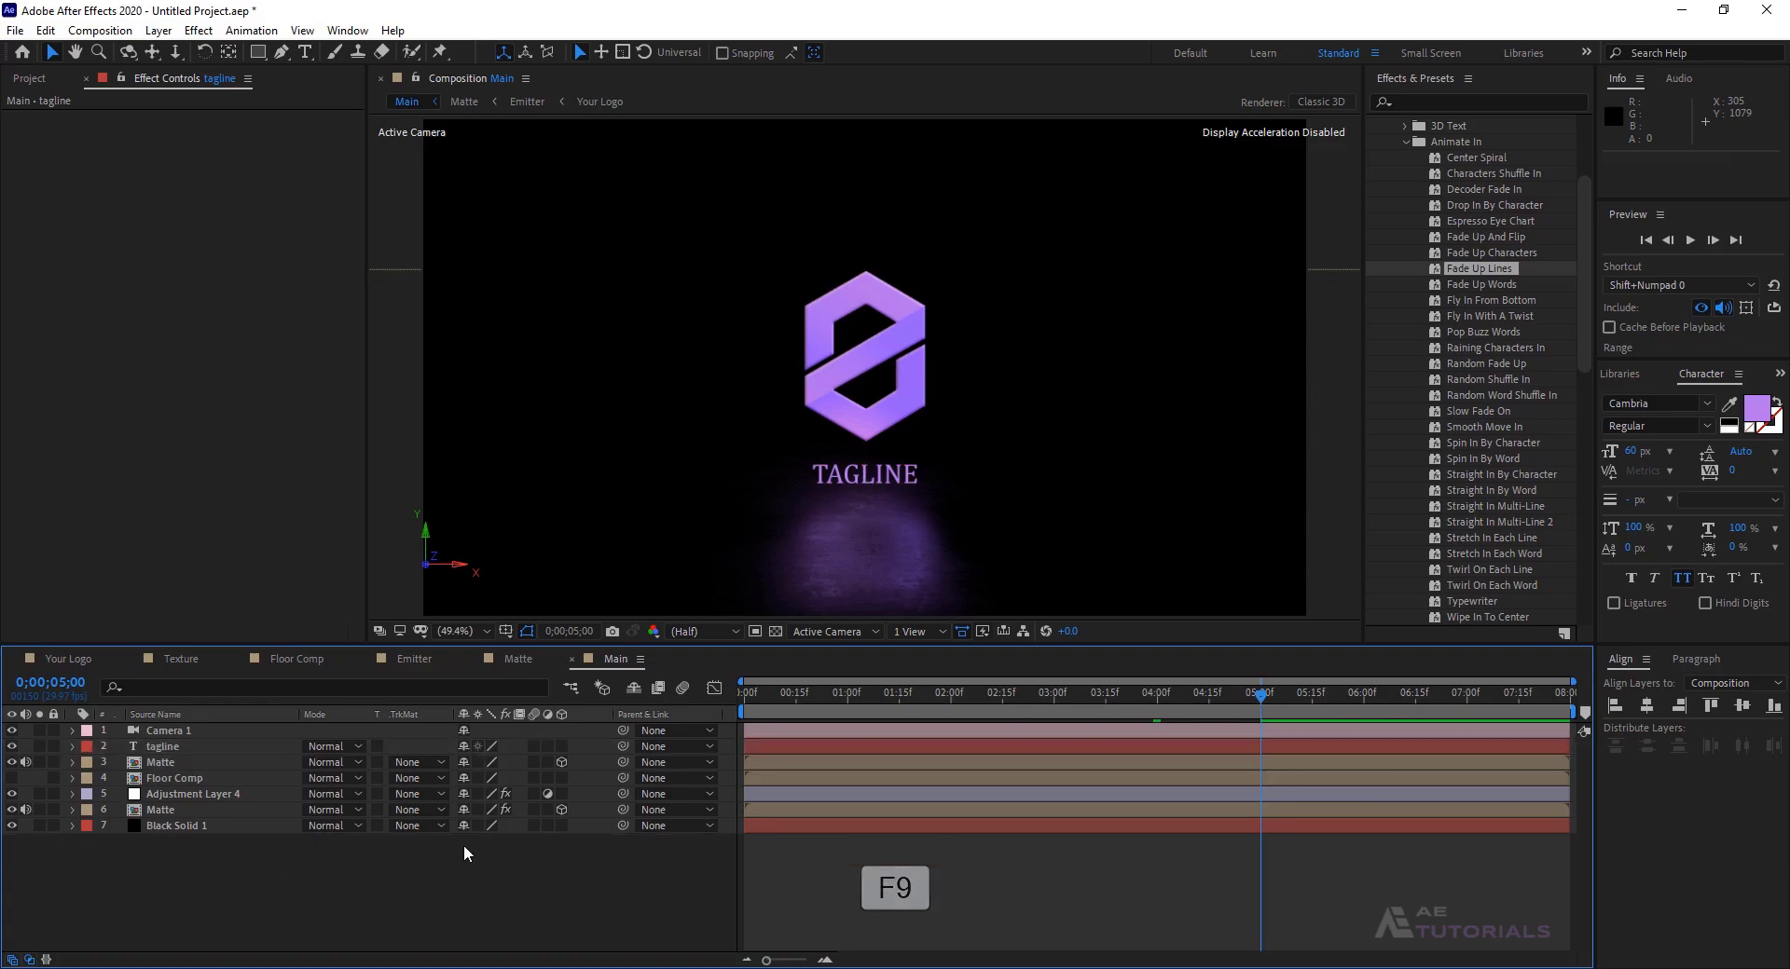
click(1167, 696)
drag(1171, 697, 1255, 711)
- Add an adjustment layer above all layers in the Main composition and apply the Curves effect to it
right_click(422, 892)
mouse_move(485, 689)
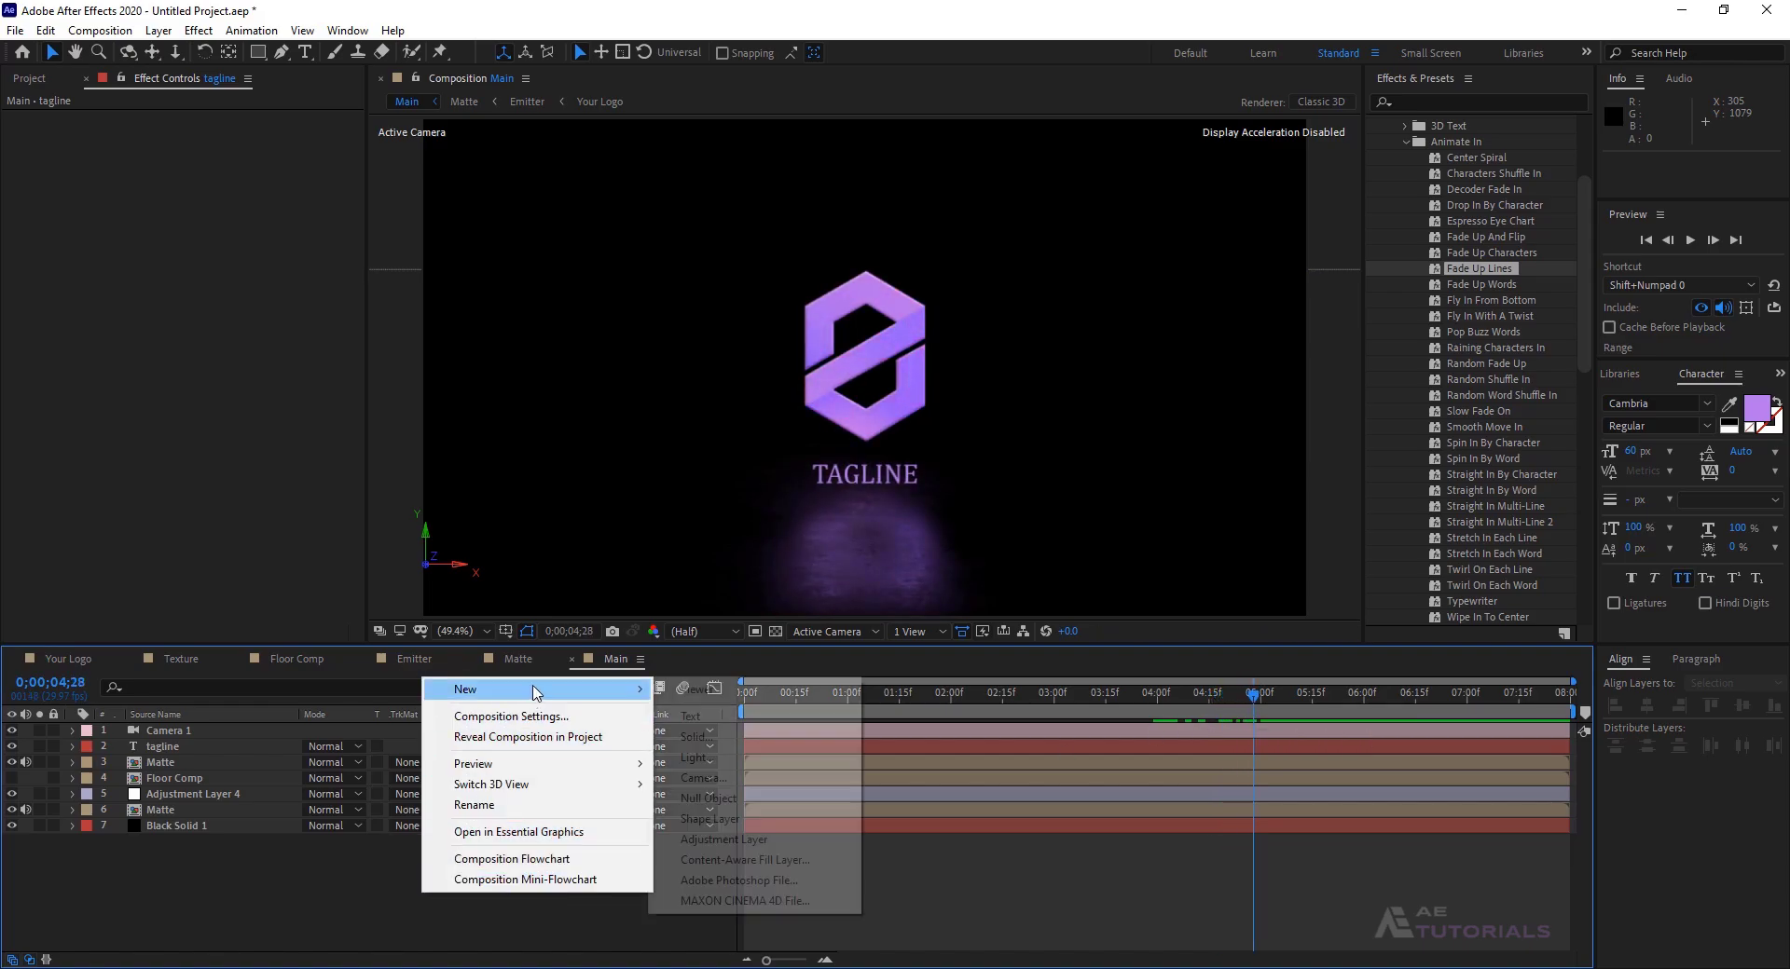
click(714, 839)
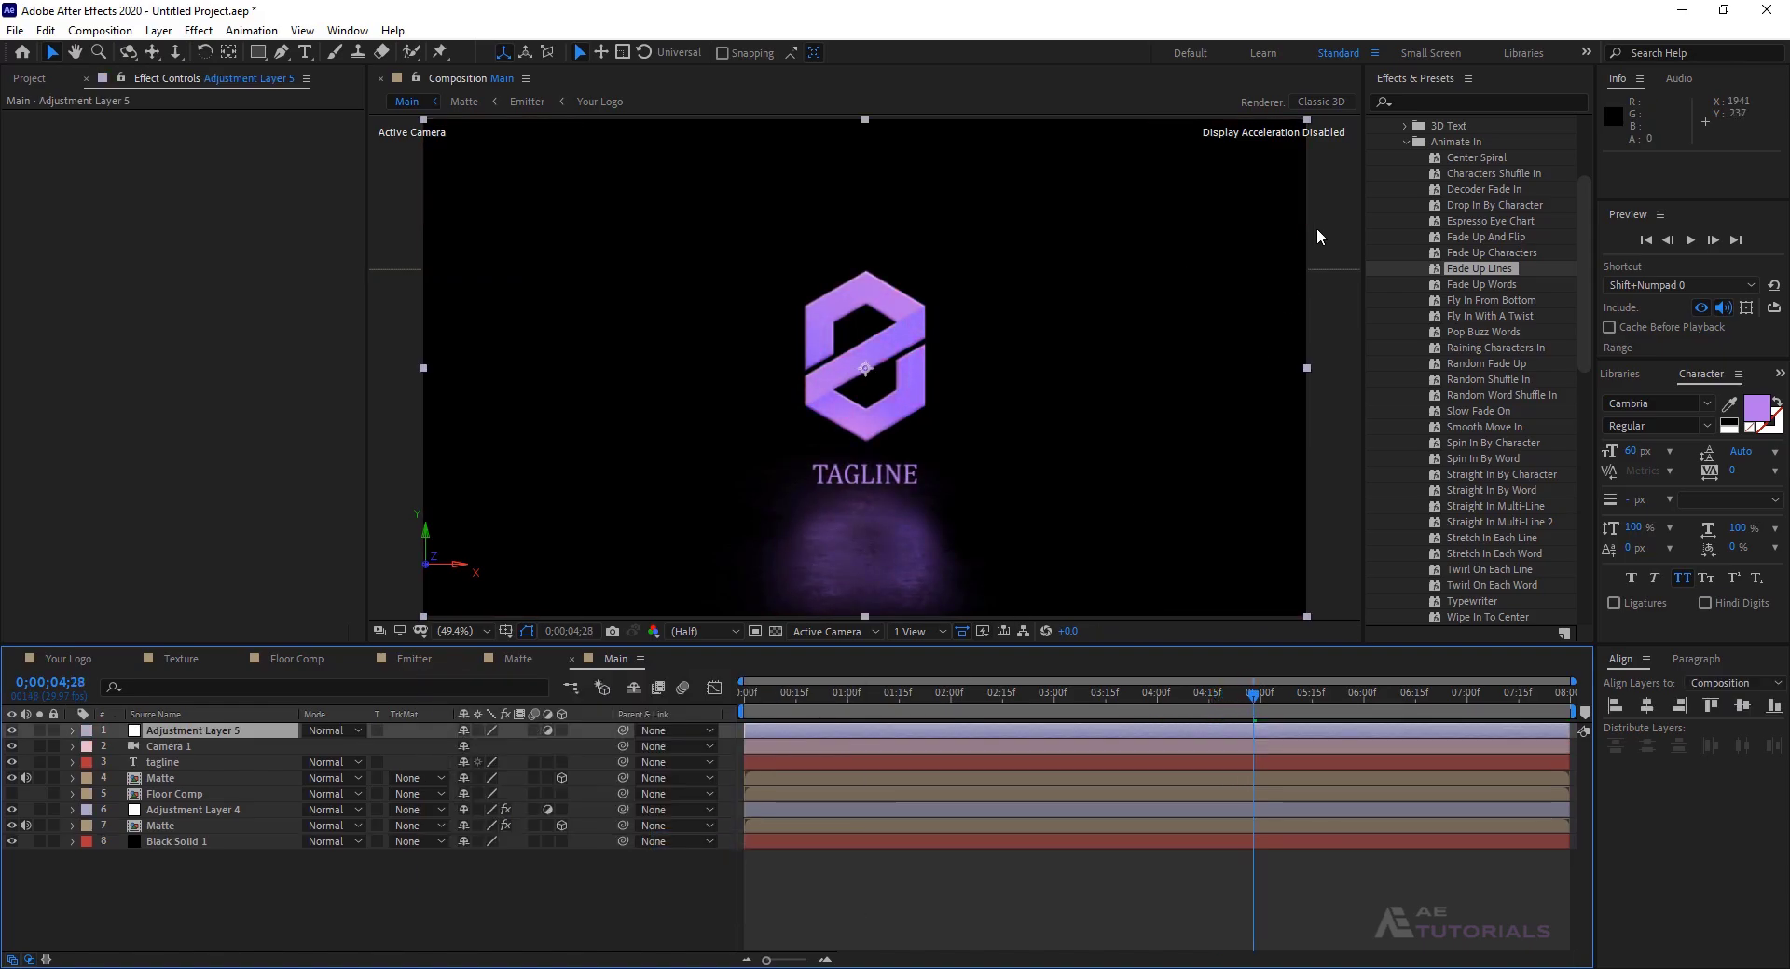
click(1414, 102)
text(curves)
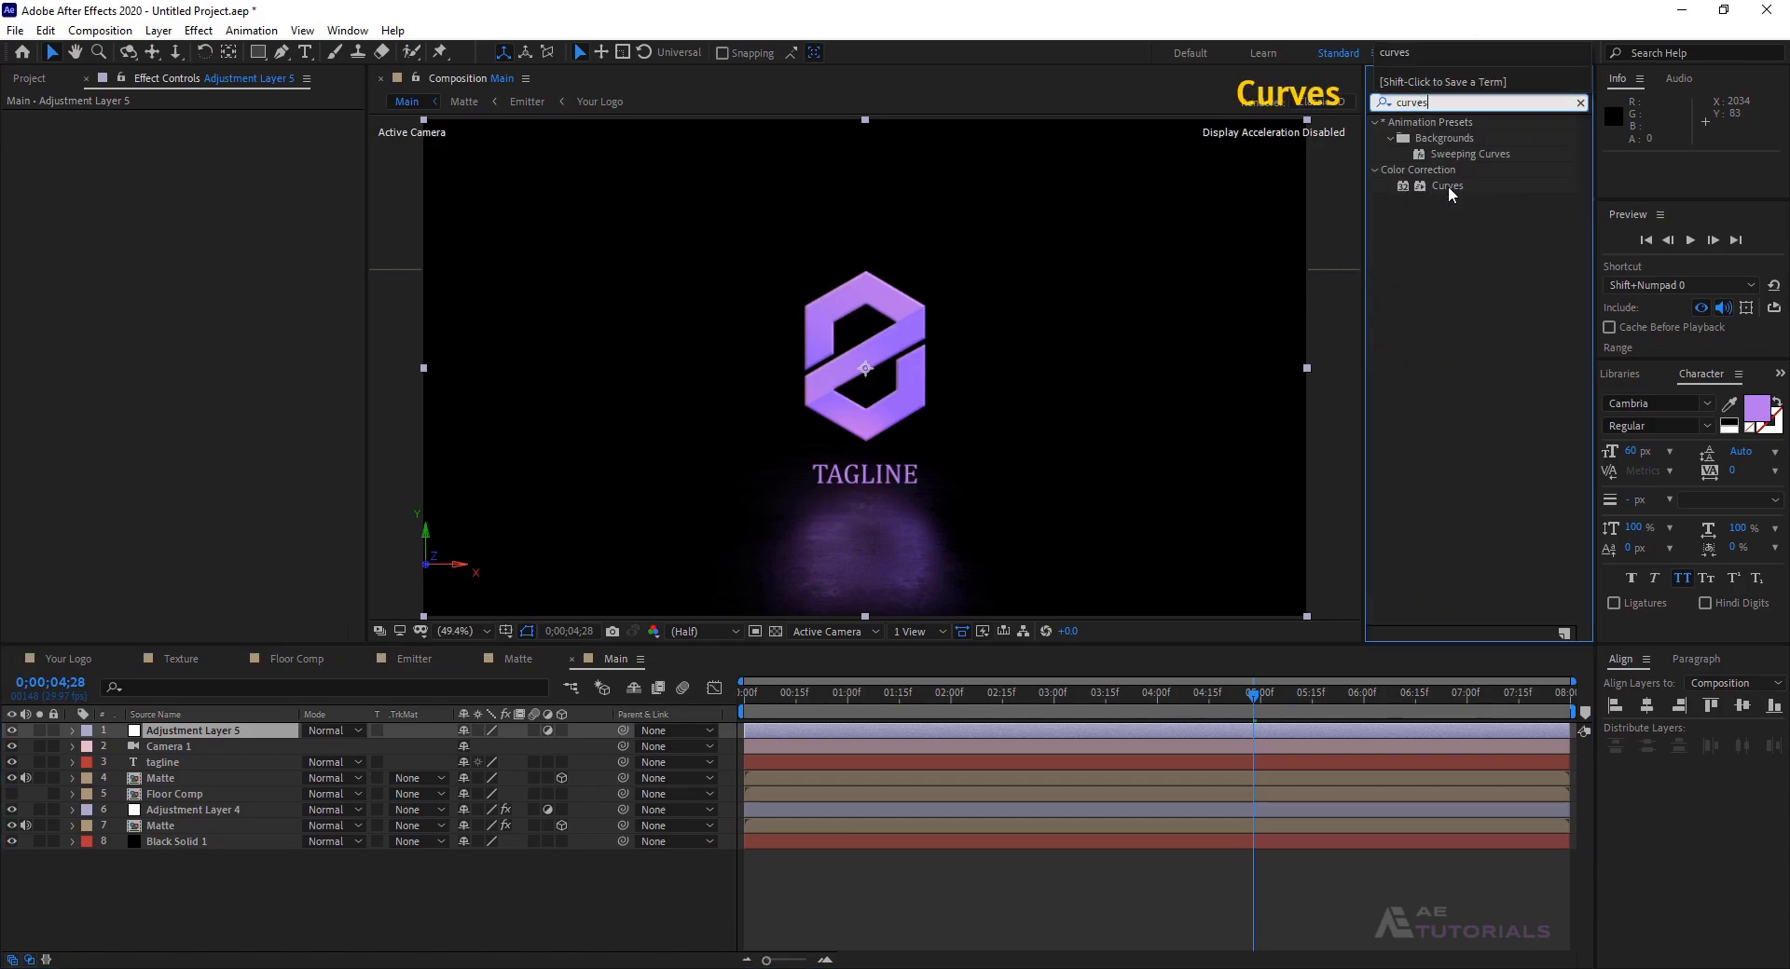
drag(1447, 187, 272, 735)
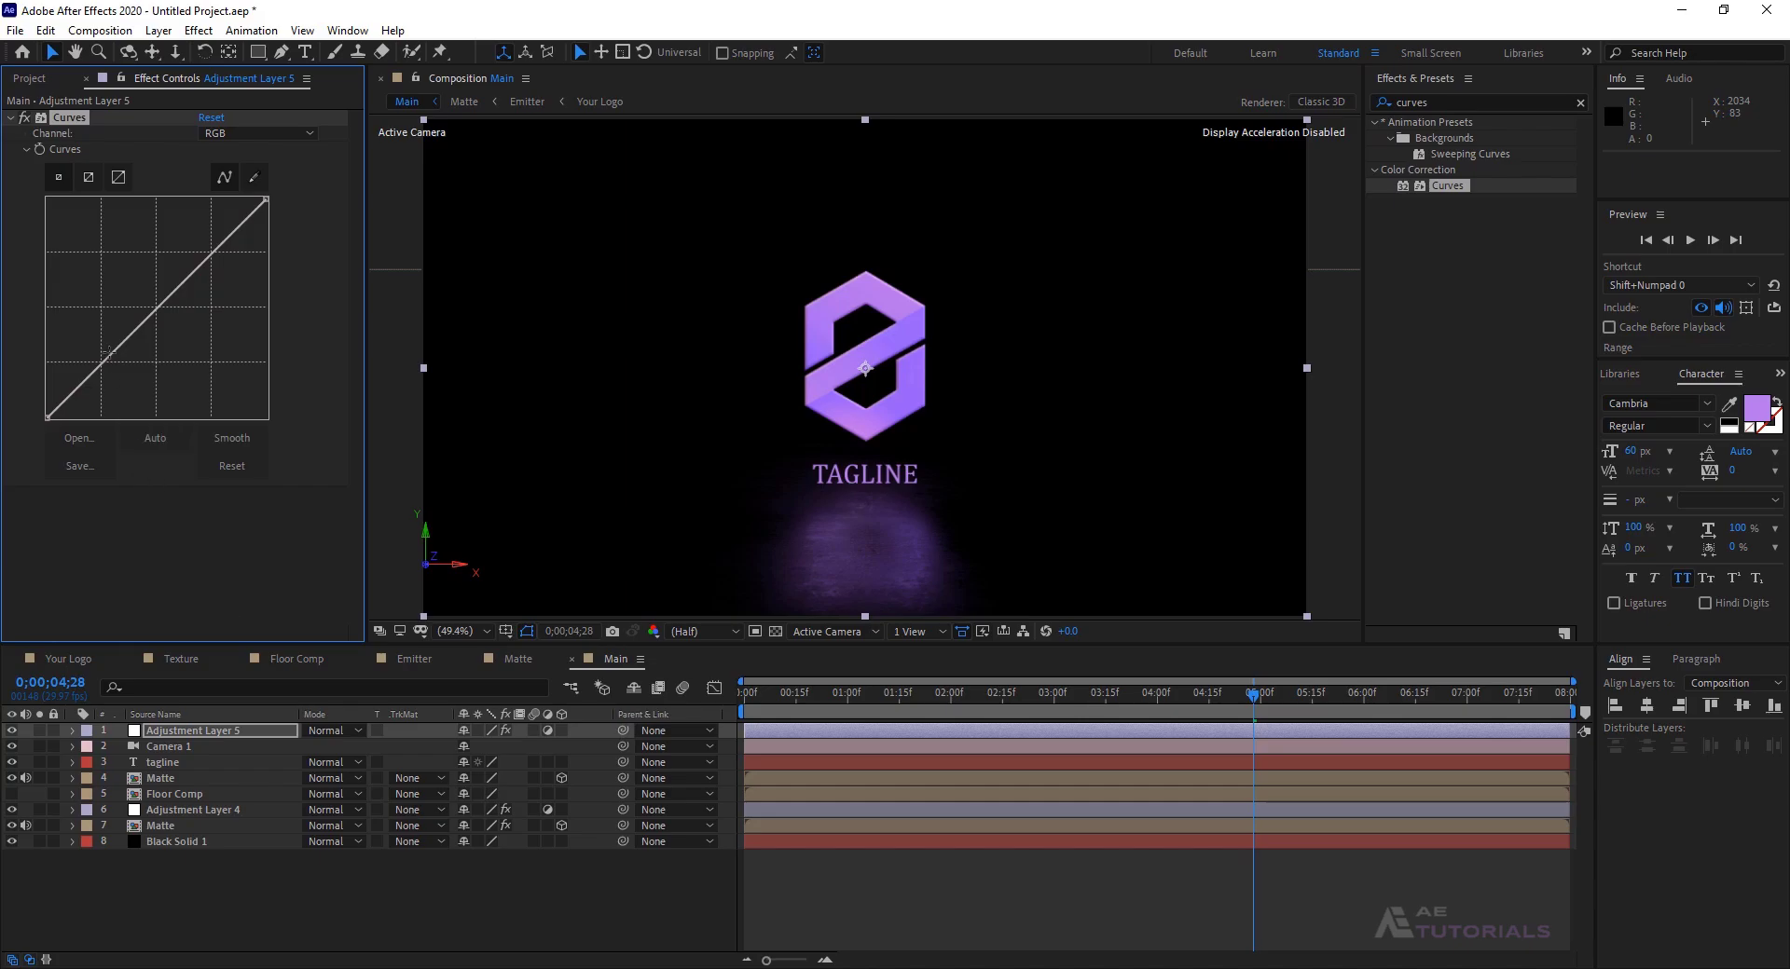
- Shape the RGB curve with two points below the diagonal, pulling the shadows down more than the highlights
drag(109, 352, 123, 369)
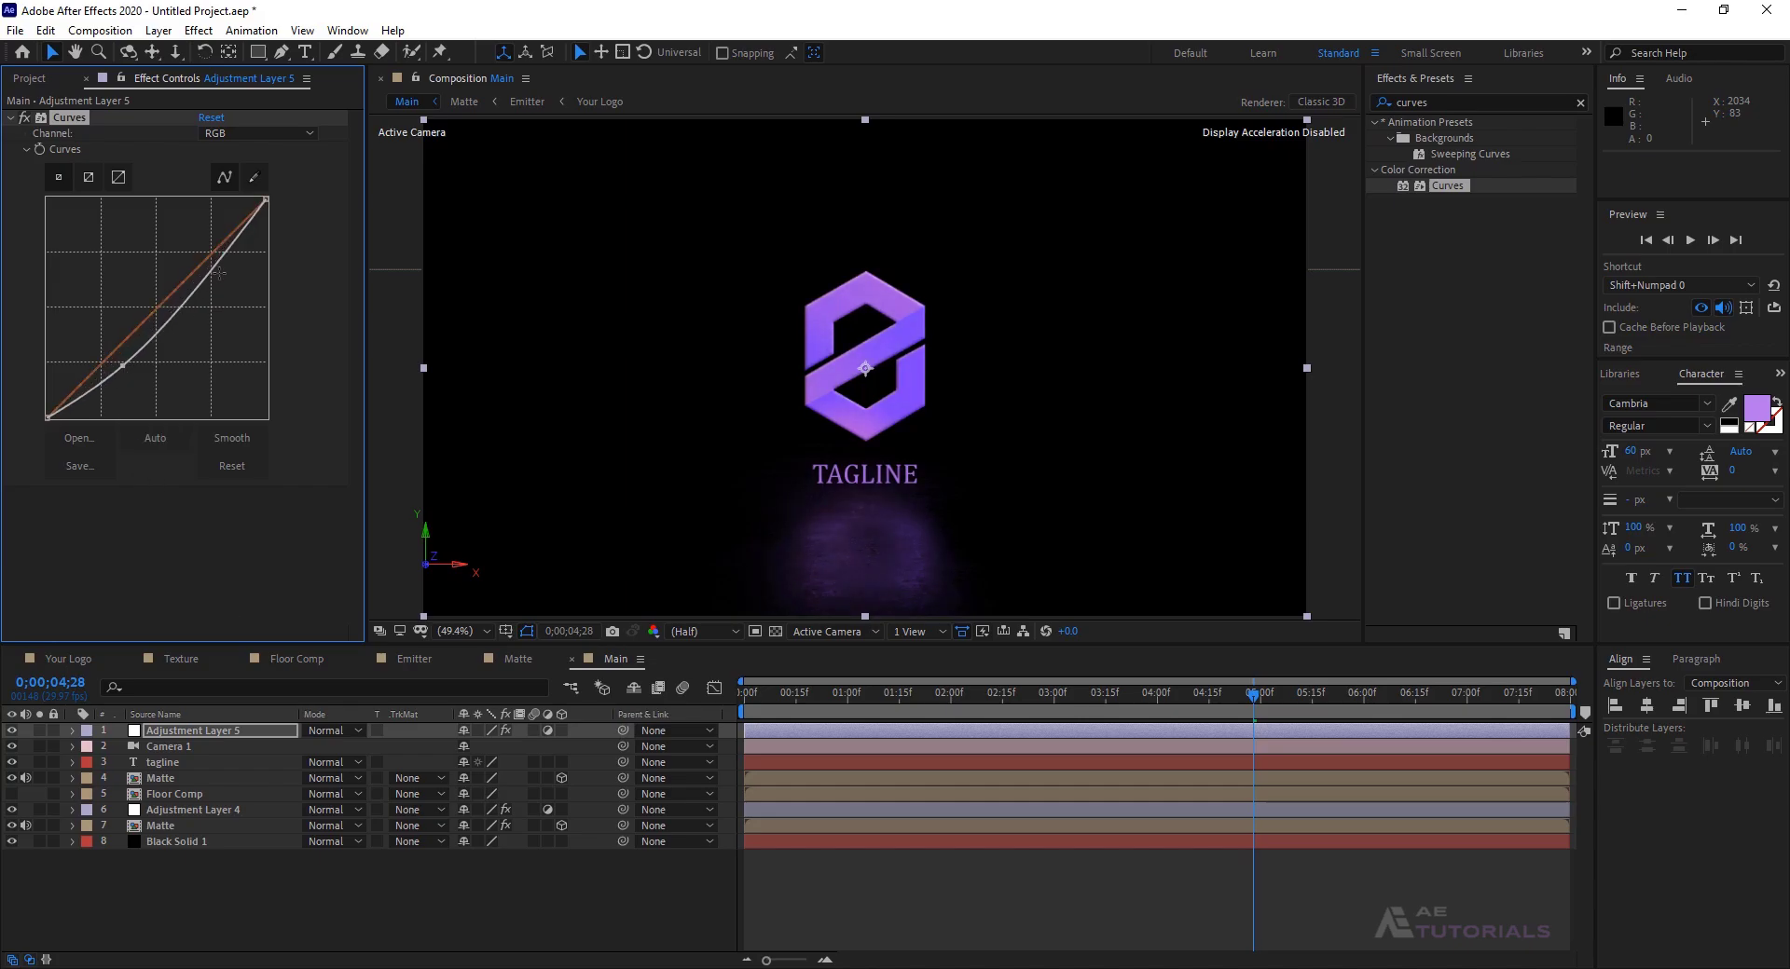
drag(218, 273, 211, 268)
drag(124, 363, 124, 371)
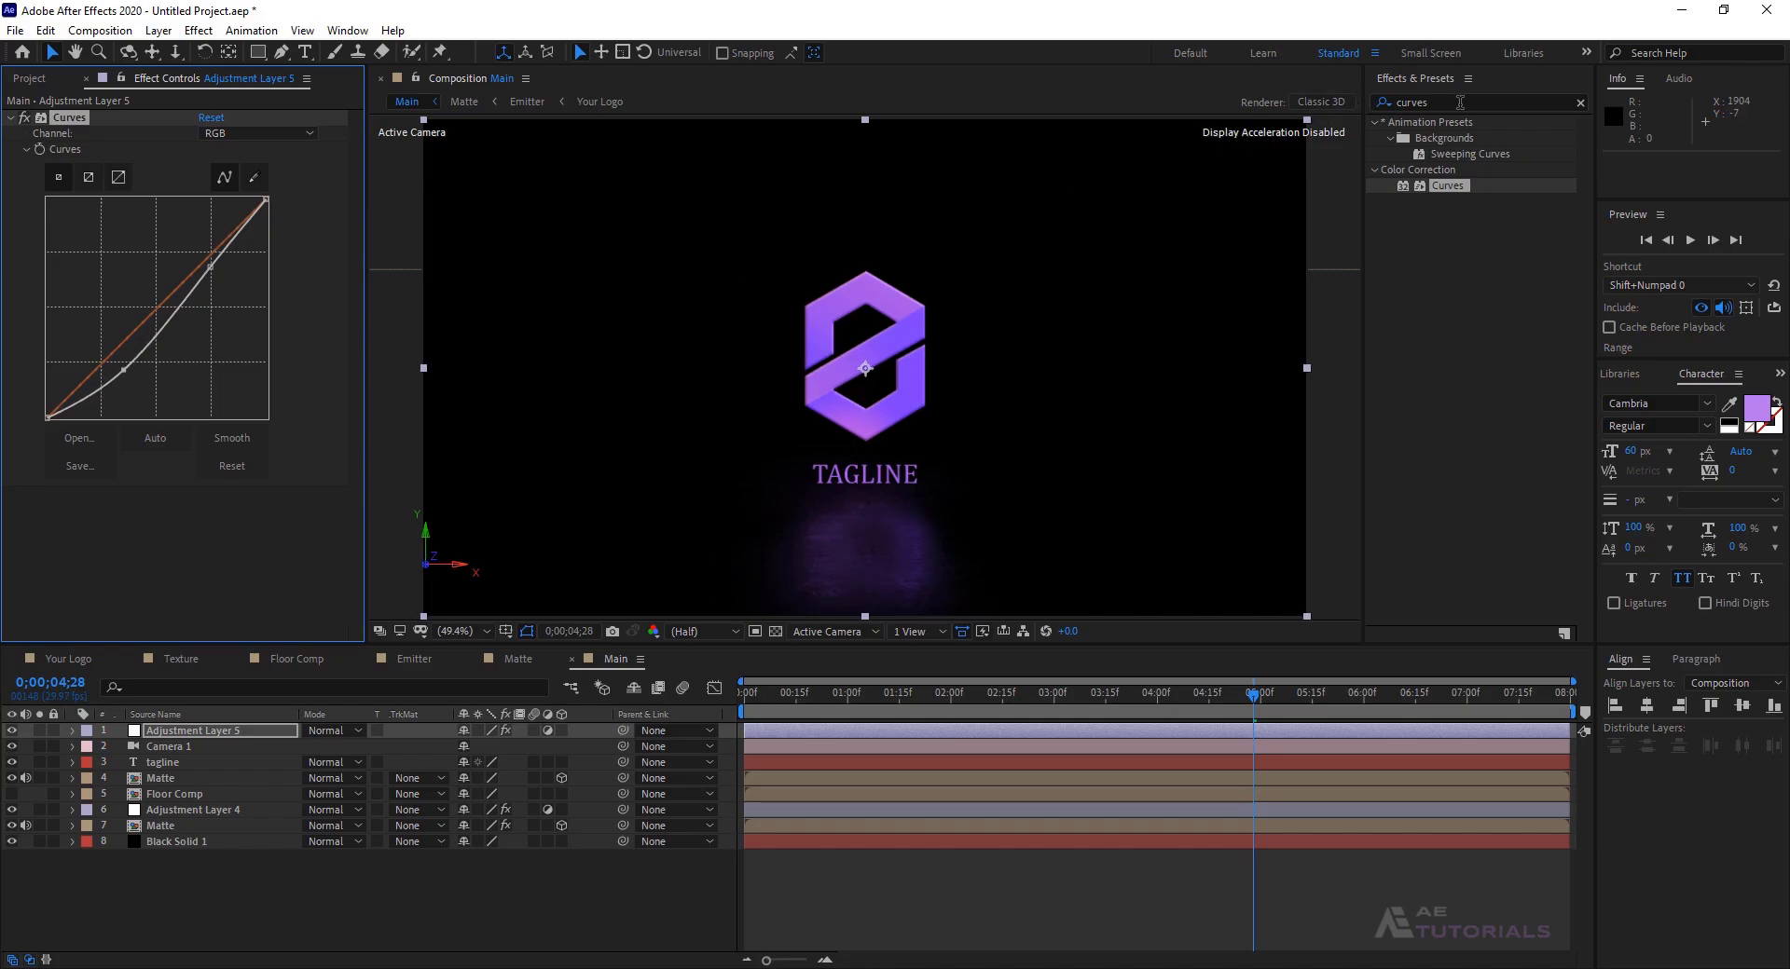
- Apply Glow below Curves on the adjustment layer with threshold 0%, radius 1000 and intensity 0.1
click(1396, 103)
text(glow)
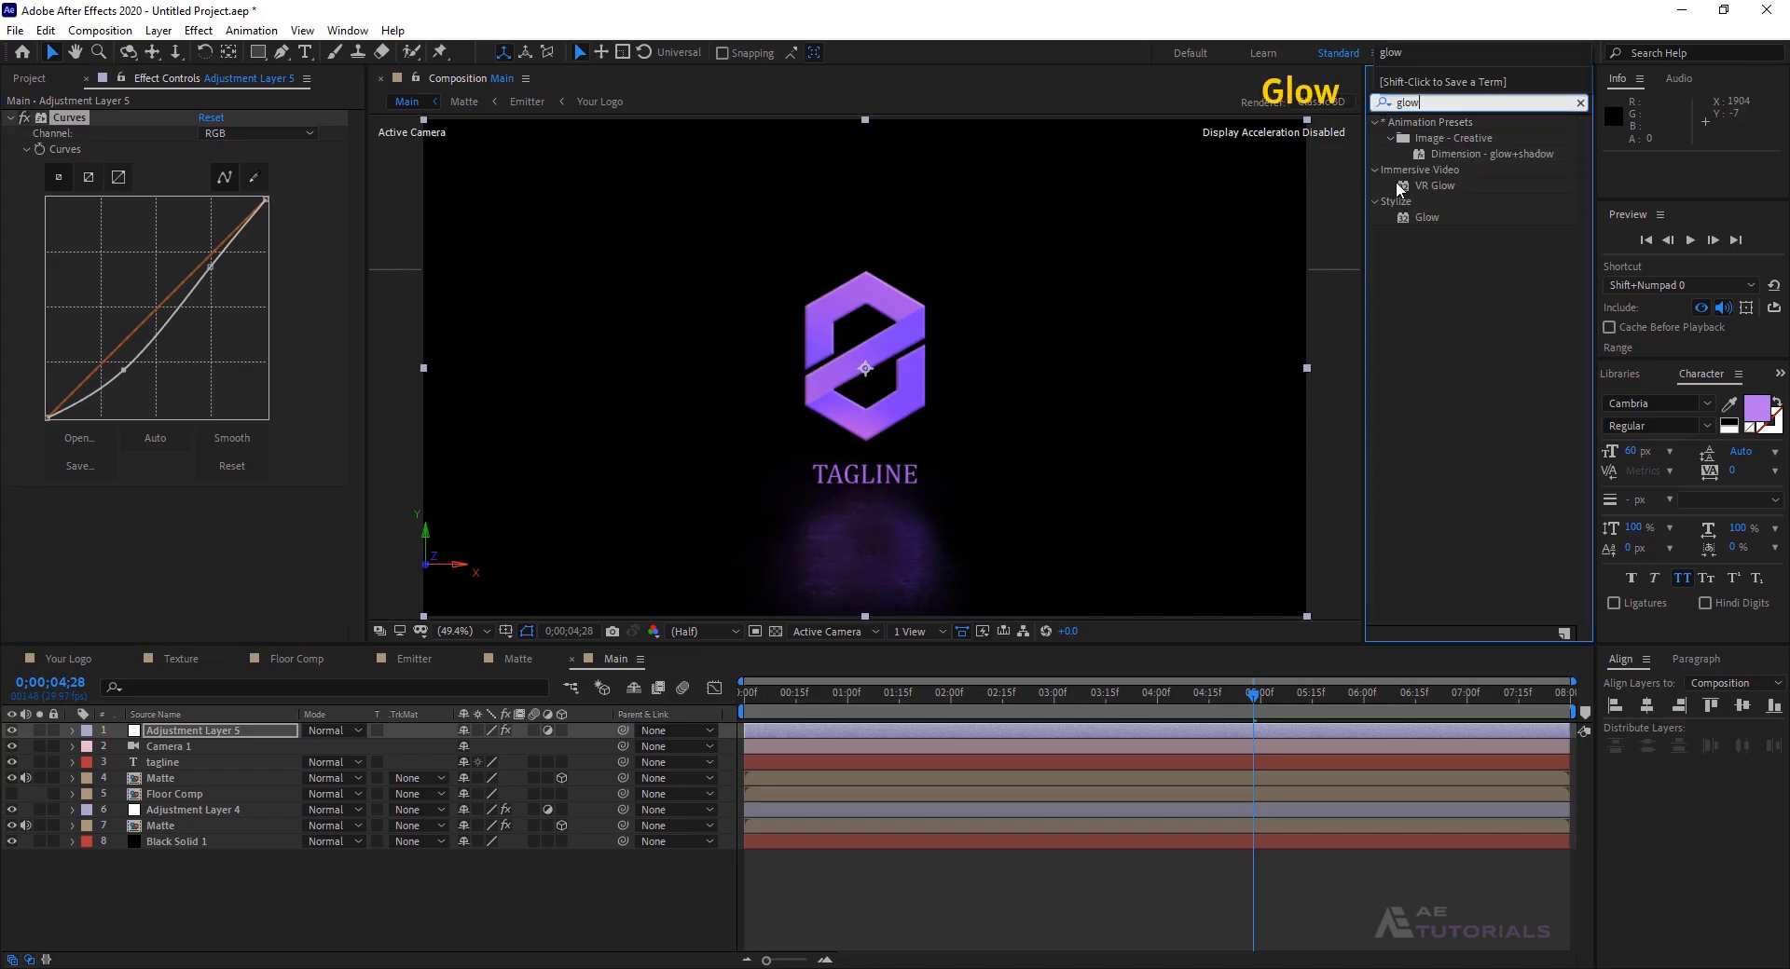
drag(1432, 216, 120, 479)
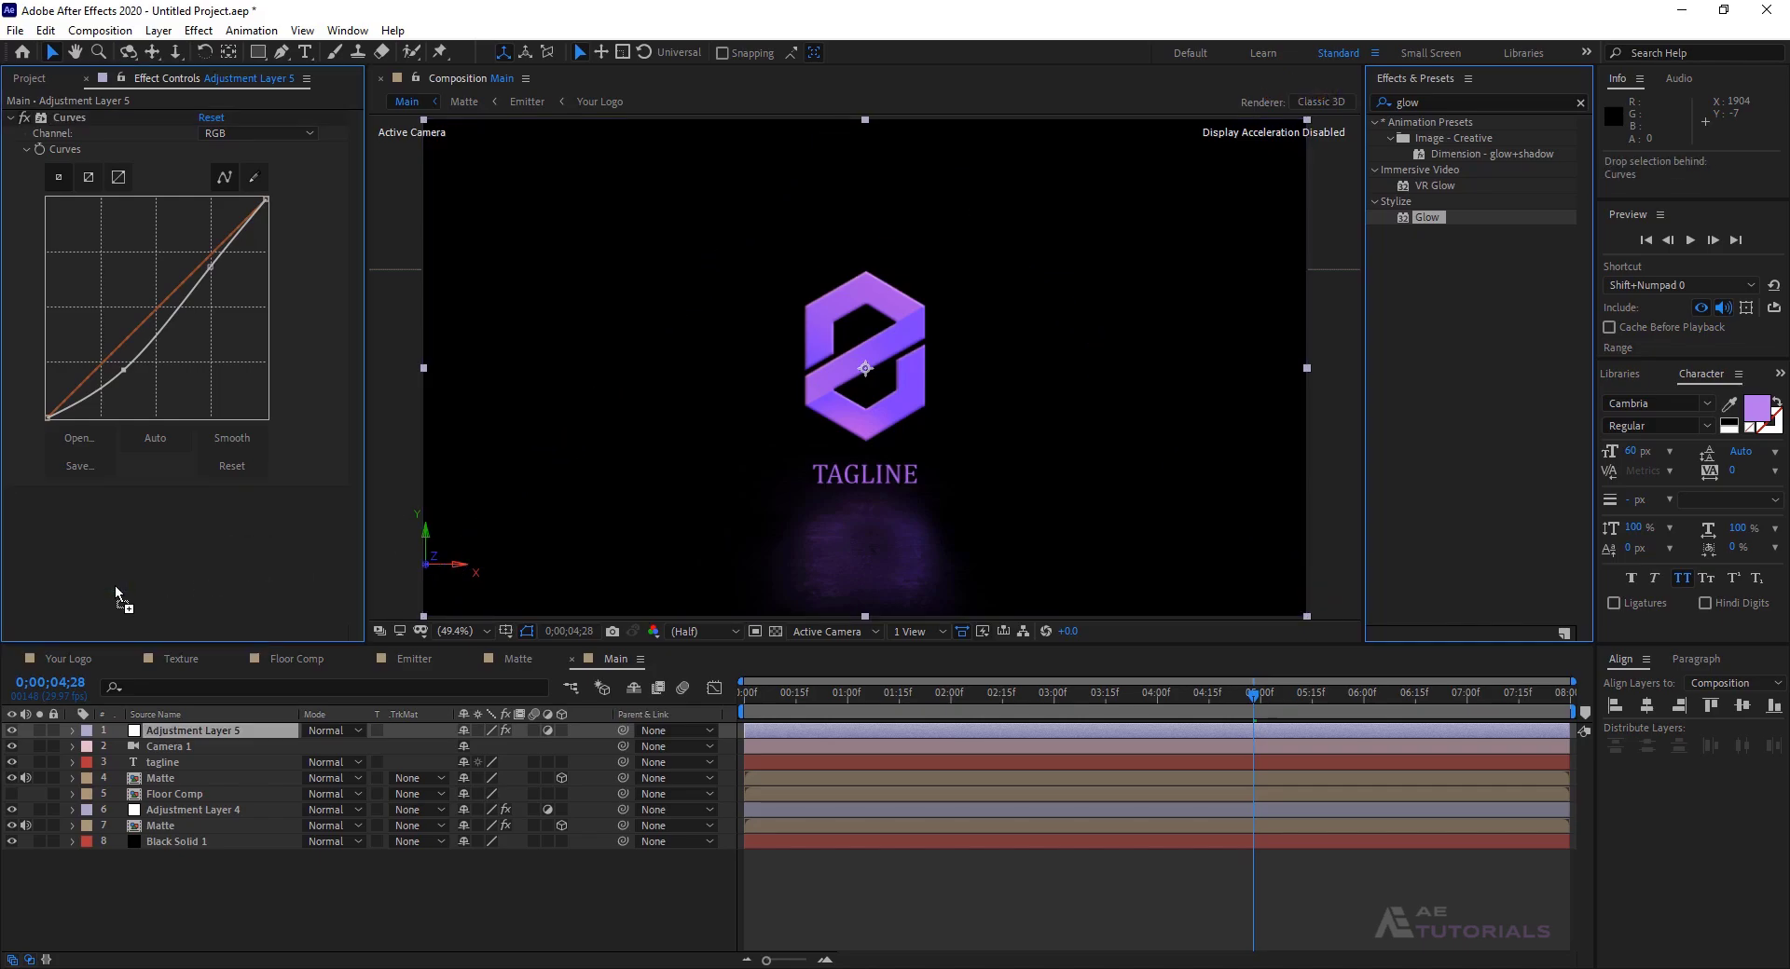
click(204, 407)
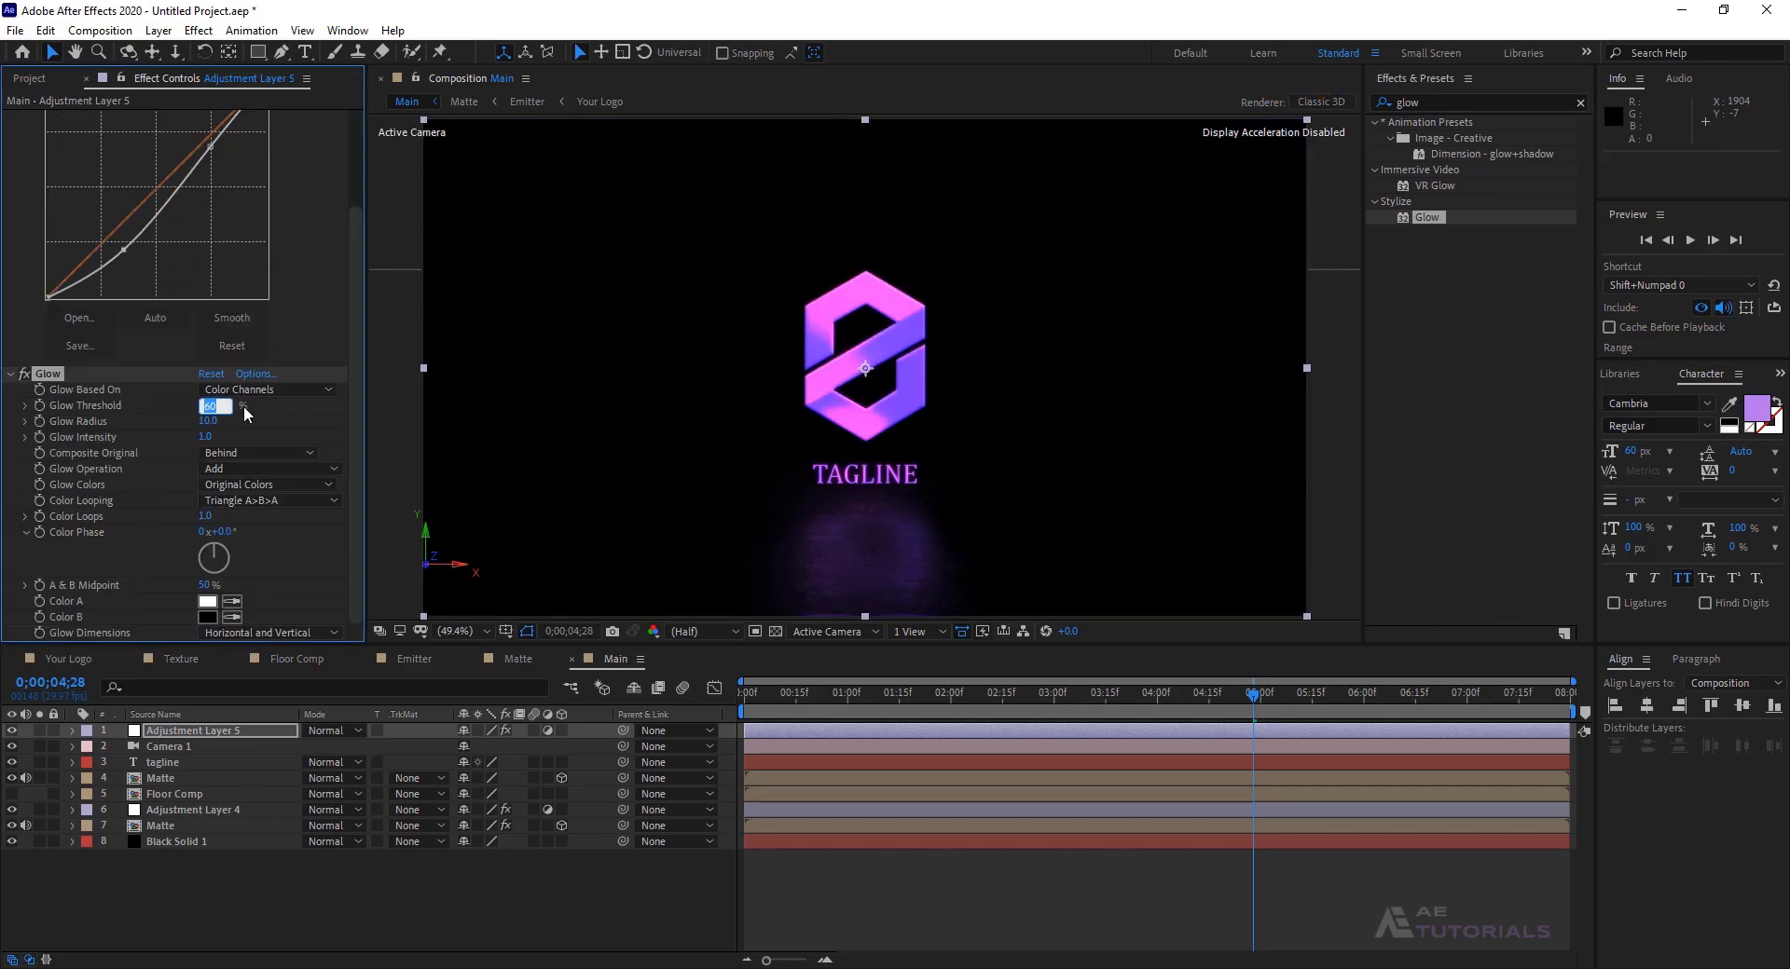
key(Tab)
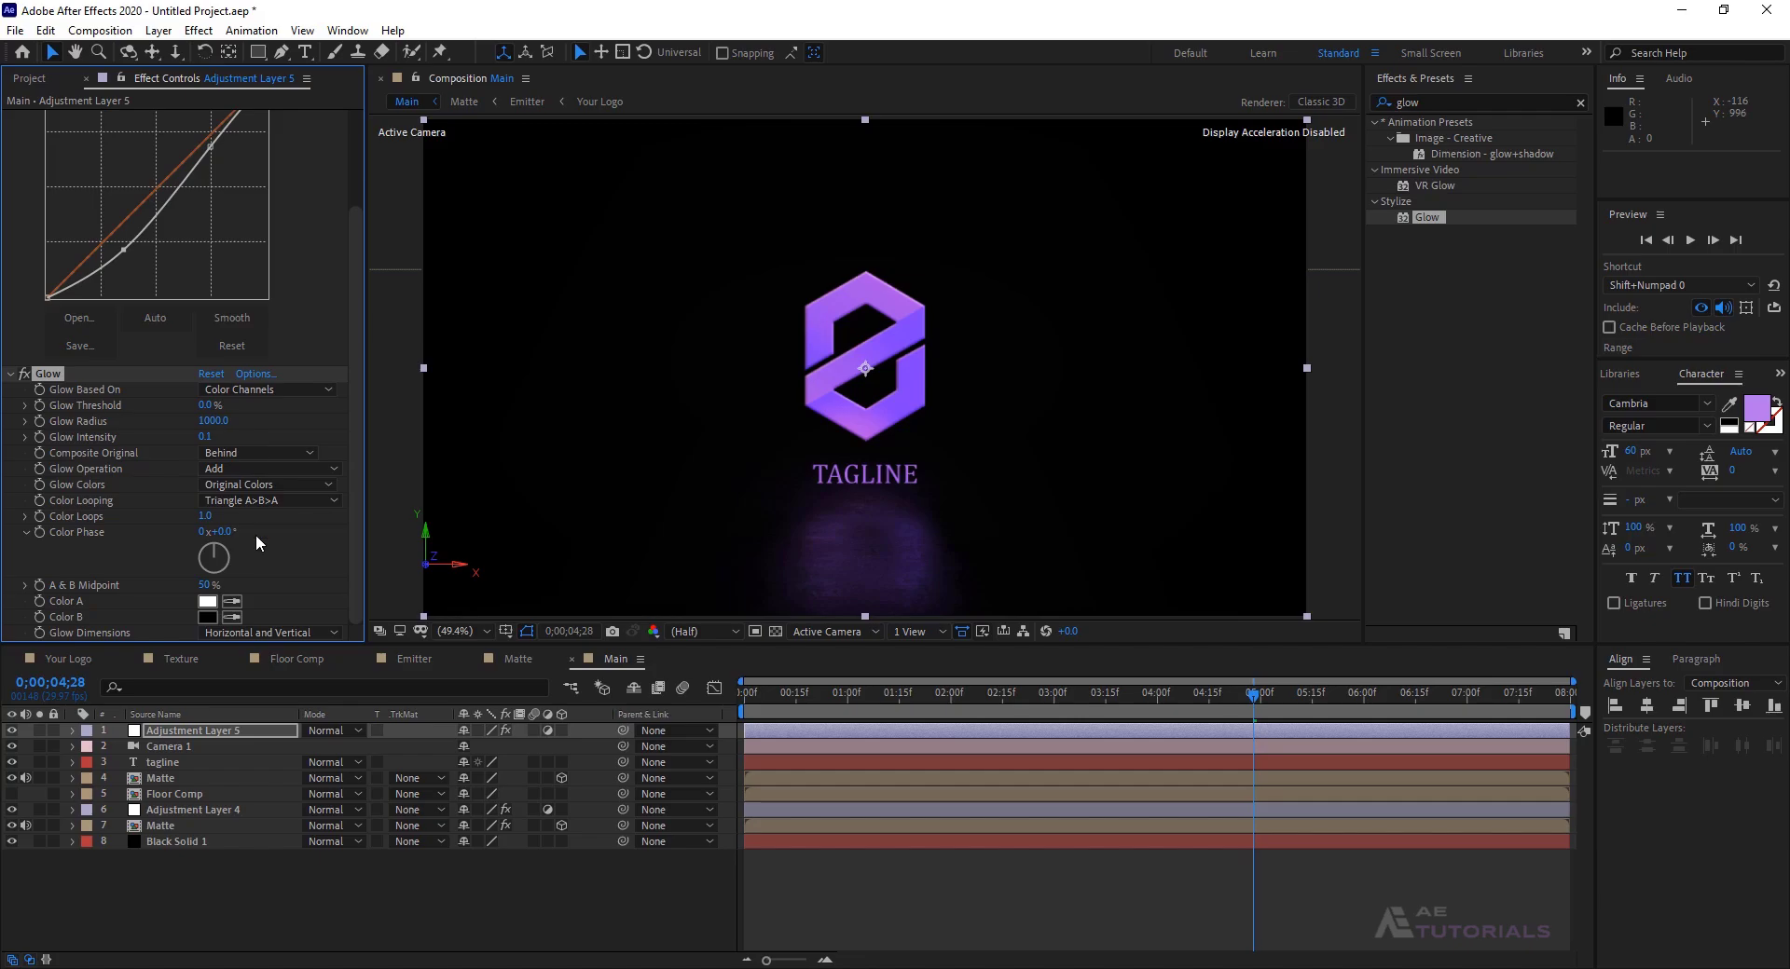
- Create a 1920 x 1080 px black solid at the top of the Main composition's layer stack
right_click(302, 885)
mouse_move(484, 674)
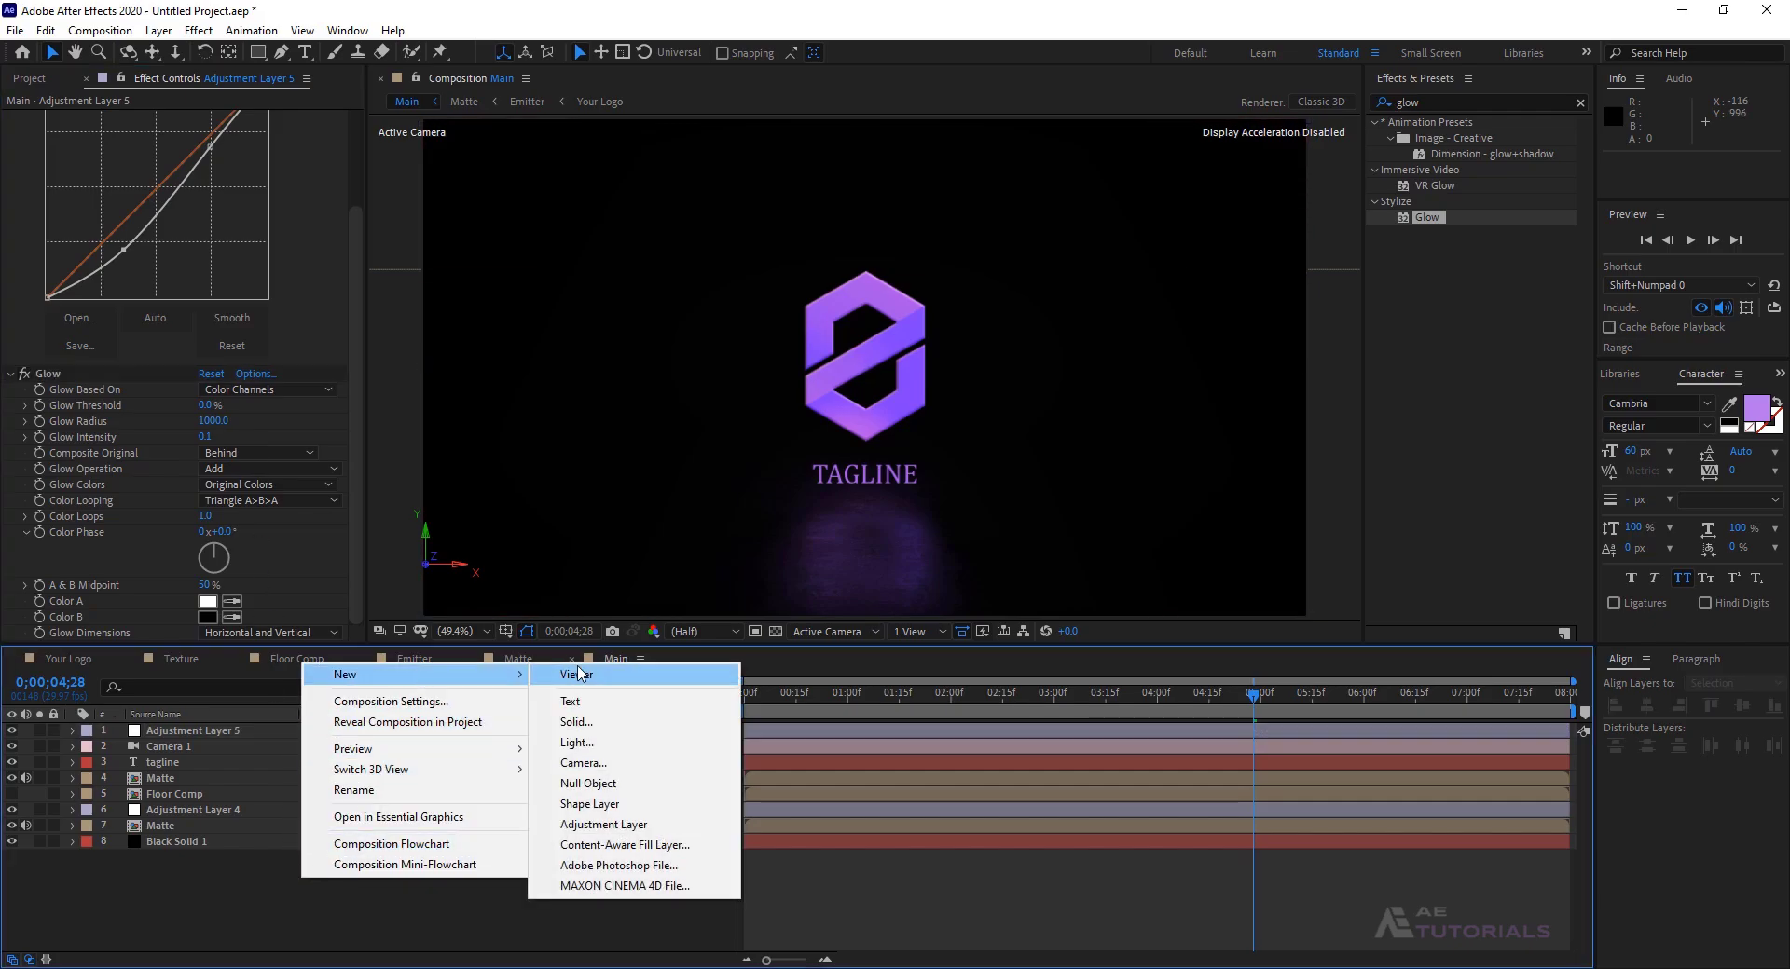
click(575, 722)
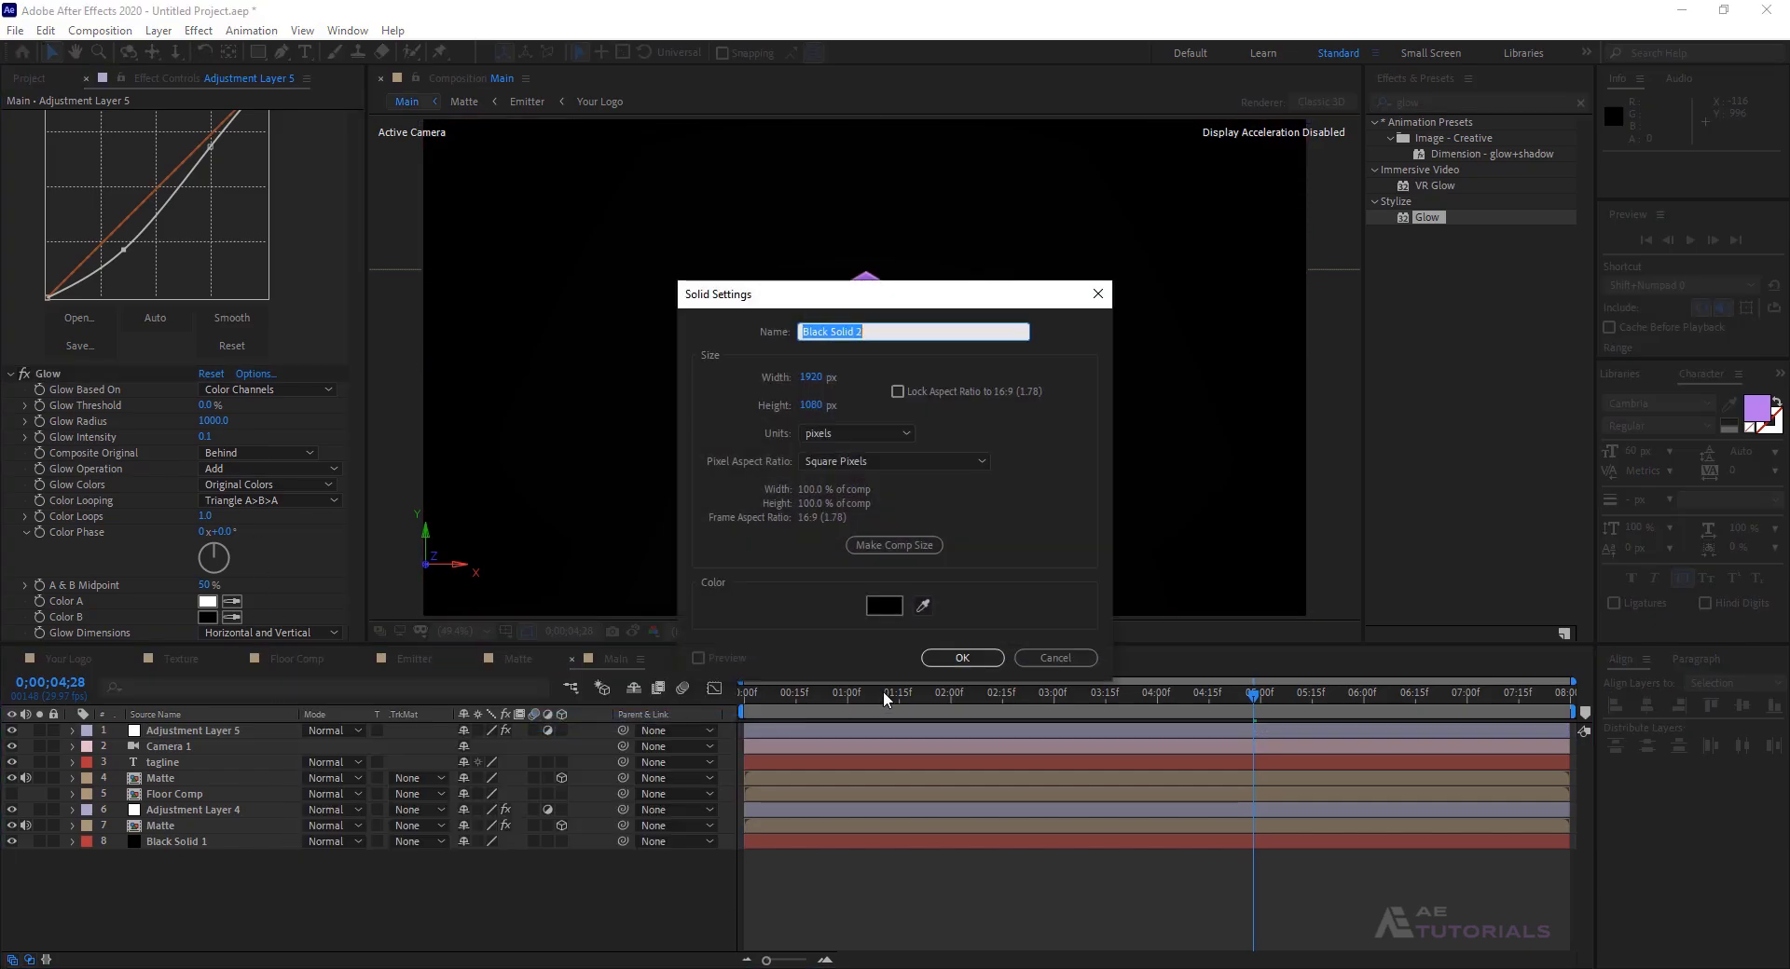
click(960, 658)
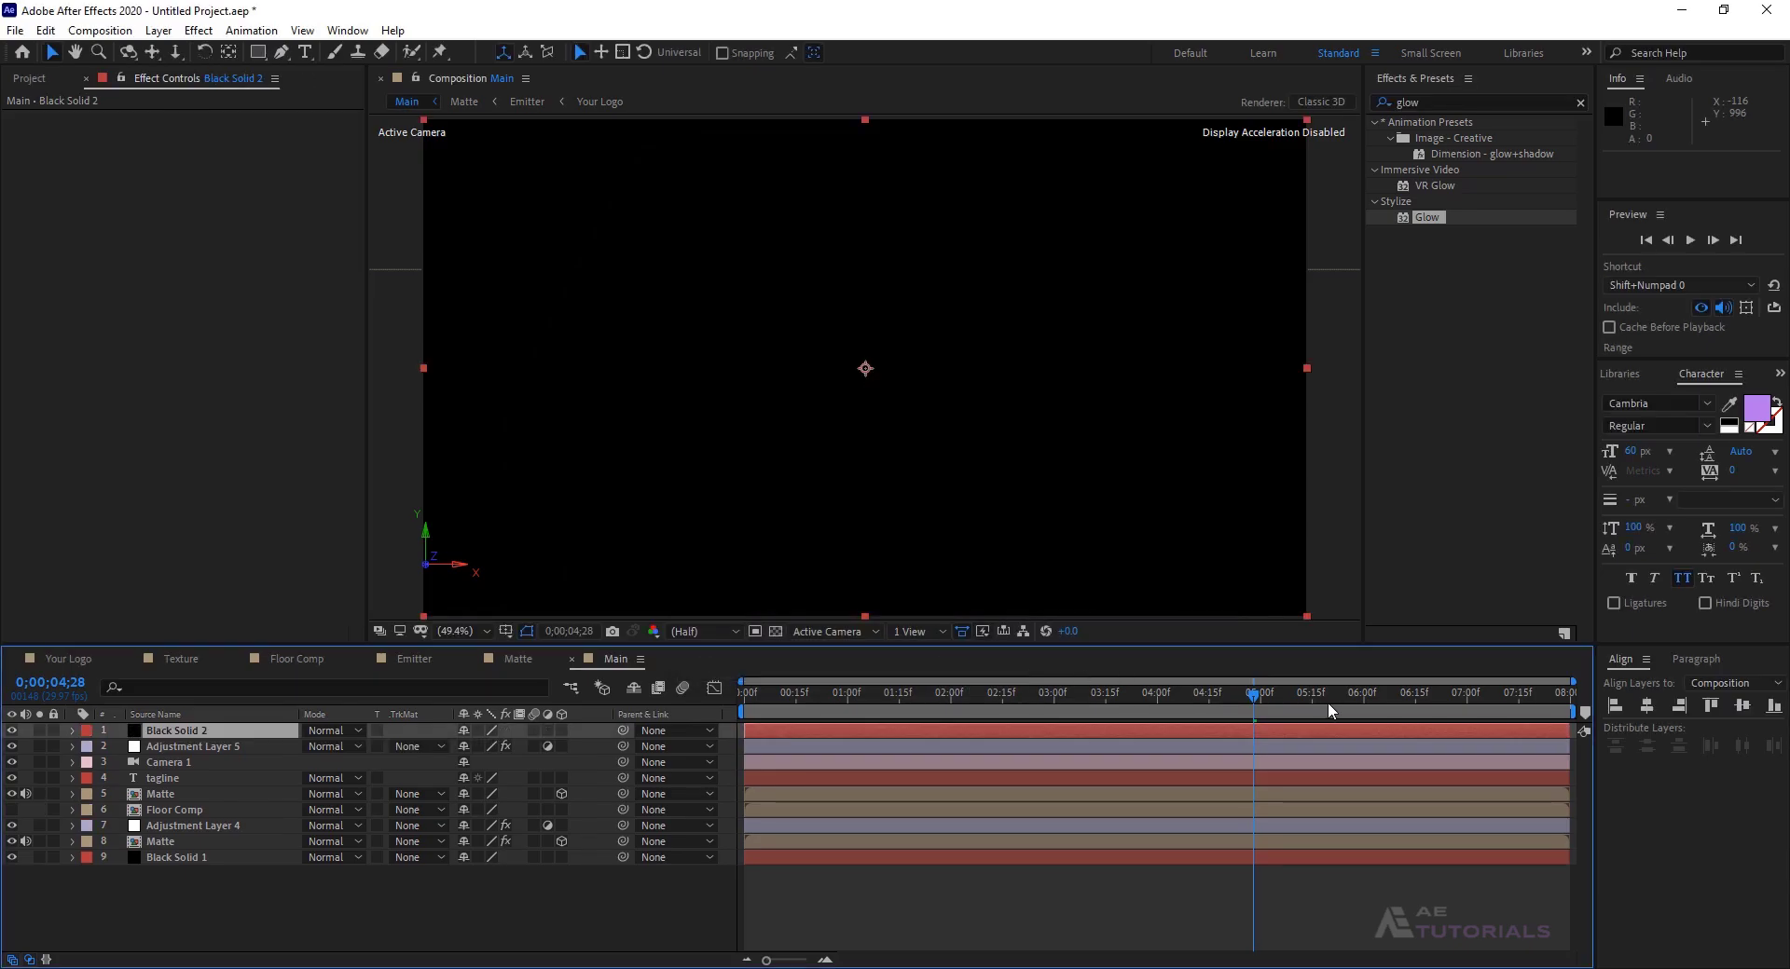
- Animate the new black solid's opacity with keyframes of 0% at 7 seconds and 100% at 0;00;07;29
drag(1330, 711, 1466, 706)
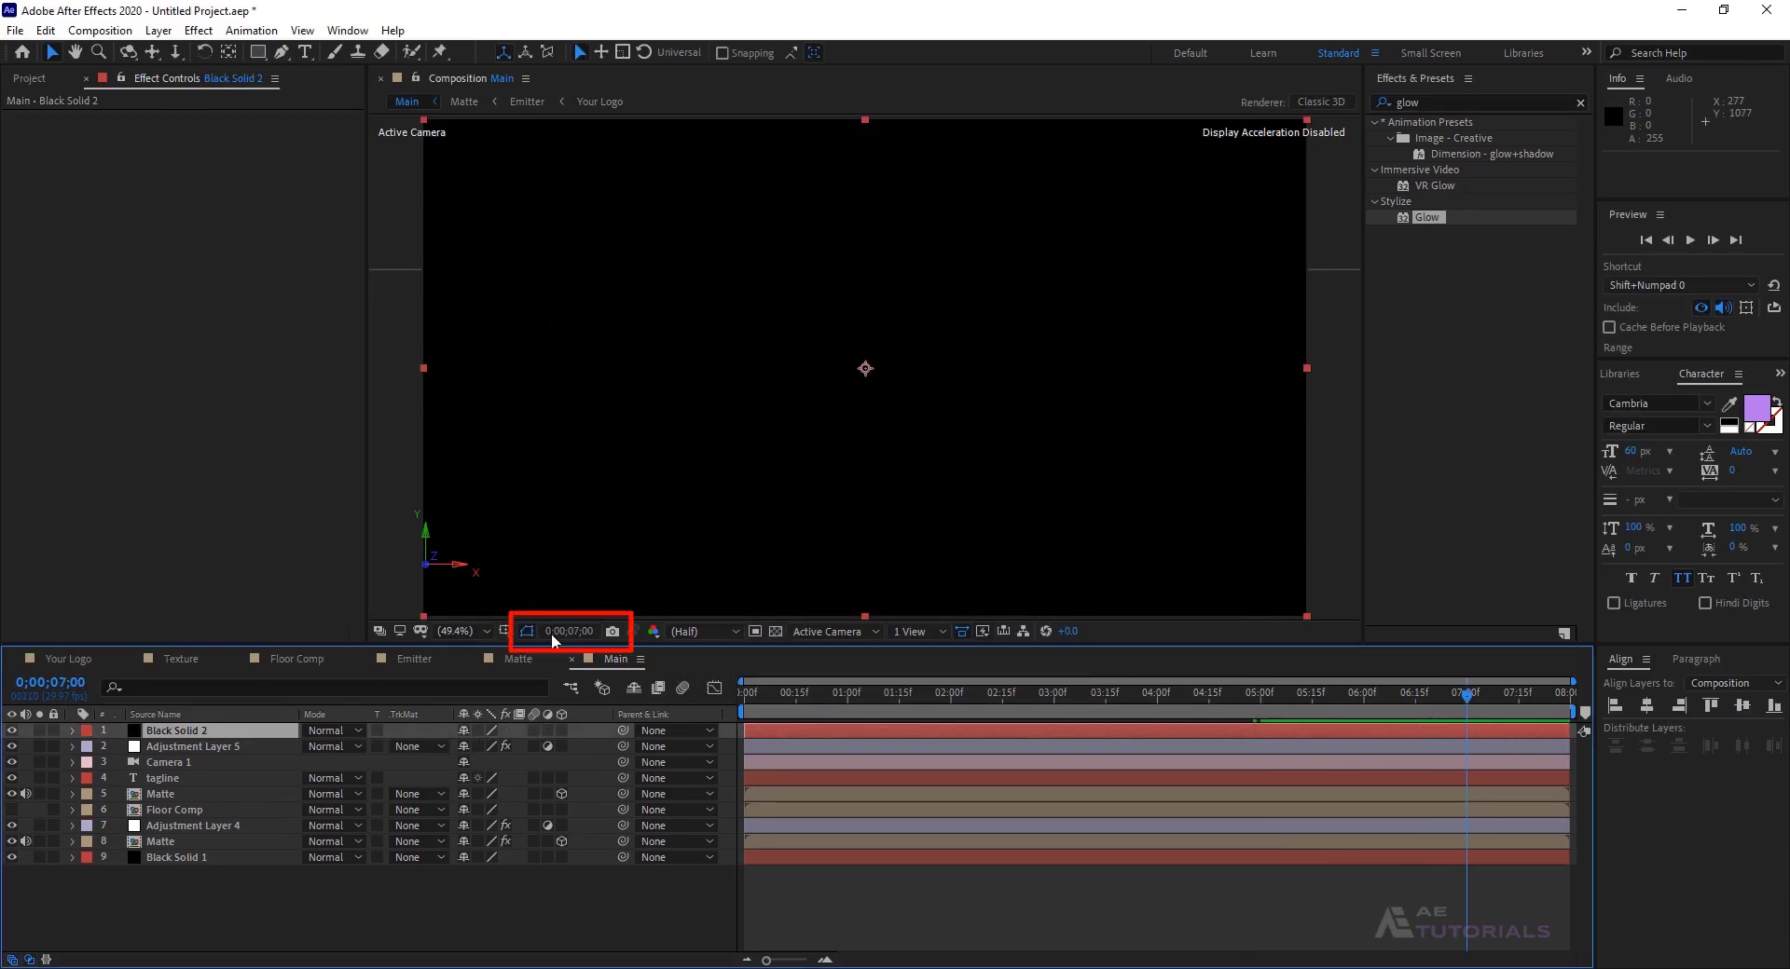
key(t)
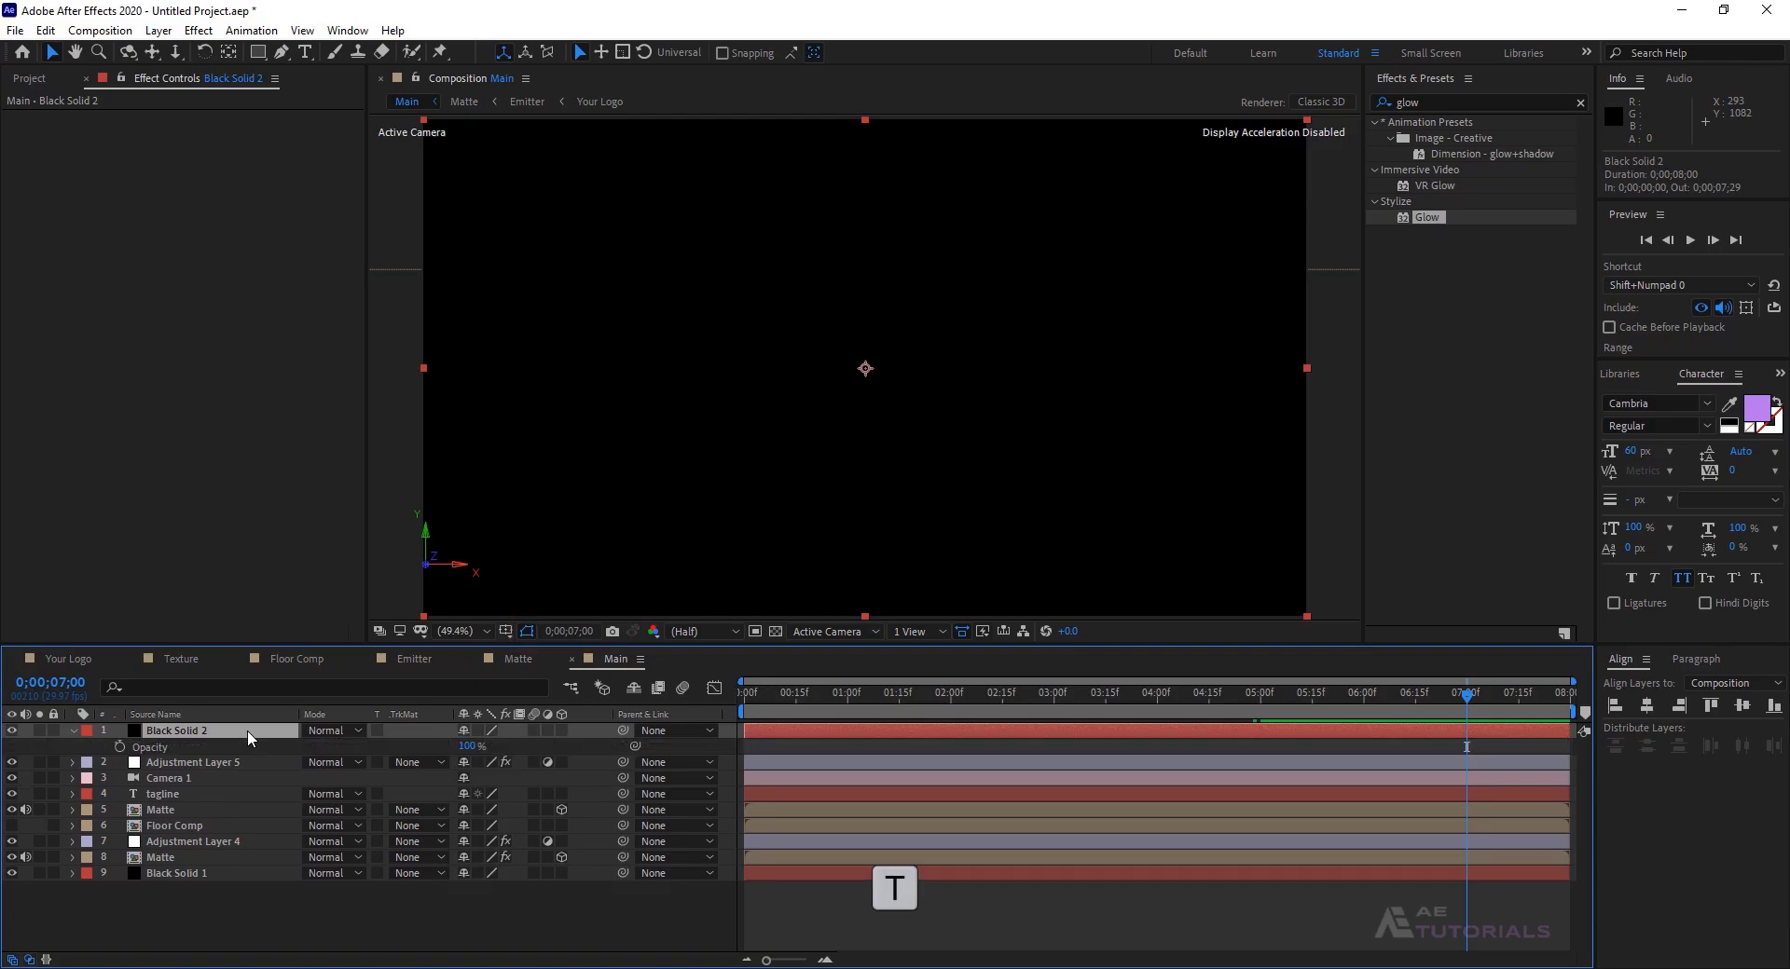
drag(466, 745, 328, 755)
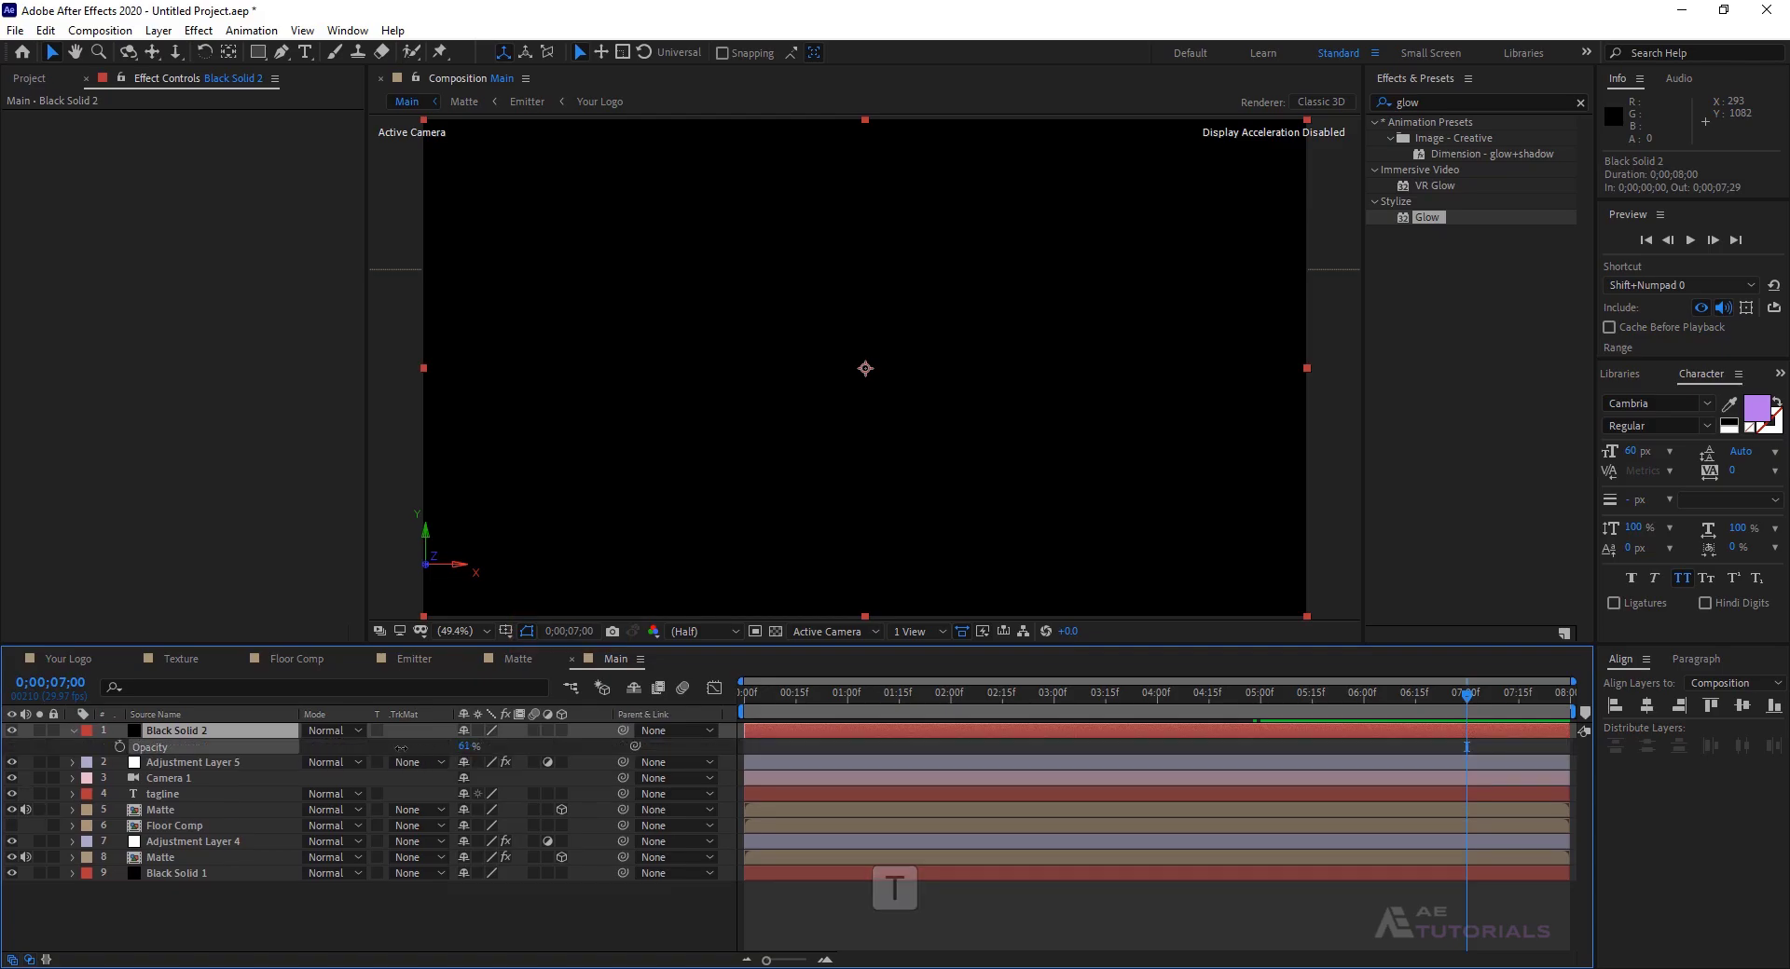
click(119, 746)
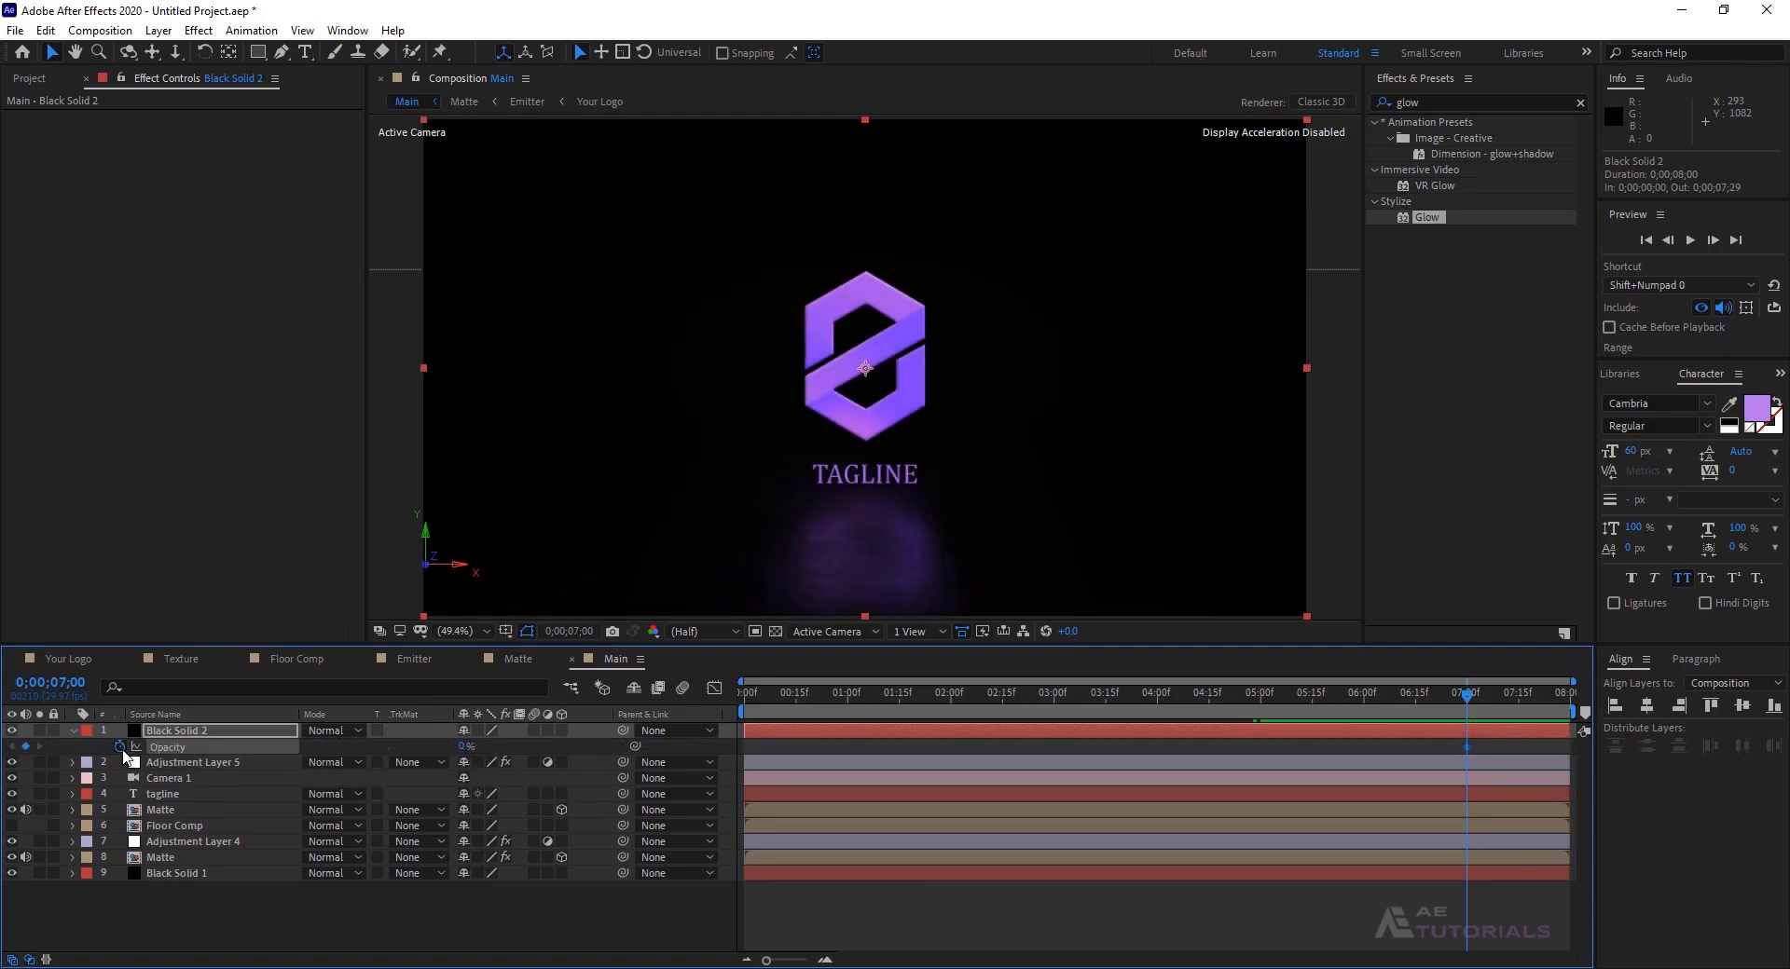
drag(1469, 702, 1571, 699)
drag(536, 749, 597, 749)
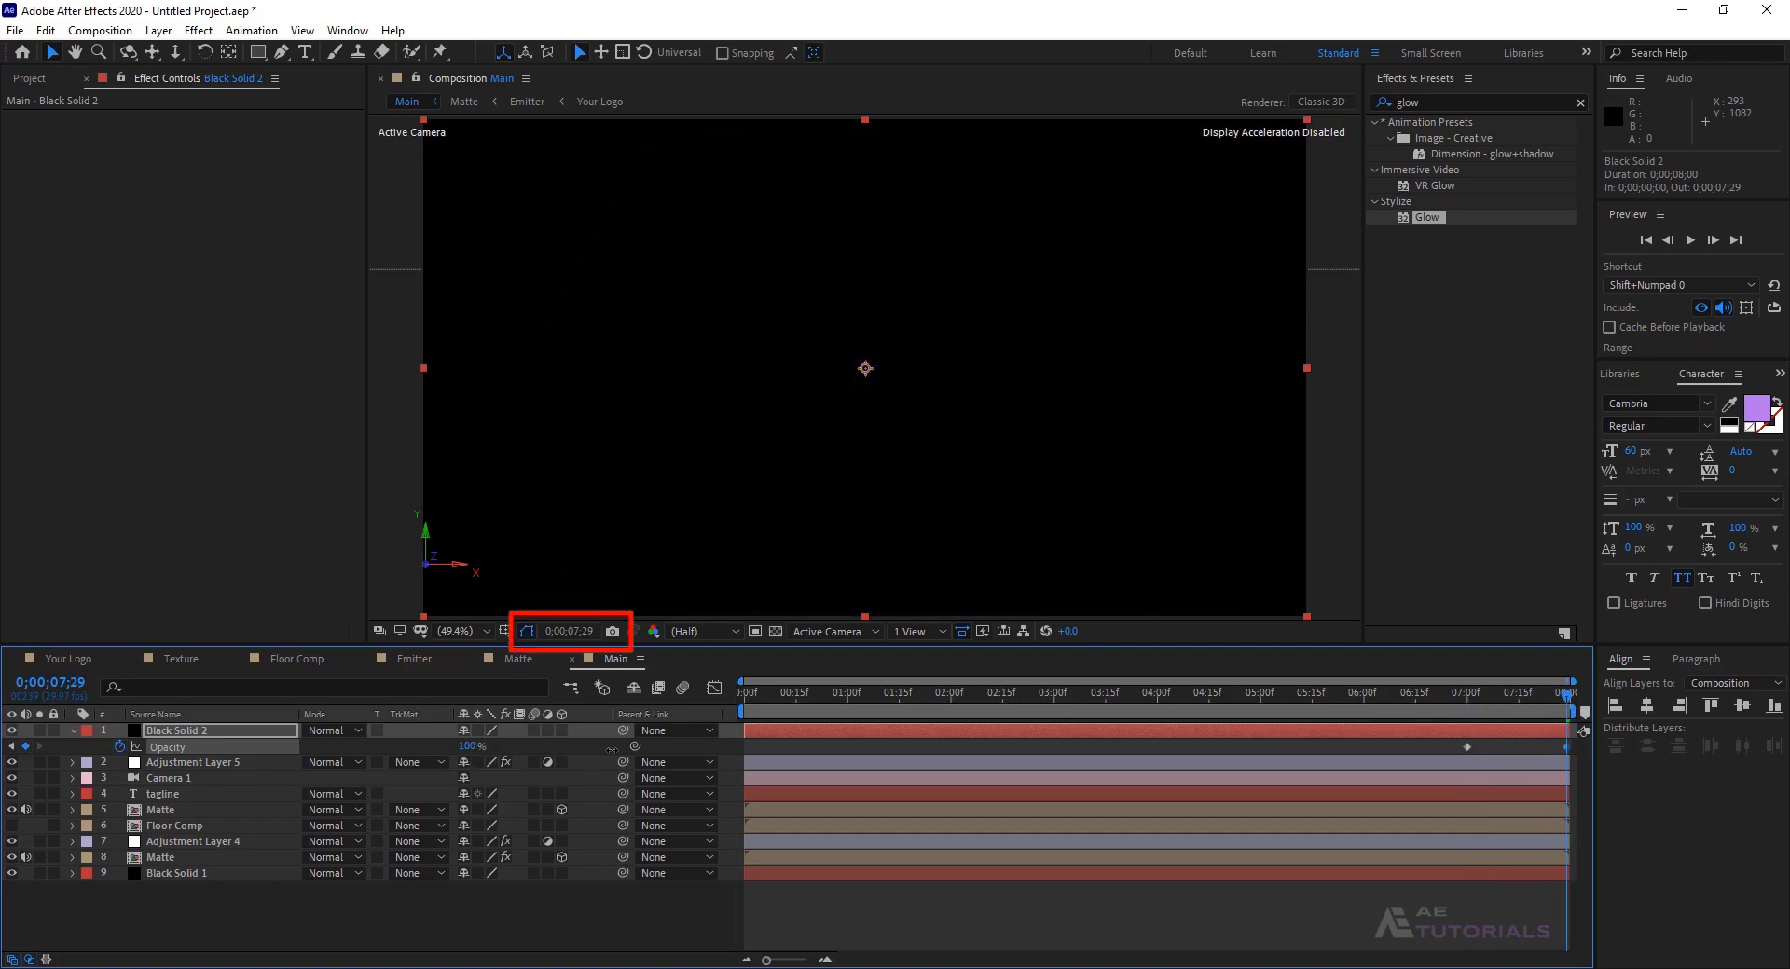
- Apply Easy Ease to the black solid's opacity keyframes, collapse the layer, and preview the fade-out
key(F9)
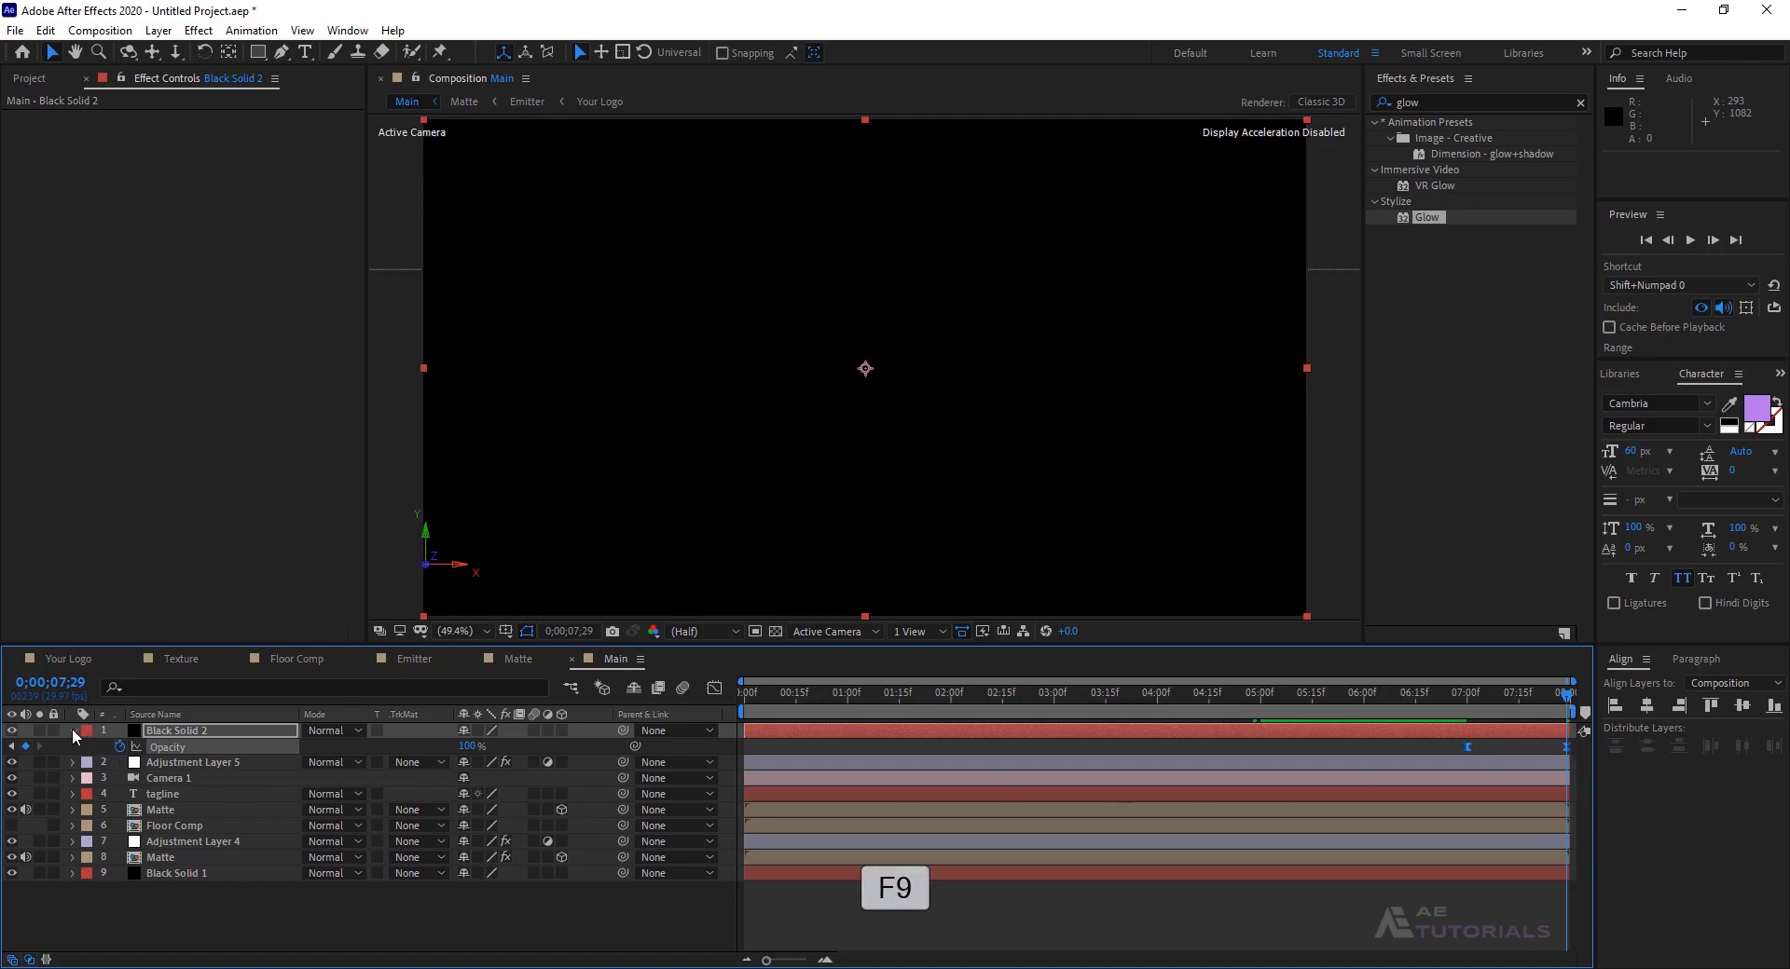
click(73, 732)
drag(1486, 695, 1578, 713)
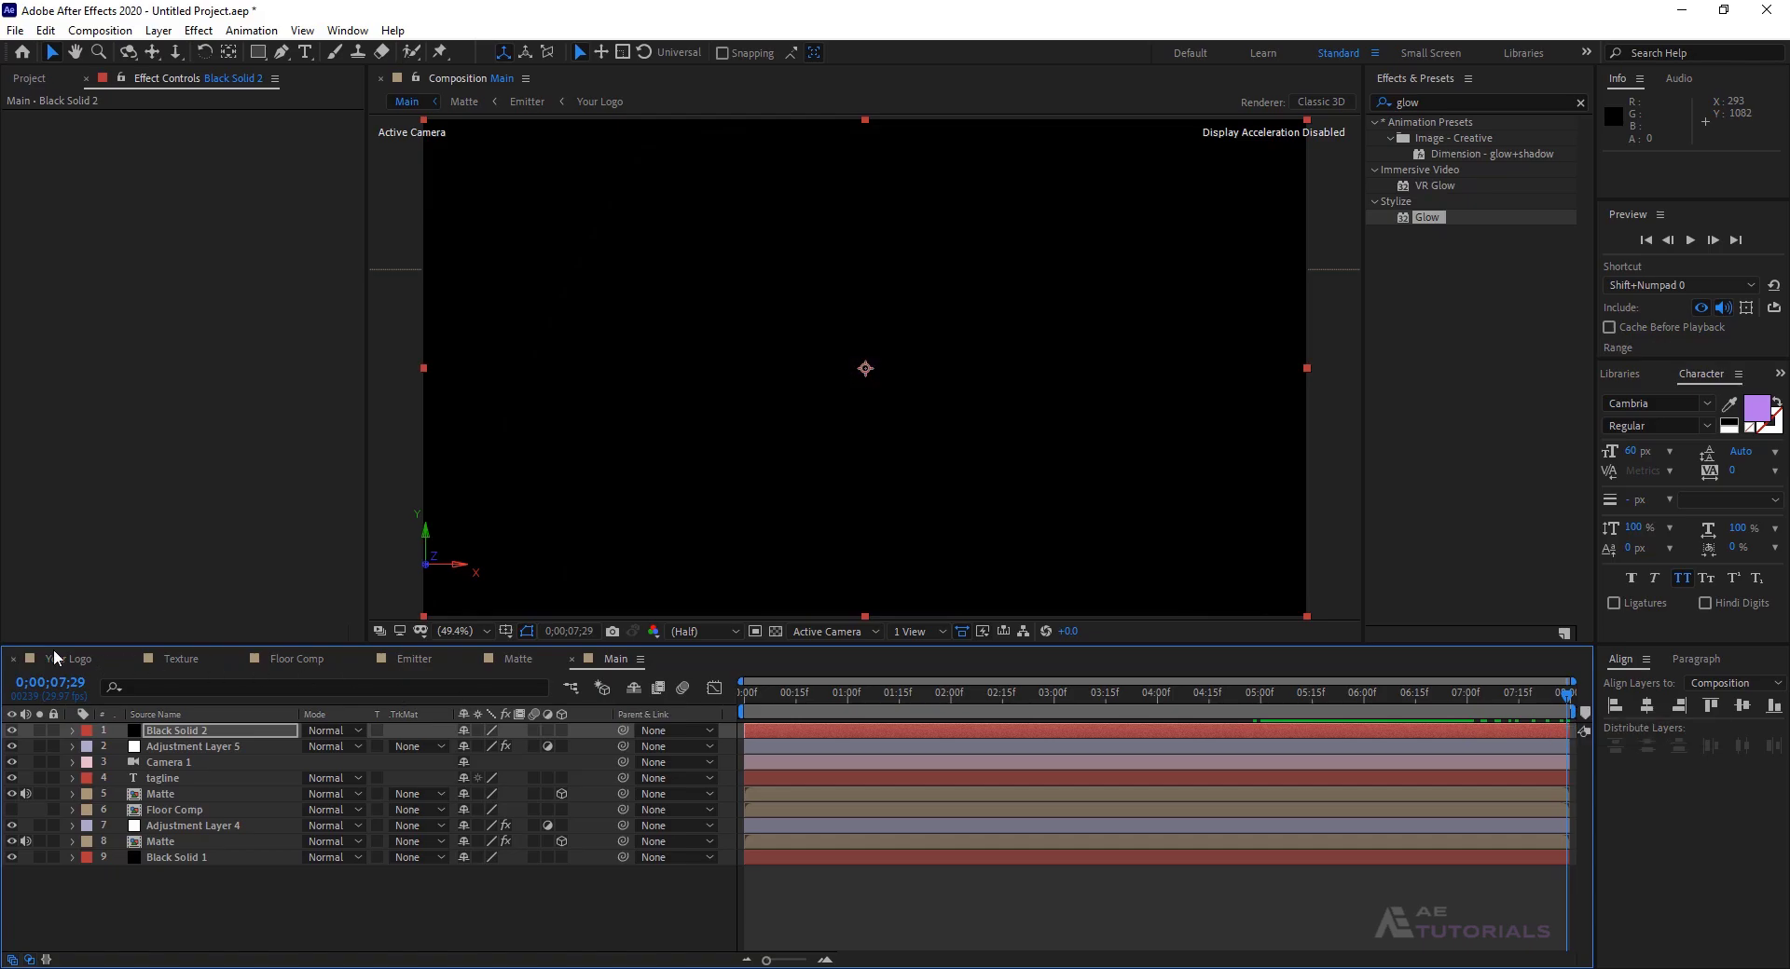
- Create a 1920 x 1080, 29.97 fps, 8-second composition named Render and place the Main composition in it
click(102, 894)
click(29, 78)
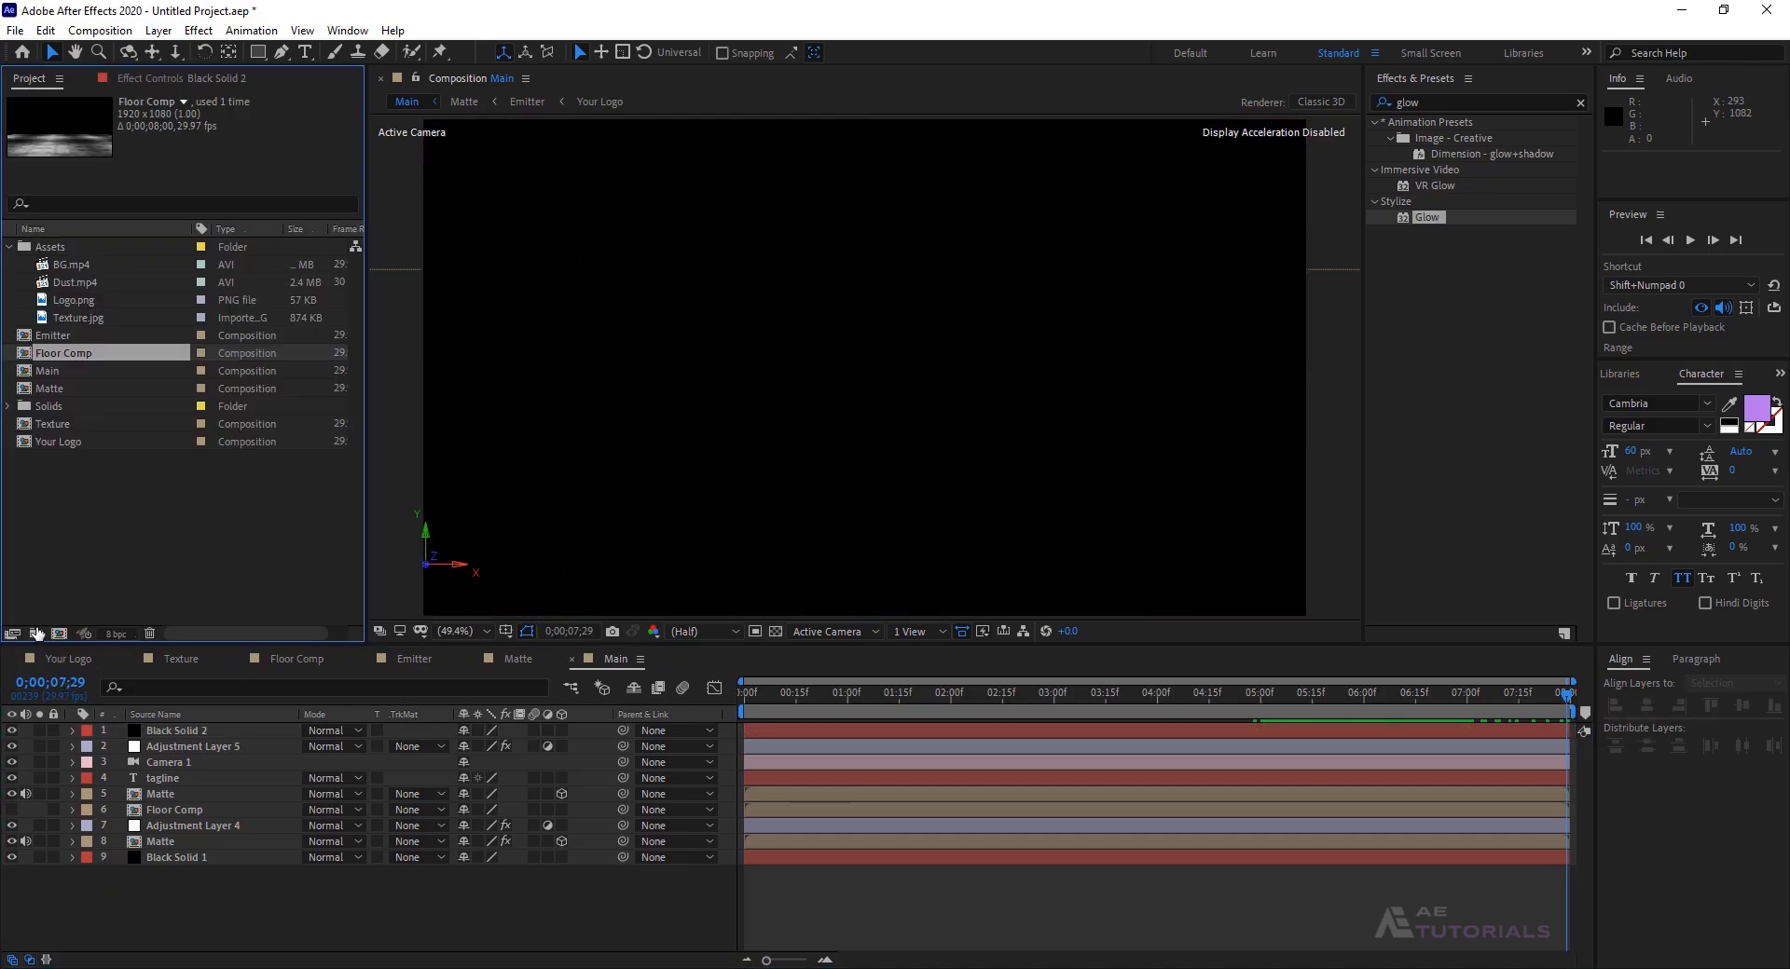
click(59, 634)
text(Render)
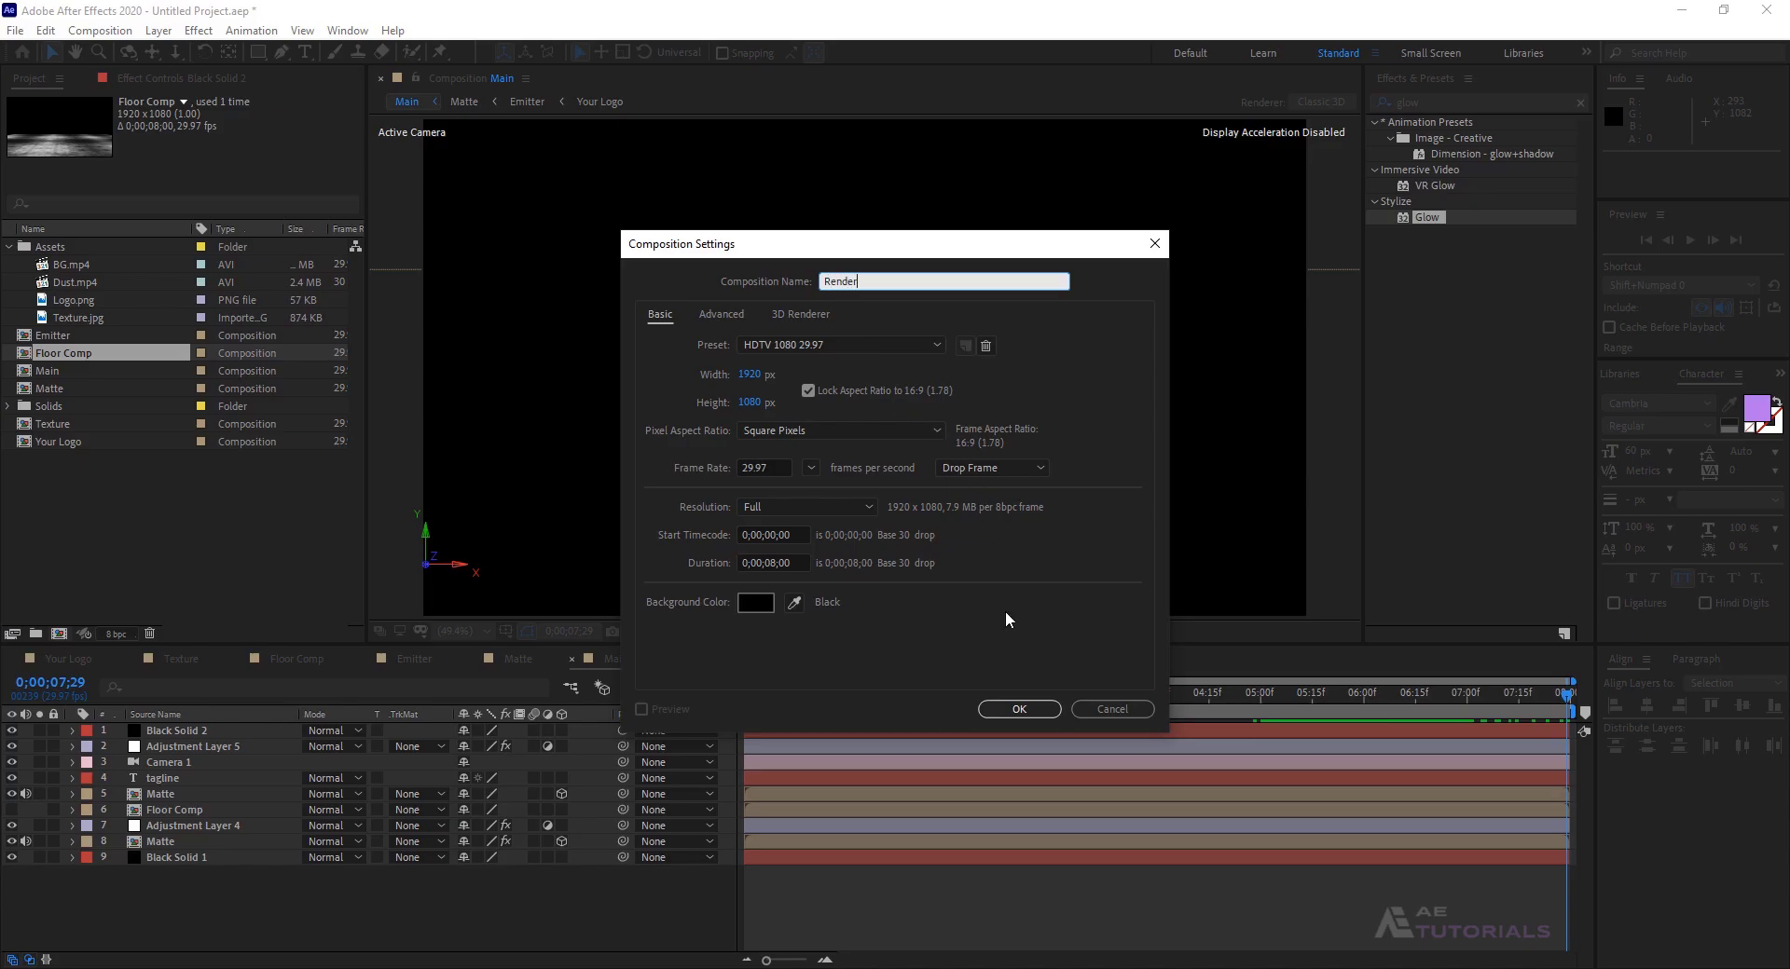
click(1019, 709)
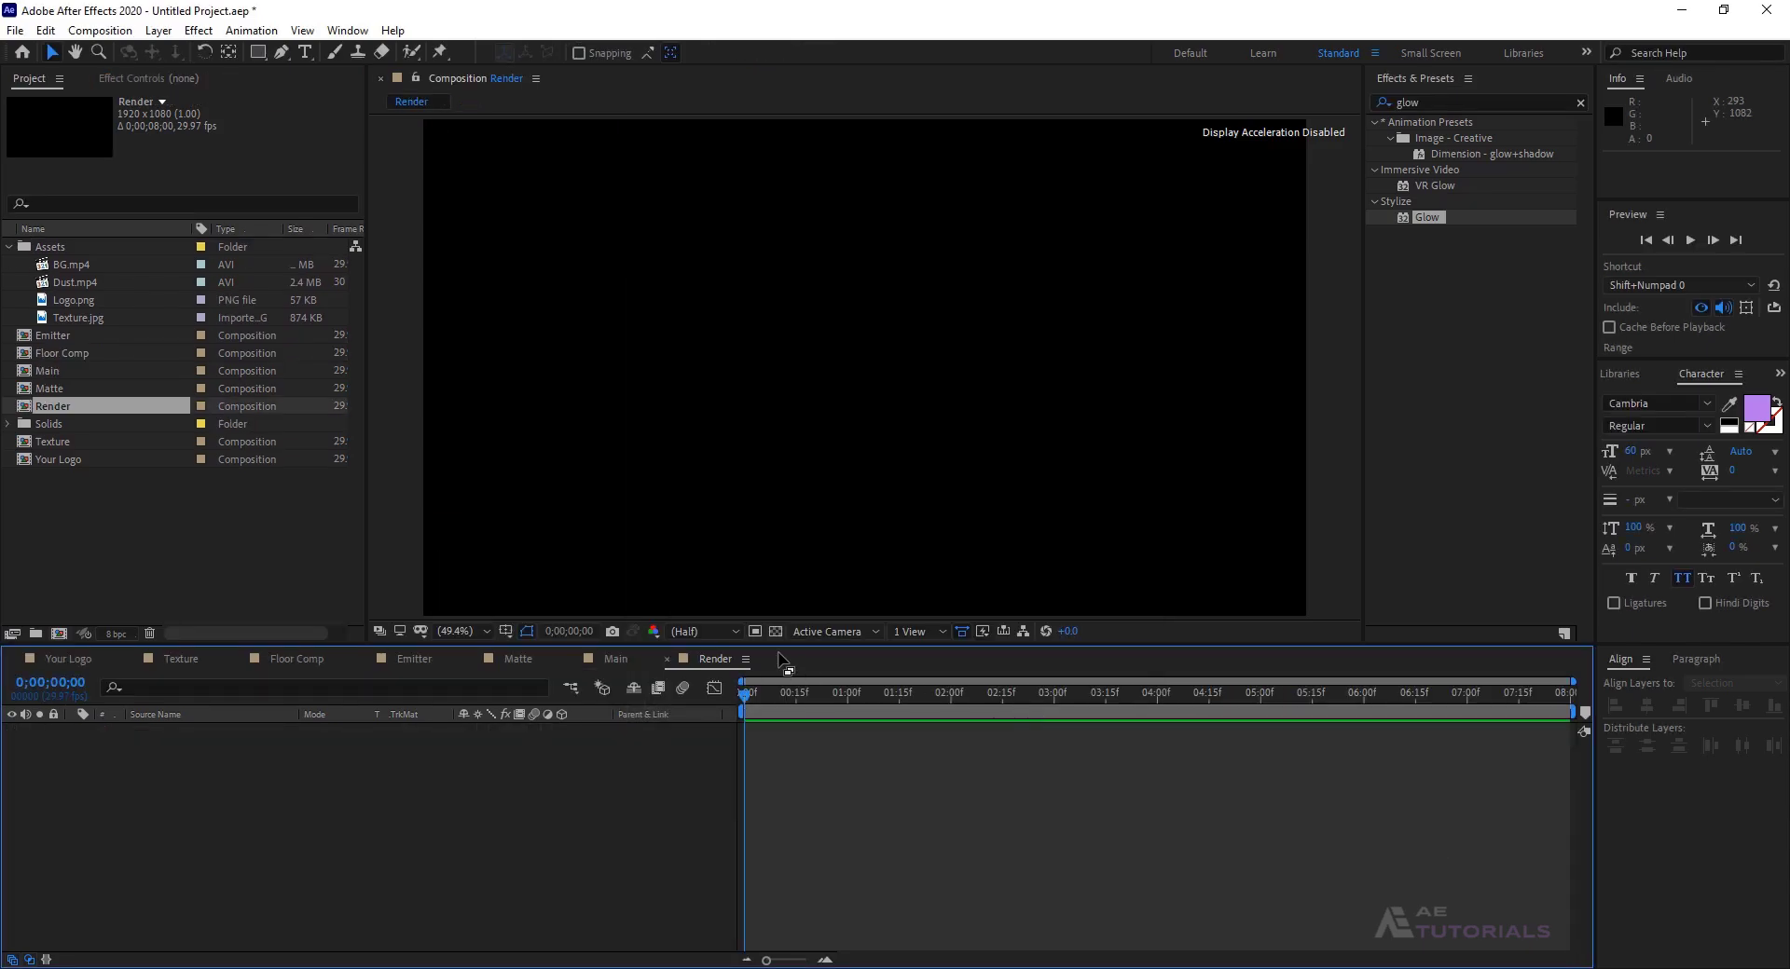
drag(63, 369, 305, 807)
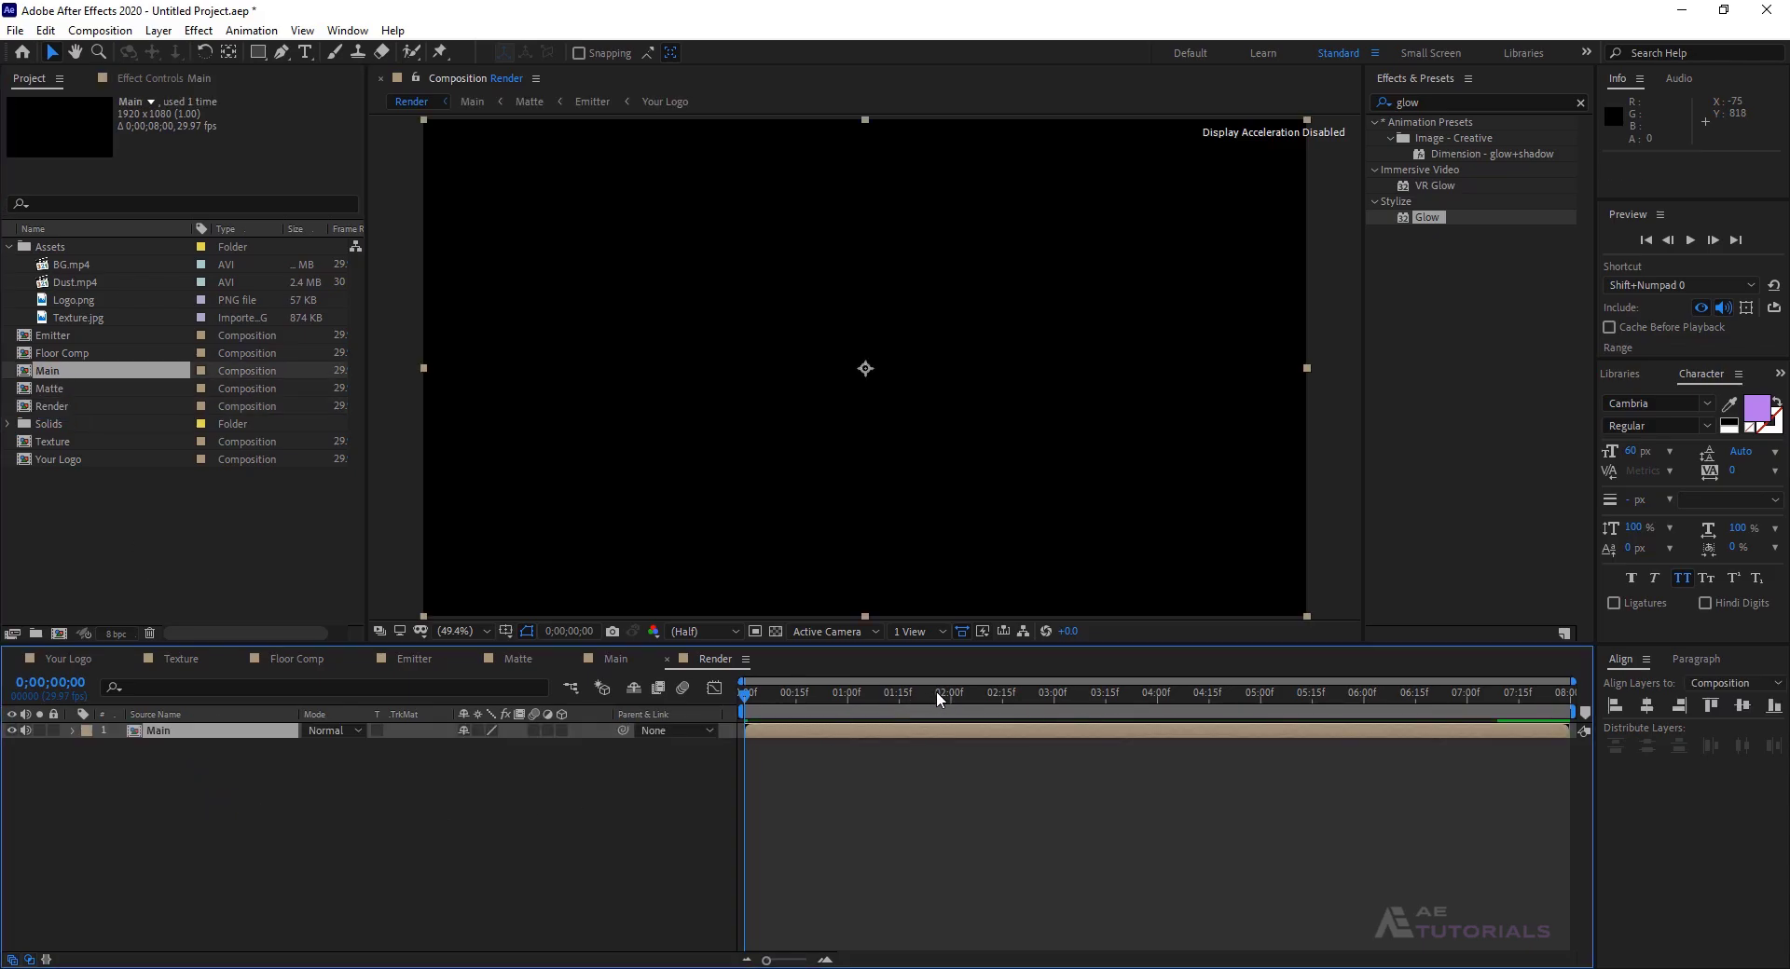
- Move to 5 seconds, create an adjustment layer above Main, and apply Gradient Ramp to it
drag(936, 692, 1261, 716)
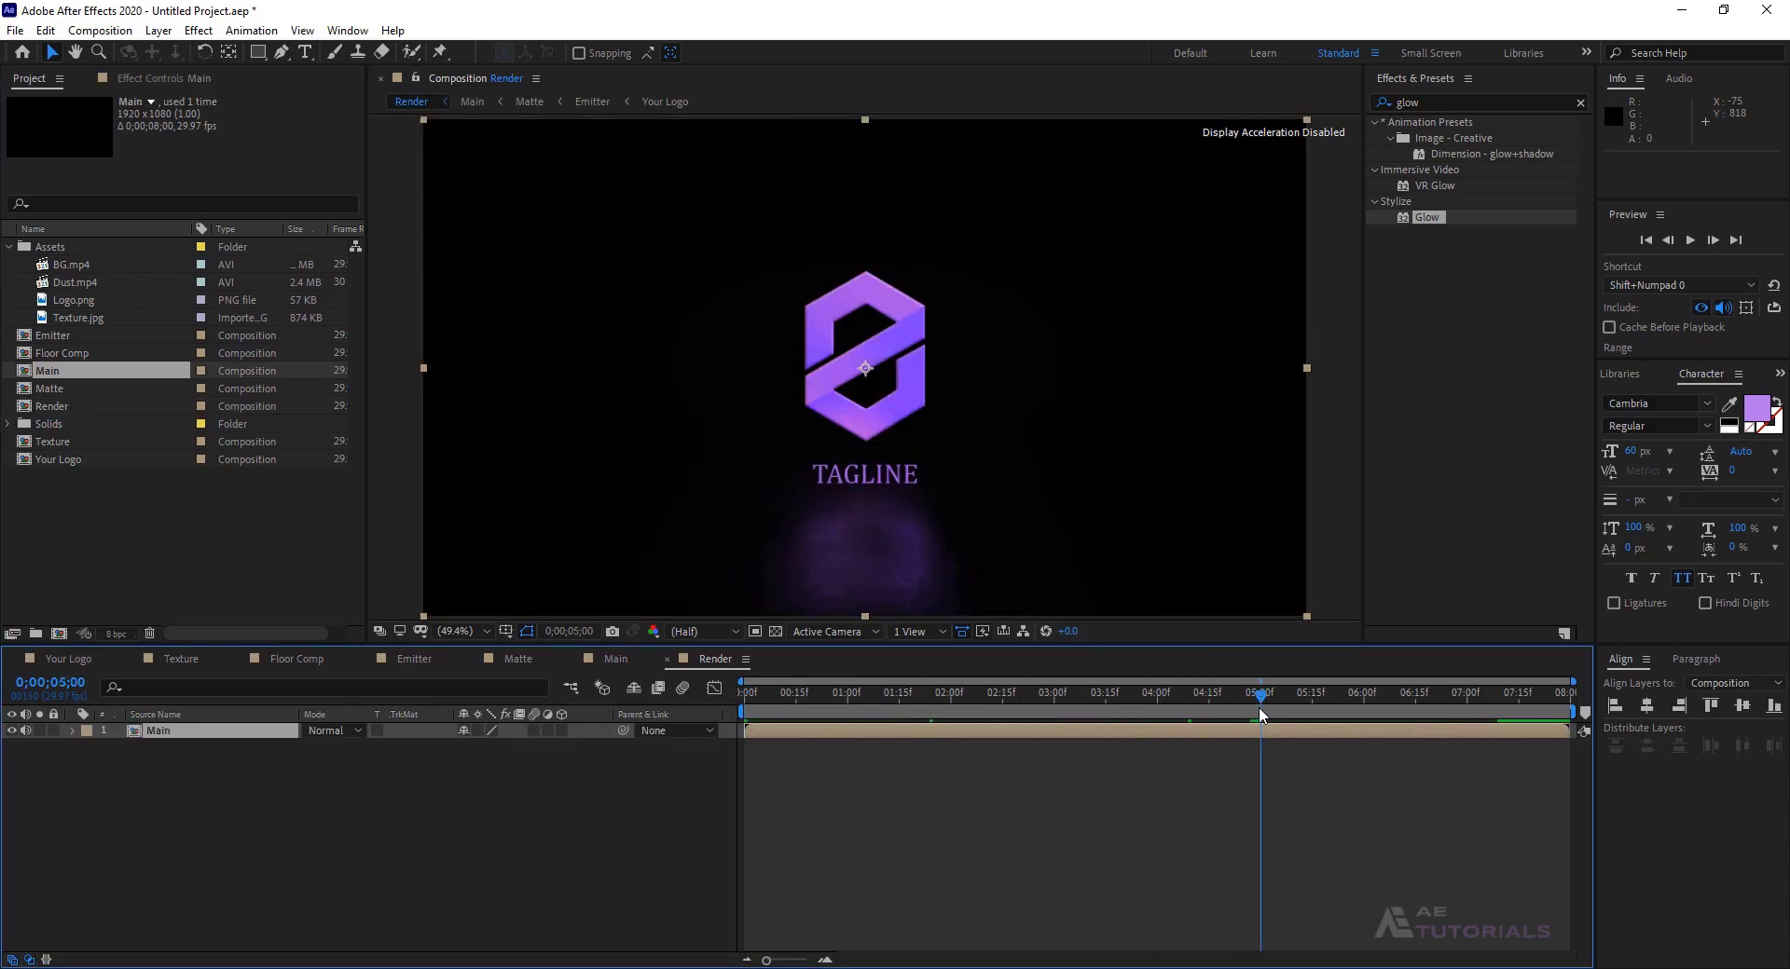
right_click(315, 791)
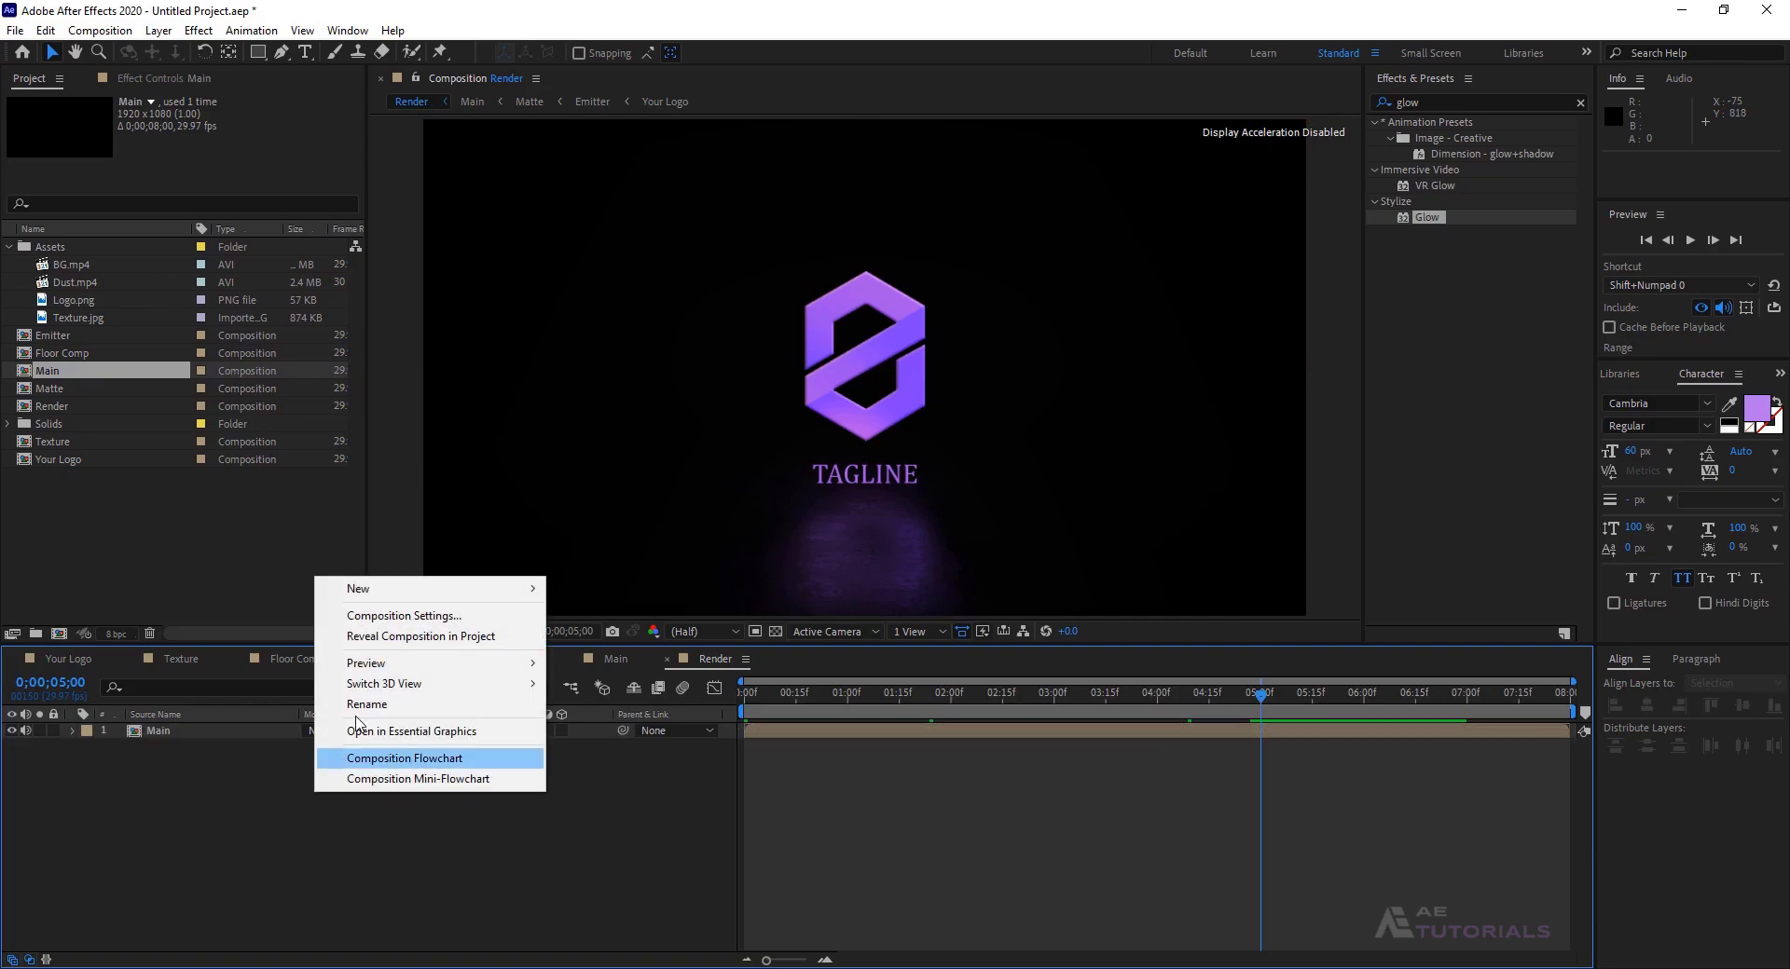
mouse_move(415, 593)
click(617, 739)
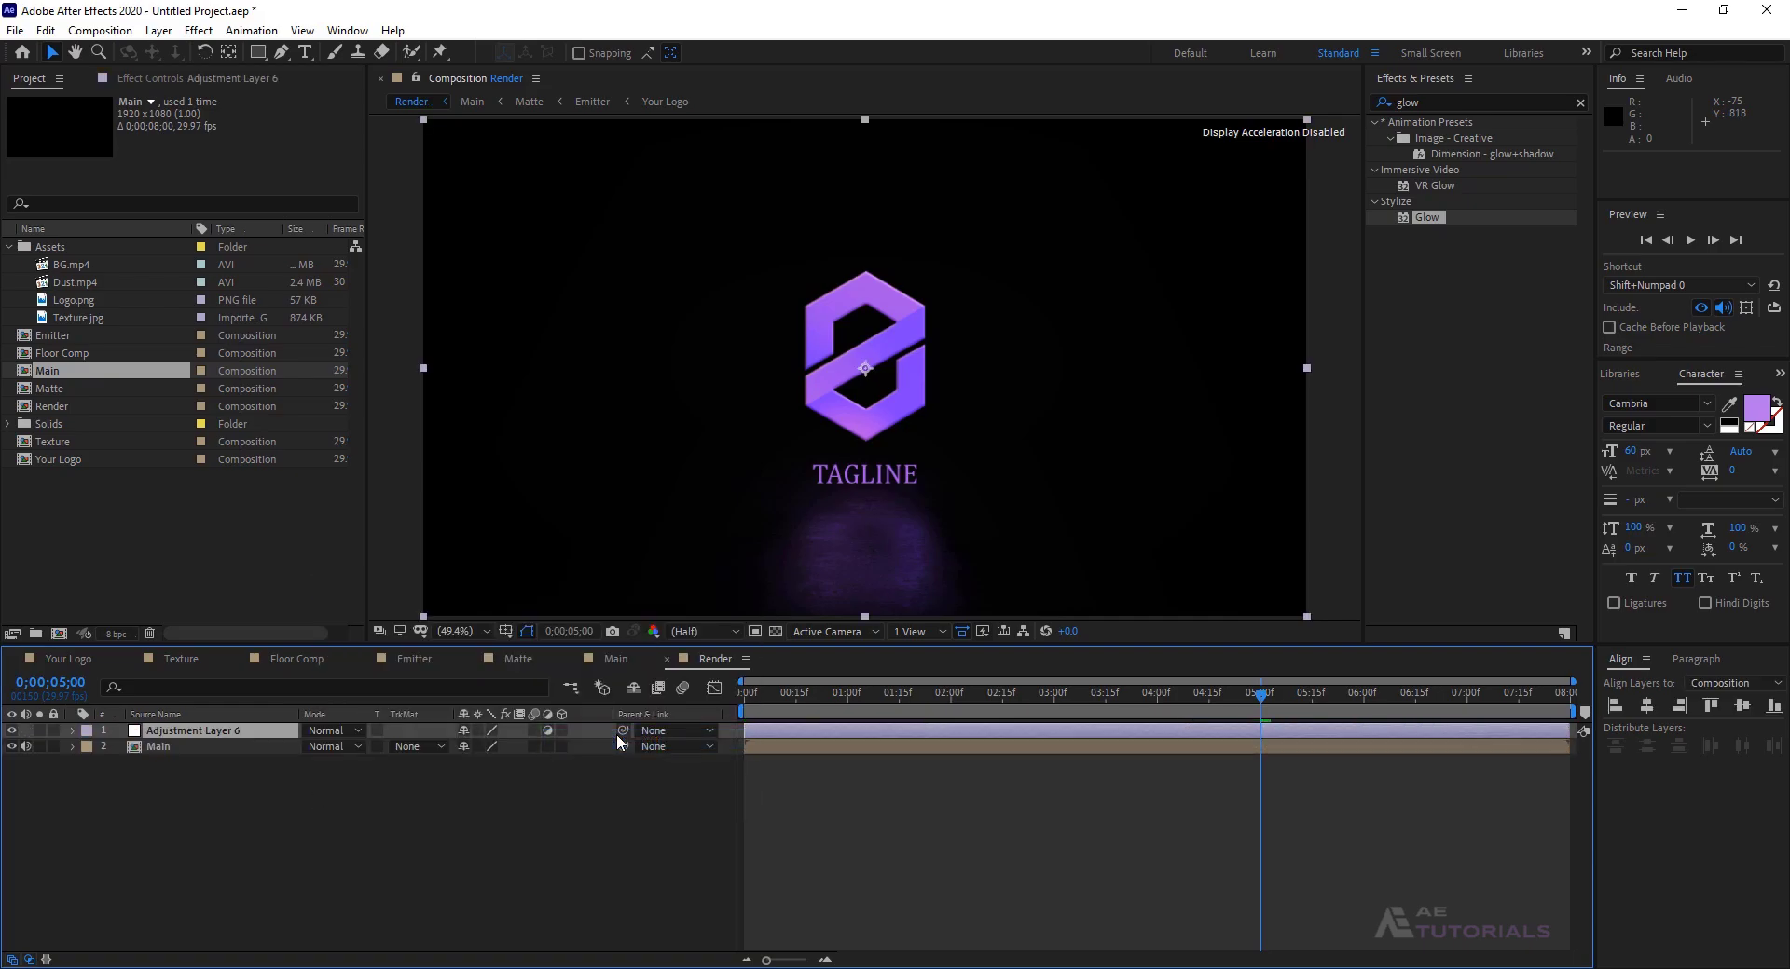
click(1380, 104)
text(ramp)
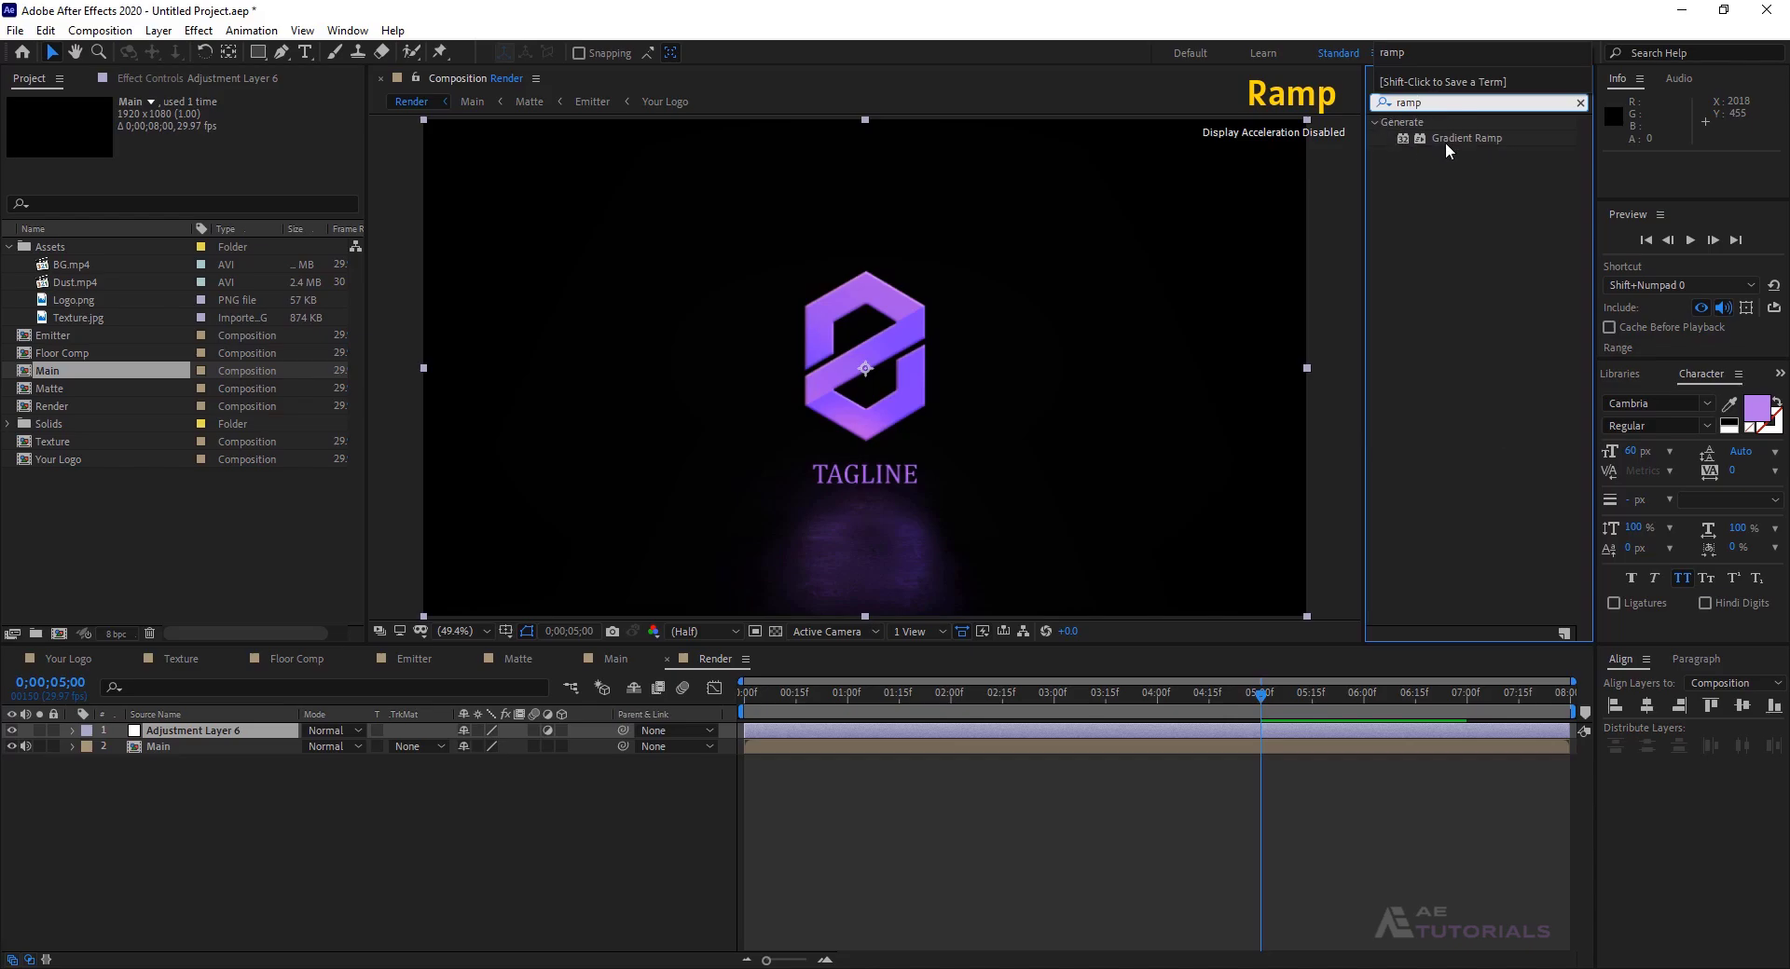
drag(1447, 140, 241, 740)
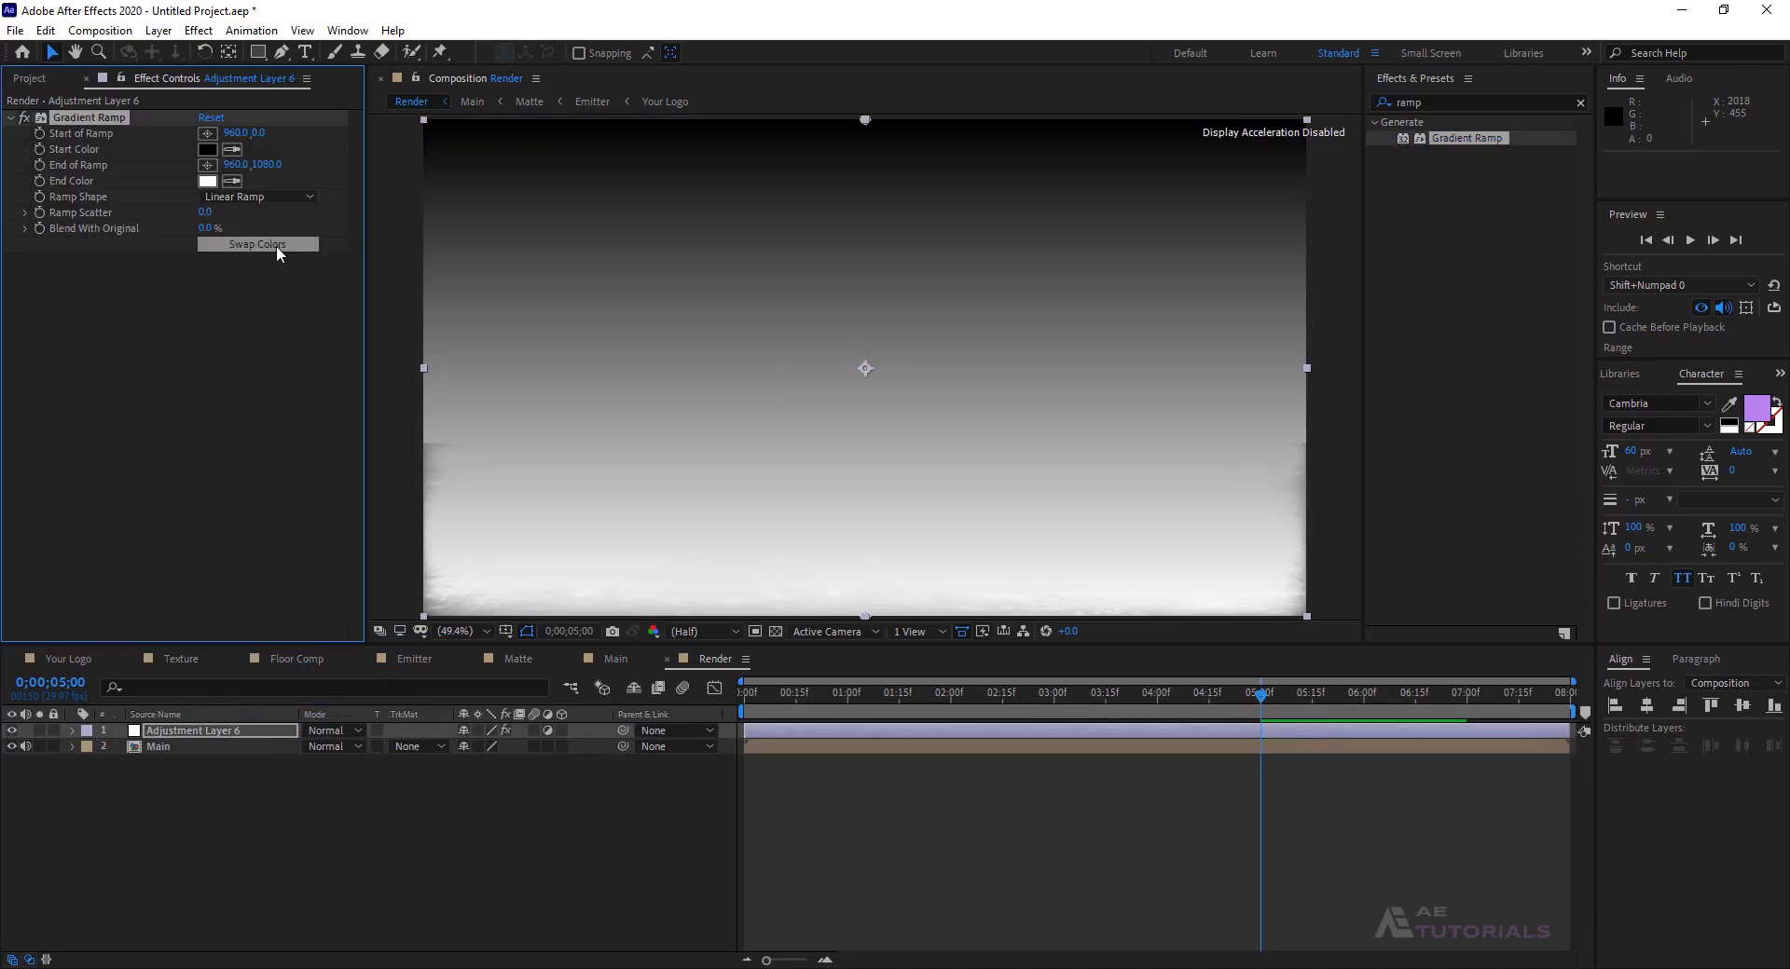
- Make the Gradient Ramp run from dark purple down to black and set the adjustment layer's blending mode to Screen
click(257, 244)
click(207, 149)
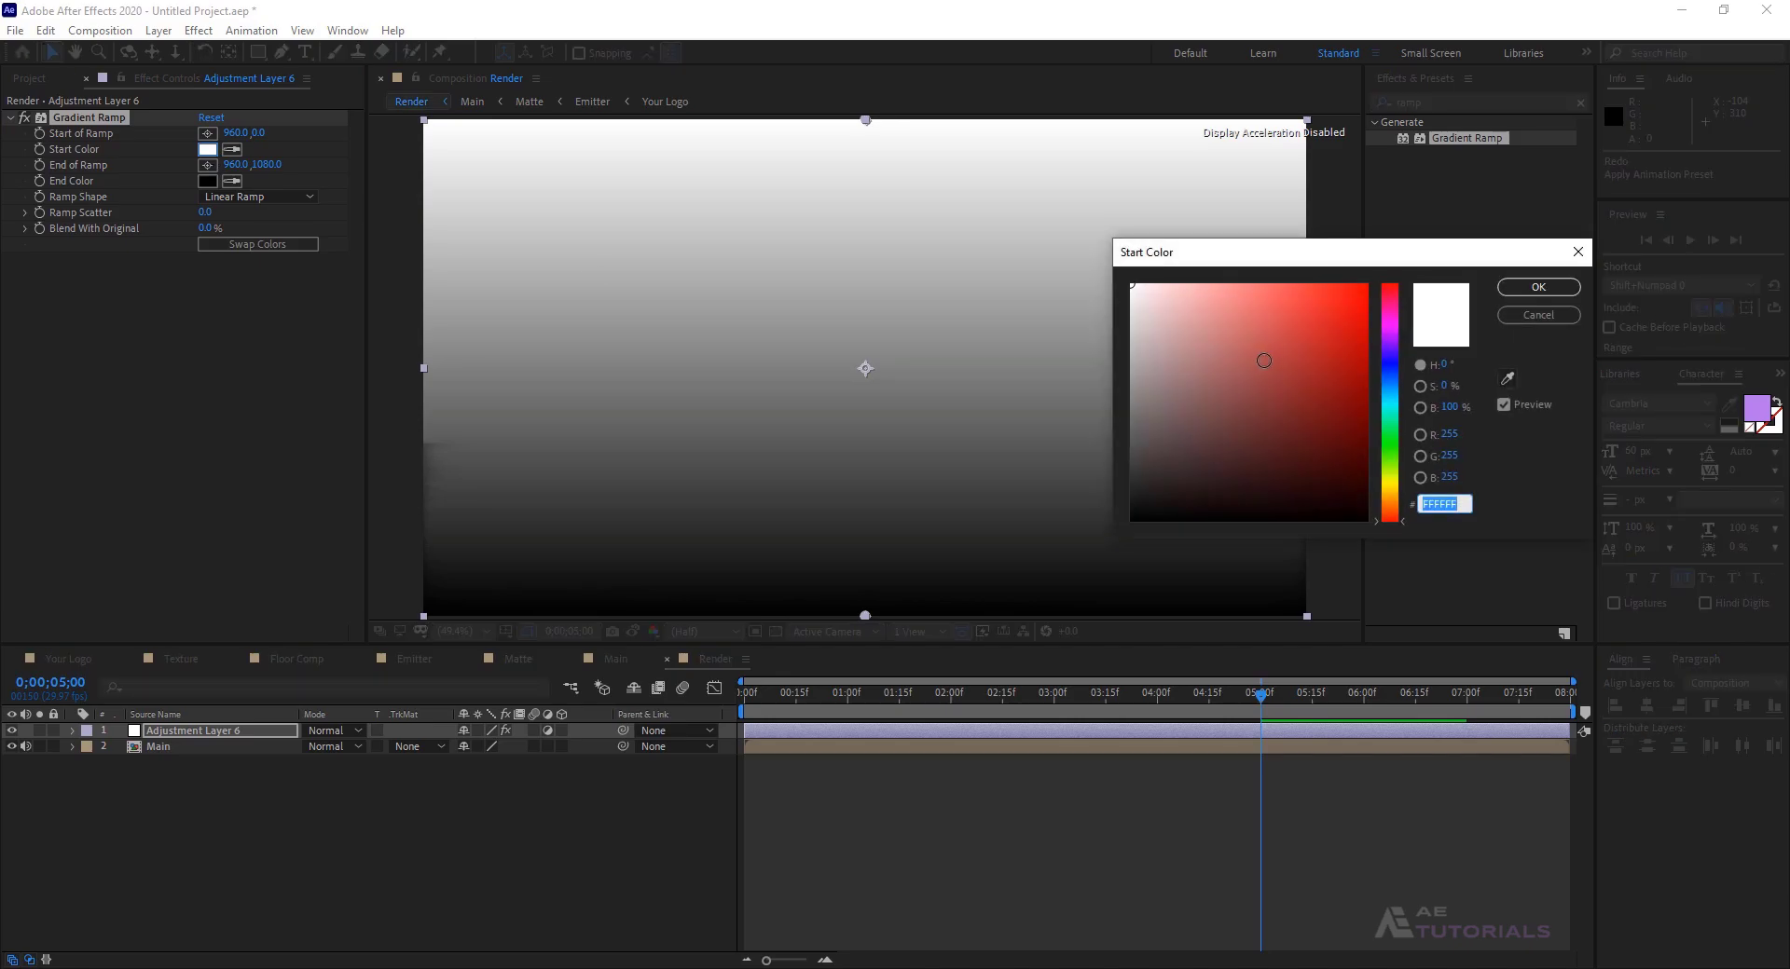
drag(1346, 445, 1367, 483)
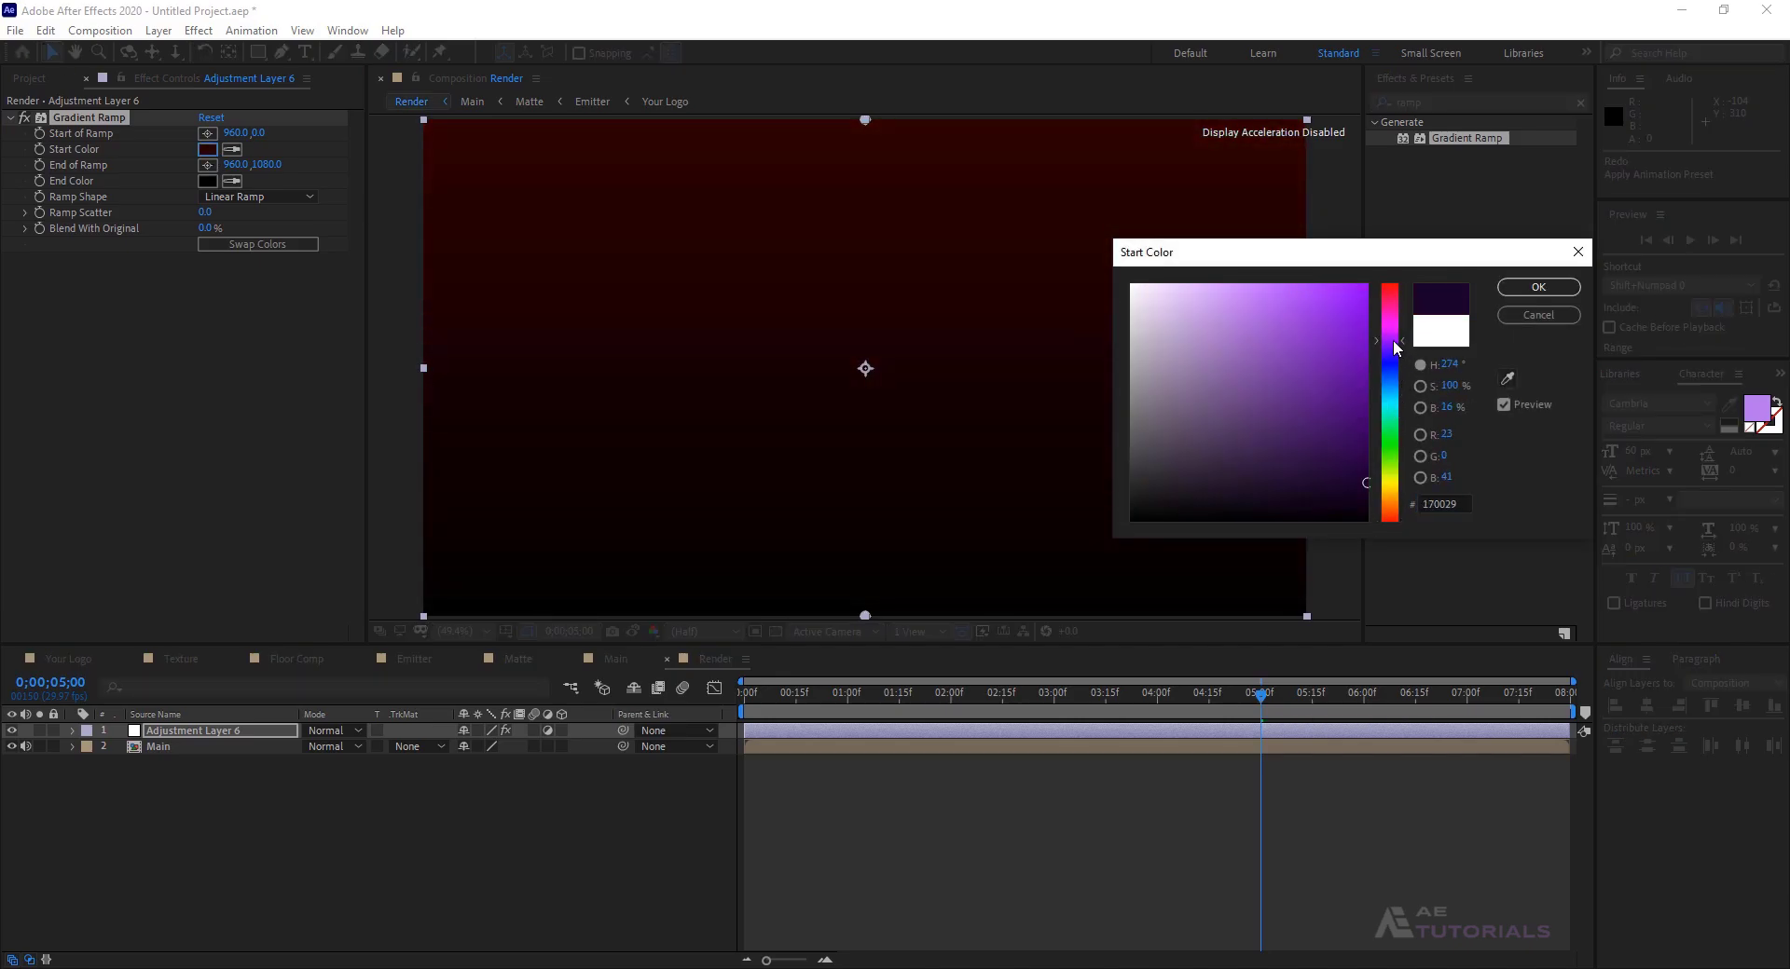
drag(1364, 480, 1370, 482)
click(1538, 287)
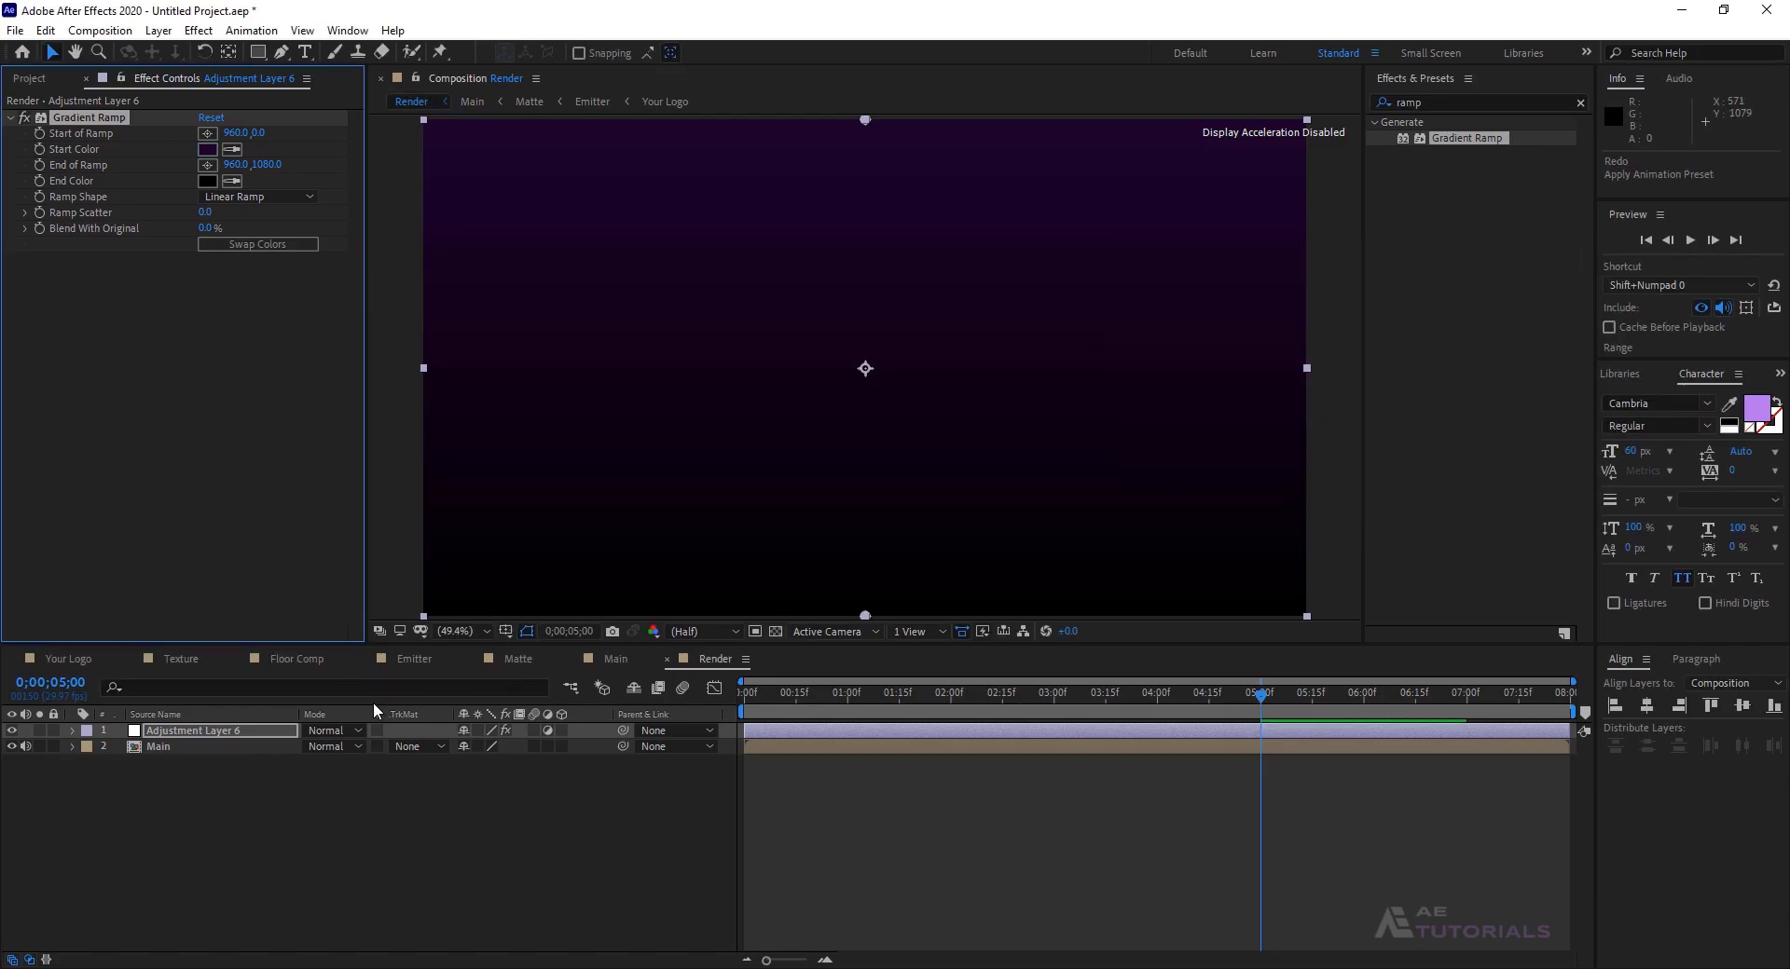
click(357, 731)
click(420, 390)
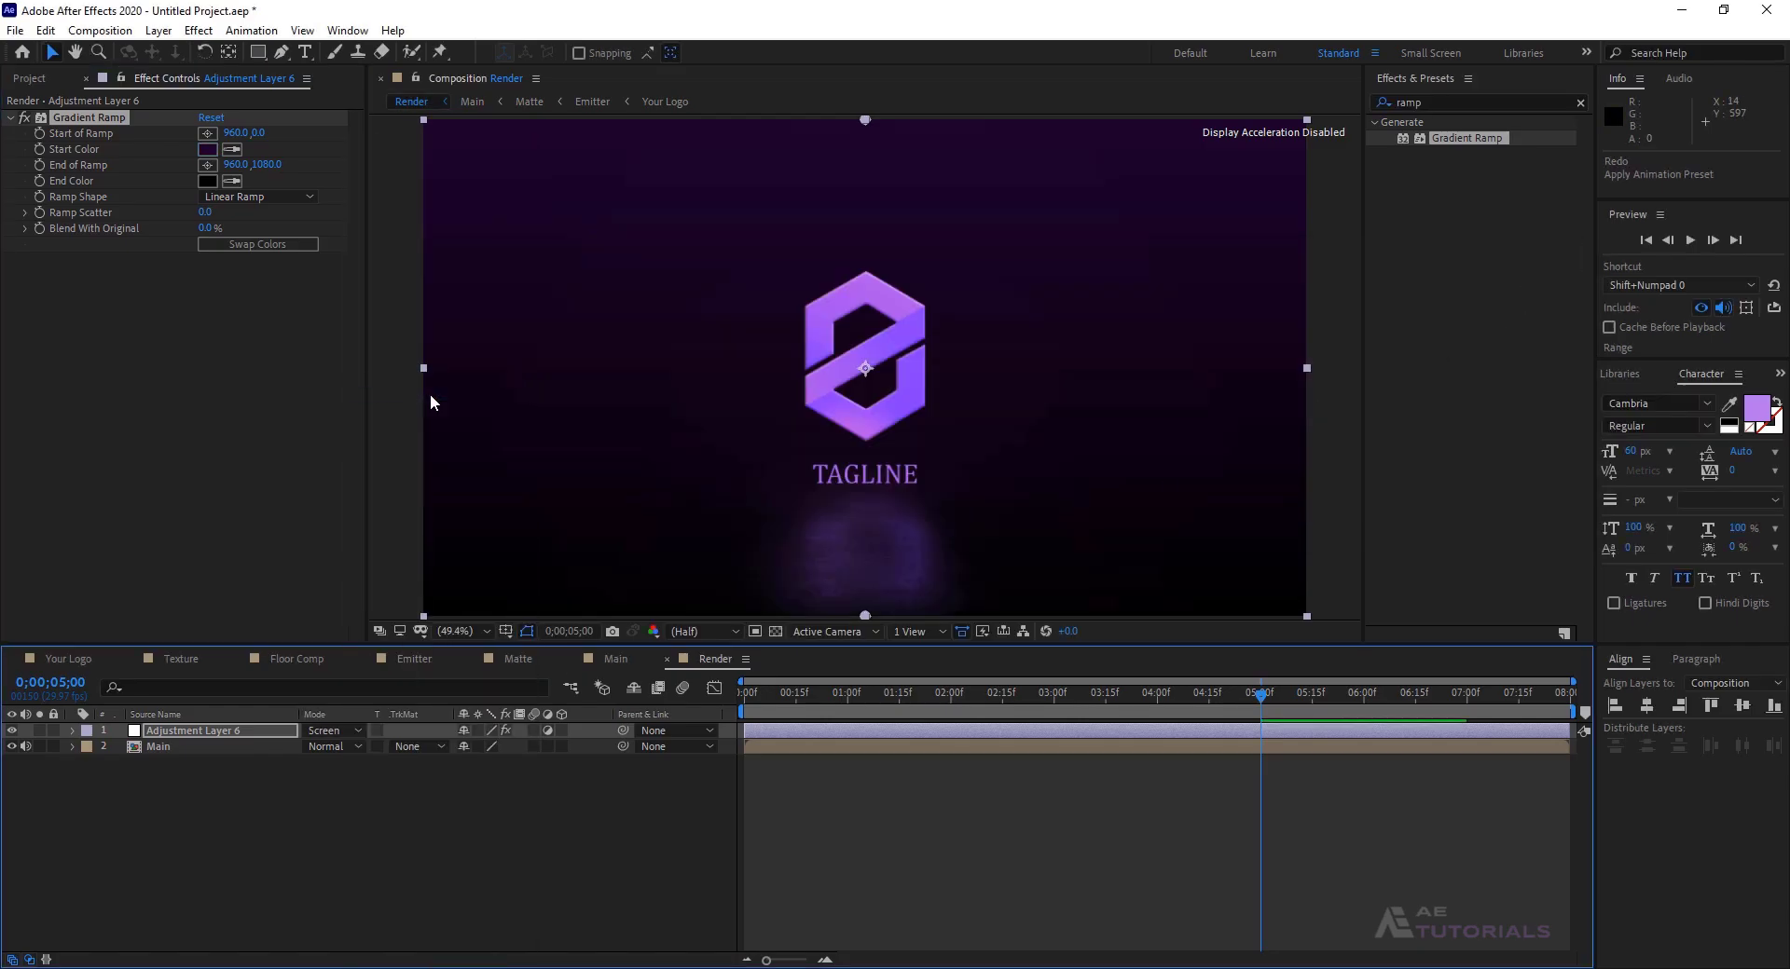
- Place Dust.mp4 at the top of the Render layer stack with Add blending mode and its audio muted
click(43, 81)
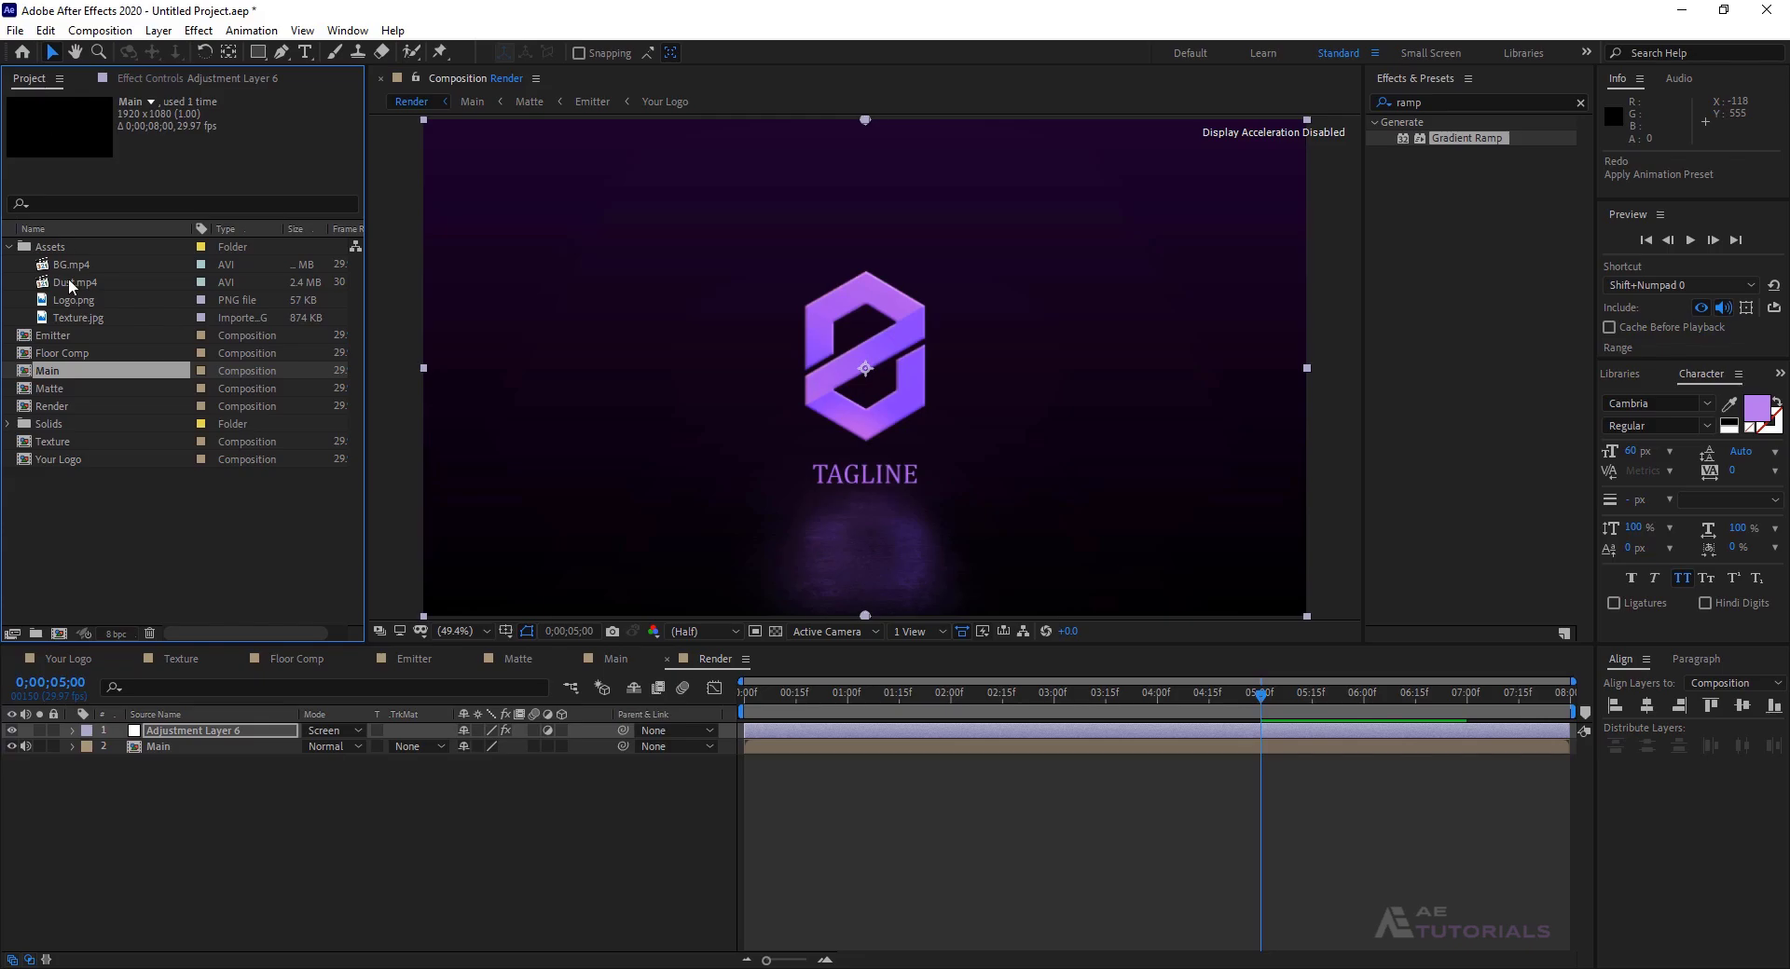
drag(71, 286, 198, 733)
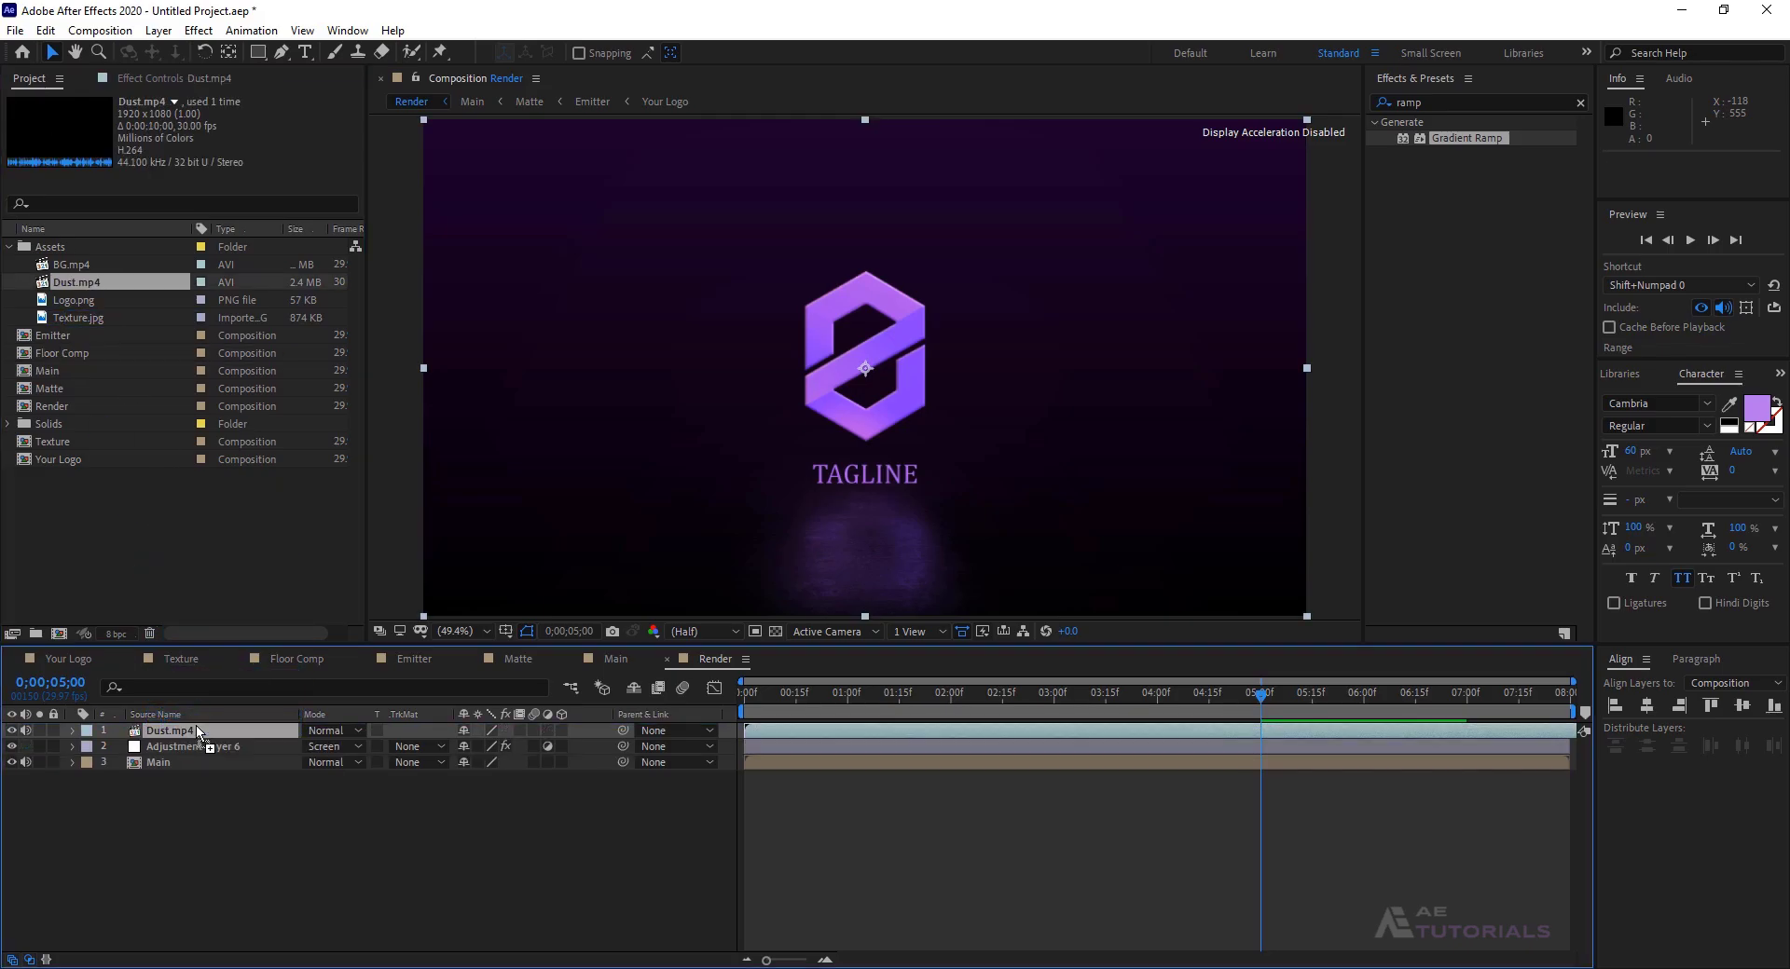
click(328, 732)
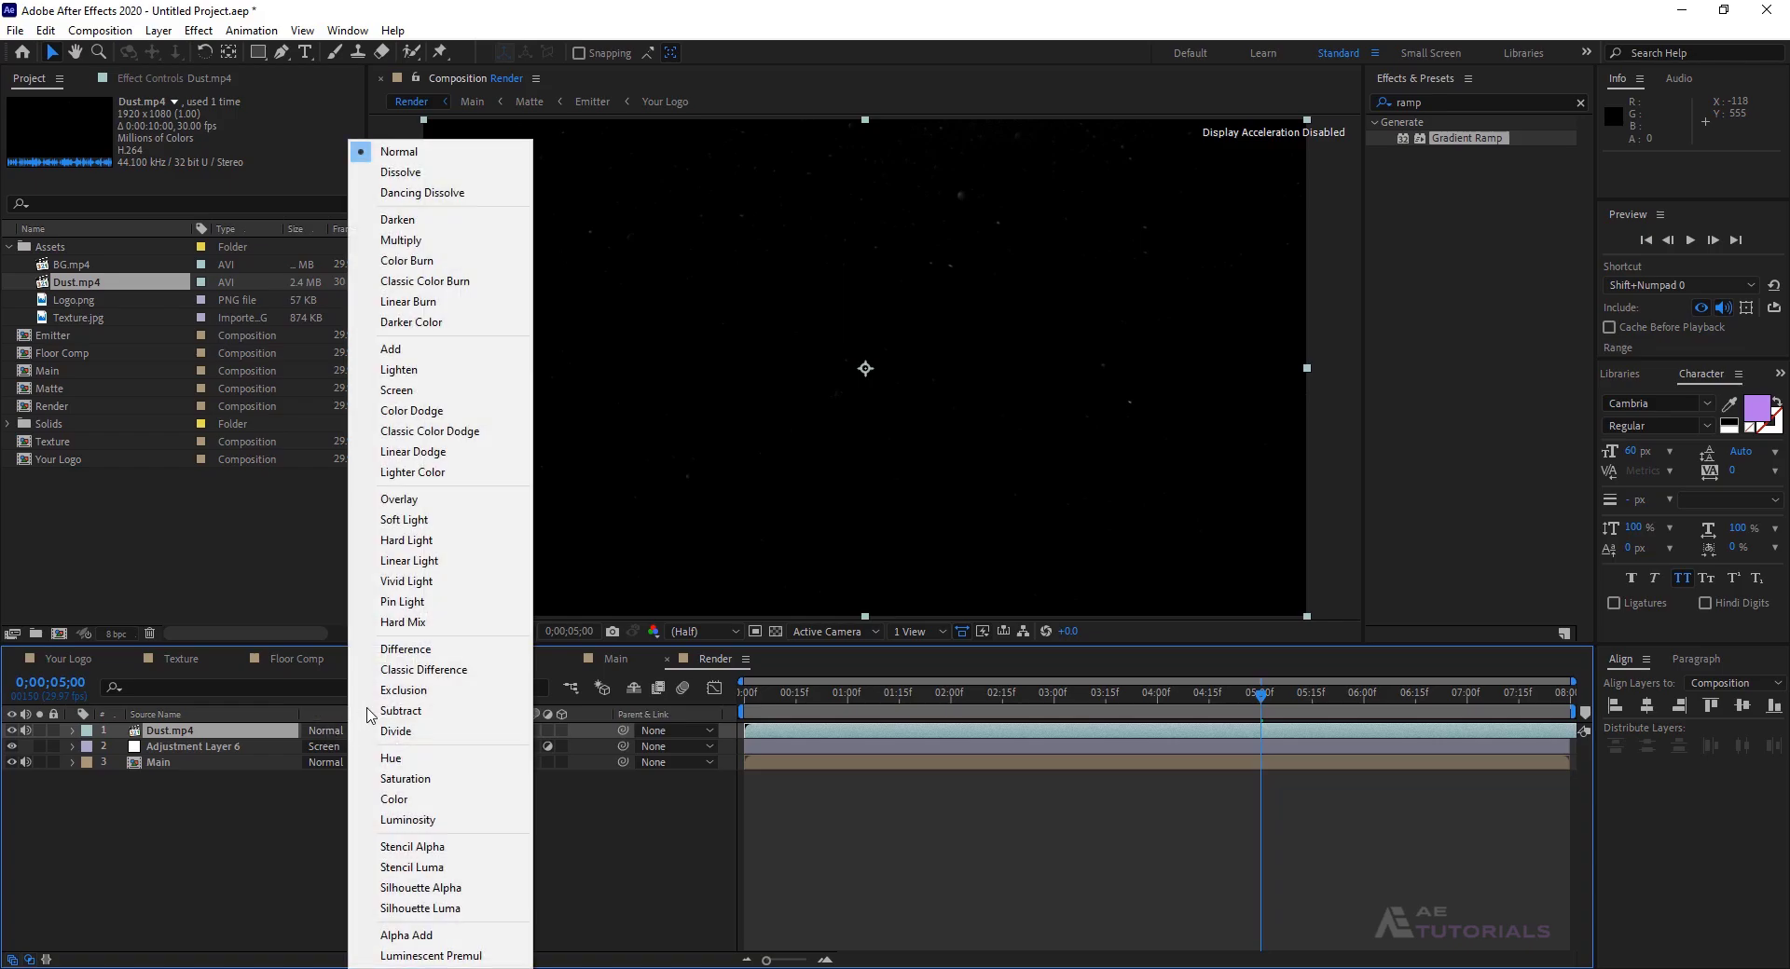
click(403, 348)
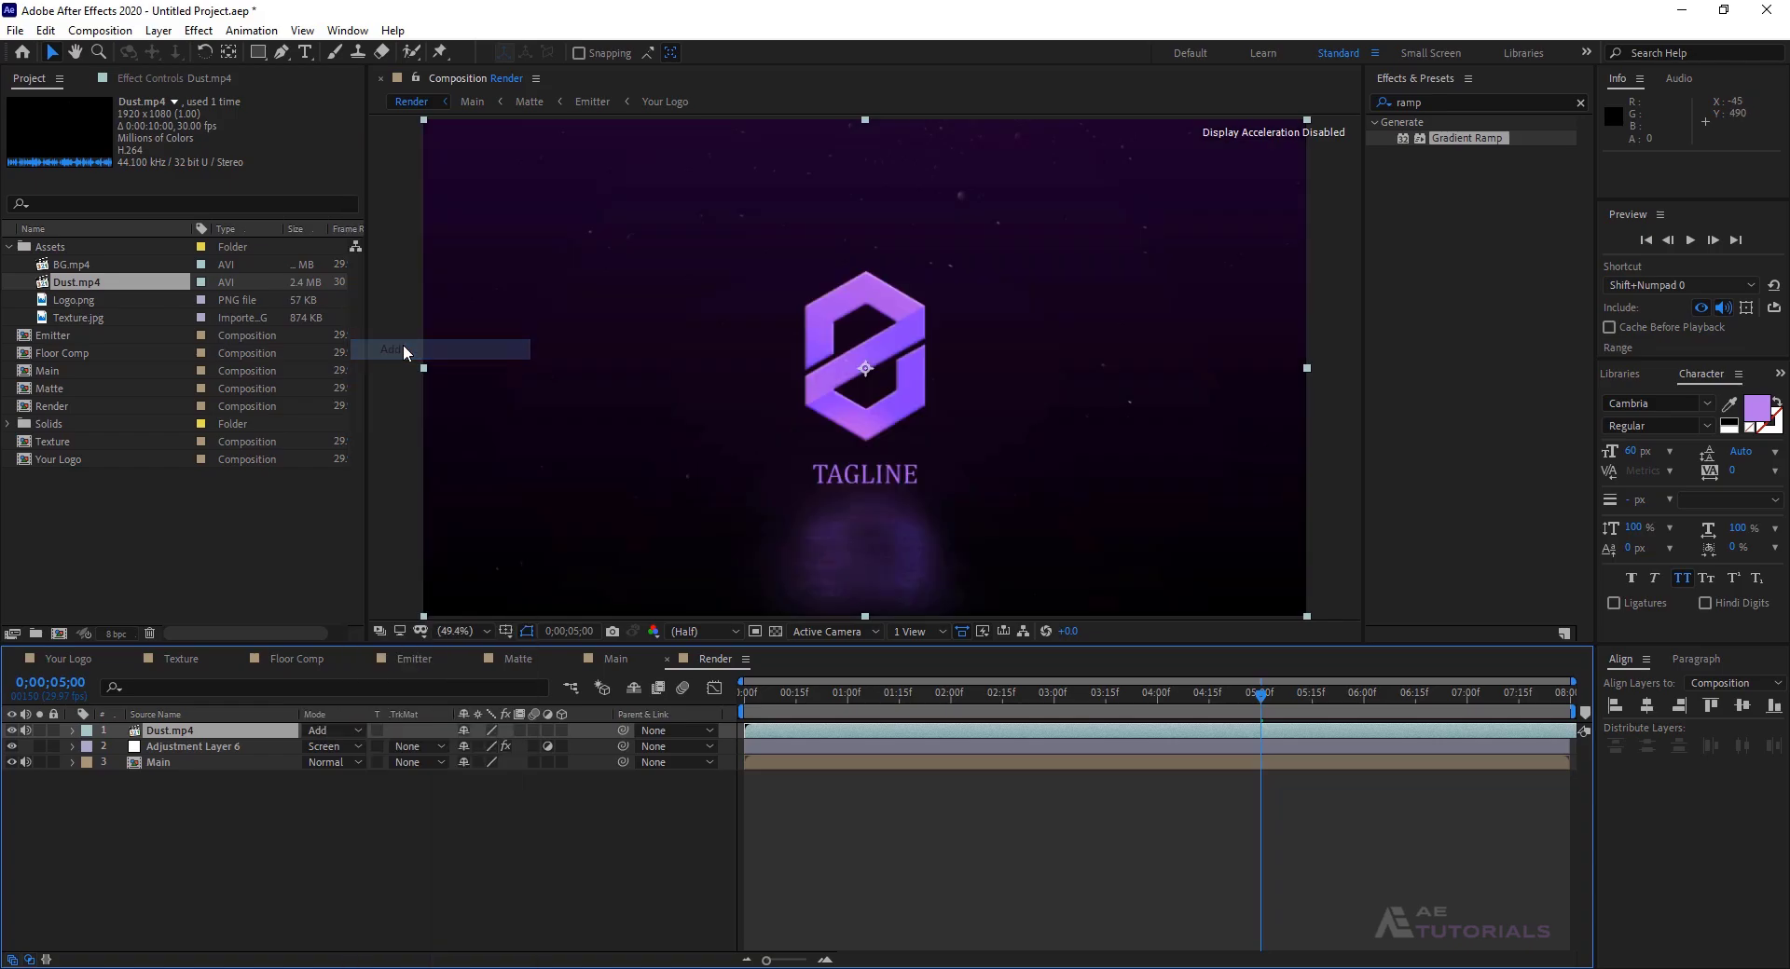
click(26, 731)
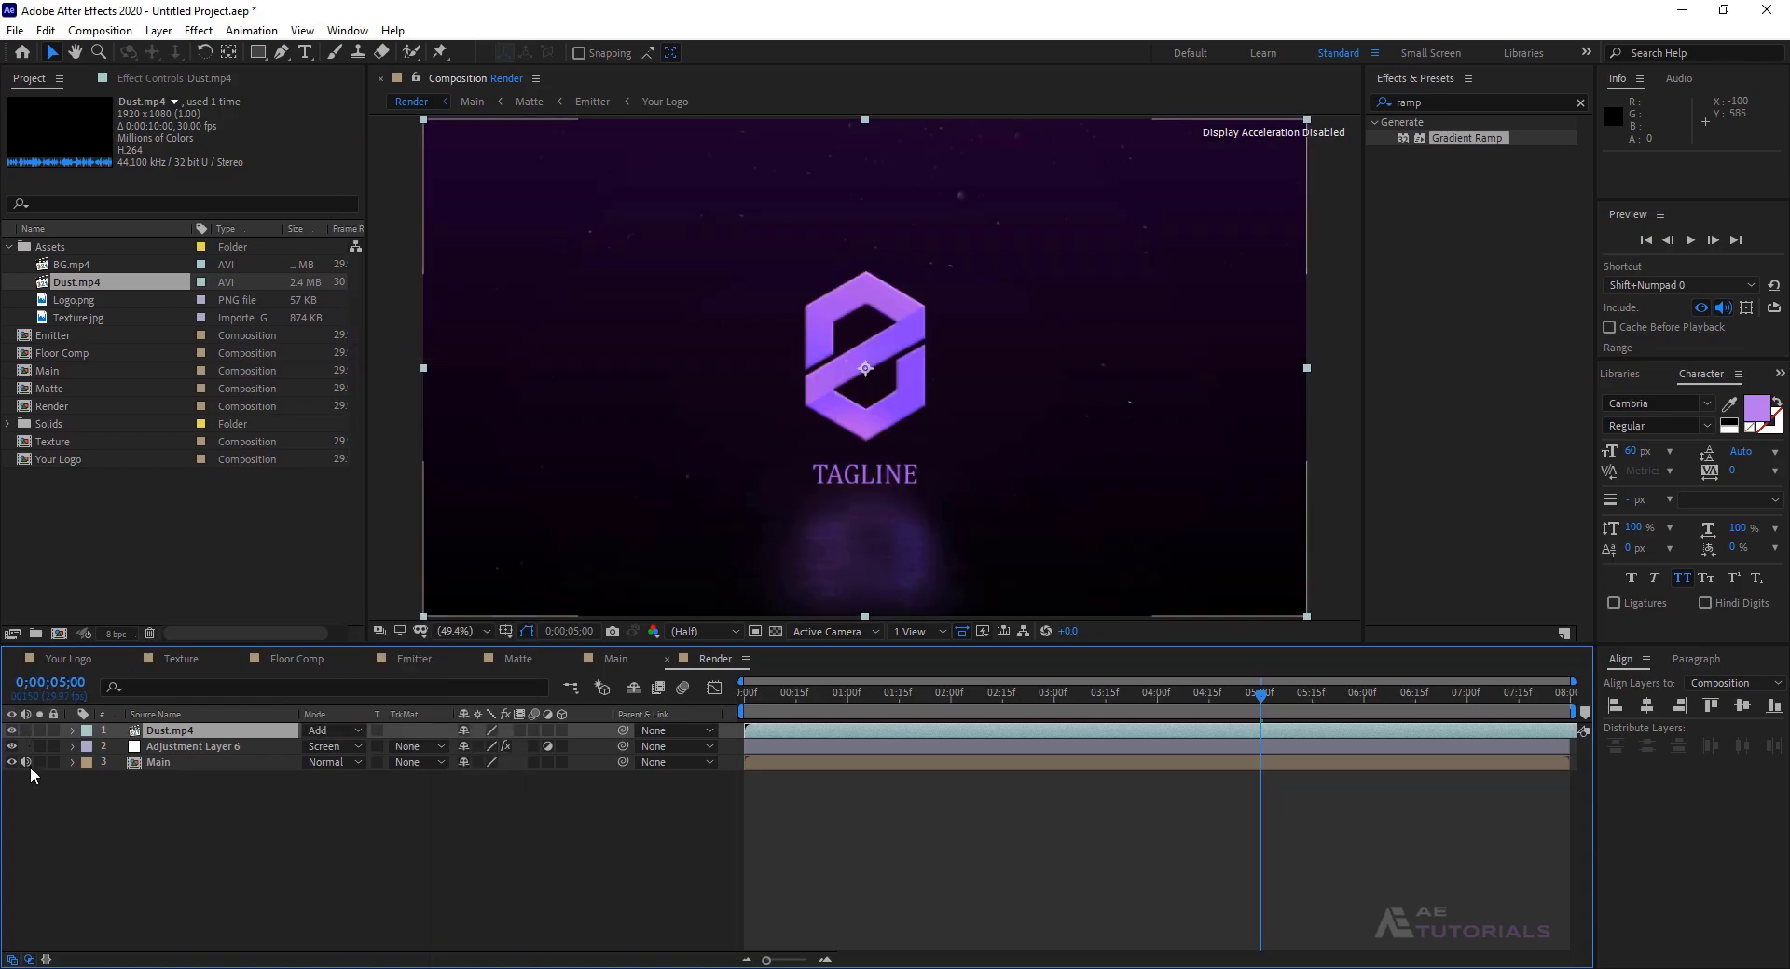
- Create an adjustment layer above Dust.mp4 and apply Directional Blur with a 90° direction and blur length 240
right_click(311, 833)
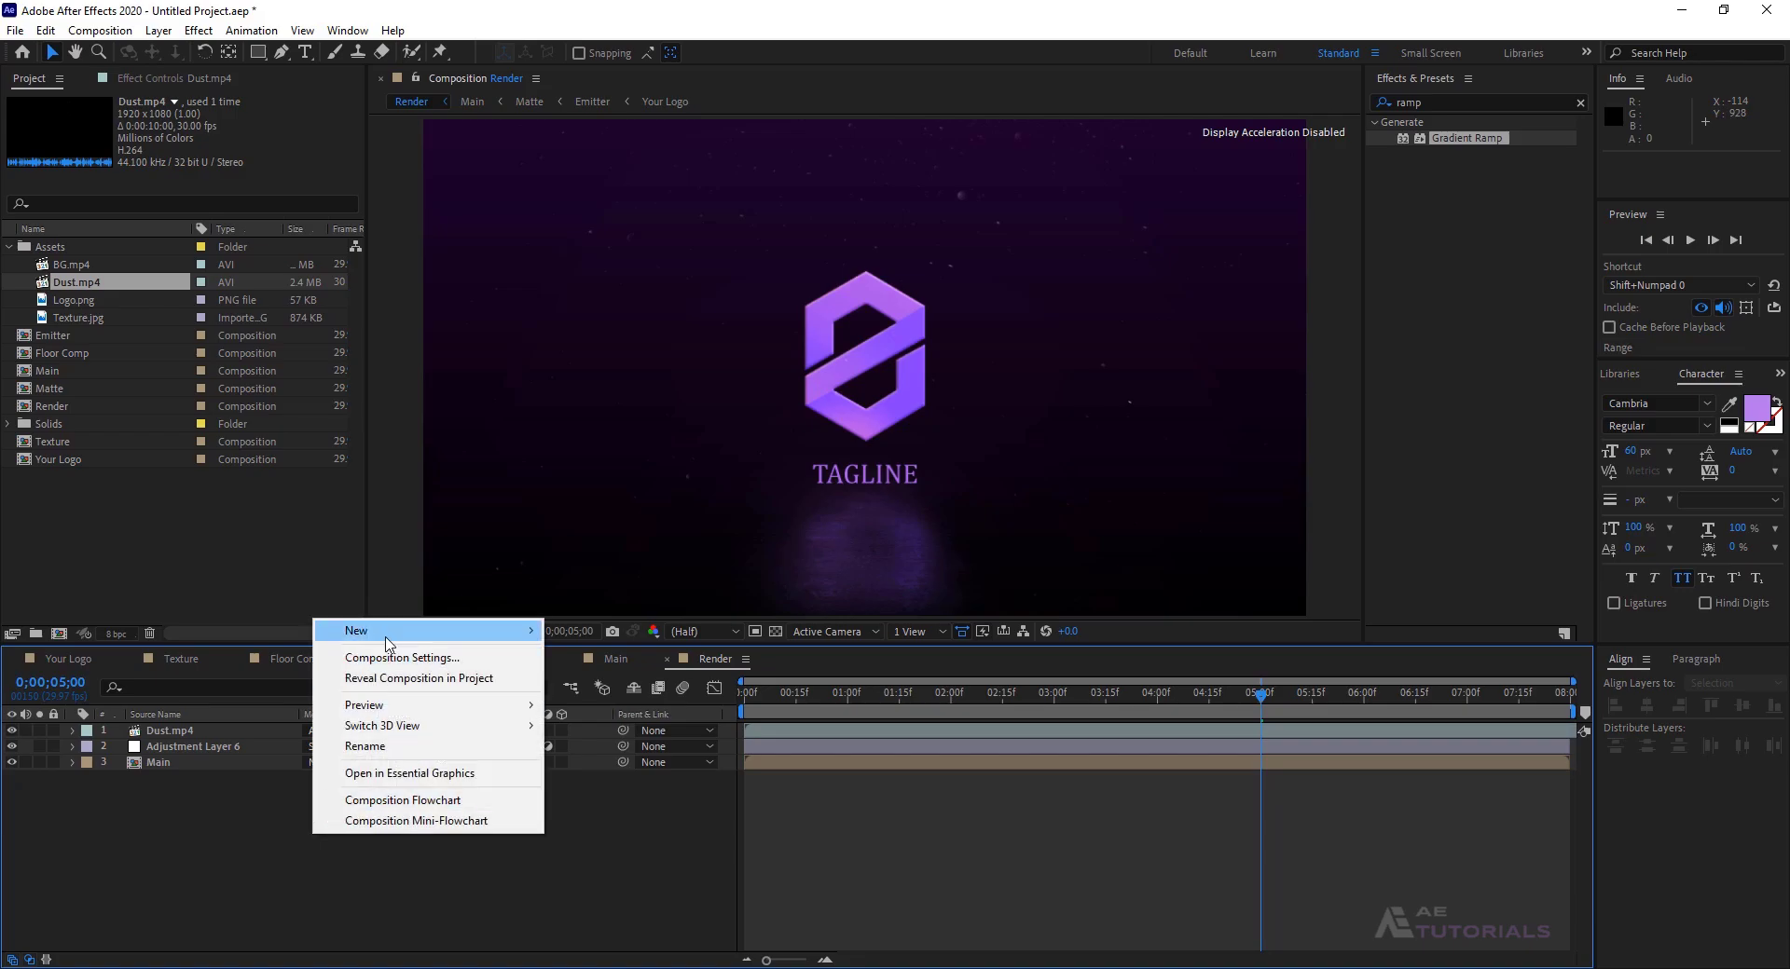
mouse_move(447, 631)
click(615, 780)
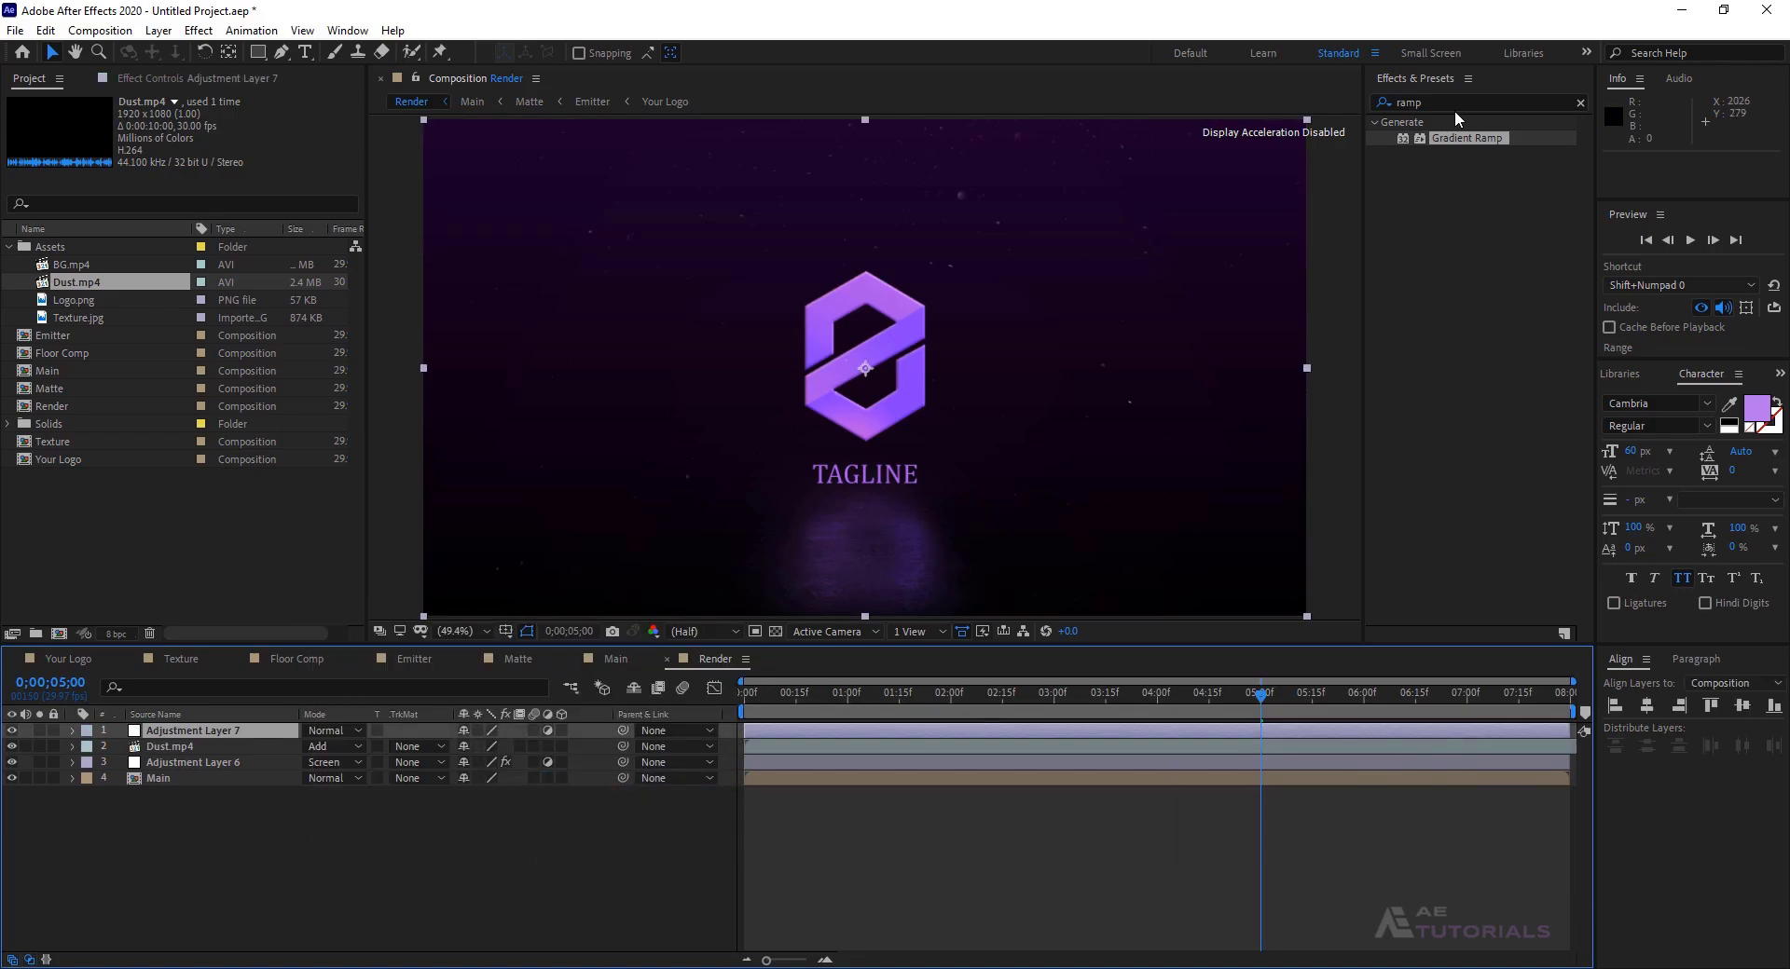
click(1383, 105)
text(dire)
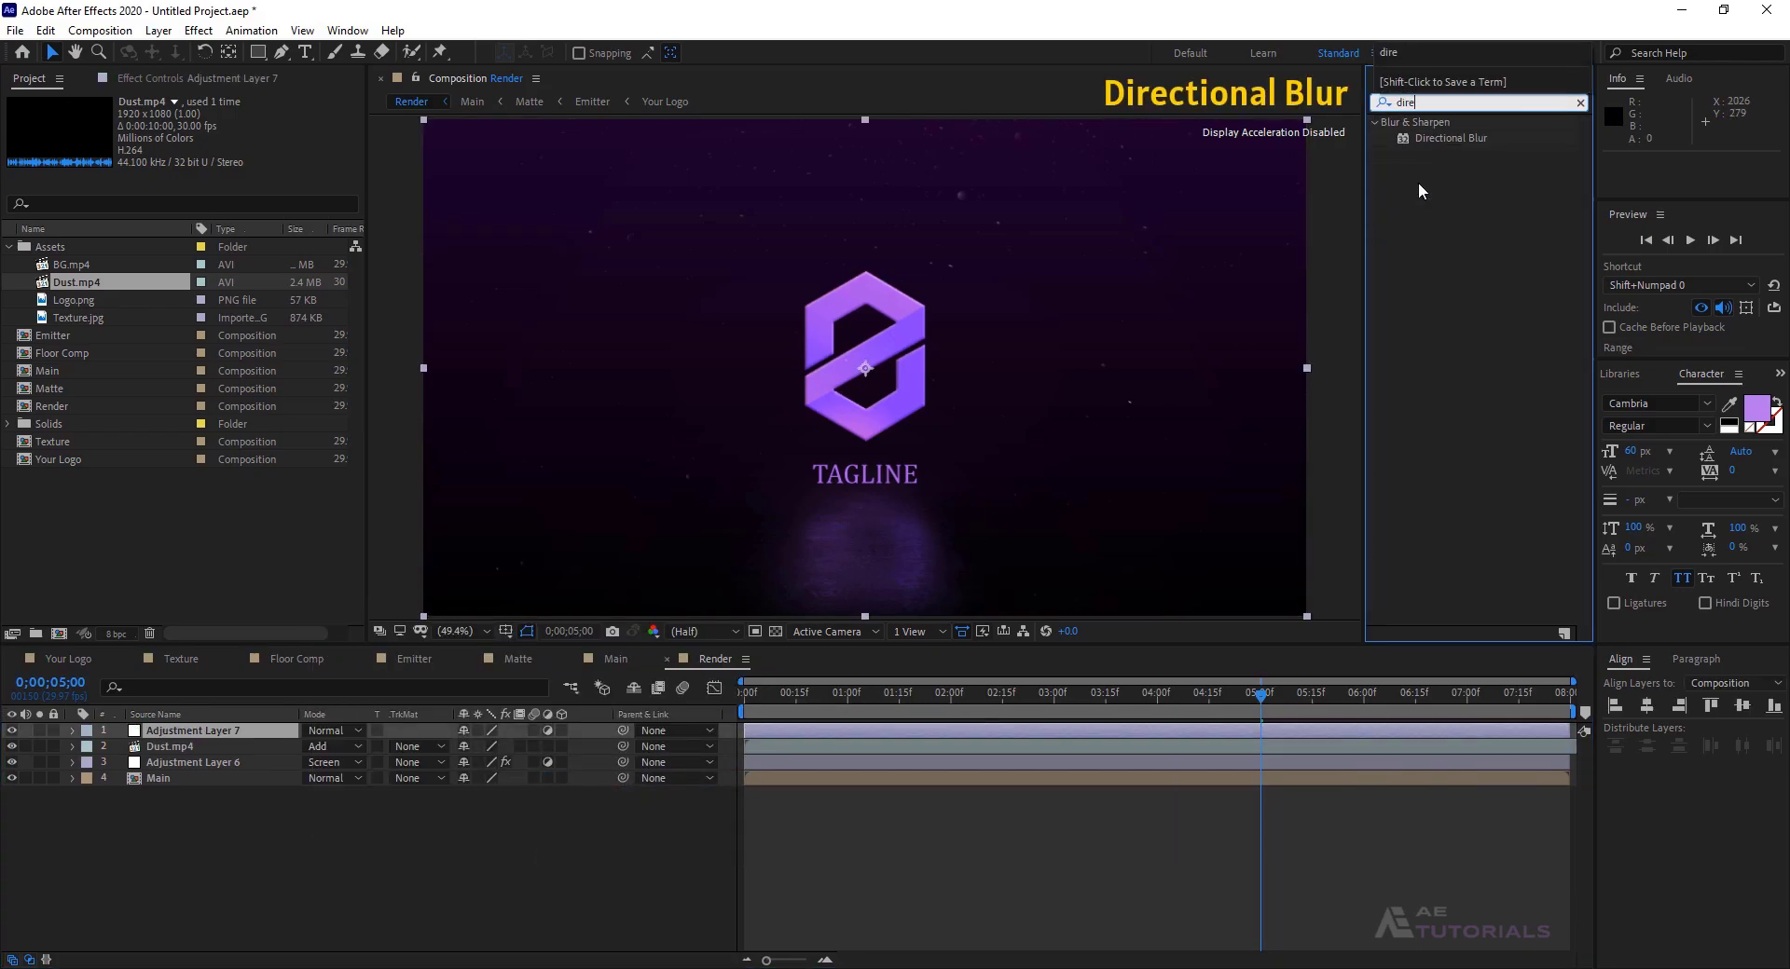
drag(1457, 137, 253, 729)
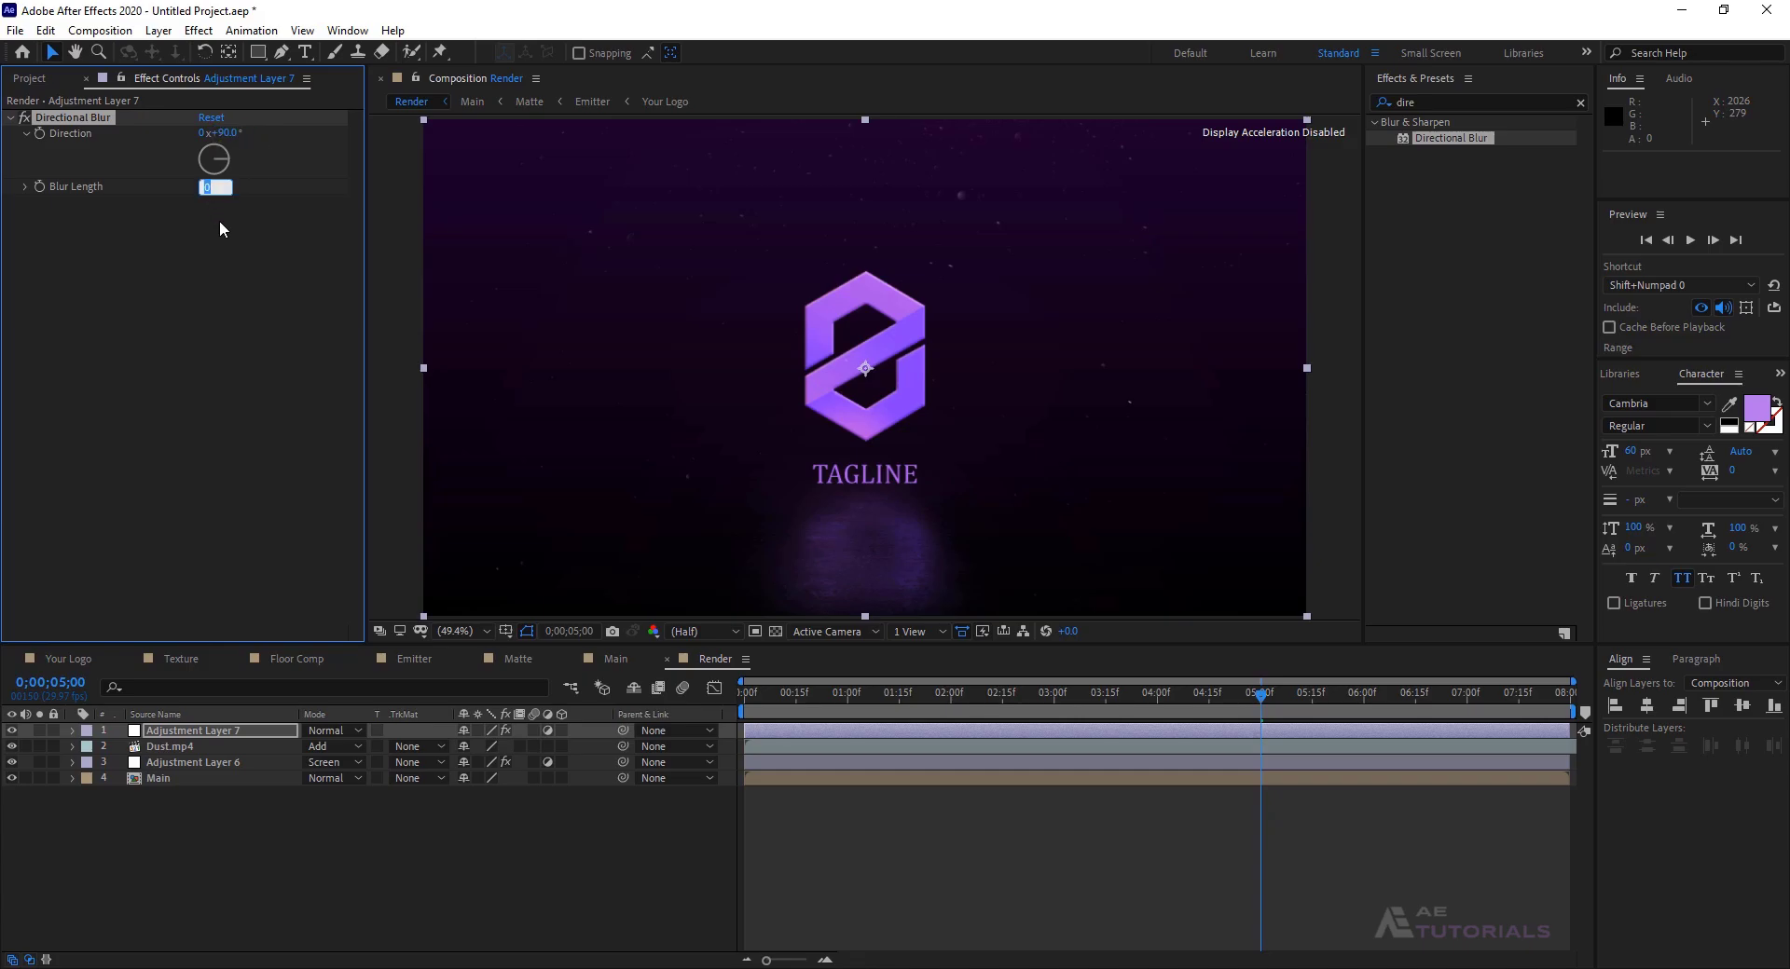
key(Return)
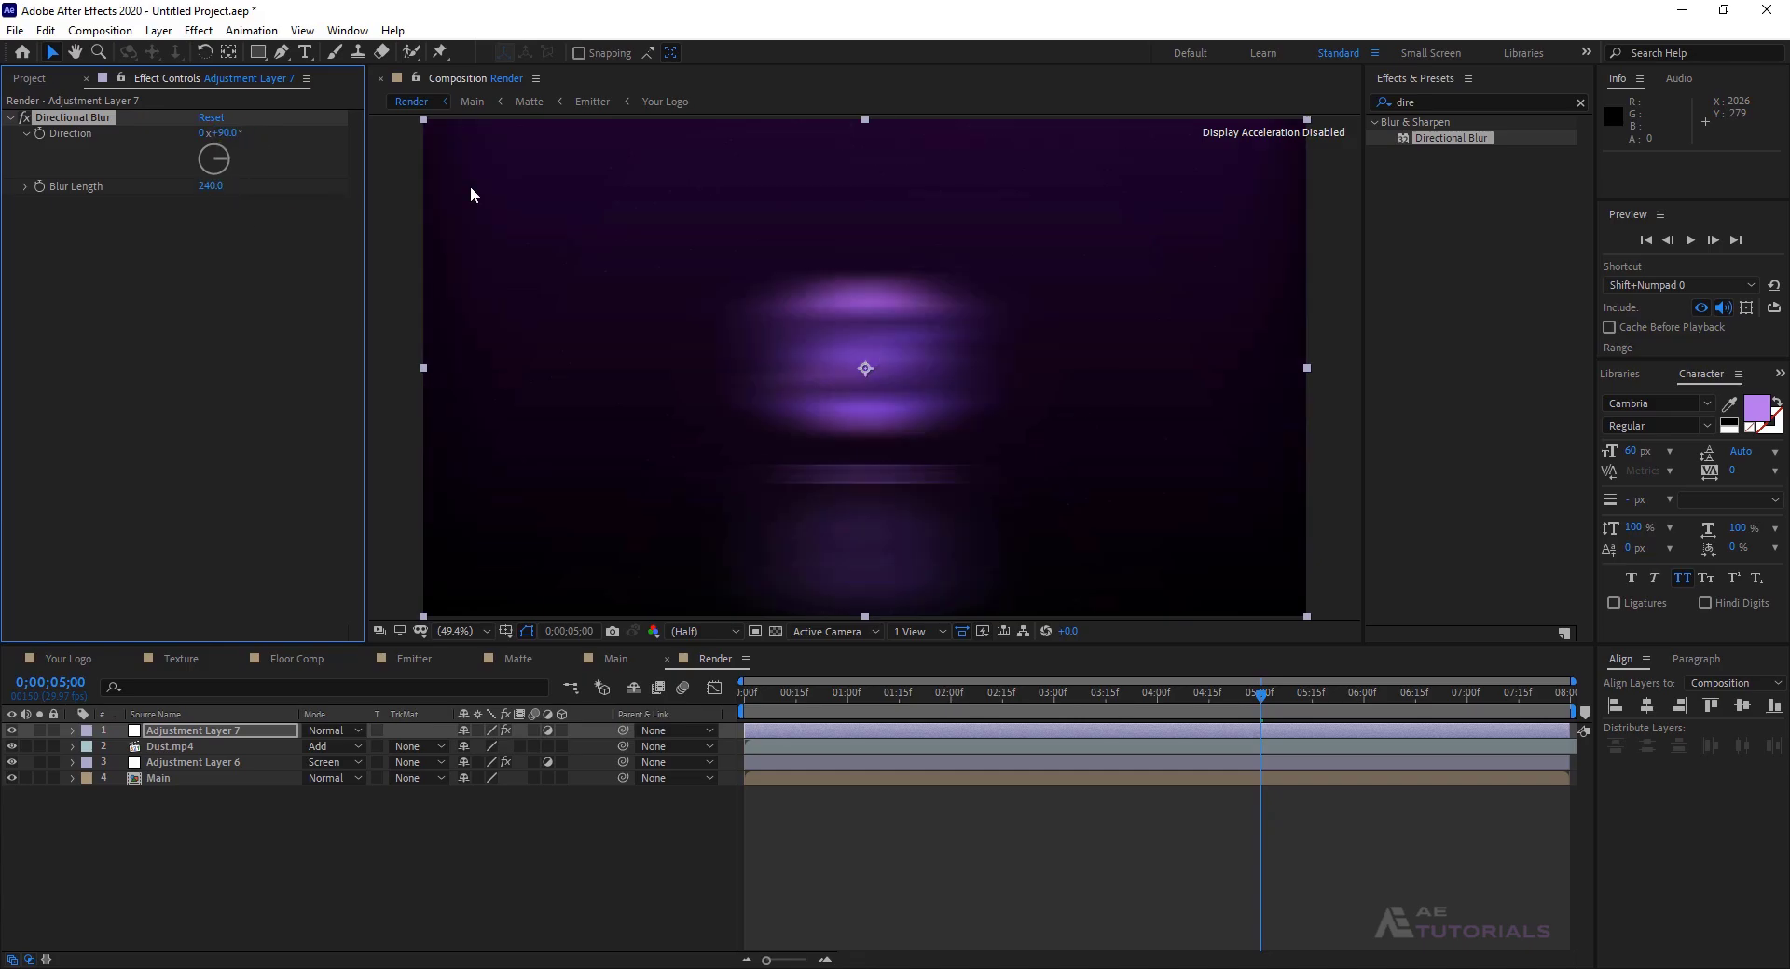
- Apply Solid Composite below Directional Blur on the adjustment layer and set its color to black (000000)
double_click(1404, 102)
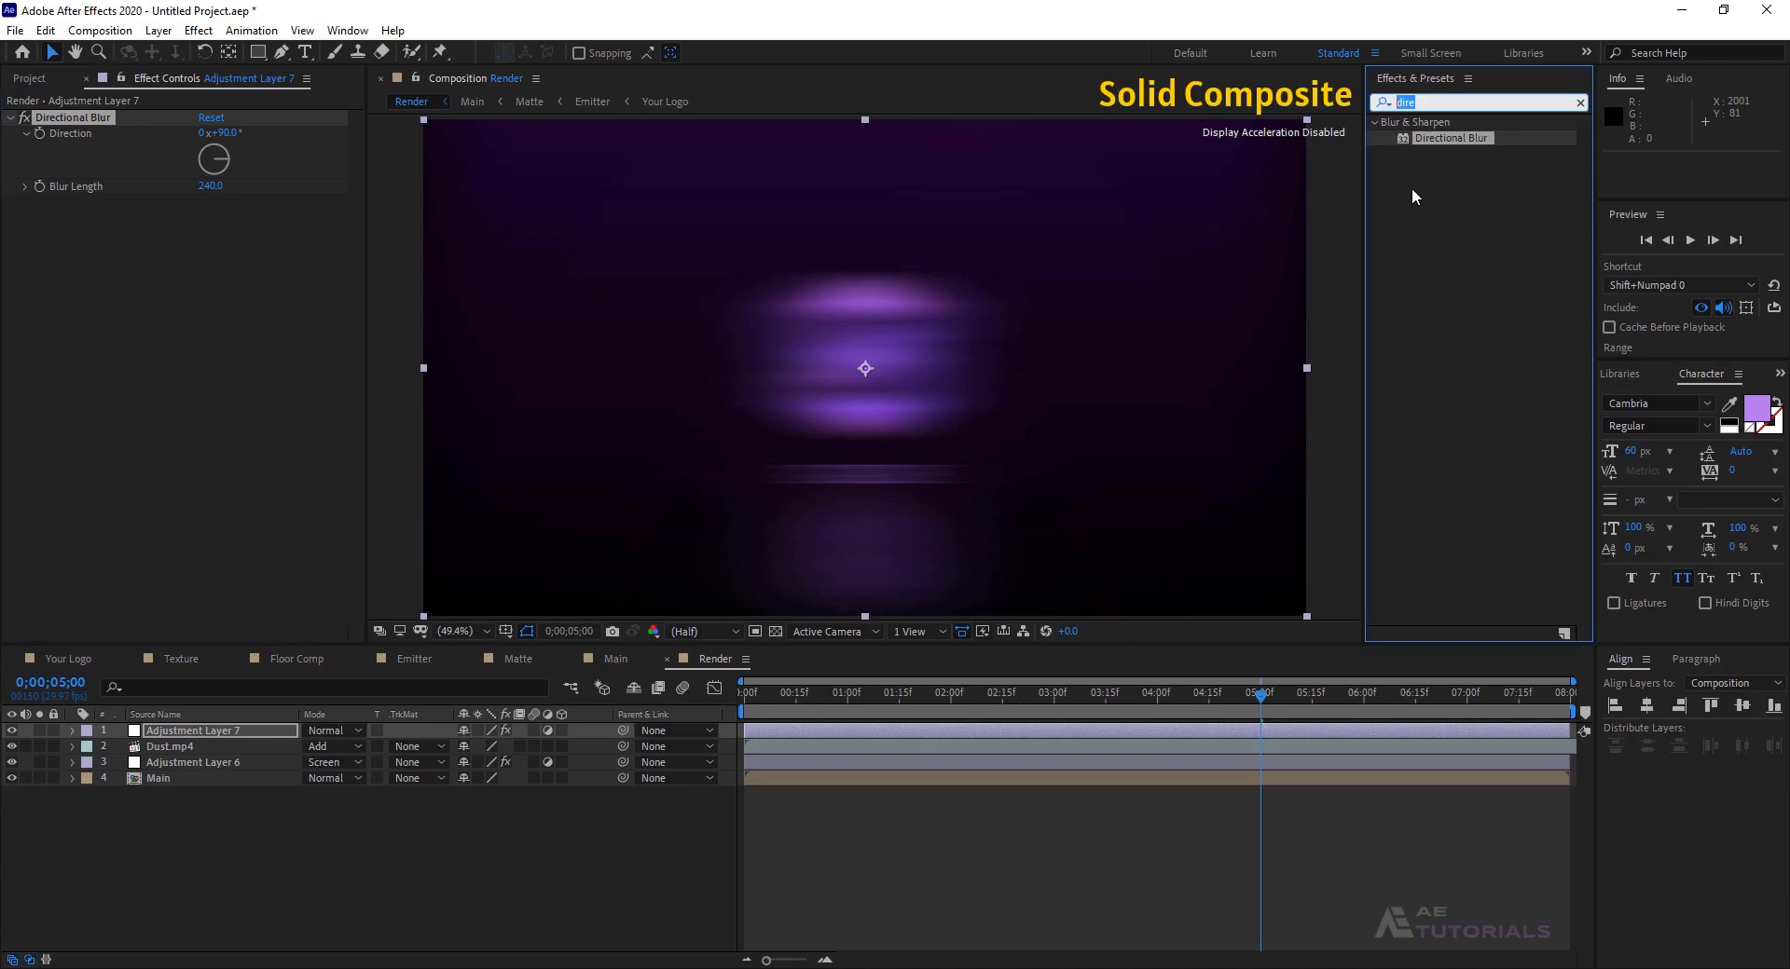
text(solid)
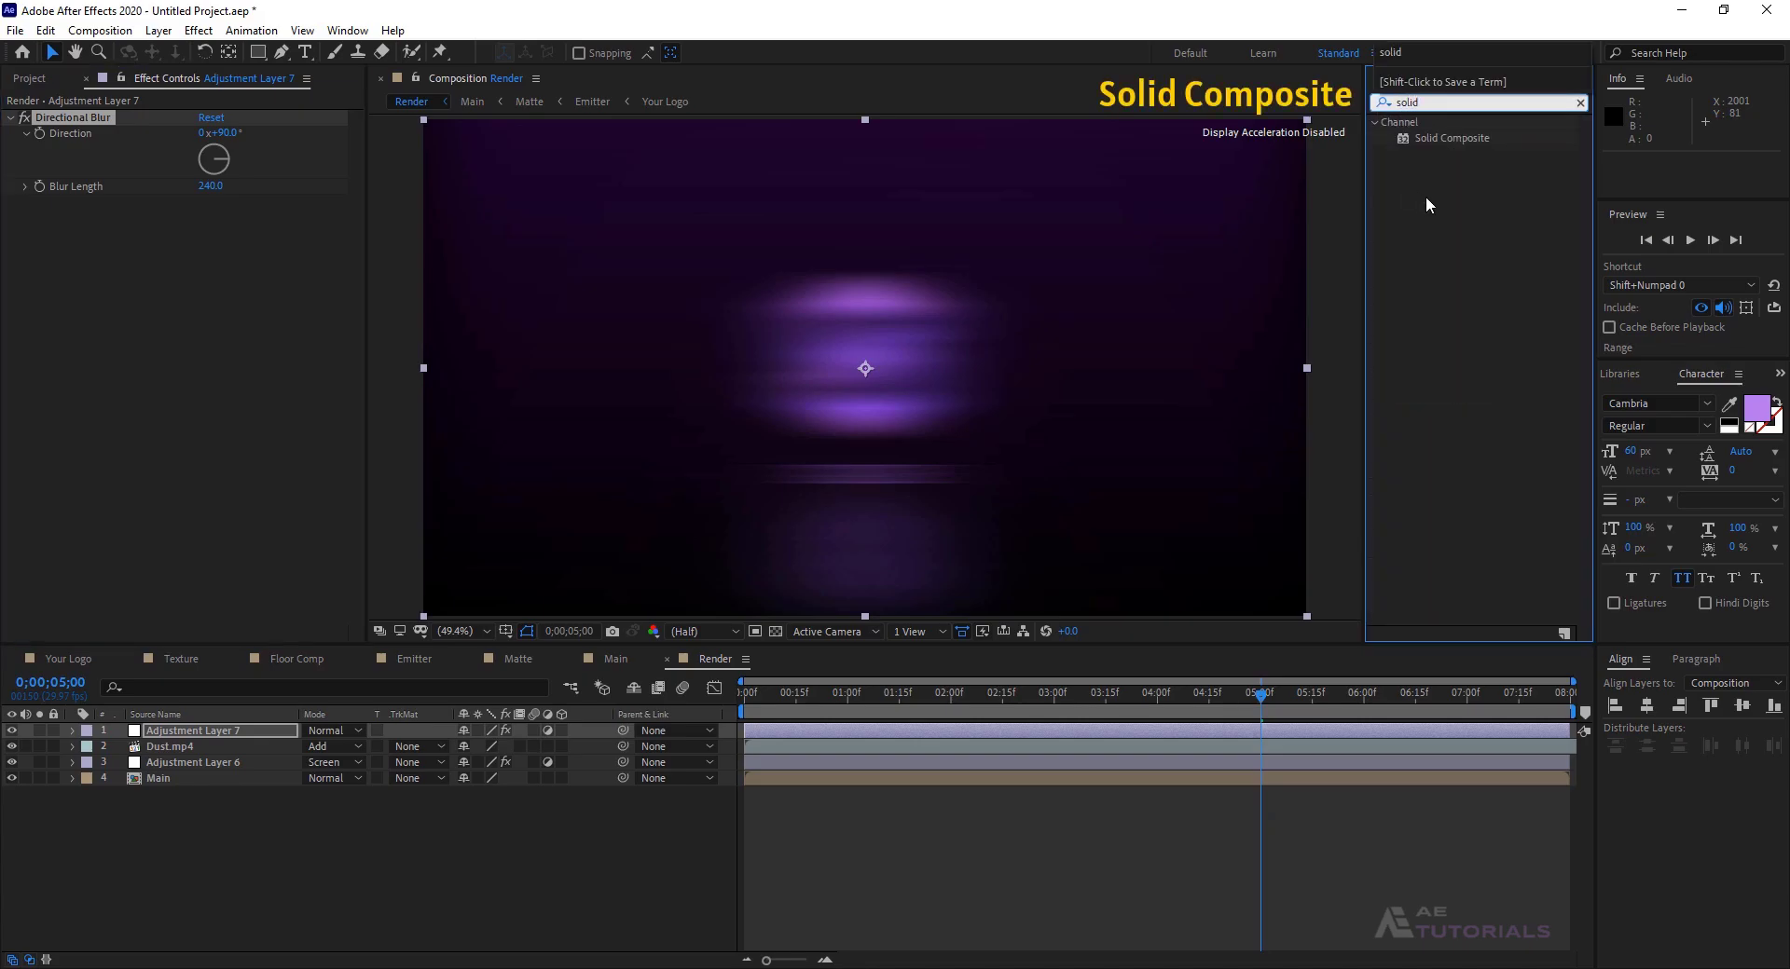
drag(1452, 137, 162, 334)
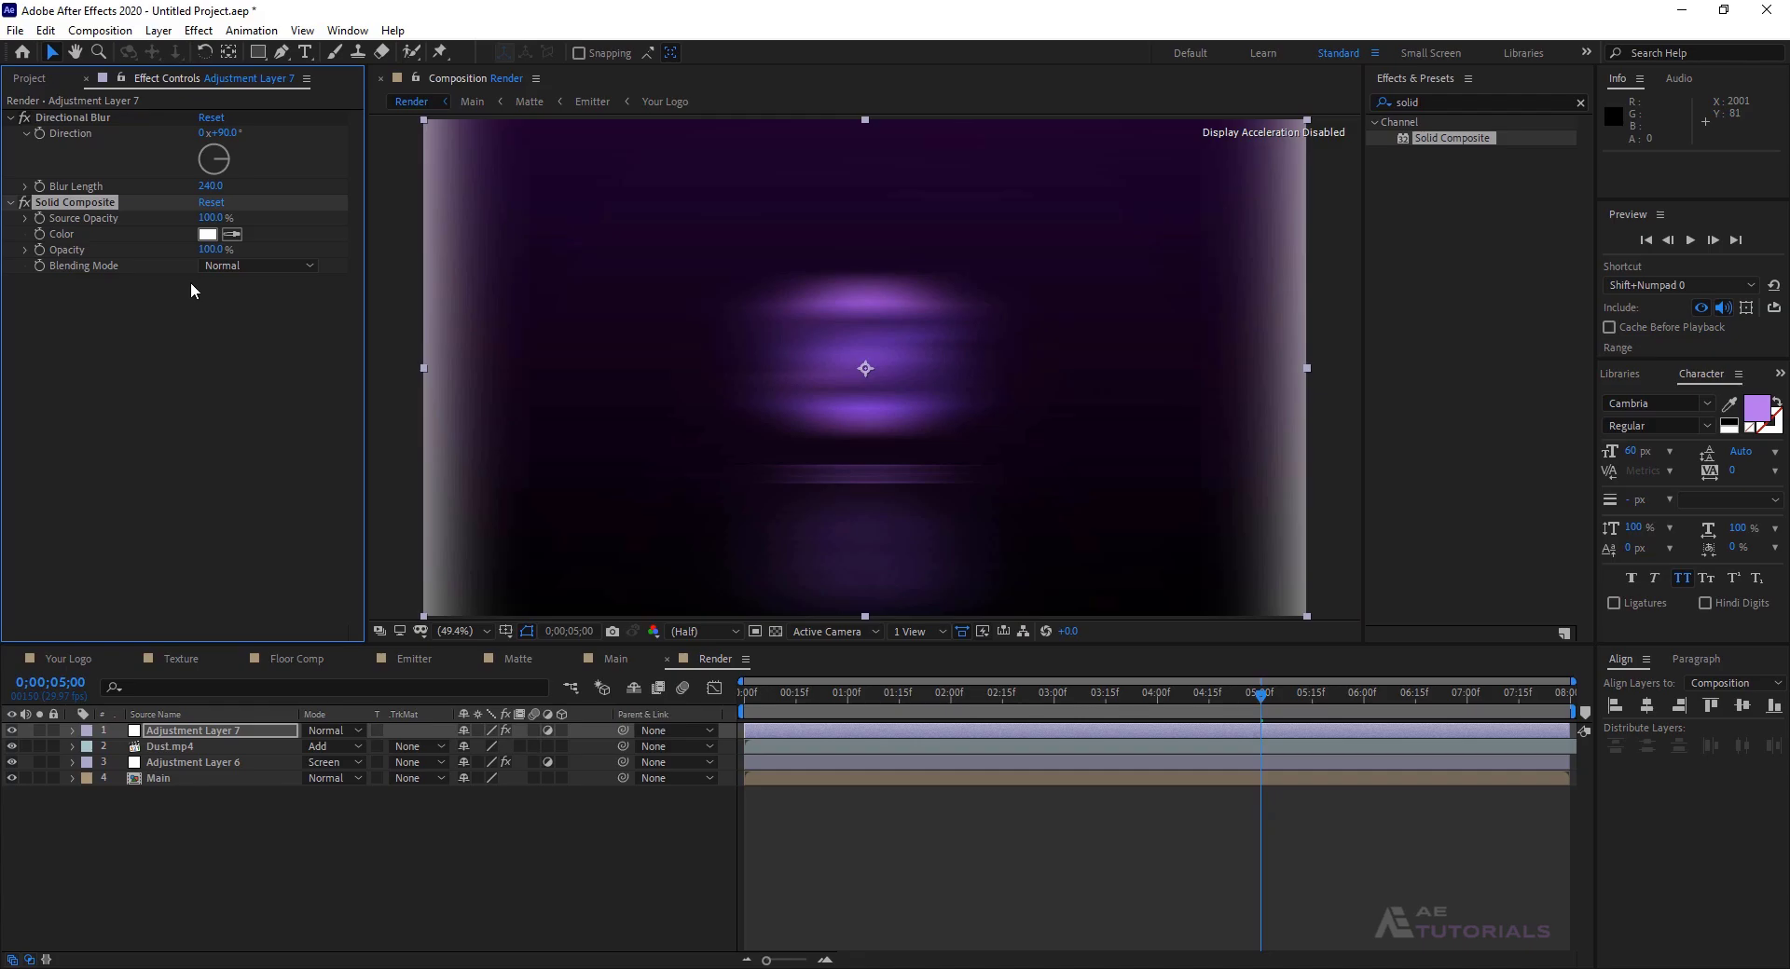
click(207, 234)
drag(1181, 480, 1123, 525)
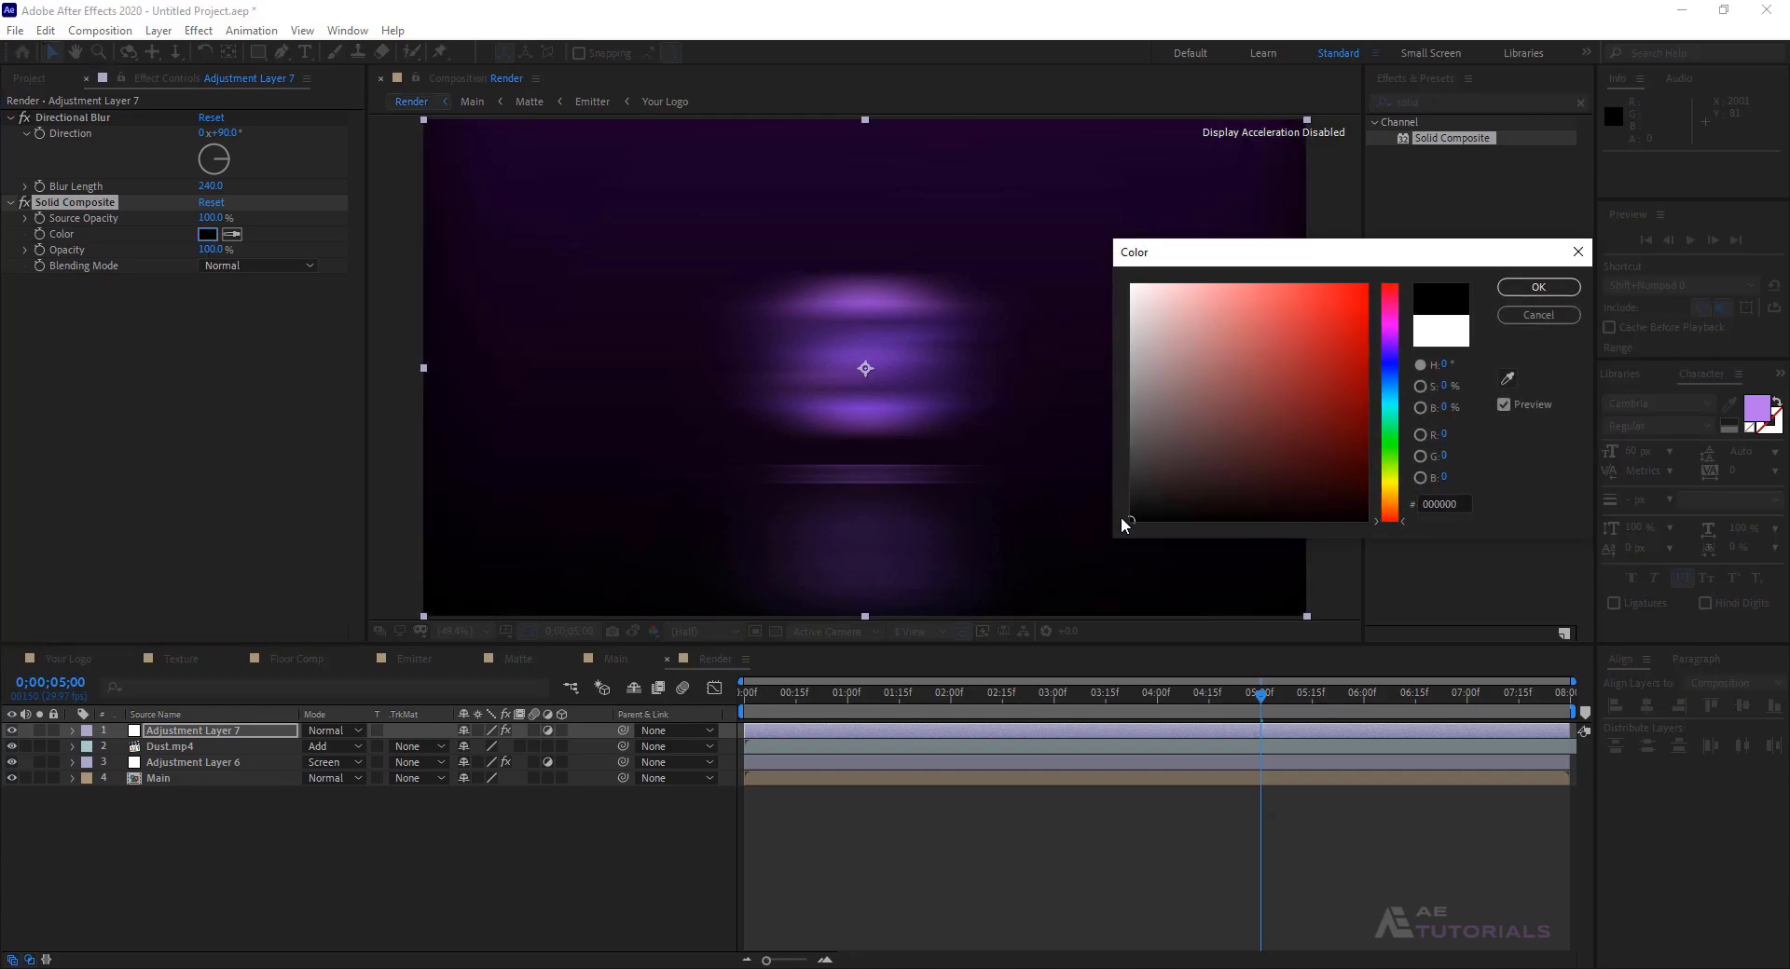
click(1538, 288)
- Set the blurred adjustment layer's blending mode to Lighten and its opacity to 40%, then collapse the layer
click(323, 731)
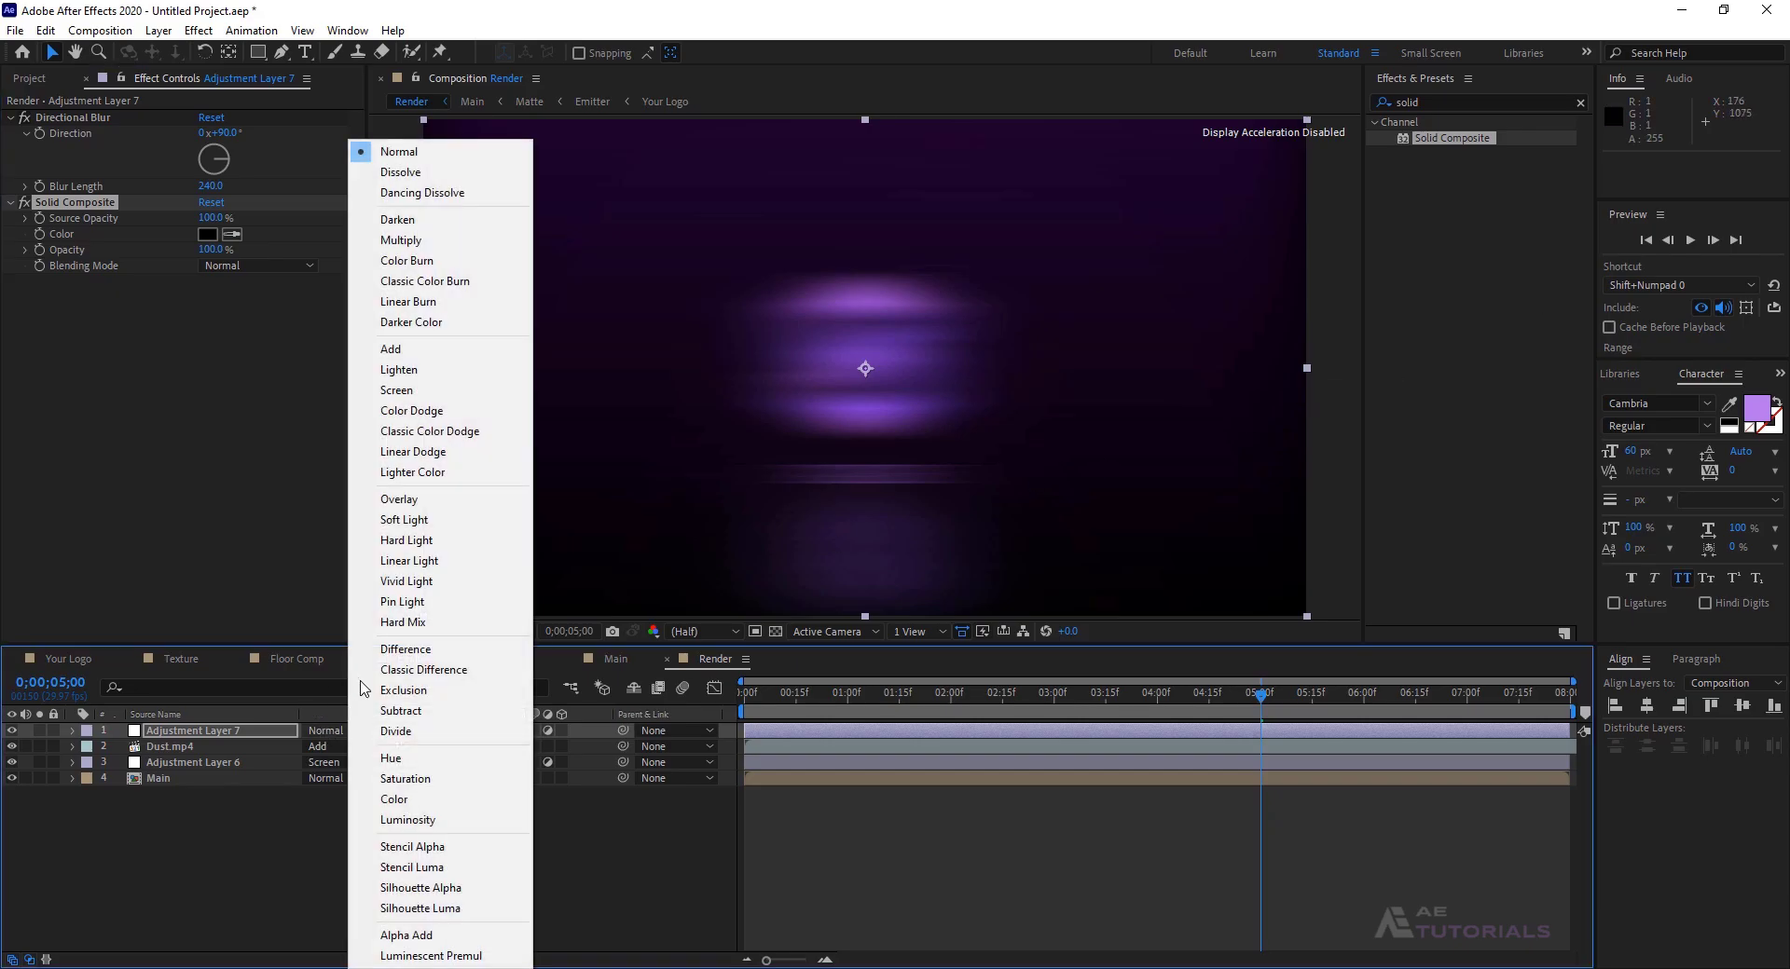
click(427, 373)
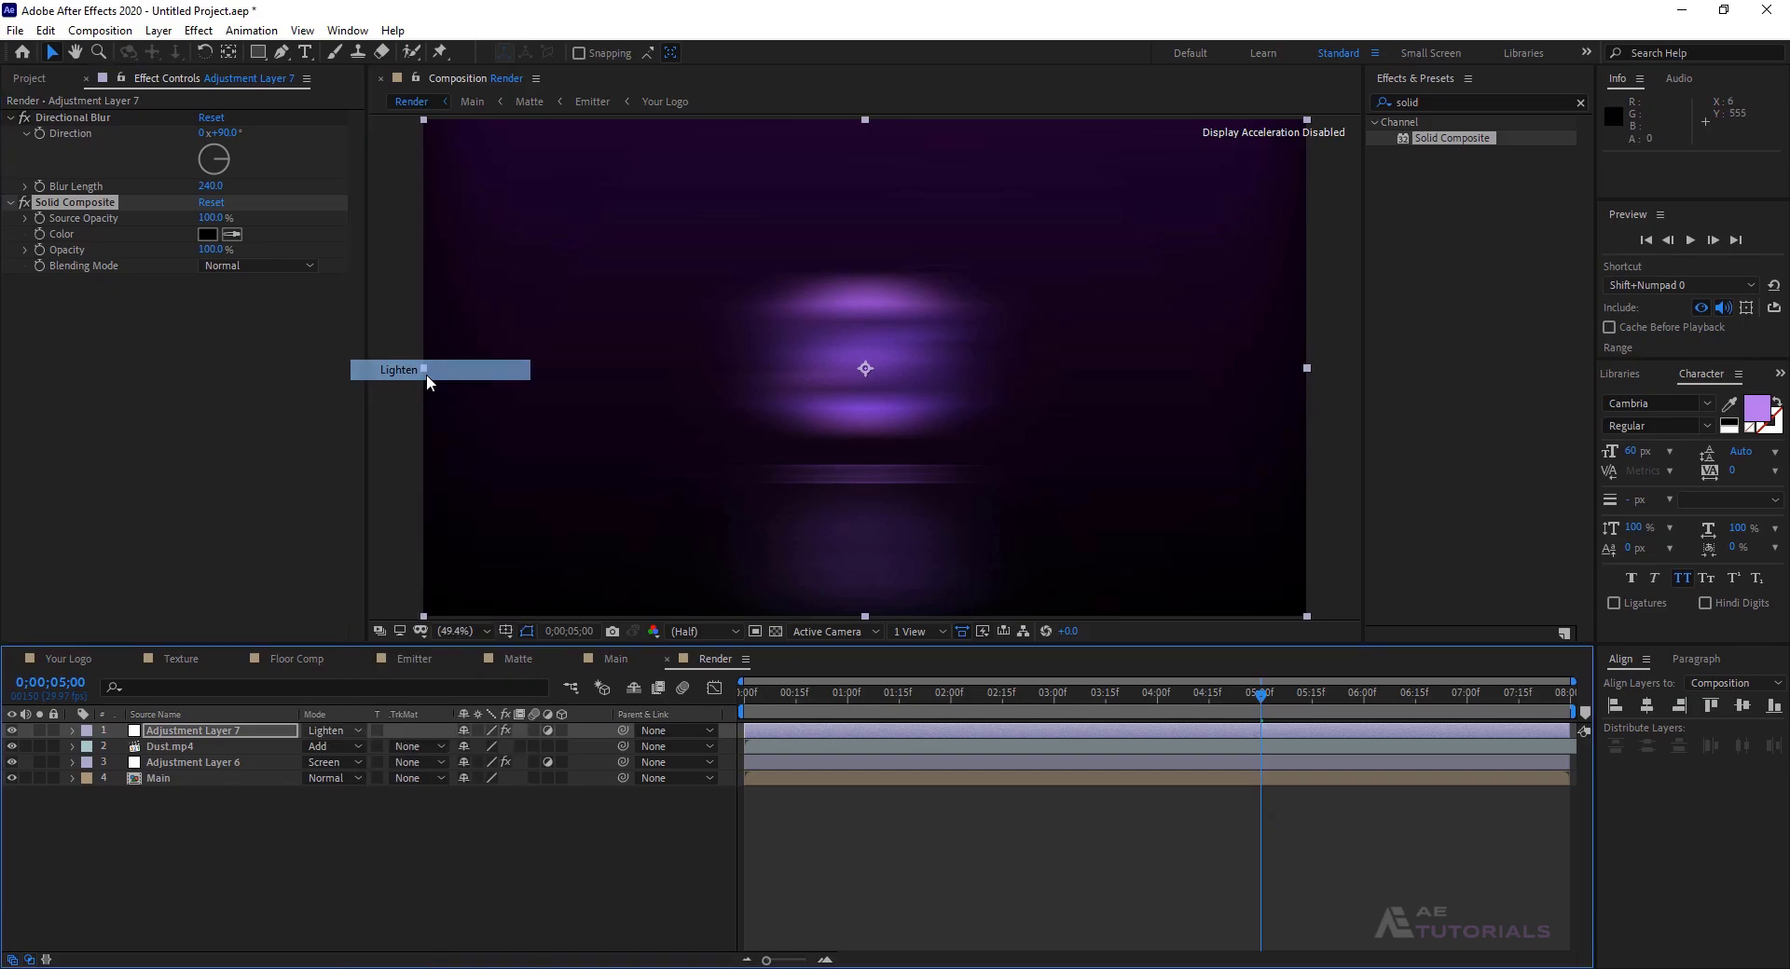
click(233, 730)
key(t)
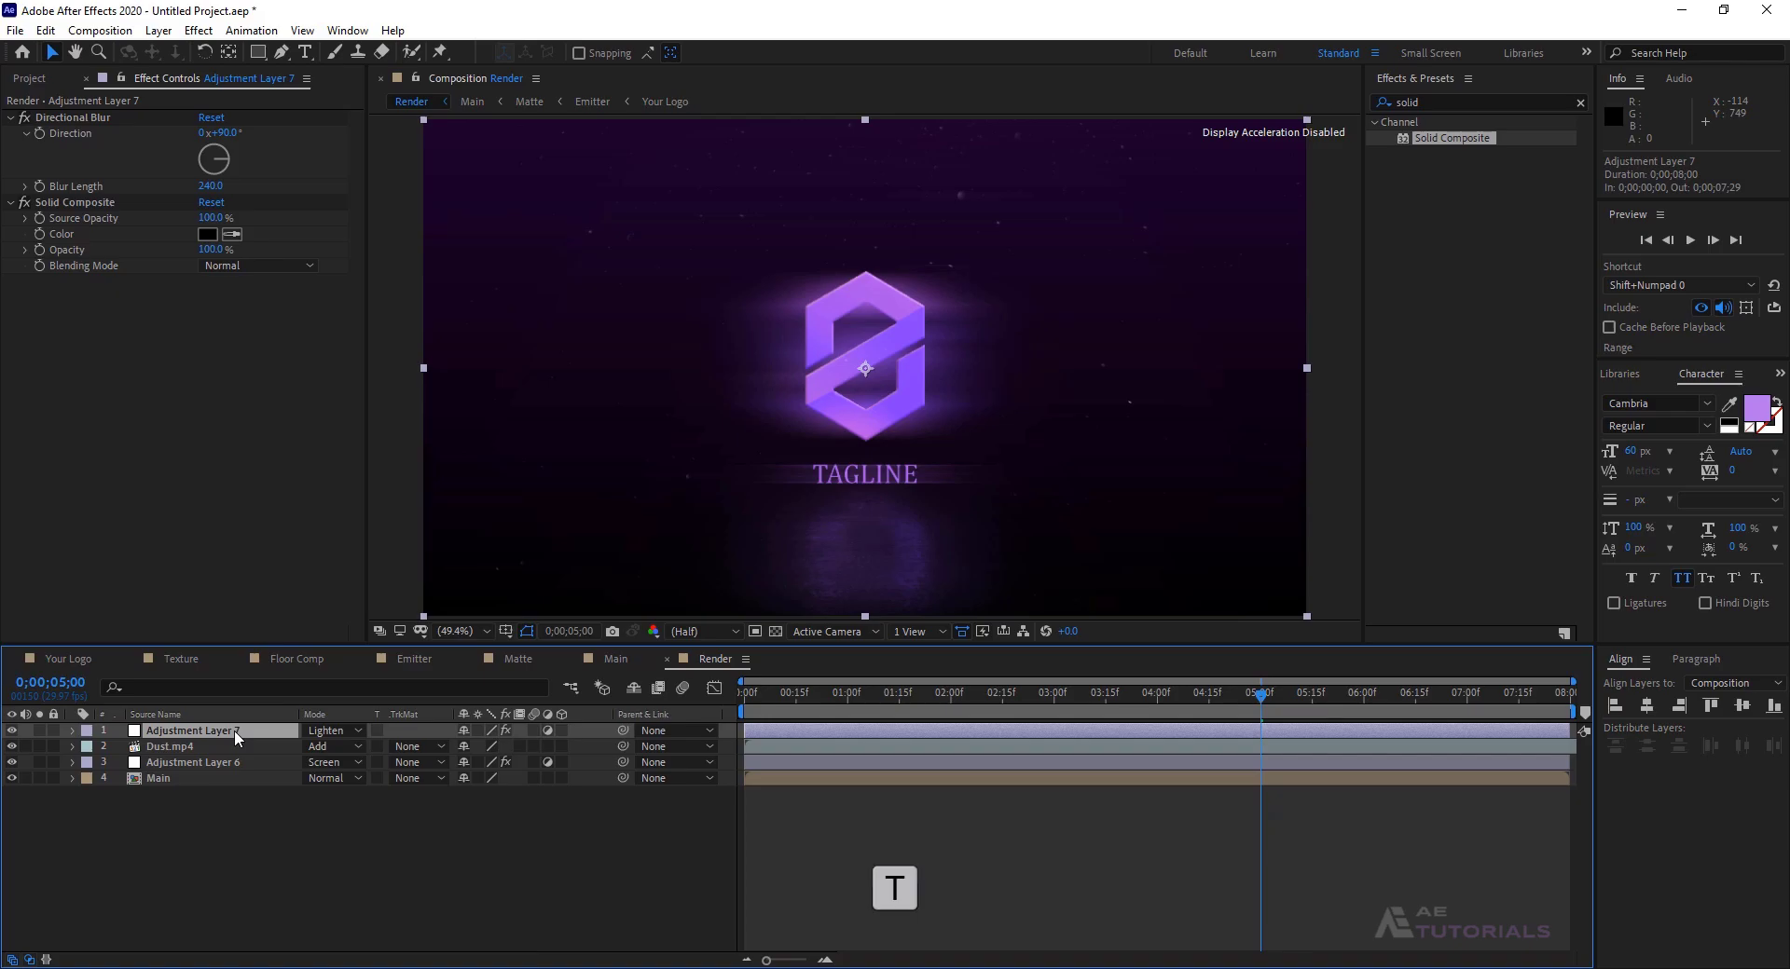
click(469, 747)
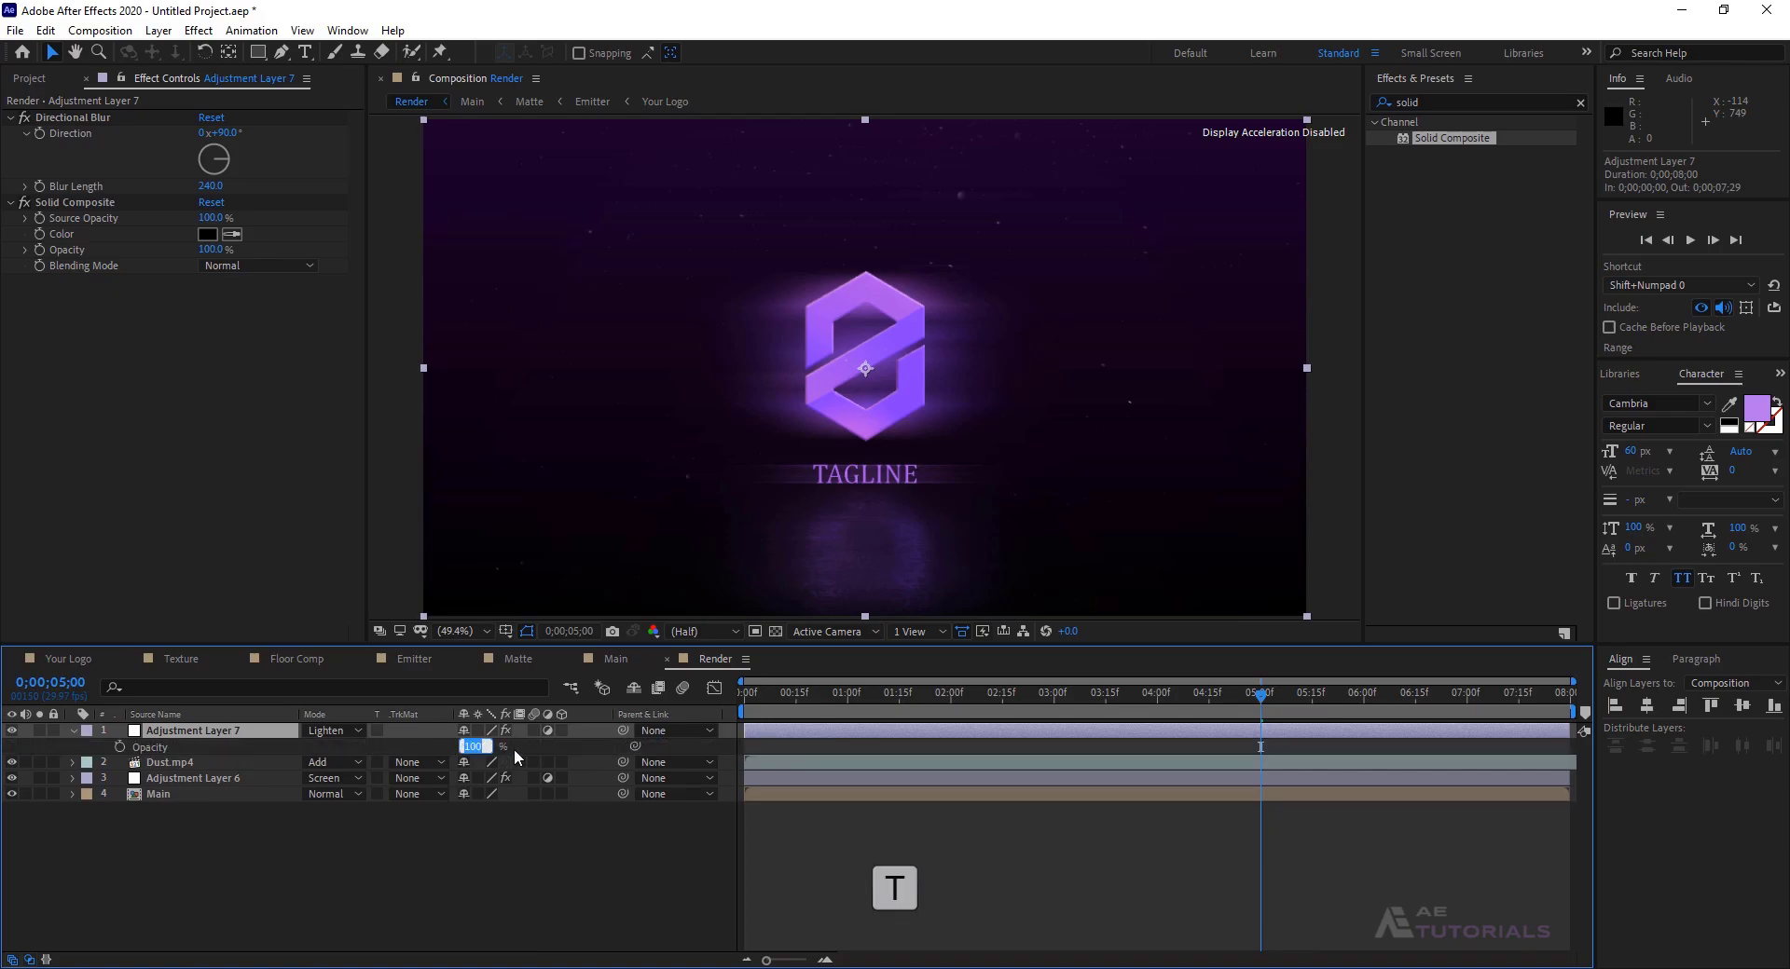
text(40)
key(Return)
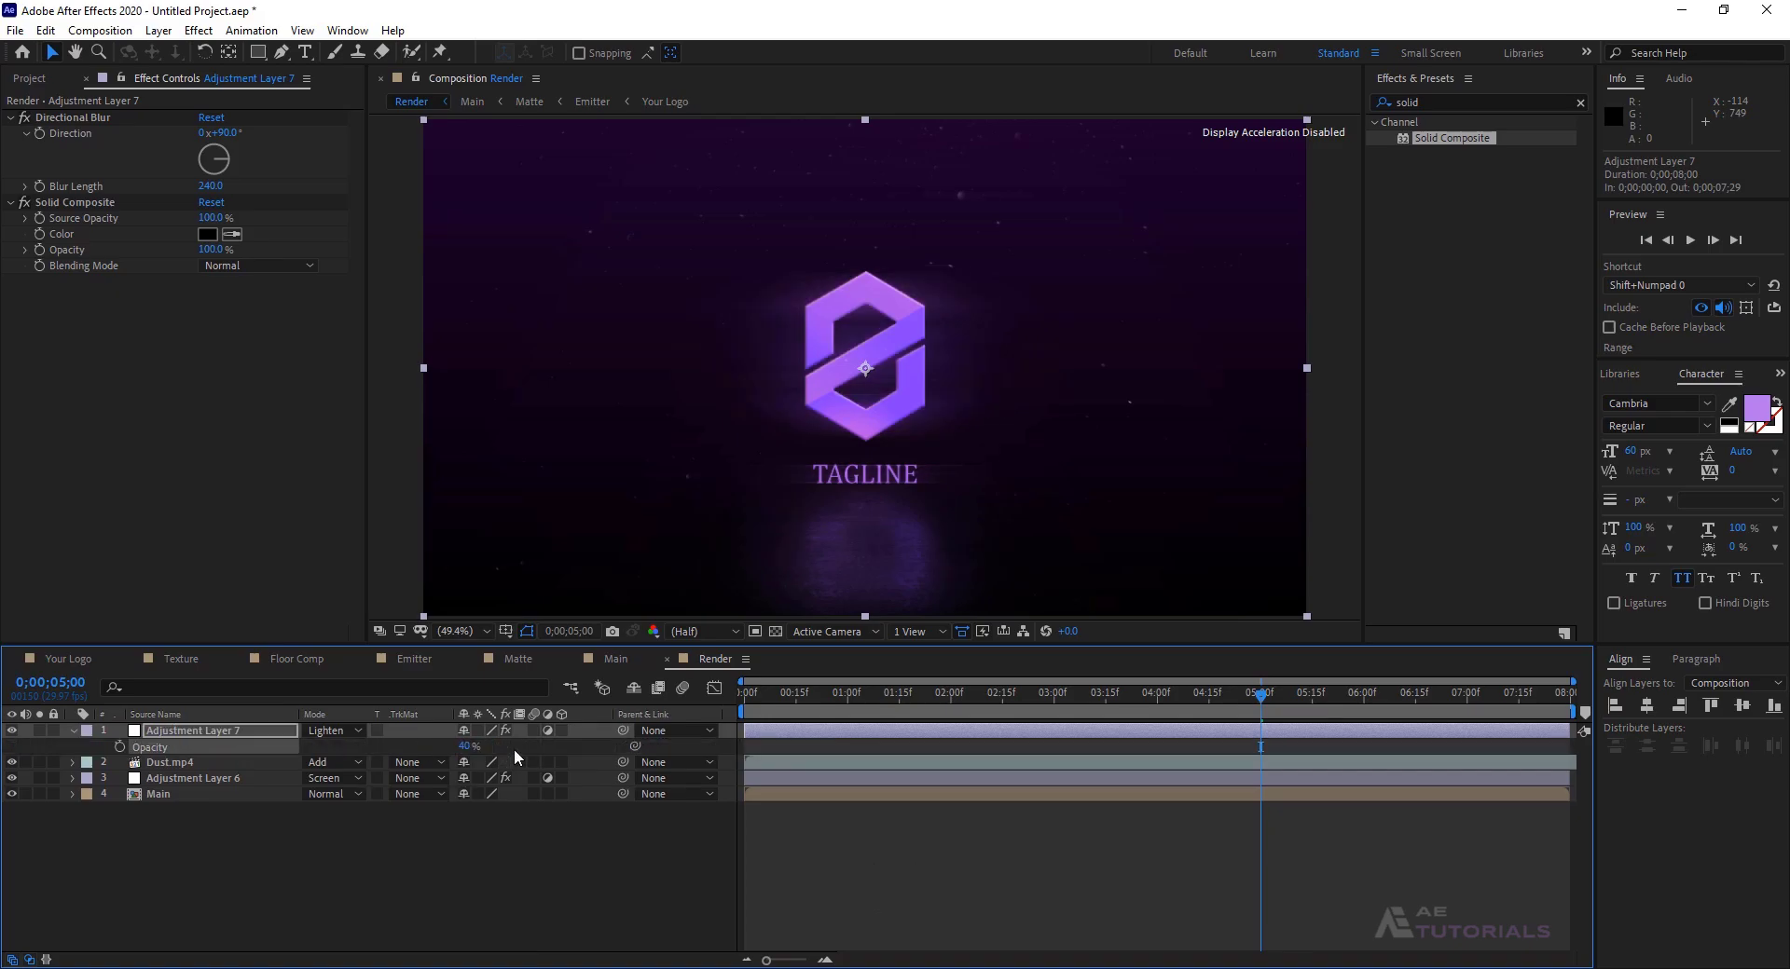
click(72, 730)
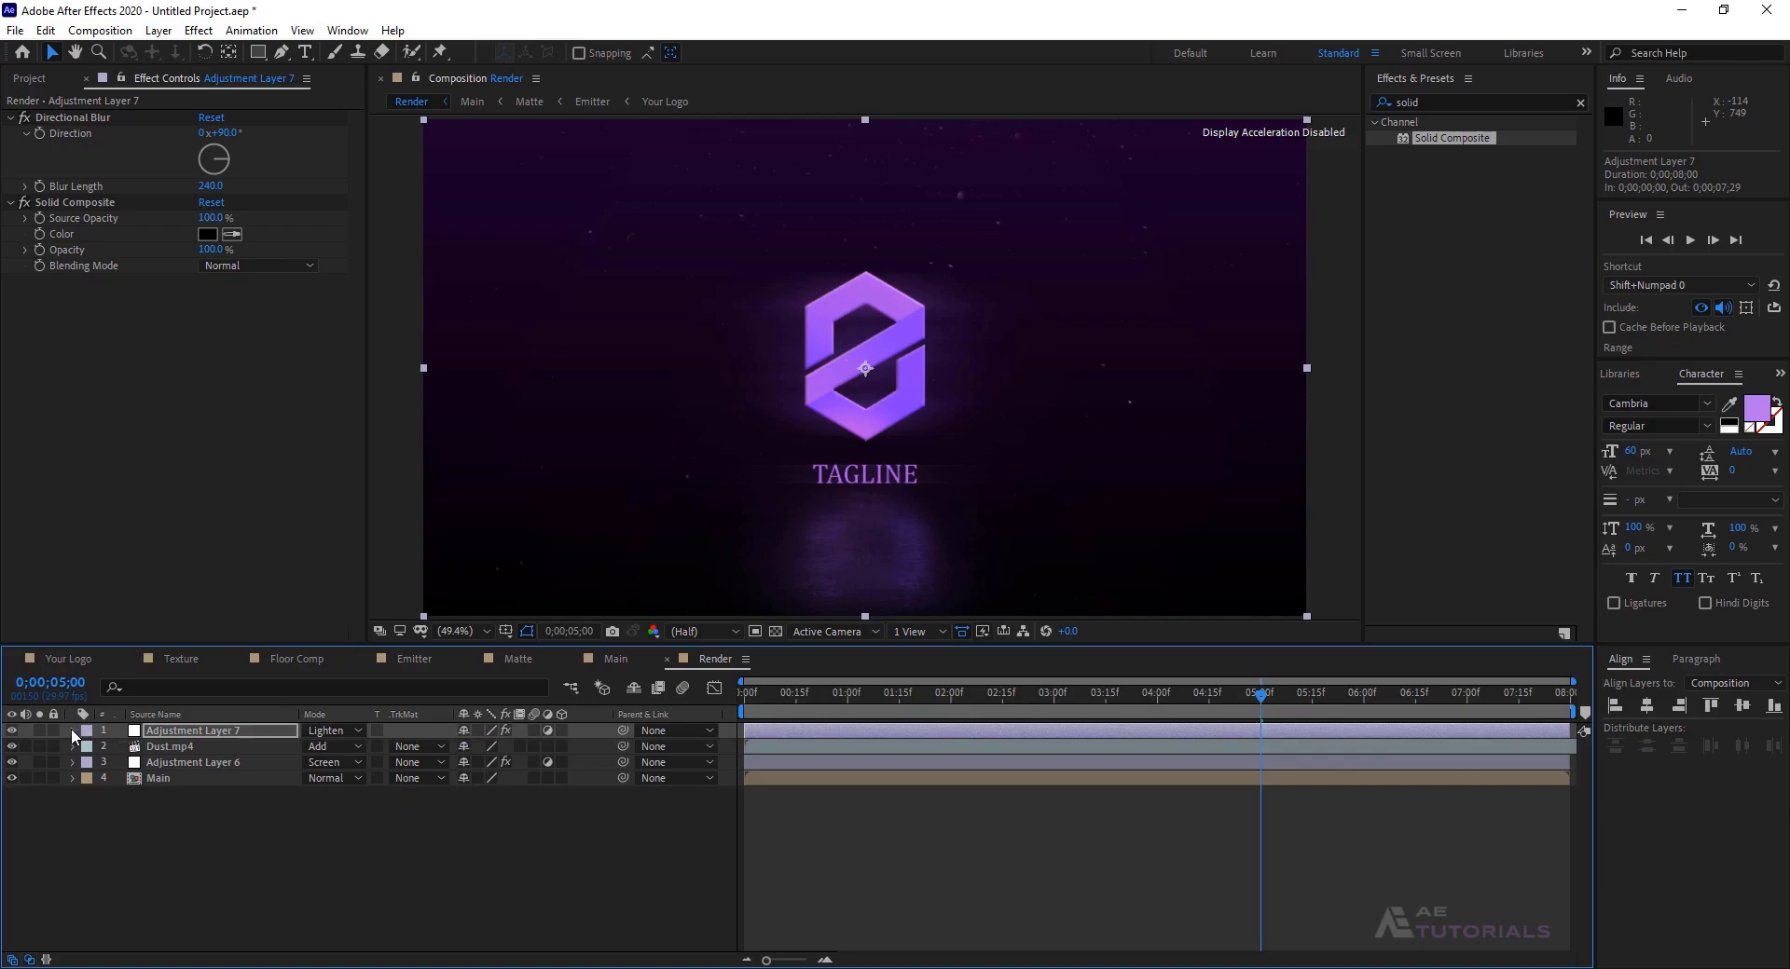
- Create a new adjustment layer at the top of the Render composition and apply Unsharp Mask to it
right_click(276, 830)
mouse_move(383, 639)
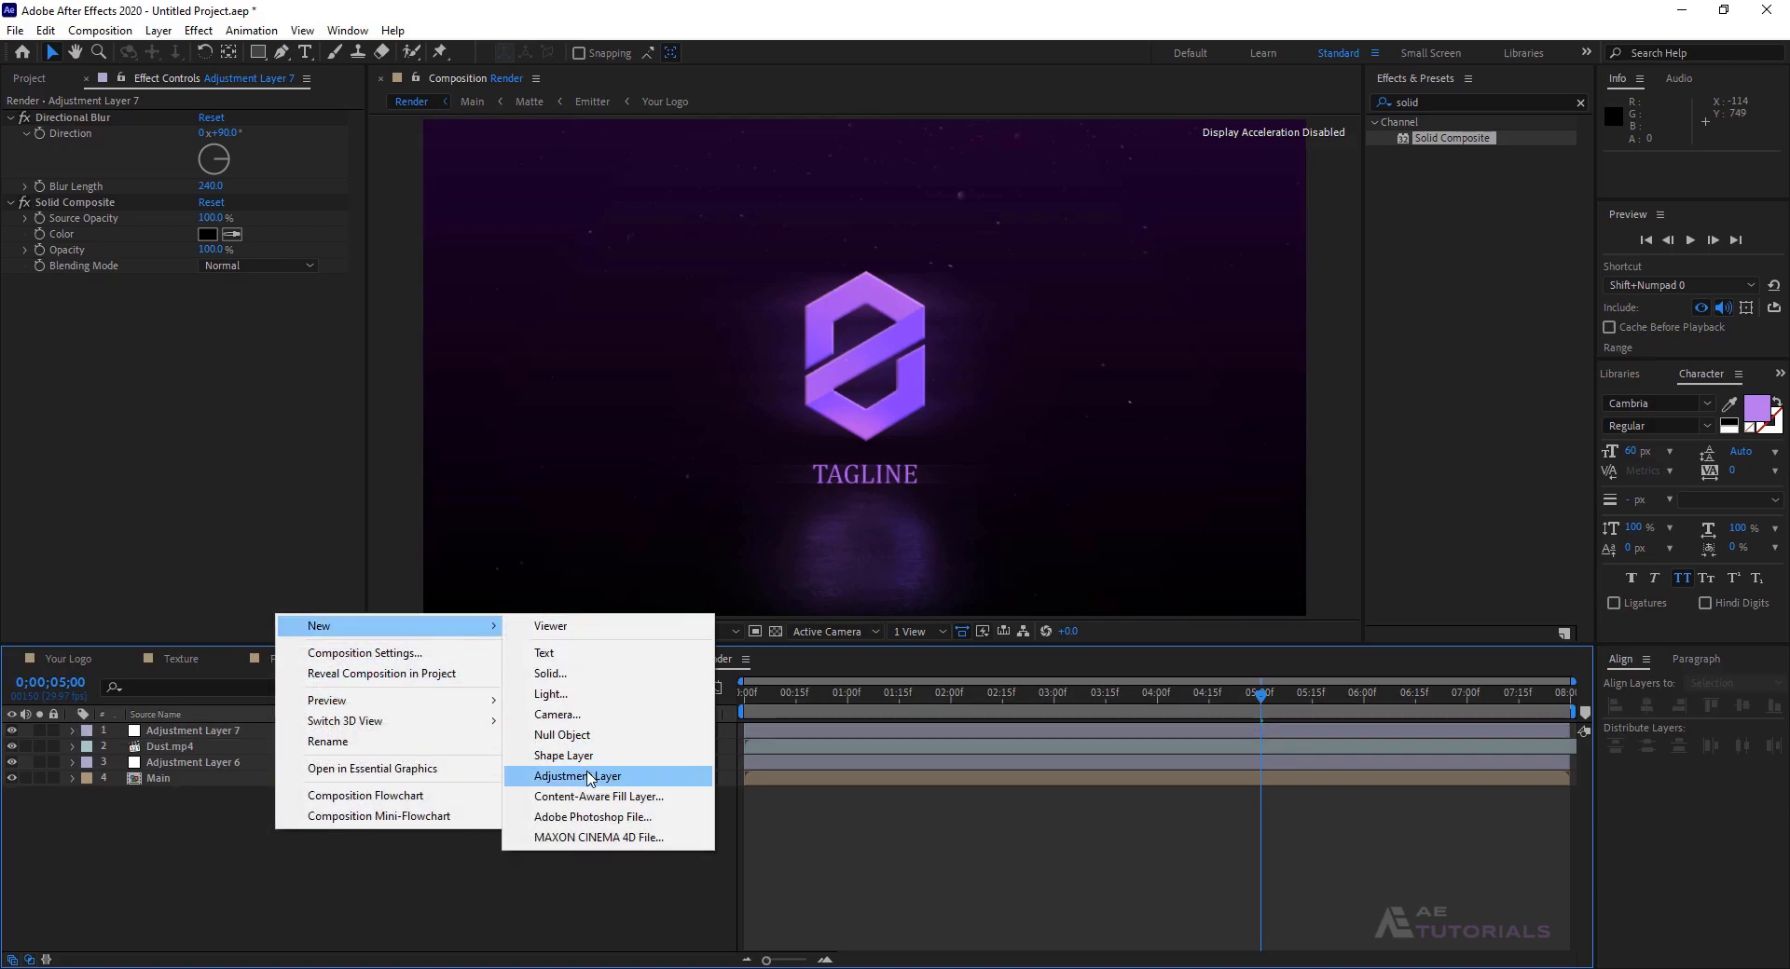
click(638, 774)
click(1424, 105)
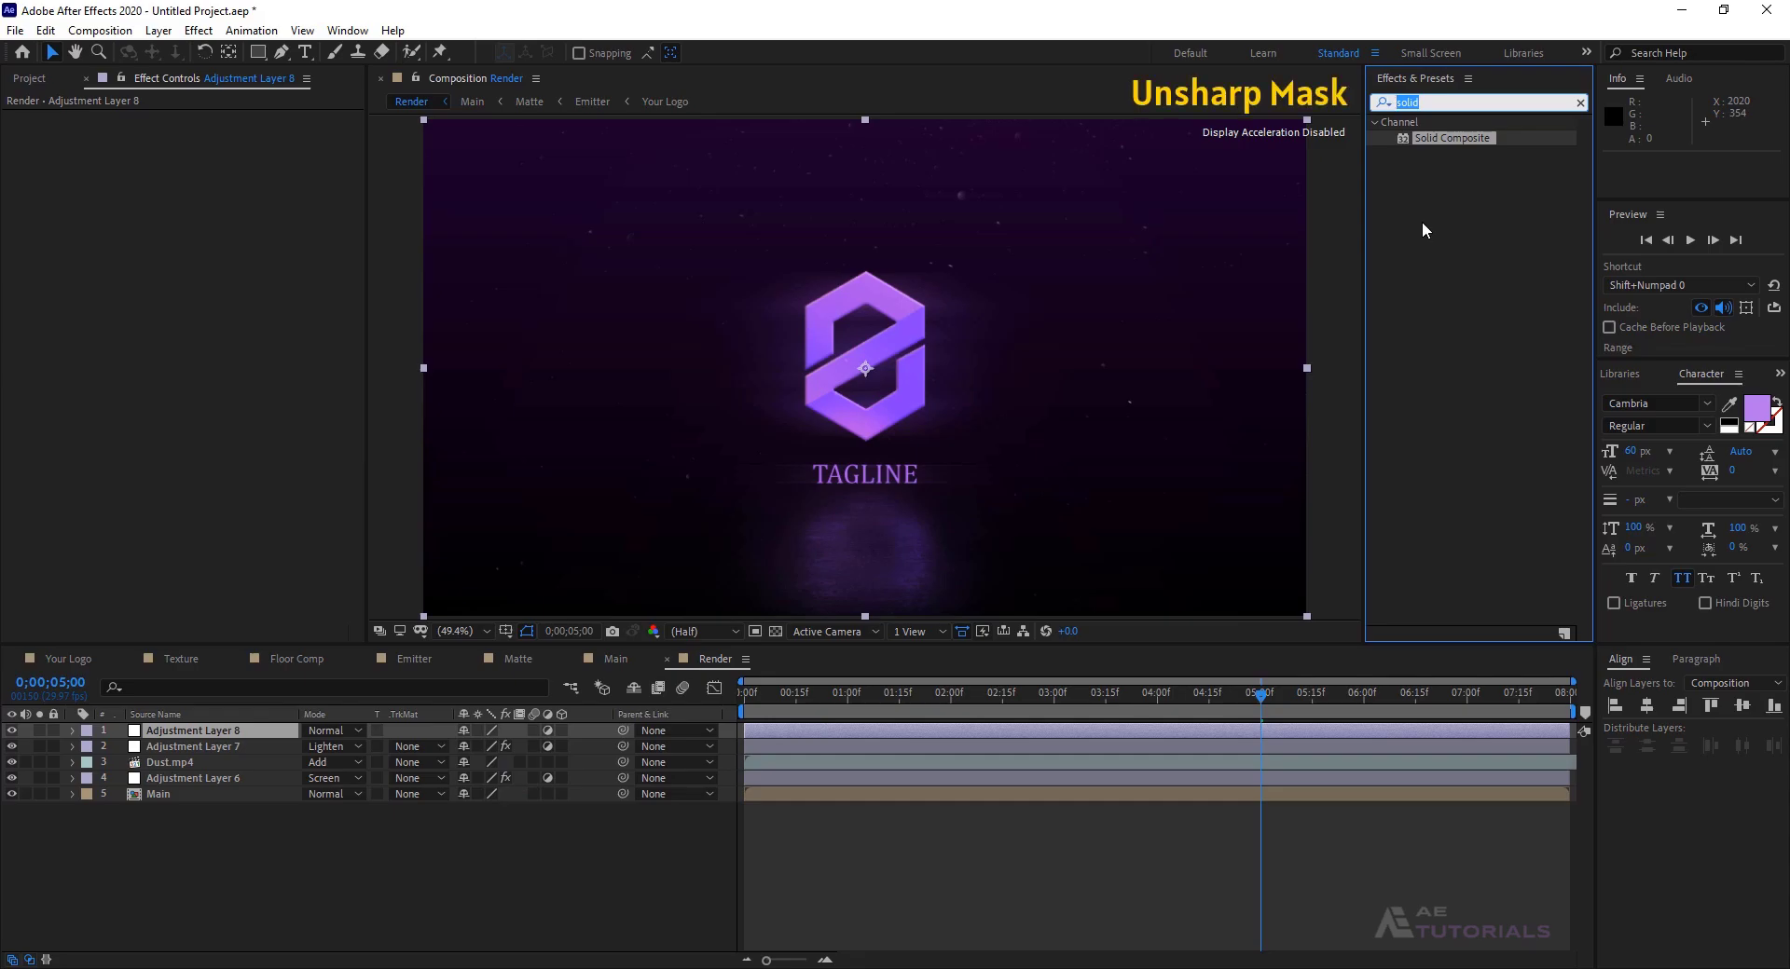
text(unsh)
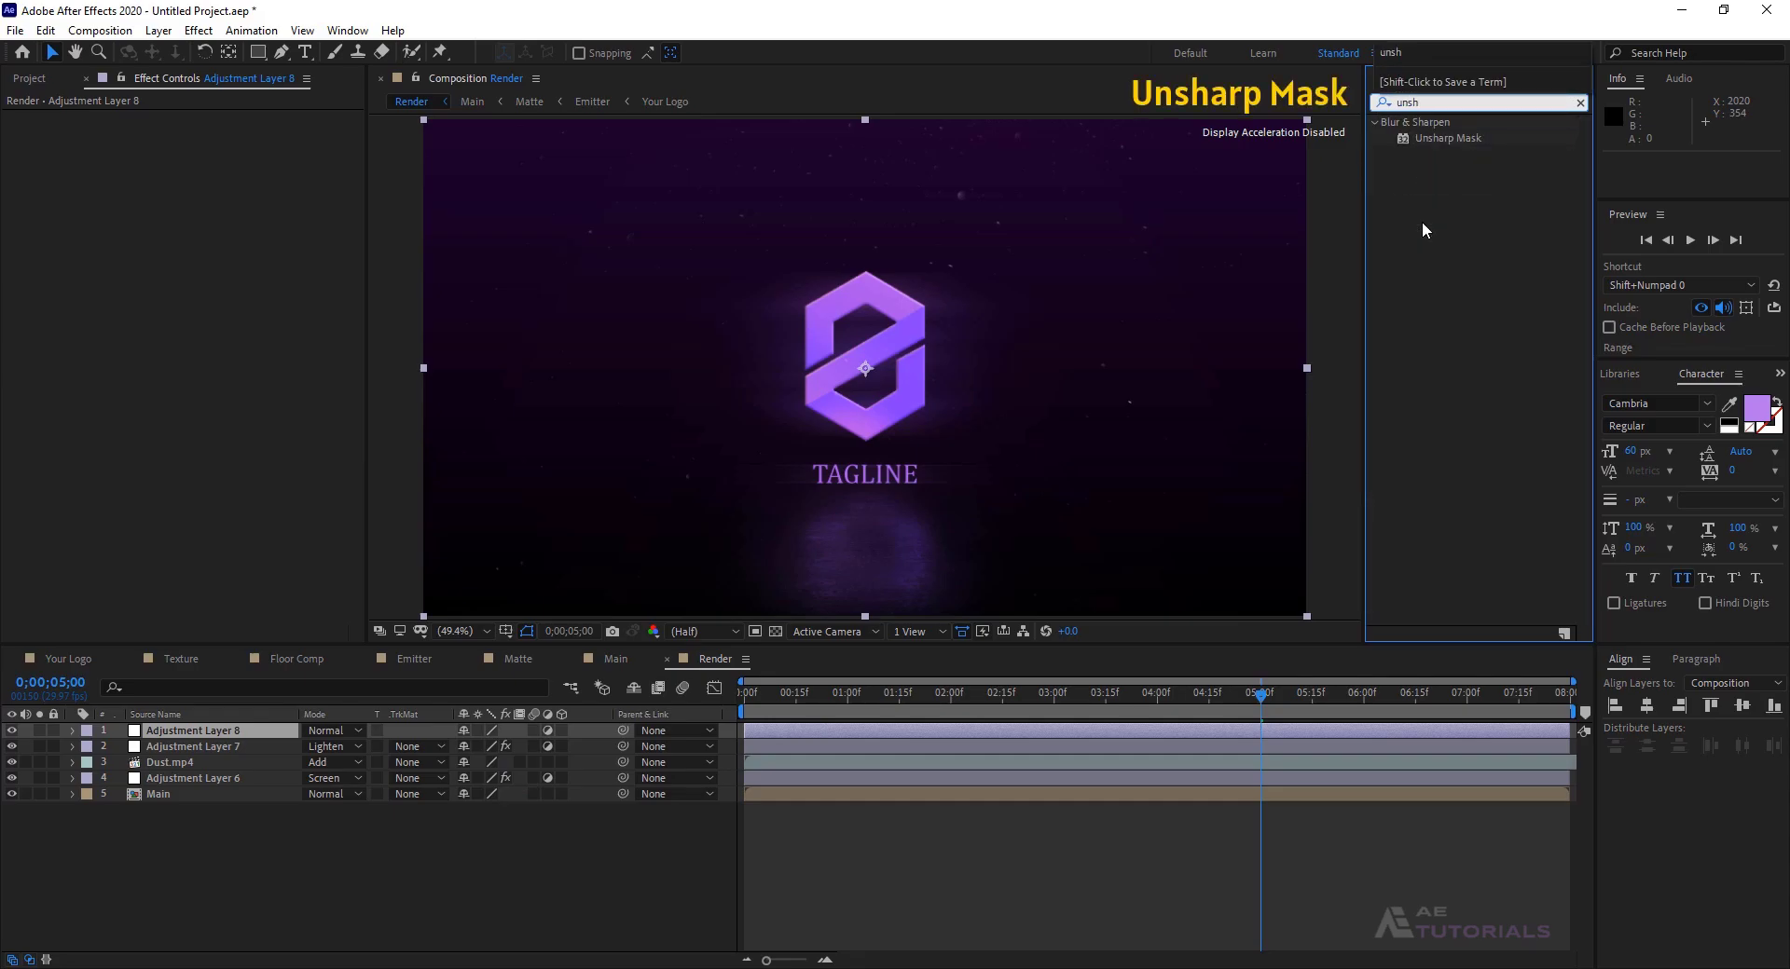
drag(1458, 137, 249, 731)
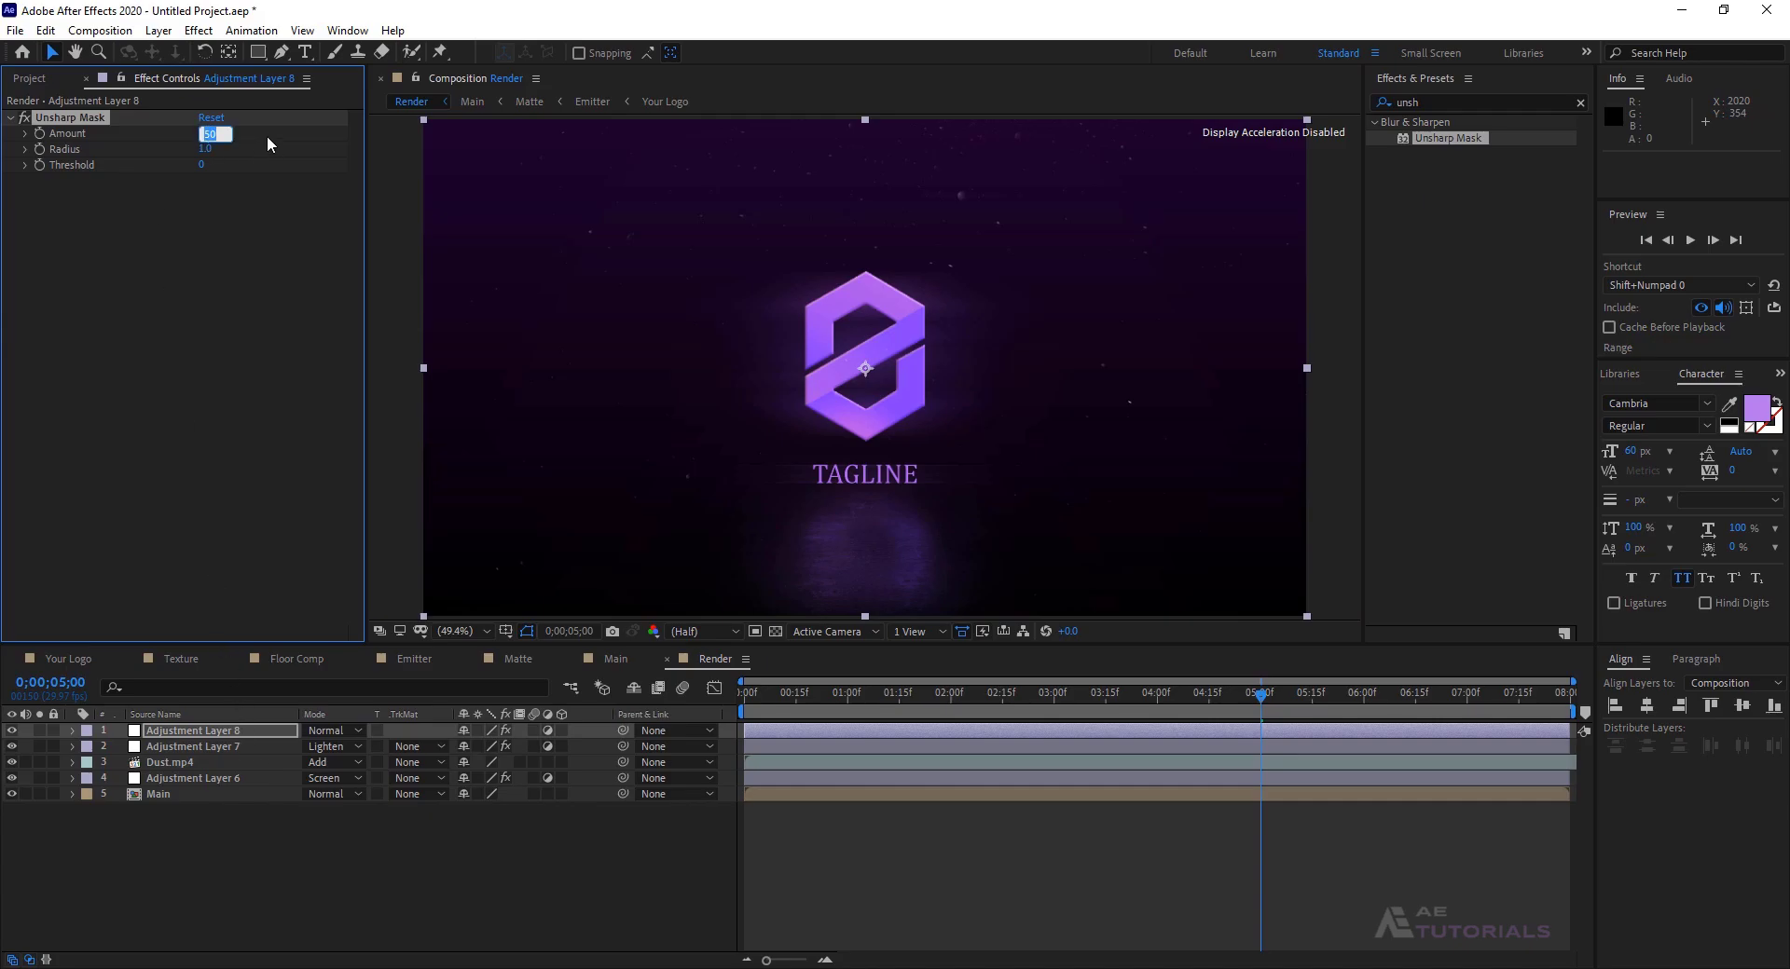
- Set the Unsharp Mask amount to 200 and its radius to 25 on the top adjustment layer
text(200)
key(Return)
key(Tab)
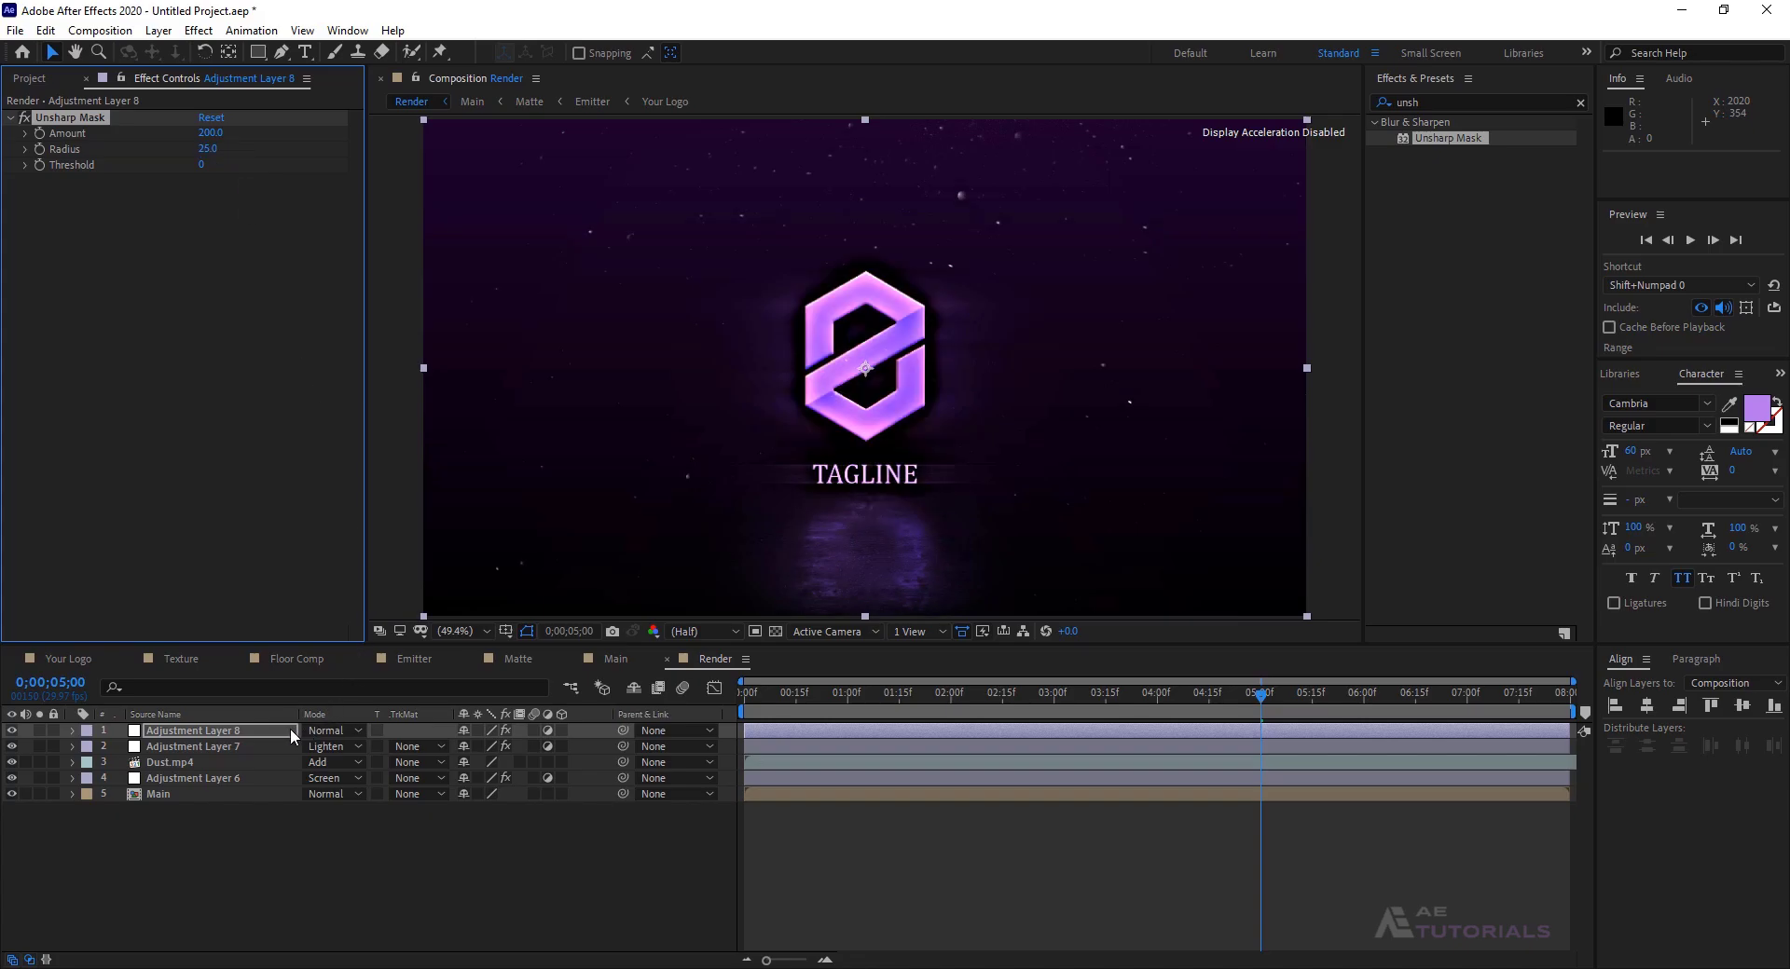
- Set the sharpening adjustment layer's blending mode to Lighten and its opacity to 40%
click(330, 729)
click(410, 377)
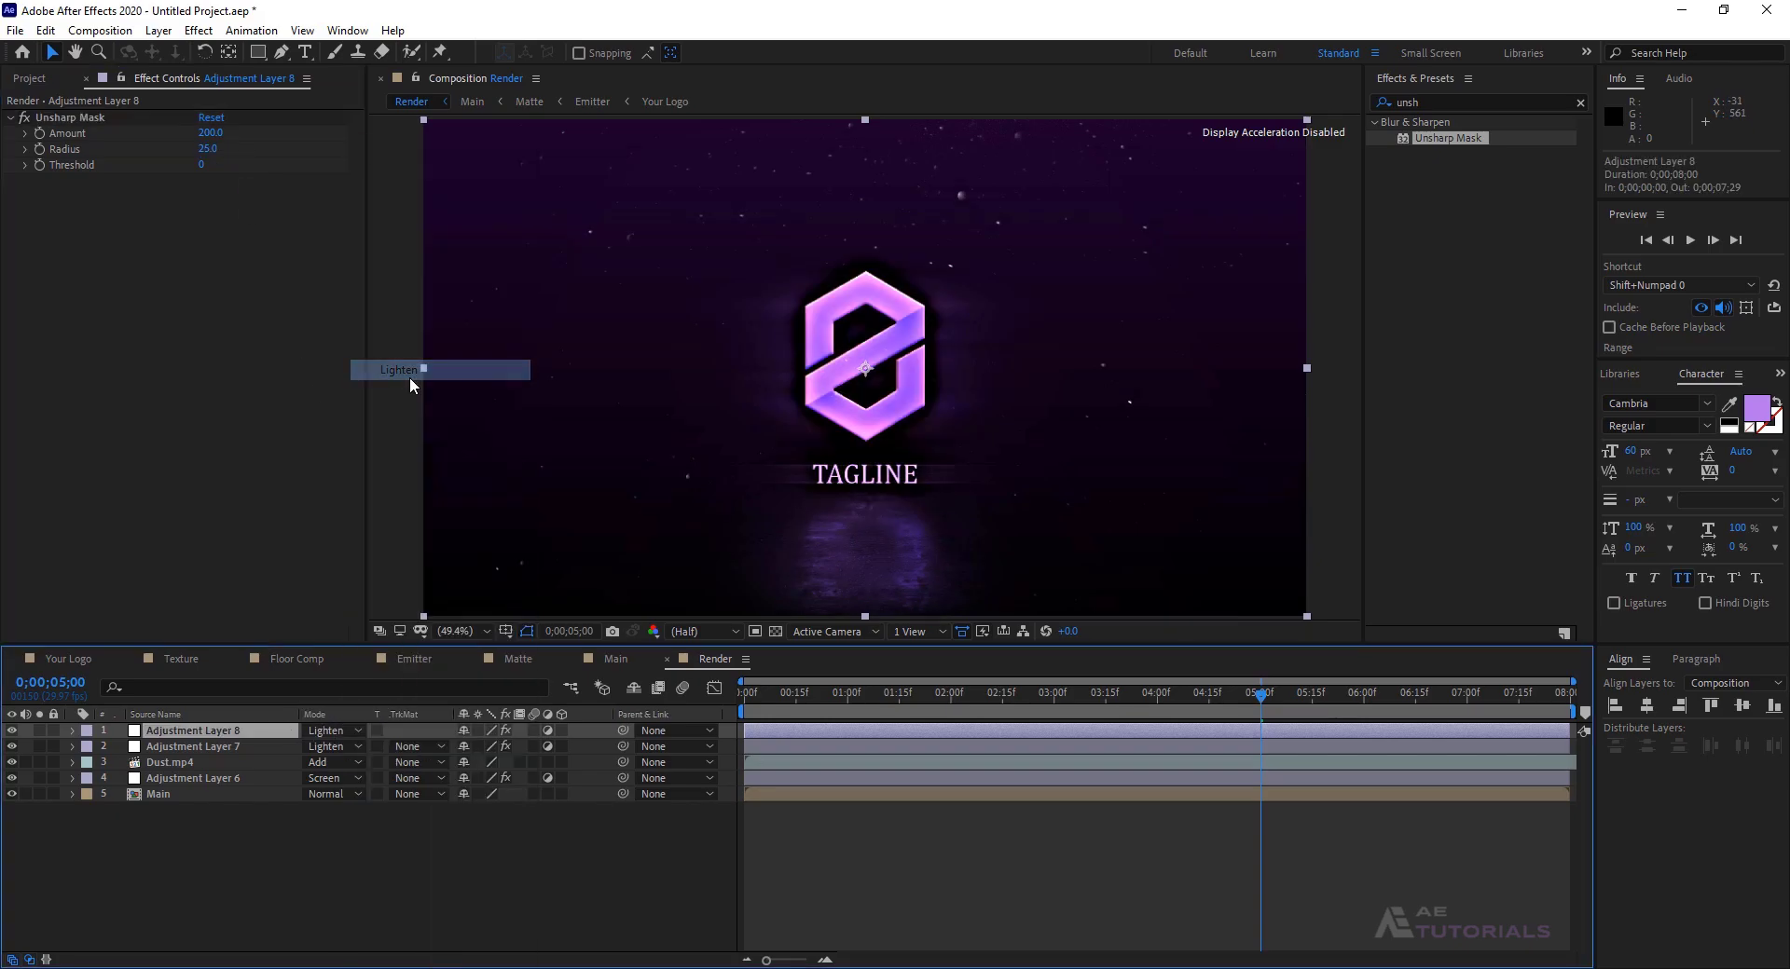
key(t)
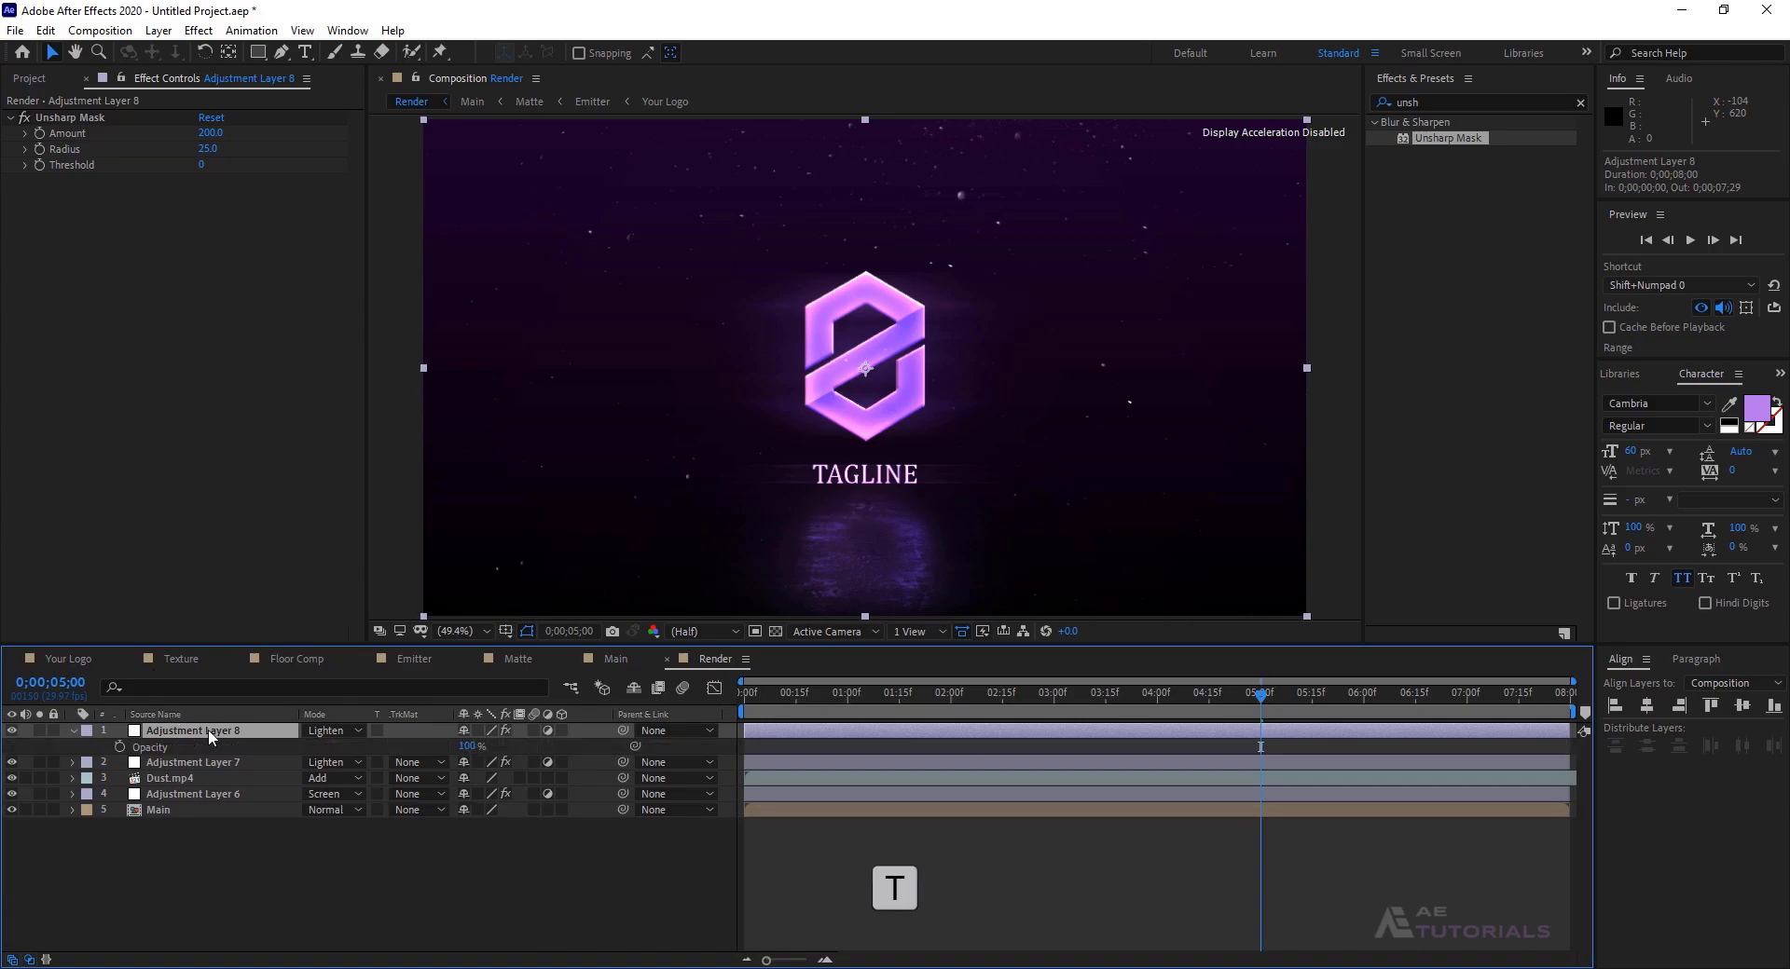
click(464, 746)
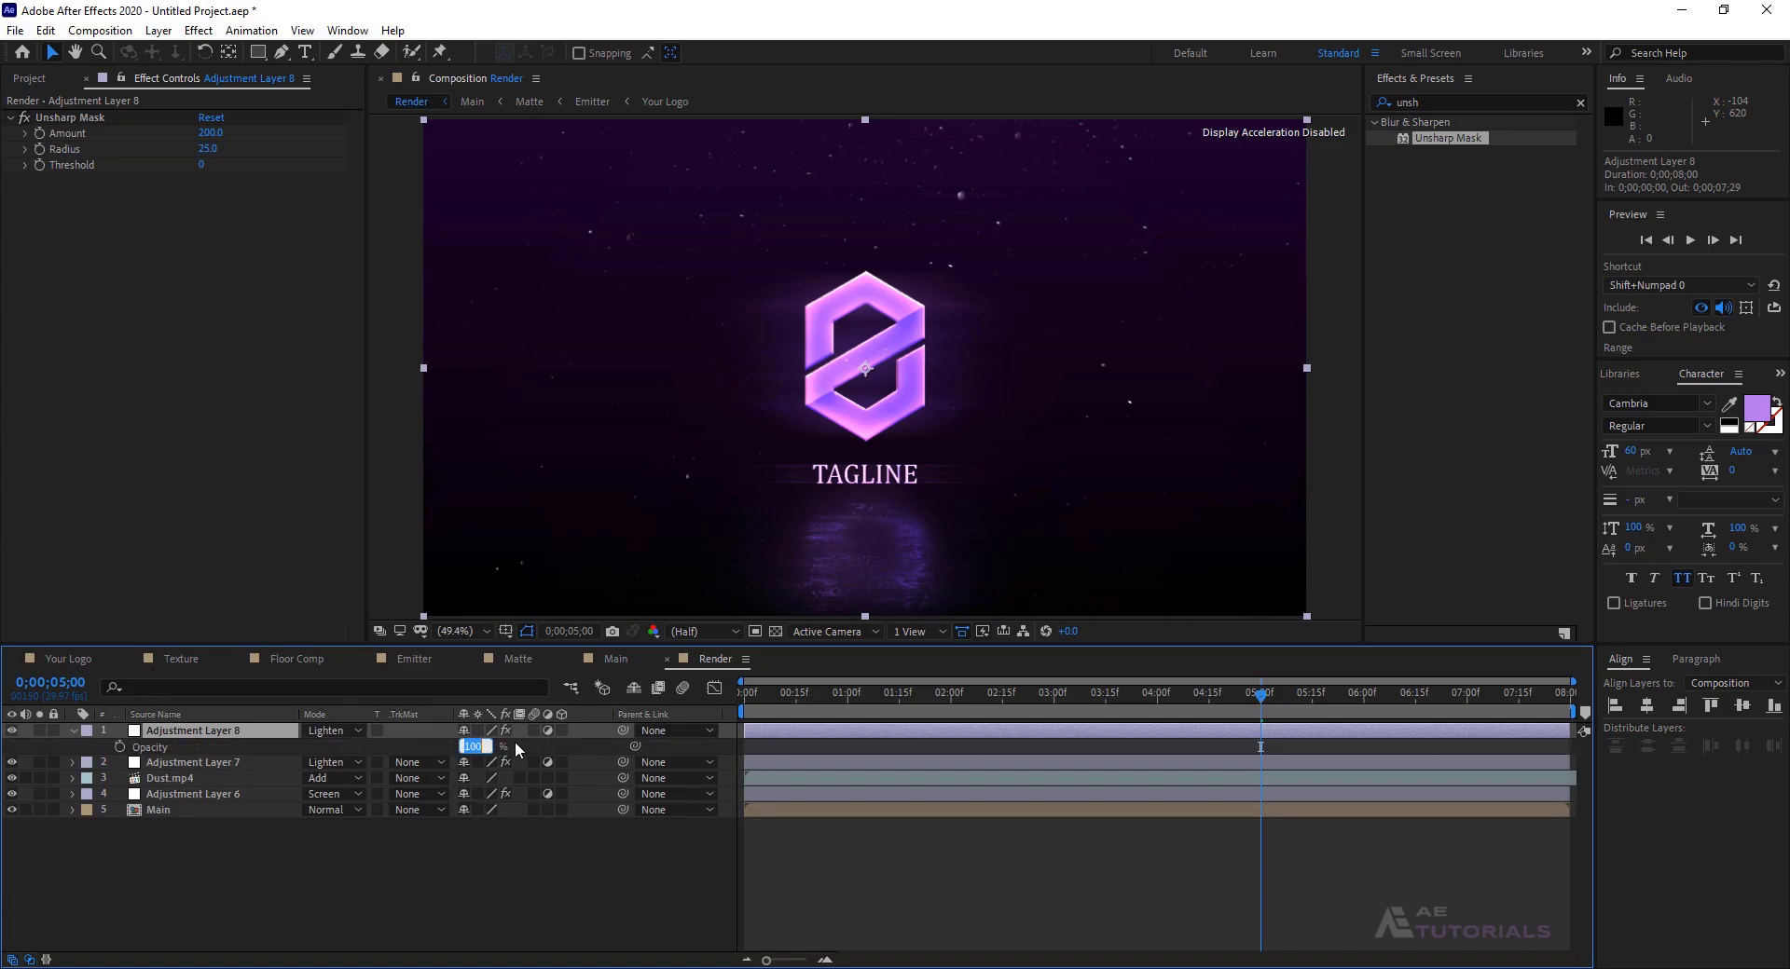
text(40)
key(Return)
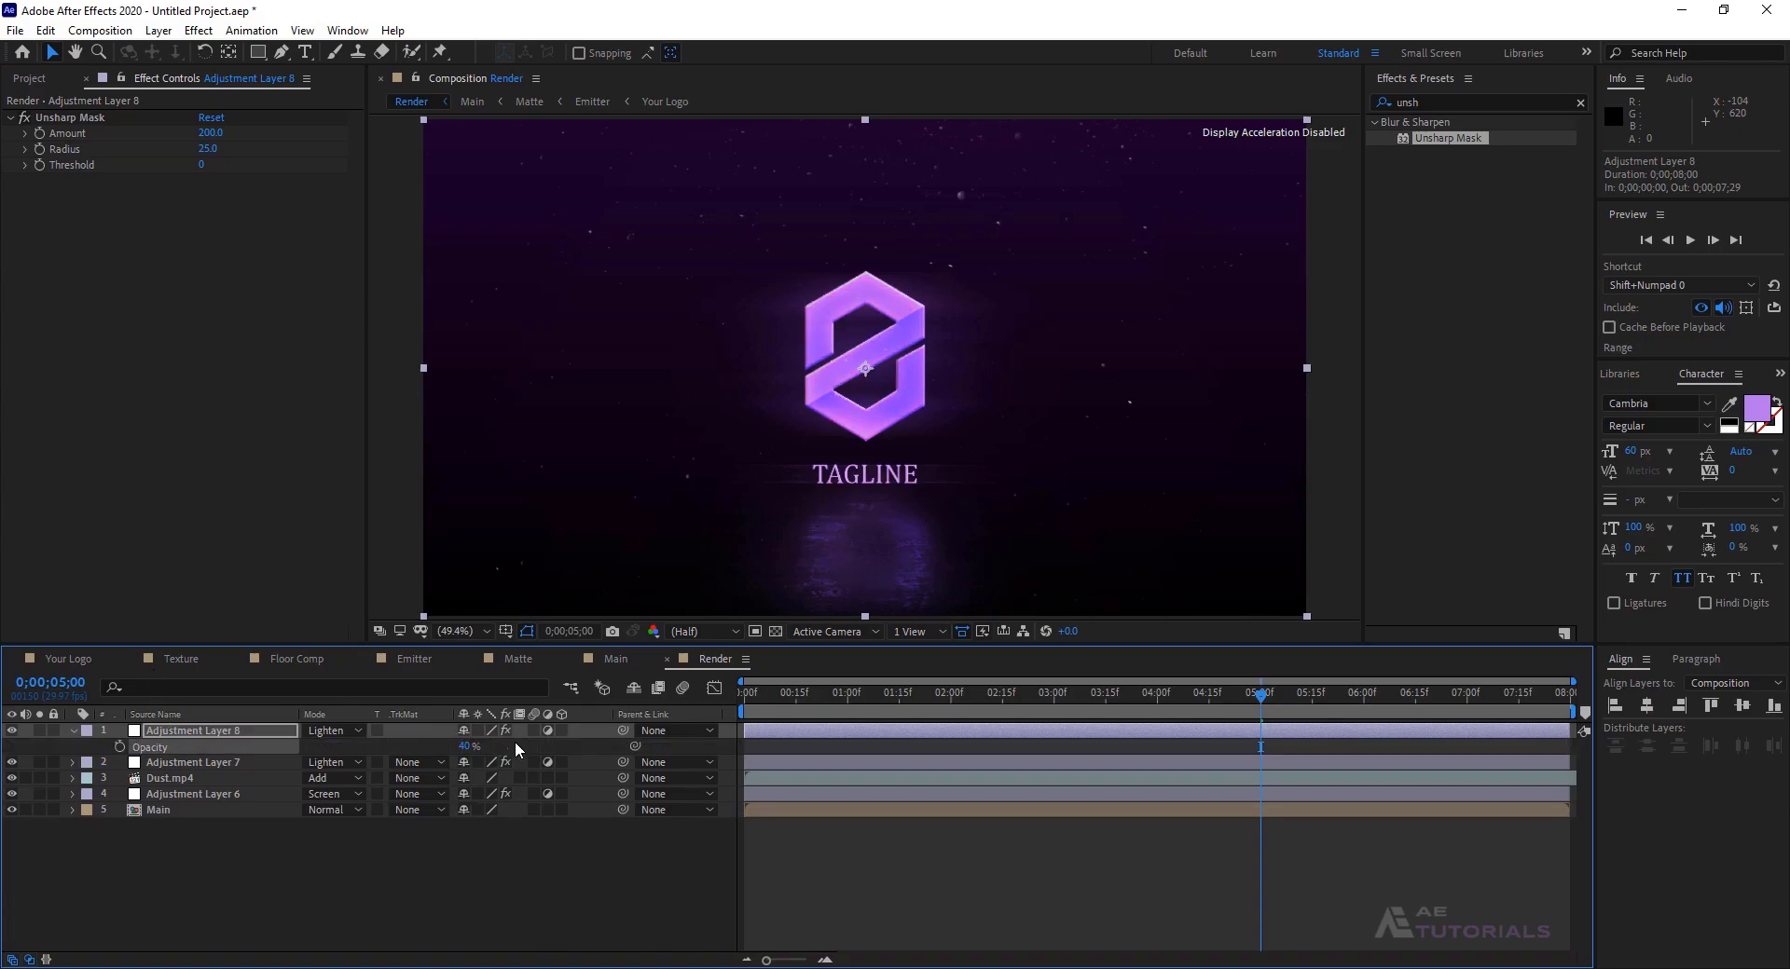
- Collapse the sharpening adjustment layer and lock all five layers in the Render composition
click(73, 730)
drag(53, 731, 58, 808)
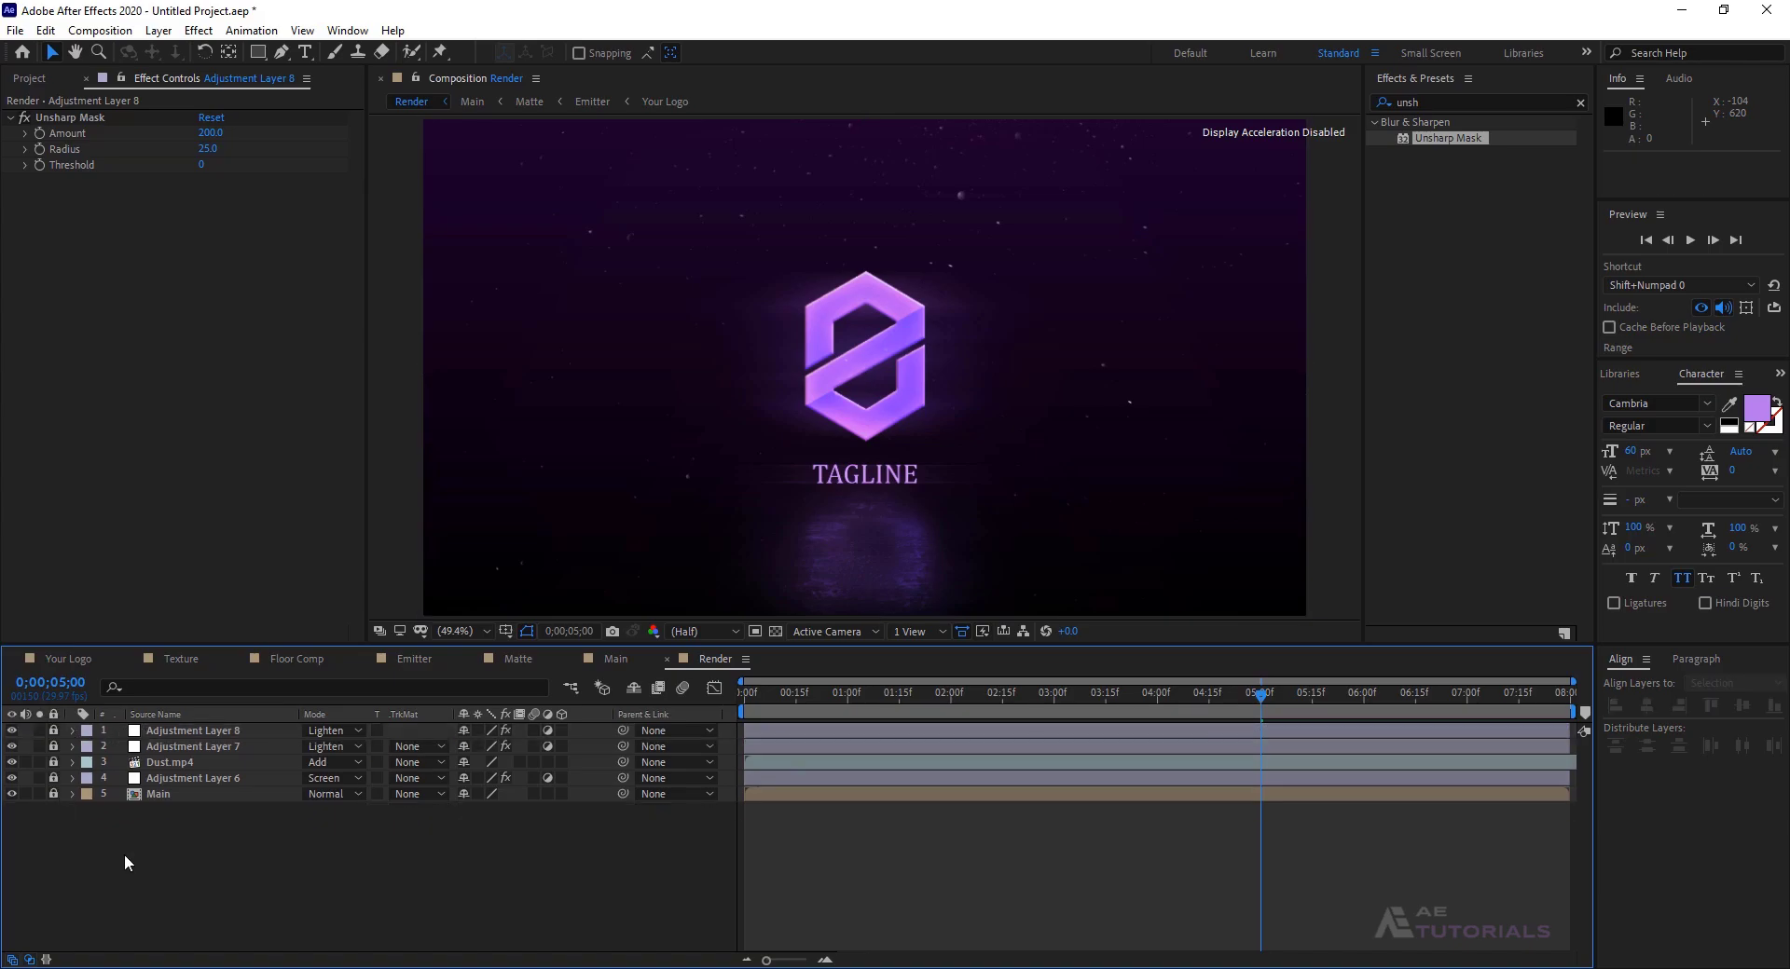
- Clear the effects search, enlarge the composition viewer at Full resolution and play a preview of the Render animation
click(1580, 104)
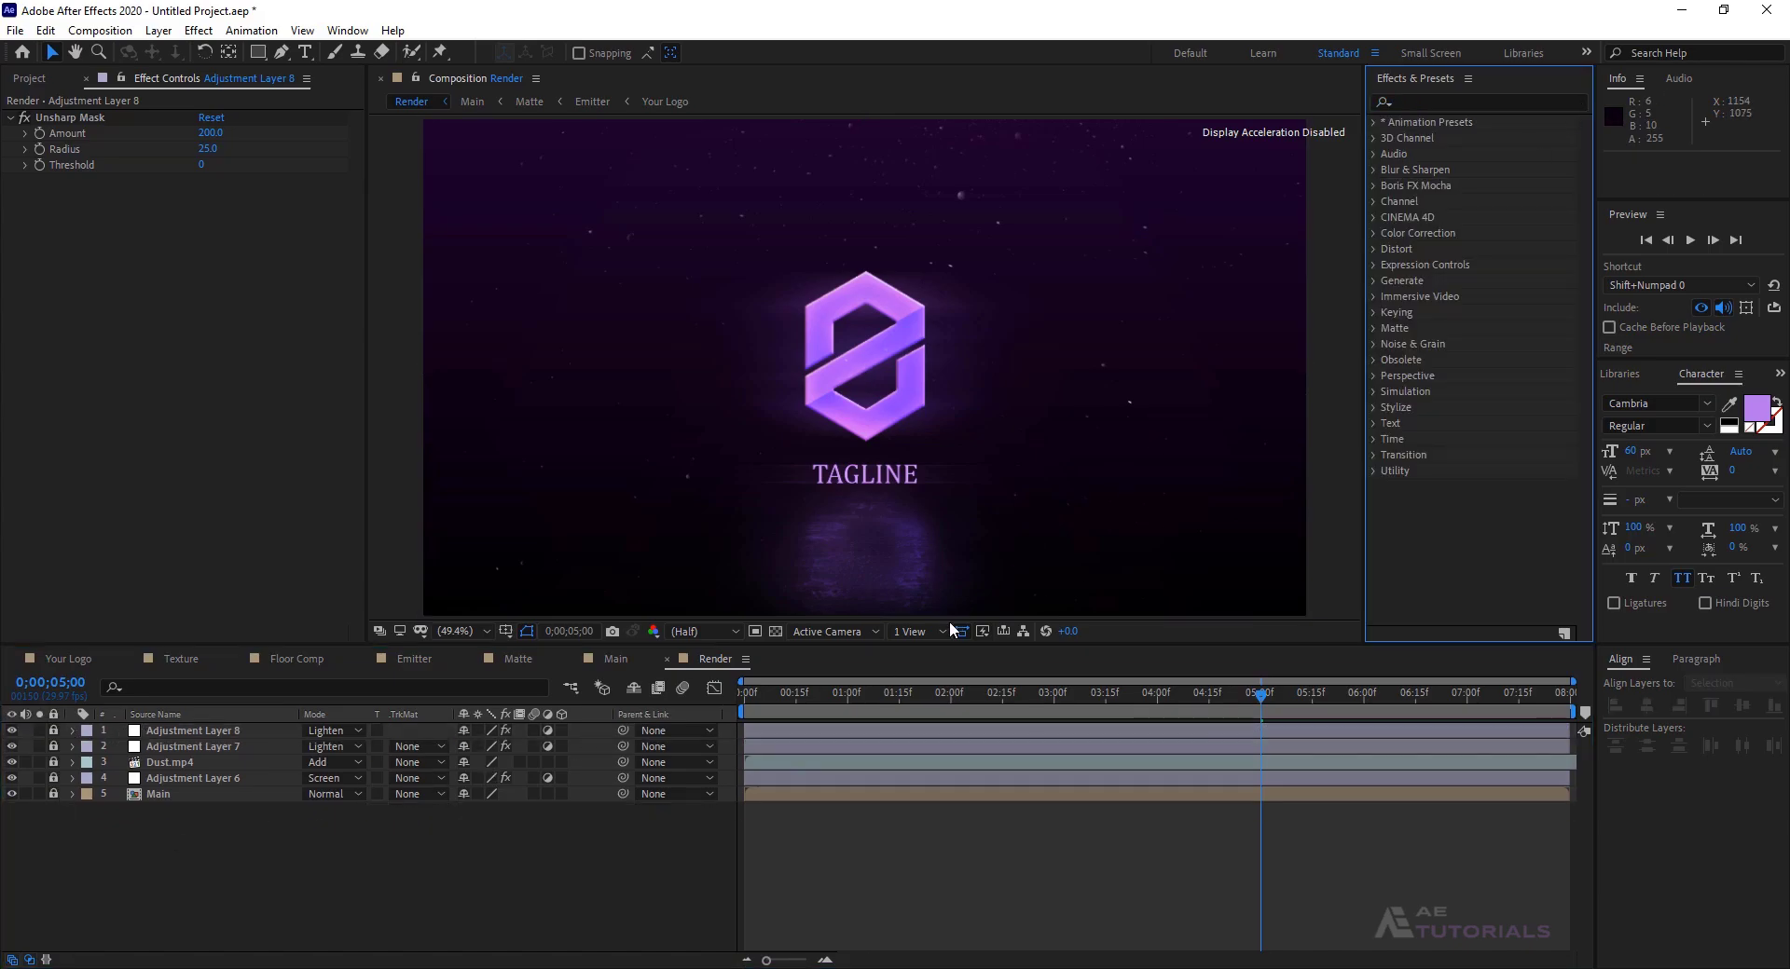
drag(932, 667, 930, 710)
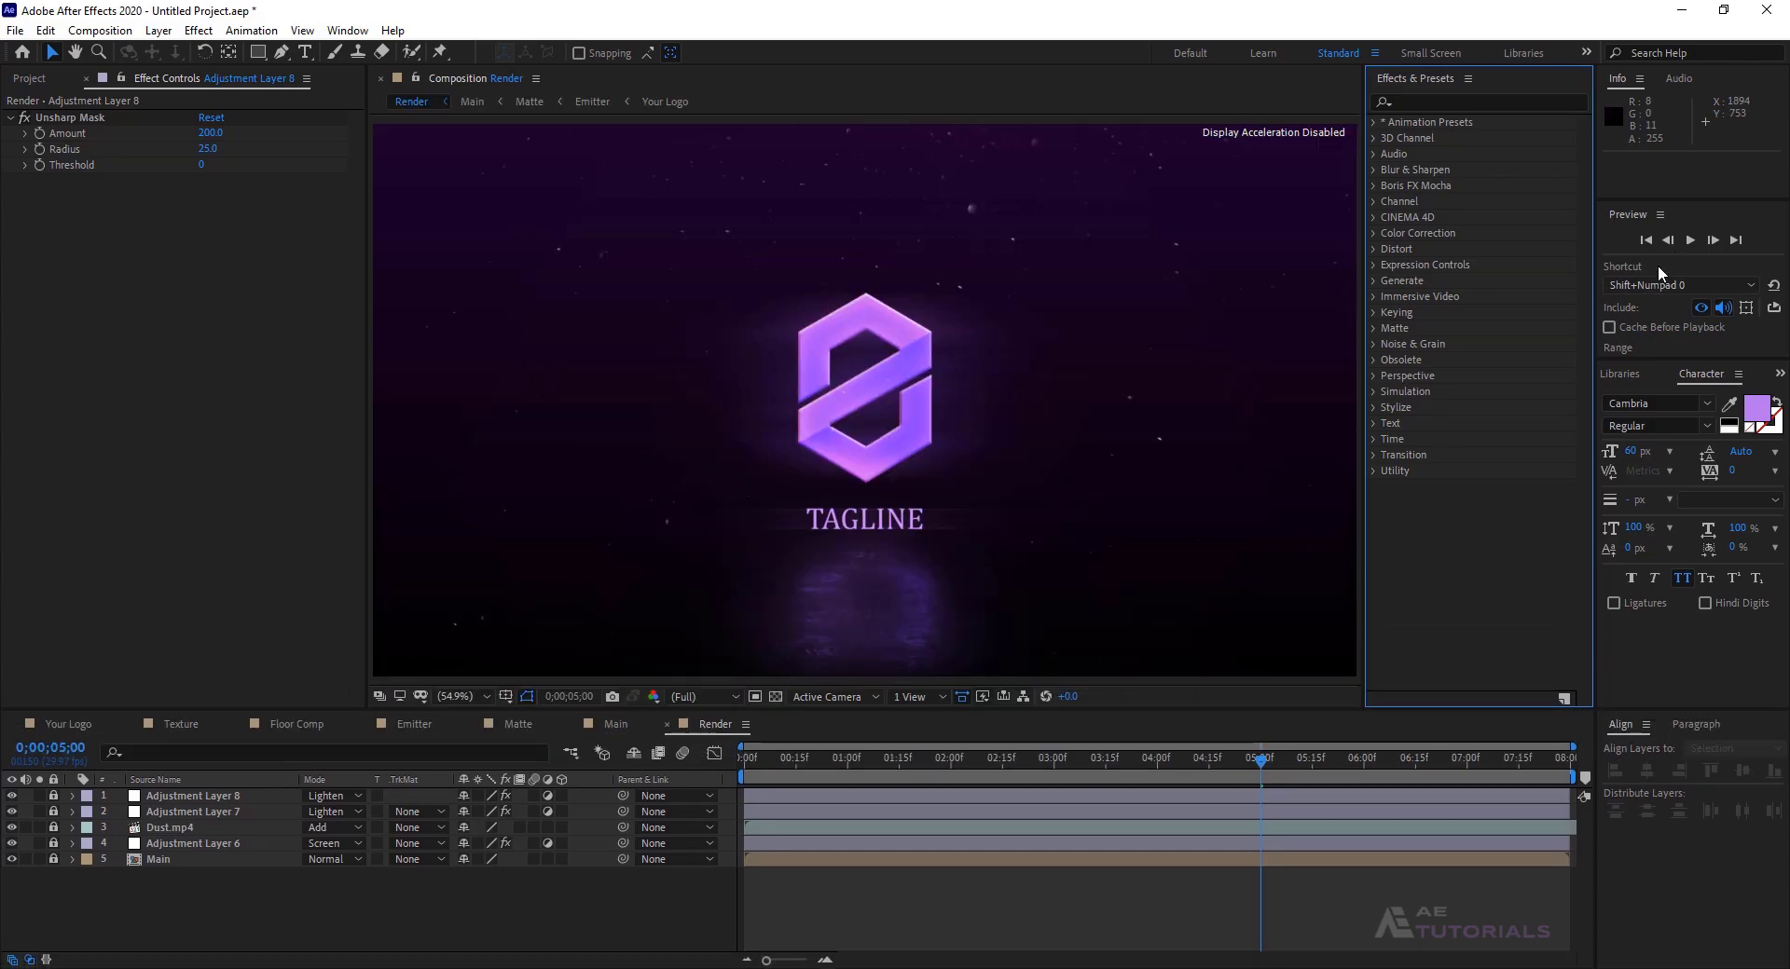
click(1690, 240)
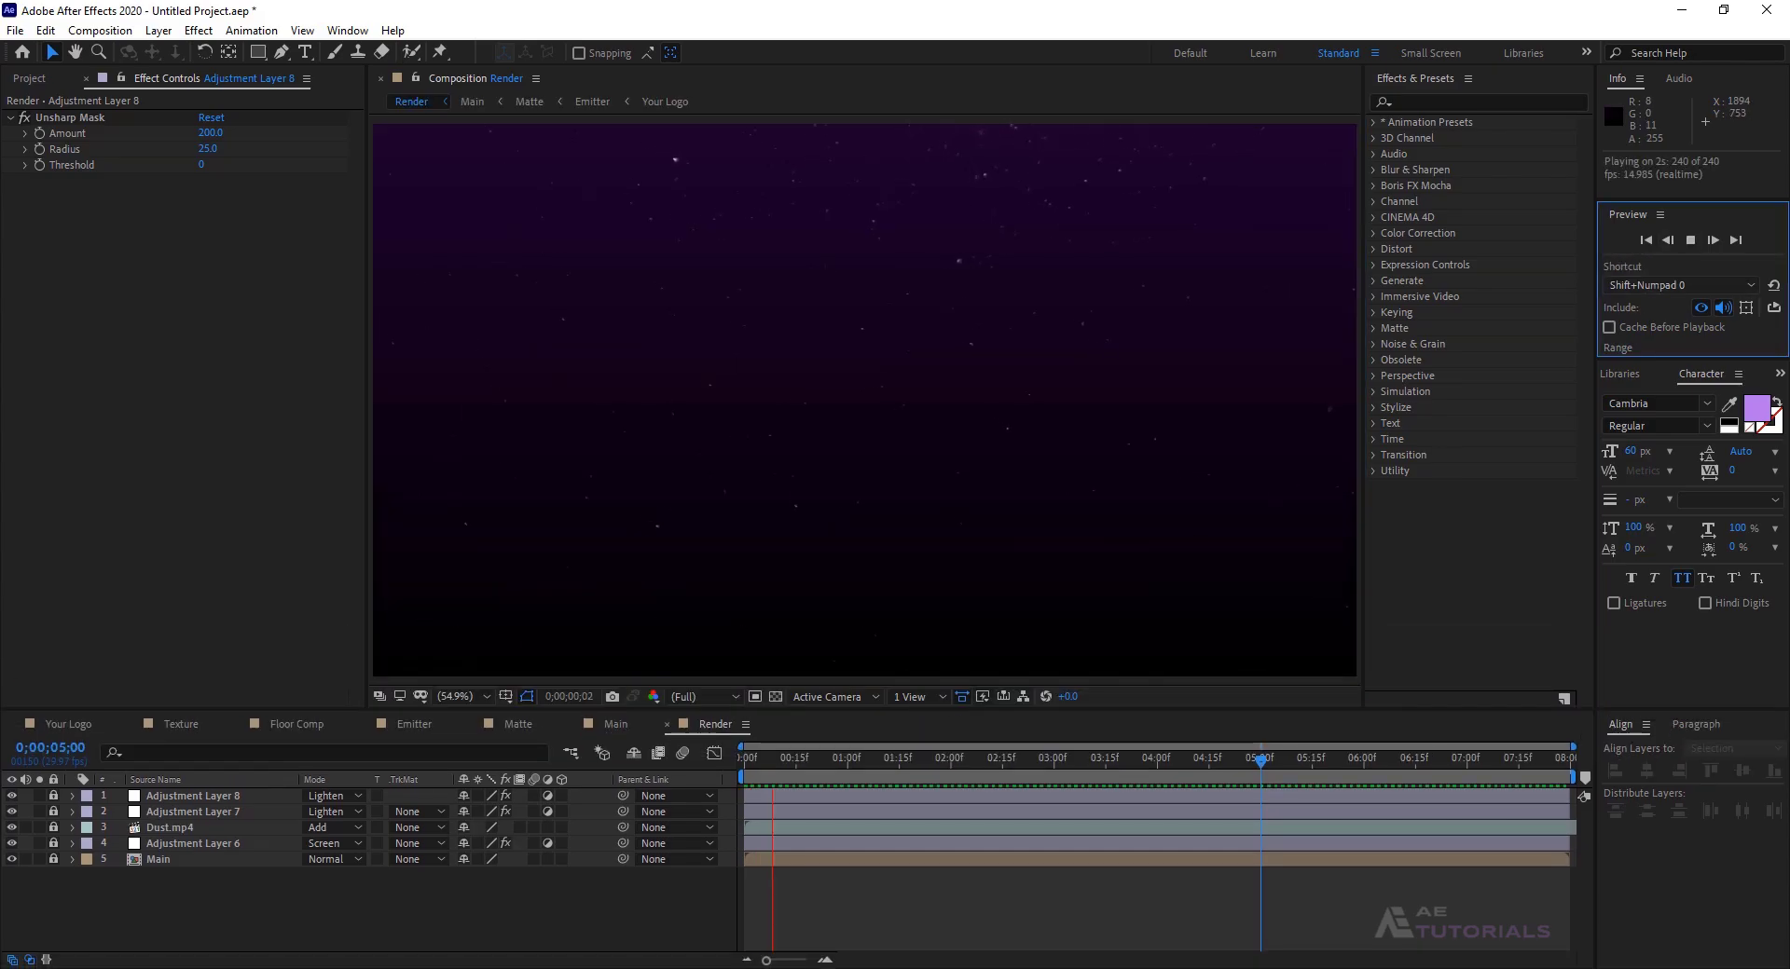